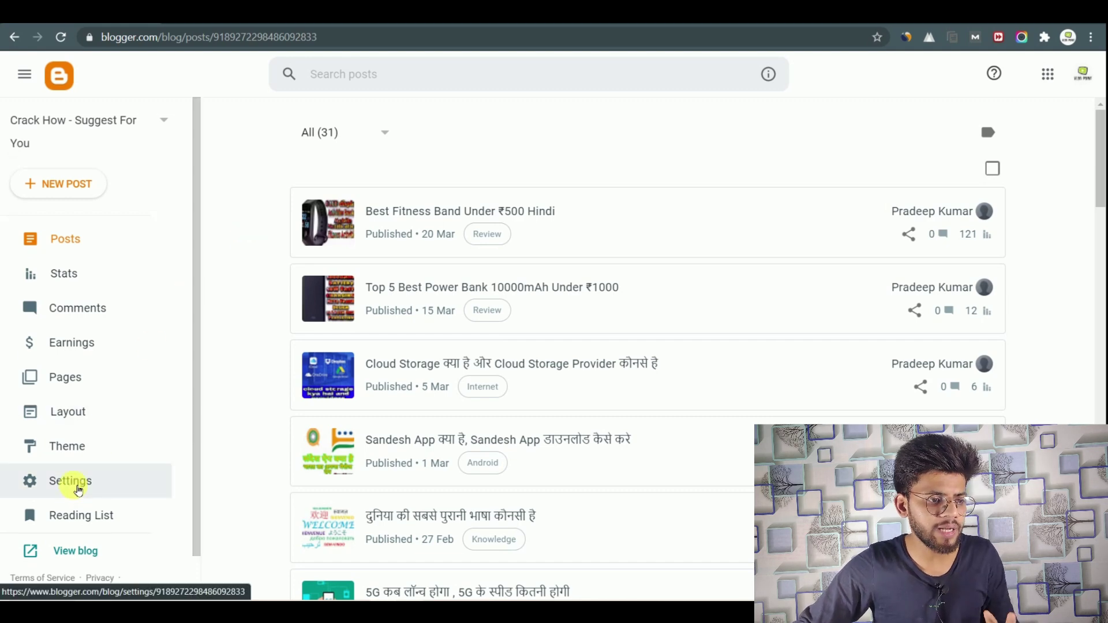
Step: Open the settings of the Crack How - Suggest For You blog and view the Basic section
{"action": "left_click", "coordinate": [80, 484]}
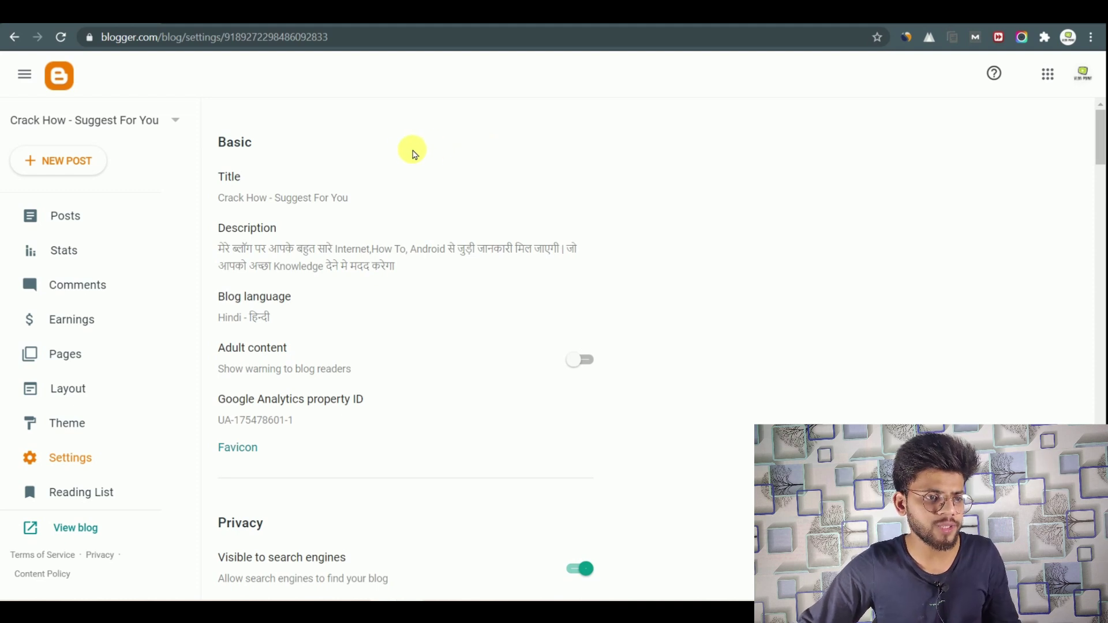
{"action": "left_click_drag", "start_coordinate": [213, 145], "coordinate": [304, 141]}
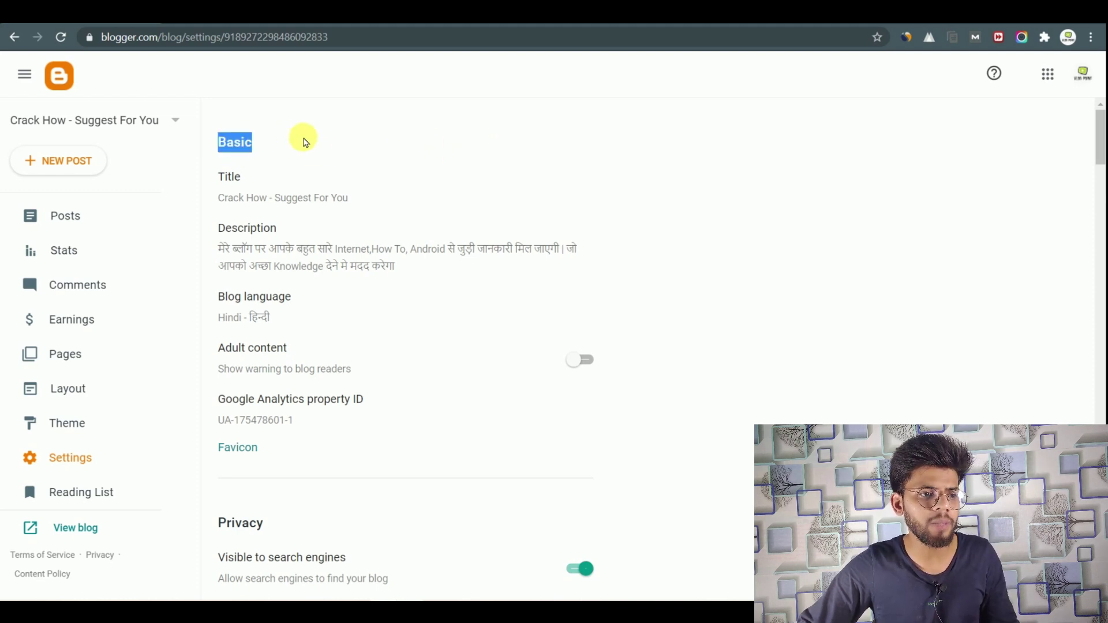
{"action": "left_click", "coordinate": [306, 142]}
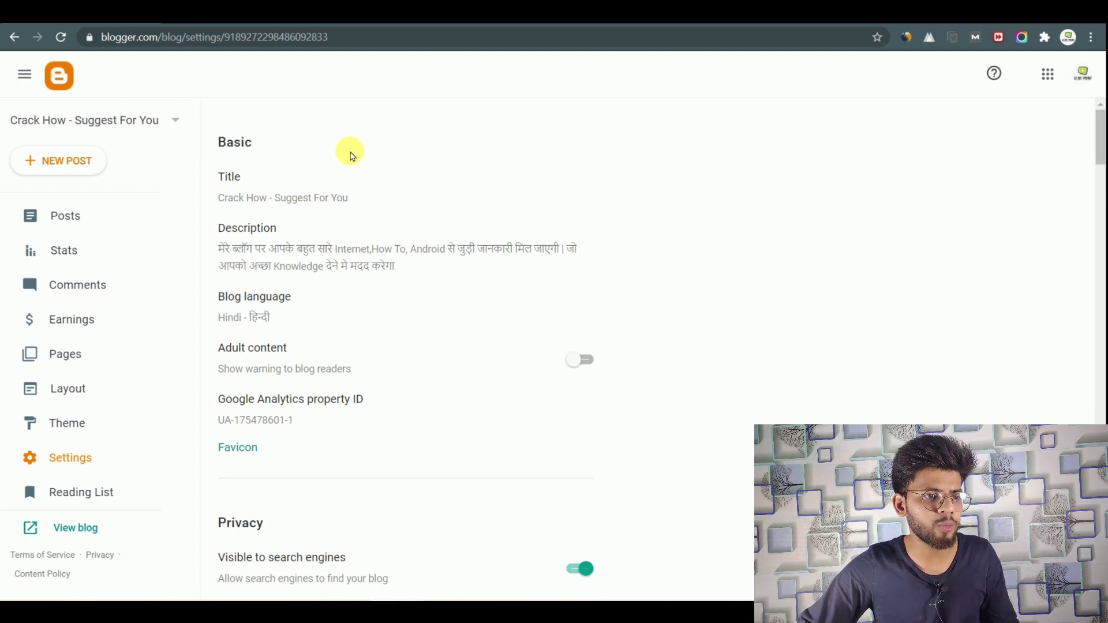
Step: Open the blog title for editing and save it as "Crack How - Suggest For You"
{"action": "left_click", "coordinate": [231, 179]}
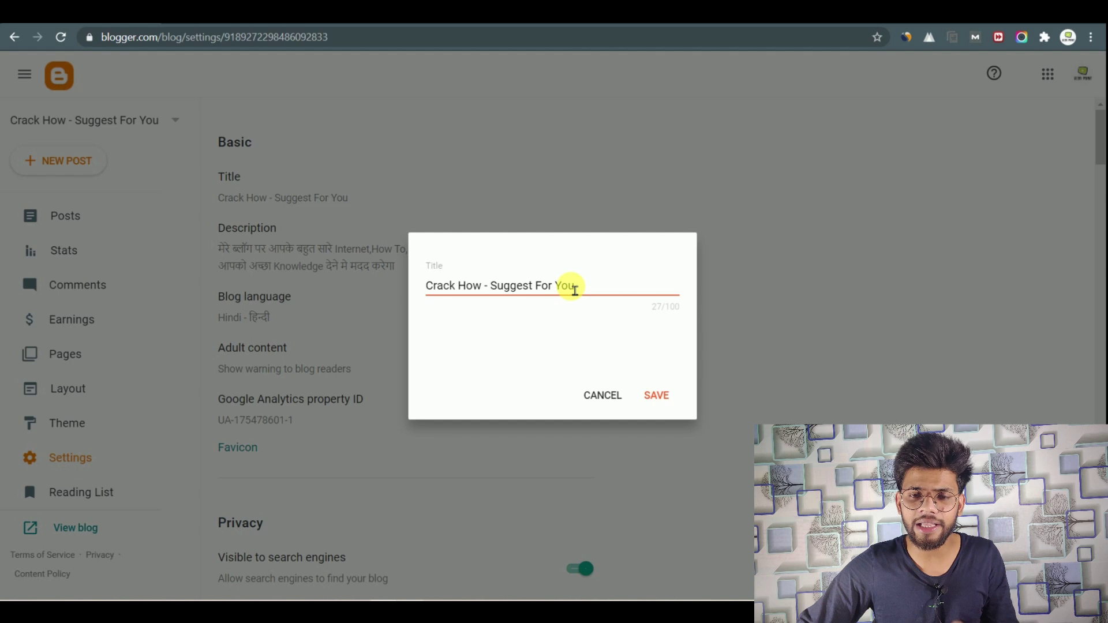
{"action": "mouse_move", "coordinate": [584, 289]}
{"action": "left_mouse_down"}
{"action": "mouse_move", "coordinate": [440, 289]}
{"action": "mouse_move", "coordinate": [584, 296]}
{"action": "left_mouse_up"}
{"action": "left_click", "coordinate": [437, 287]}
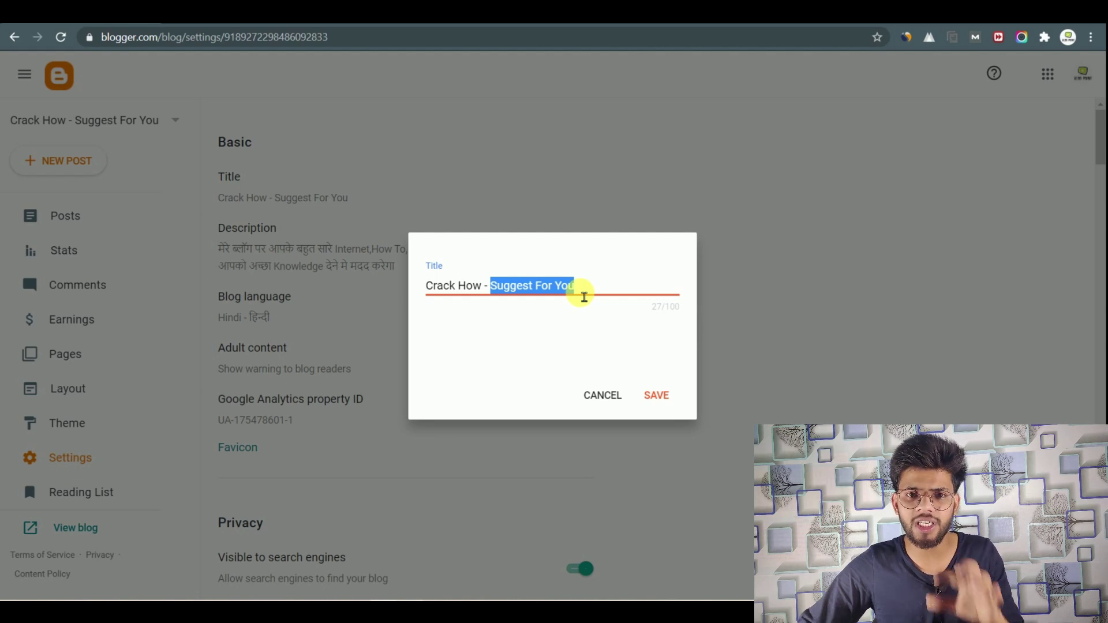
{"action": "left_click", "coordinate": [573, 289]}
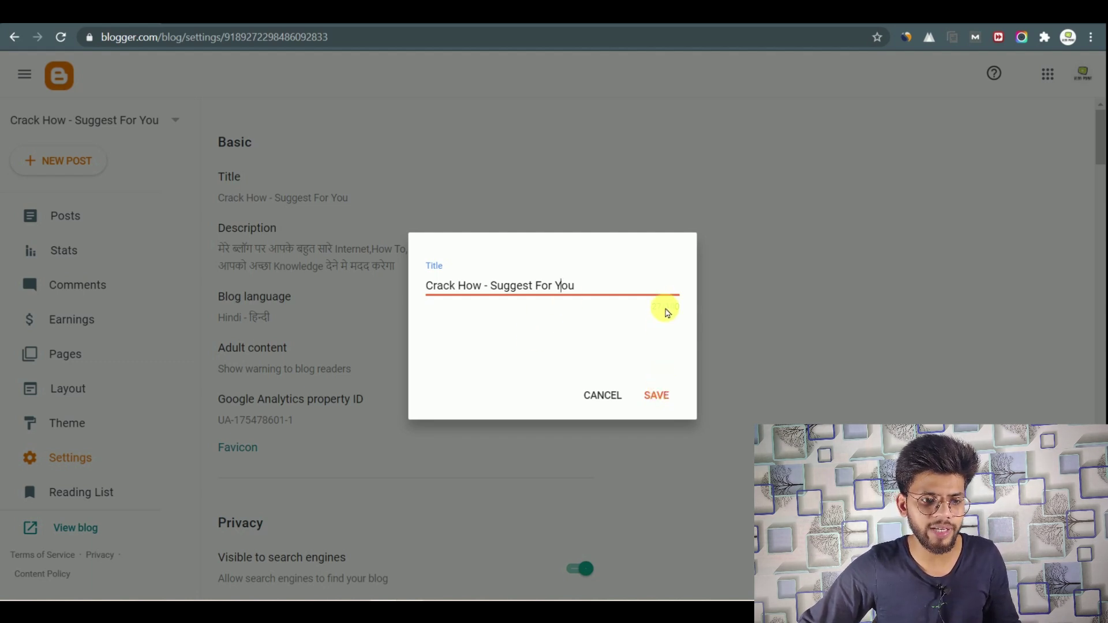
{"action": "left_click", "coordinate": [657, 395]}
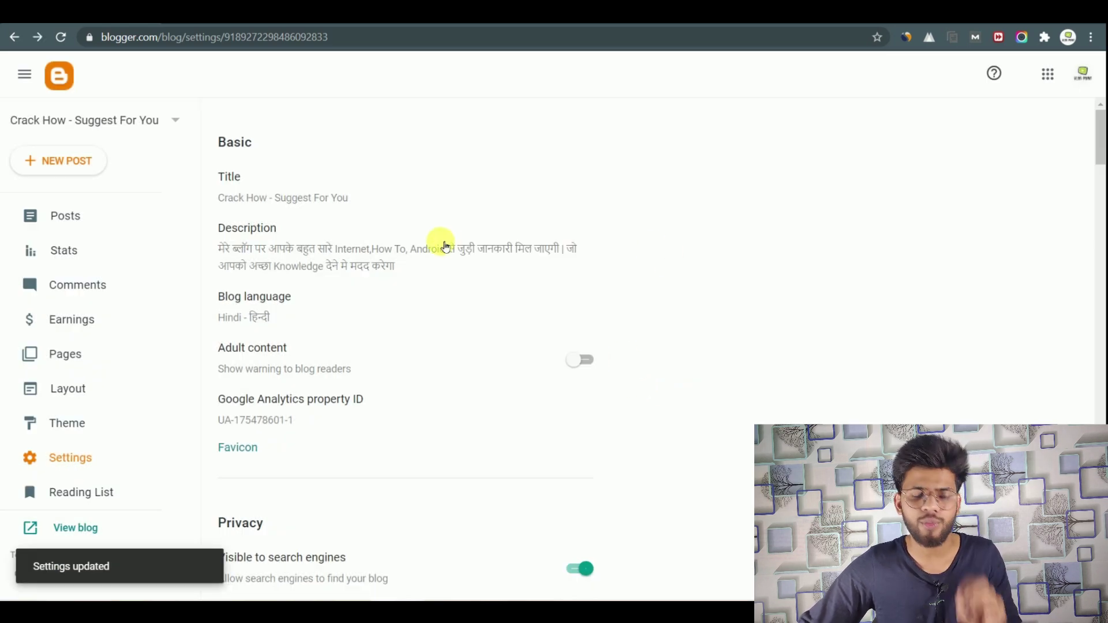
Step: Open the Hindi blog description for editing, review its text and save it
{"action": "left_click", "coordinate": [257, 229]}
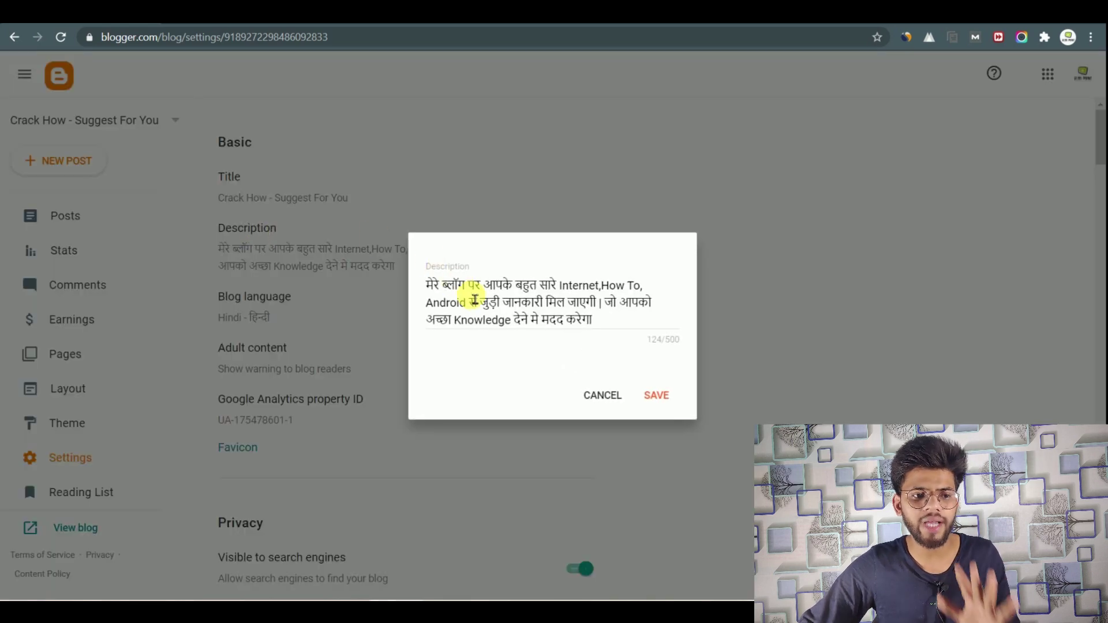
{"action": "left_click", "coordinate": [425, 284]}
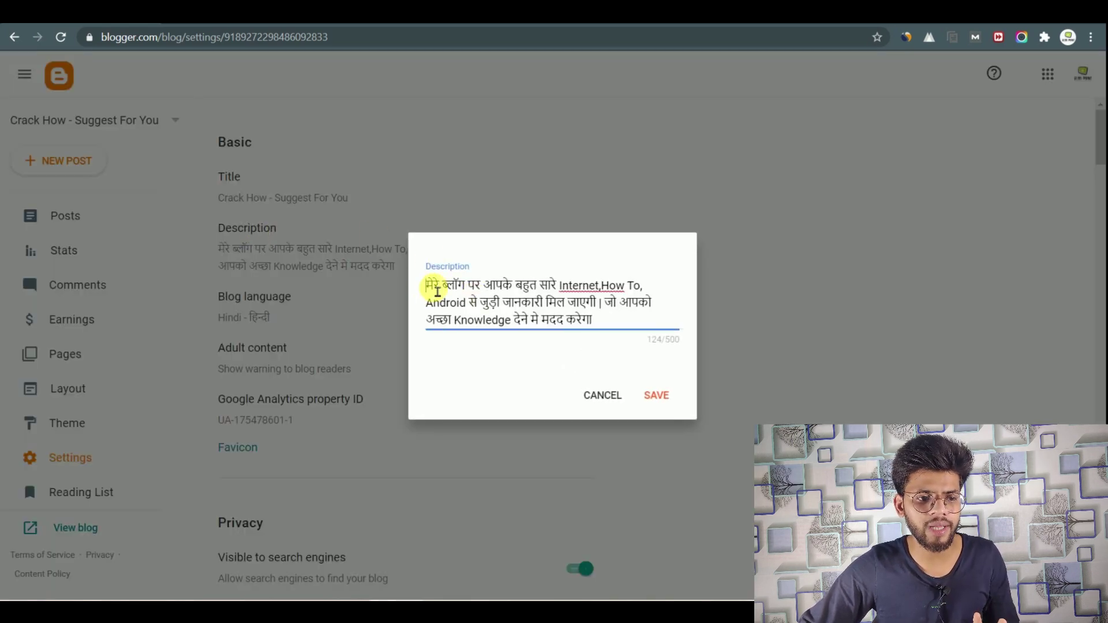
{"action": "left_click_drag", "start_coordinate": [428, 285], "coordinate": [492, 300]}
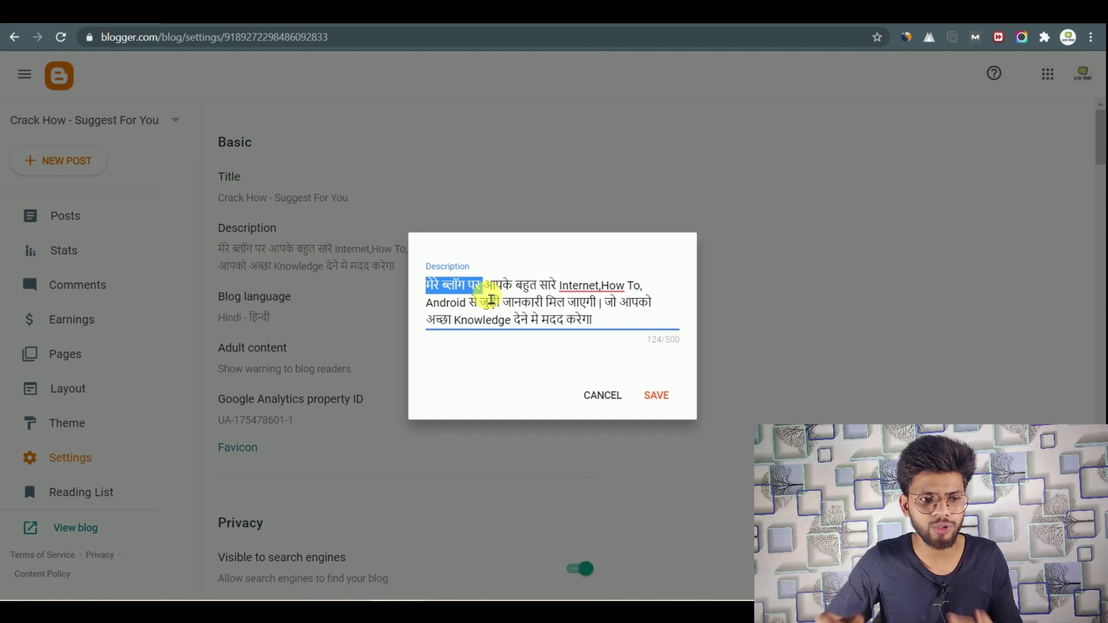
{"action": "left_click", "coordinate": [483, 285]}
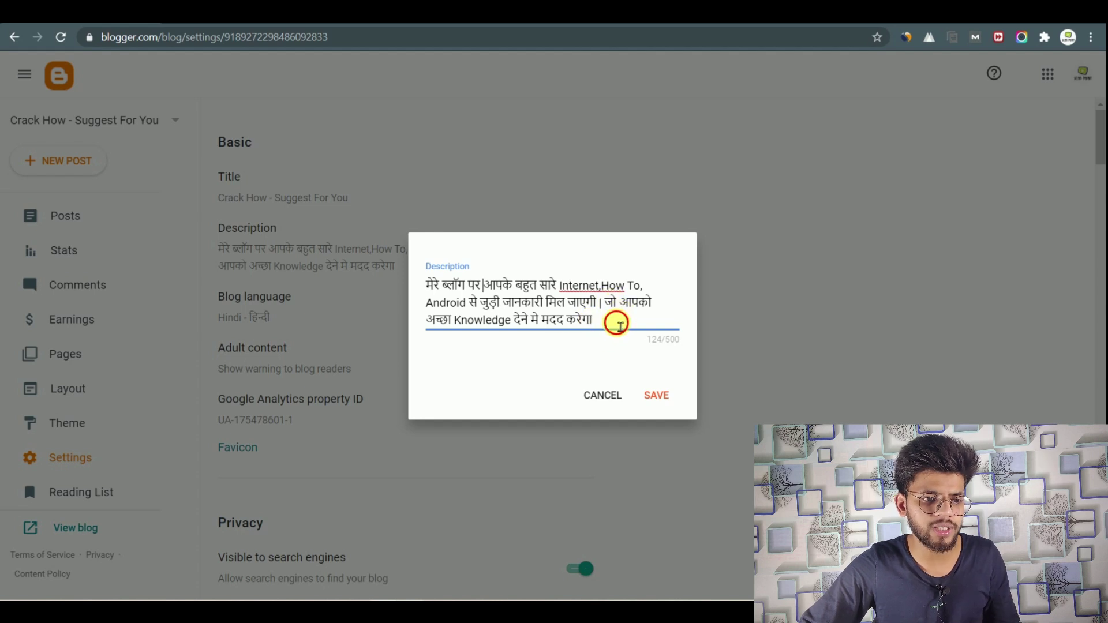
{"action": "left_click_drag", "start_coordinate": [612, 320], "coordinate": [445, 287]}
{"action": "left_click", "coordinate": [447, 297]}
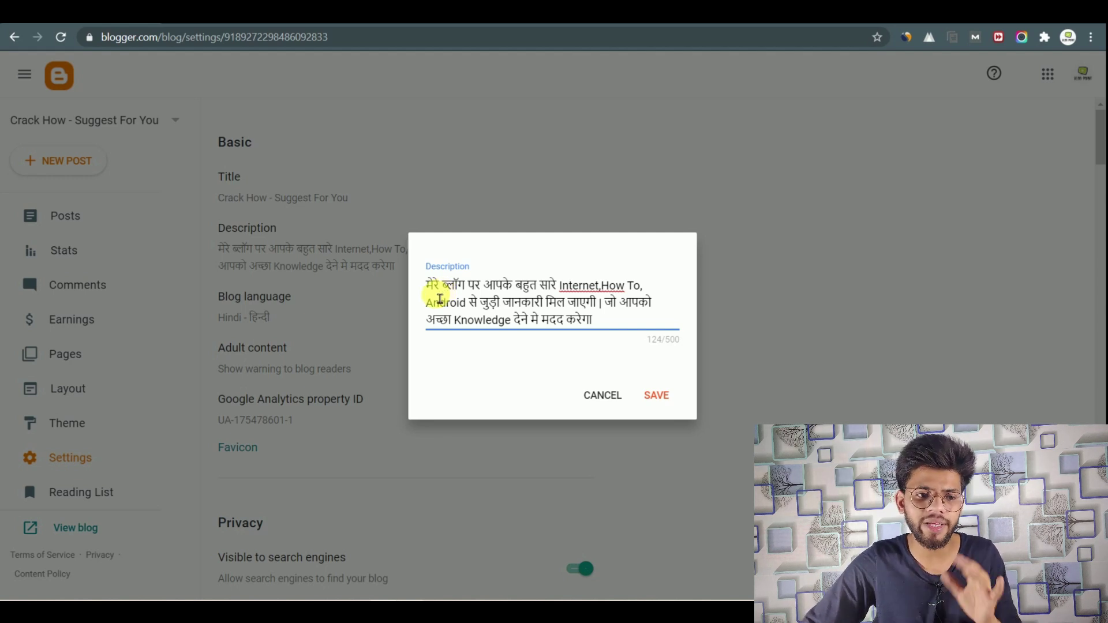
{"action": "left_click", "coordinate": [418, 289]}
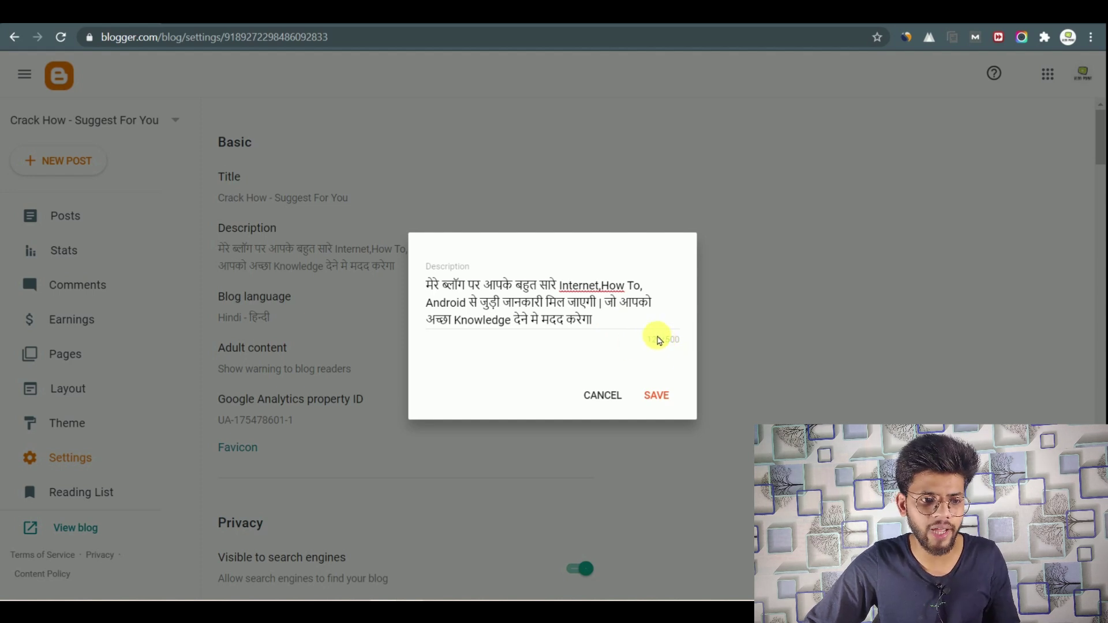
{"action": "left_click", "coordinate": [659, 390]}
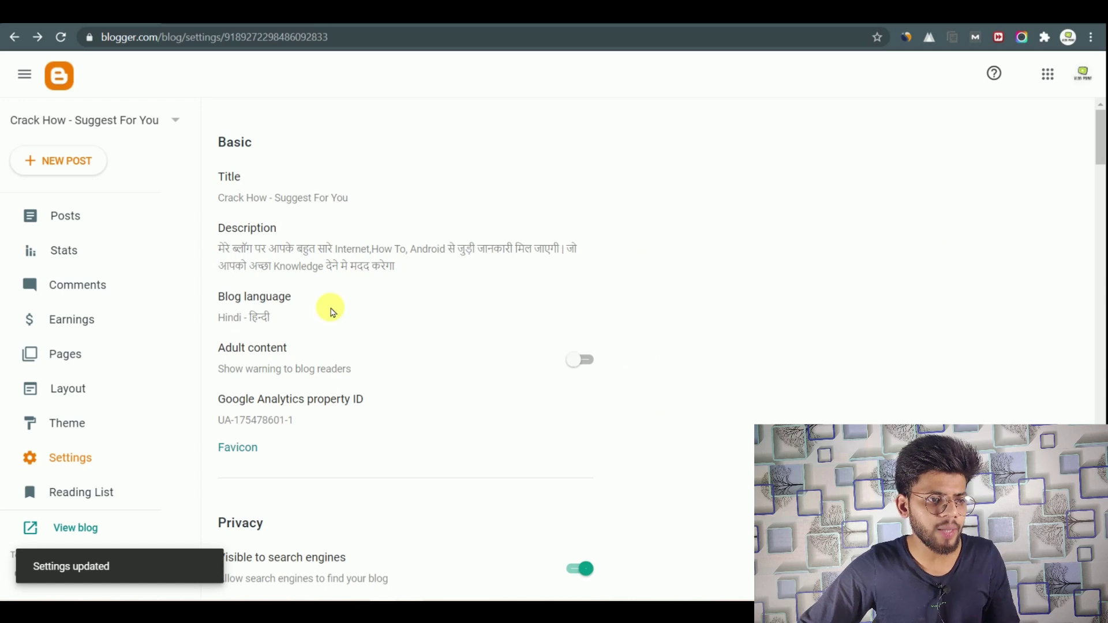
Step: Browse the available blog languages and save the blog language as Hindi
{"action": "left_click", "coordinate": [272, 300]}
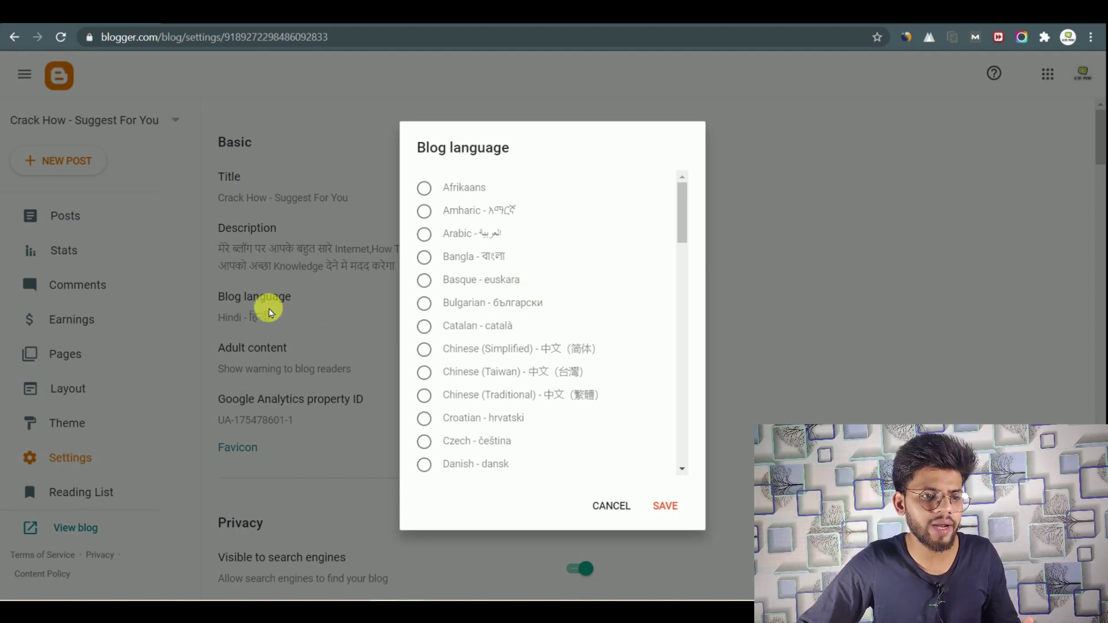
{"action": "left_click_drag", "start_coordinate": [686, 213], "coordinate": [685, 292]}
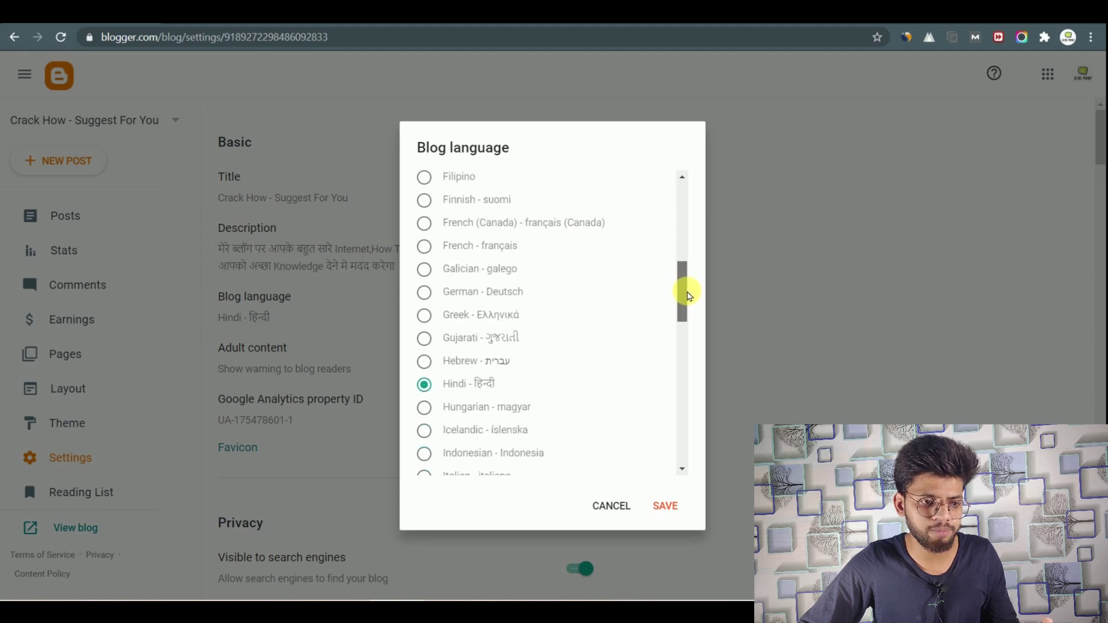
{"action": "scroll", "coordinate": [469, 376], "scroll_direction": "up", "scroll_amount": 4}
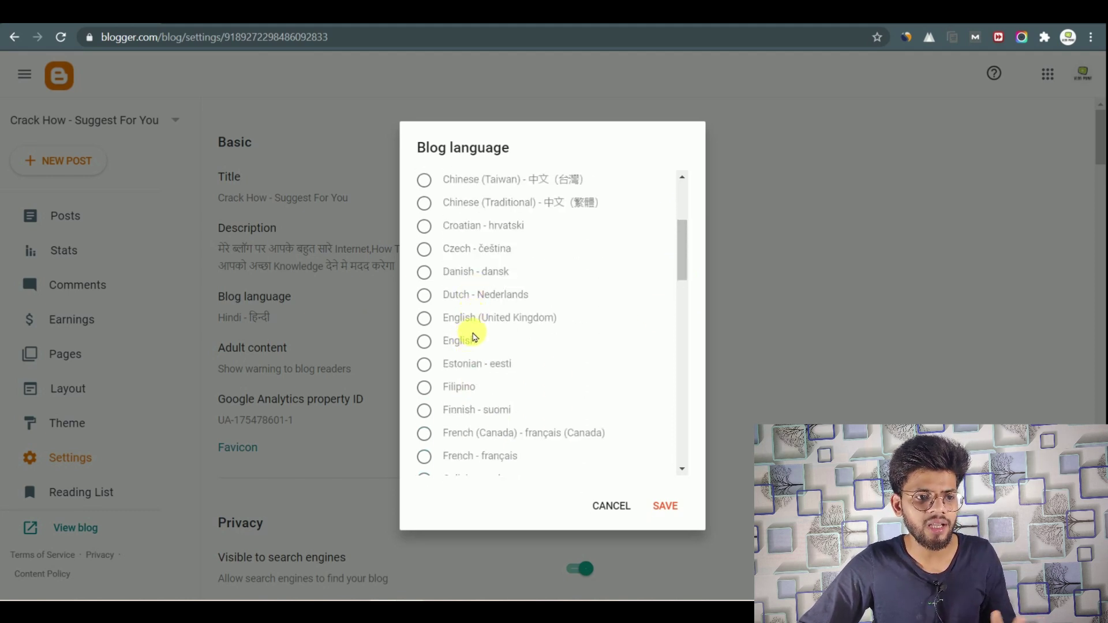
{"action": "scroll", "coordinate": [474, 337], "scroll_direction": "up", "scroll_amount": 3}
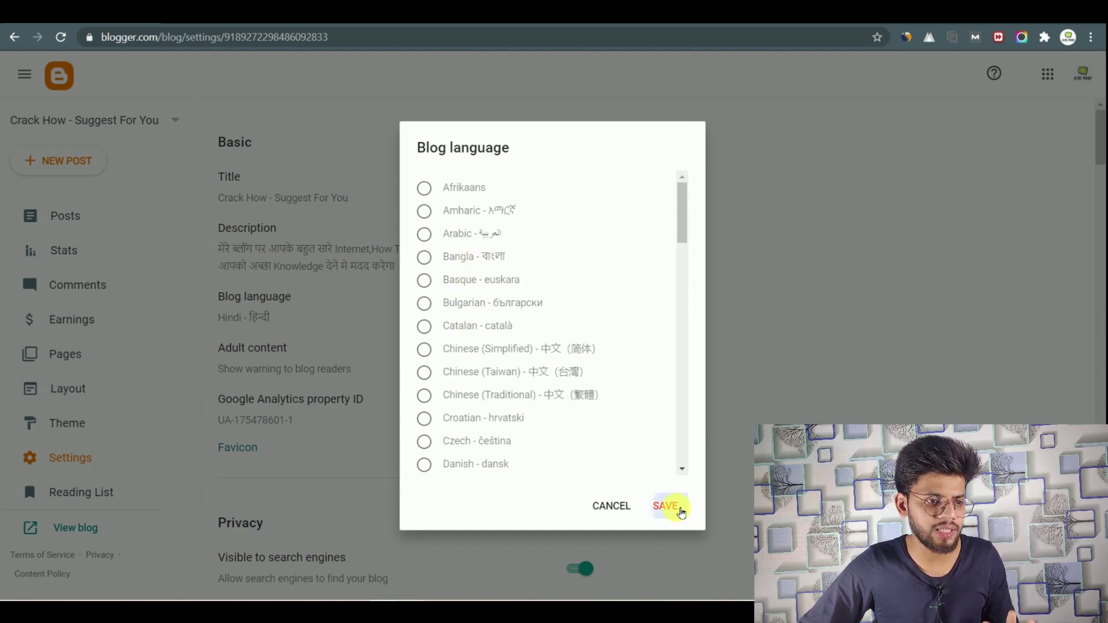
{"action": "left_click", "coordinate": [681, 511]}
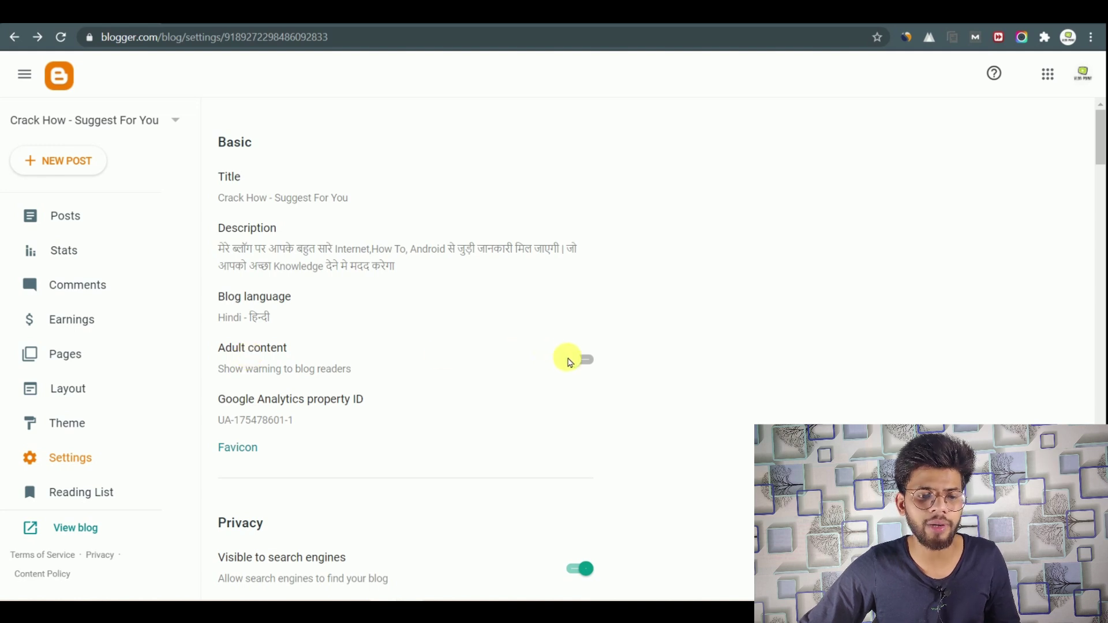
Step: Switch to Google Analytics and locate the property ID in the Global Site Tag code, then return to the blog settings
{"action": "scroll", "coordinate": [508, 368], "scroll_direction": "down", "scroll_amount": 1}
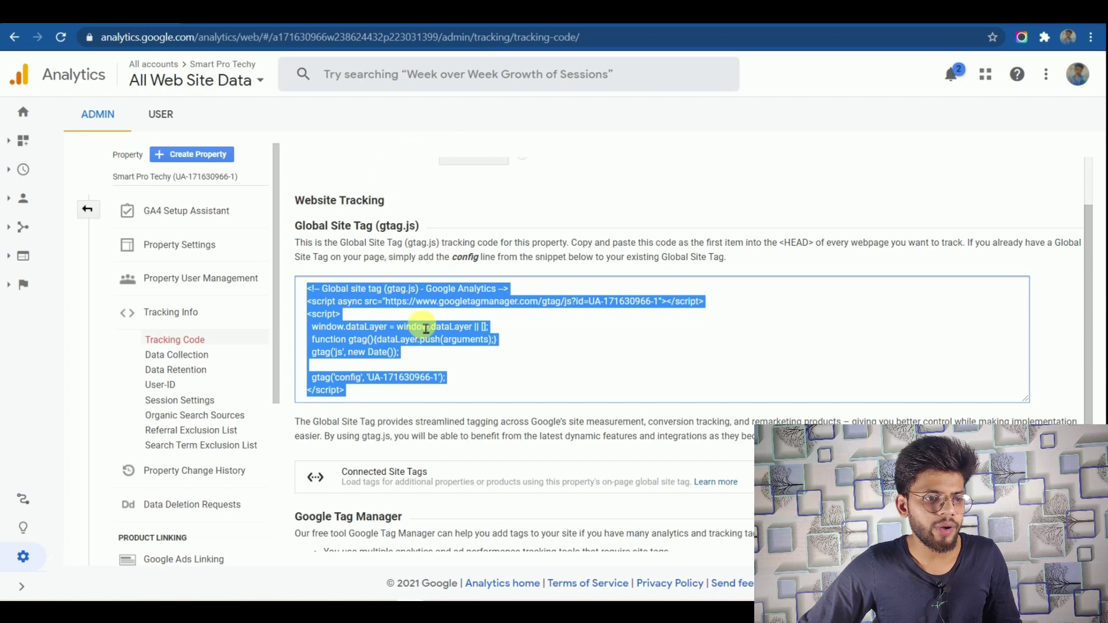
{"action": "left_click", "coordinate": [404, 378]}
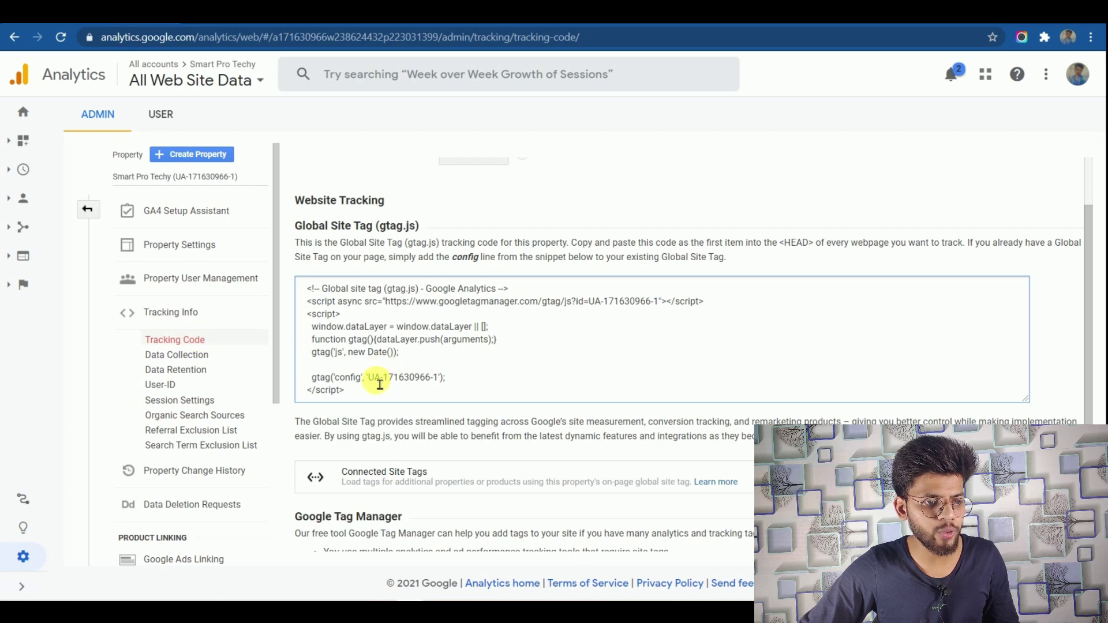
{"action": "left_click_drag", "start_coordinate": [368, 383], "coordinate": [438, 386]}
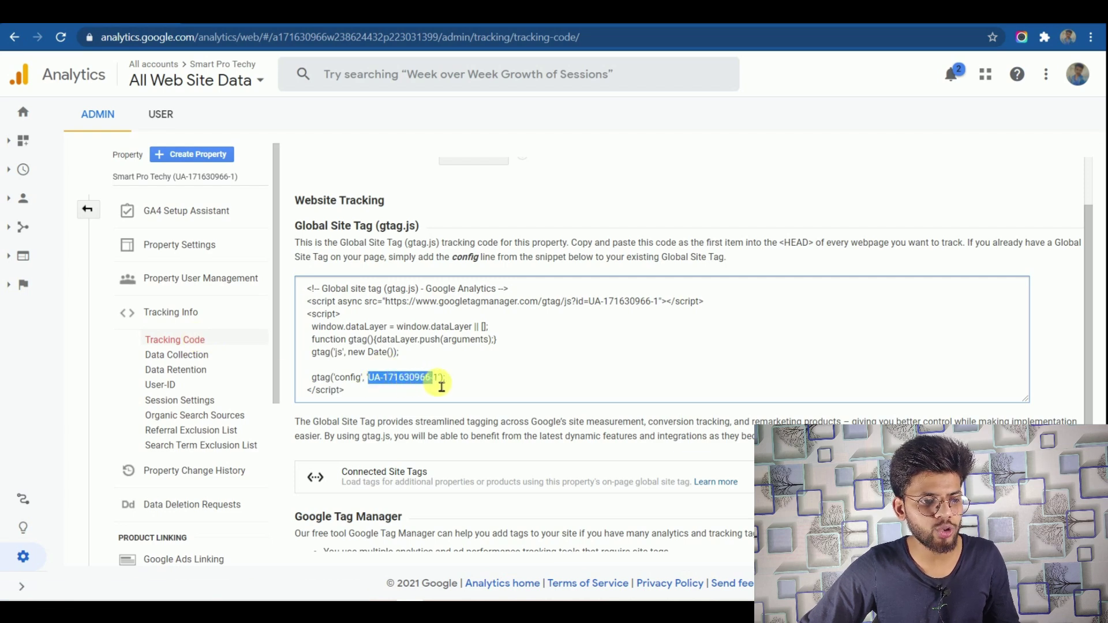
{"action": "left_click", "coordinate": [441, 383]}
{"action": "left_click", "coordinate": [400, 387]}
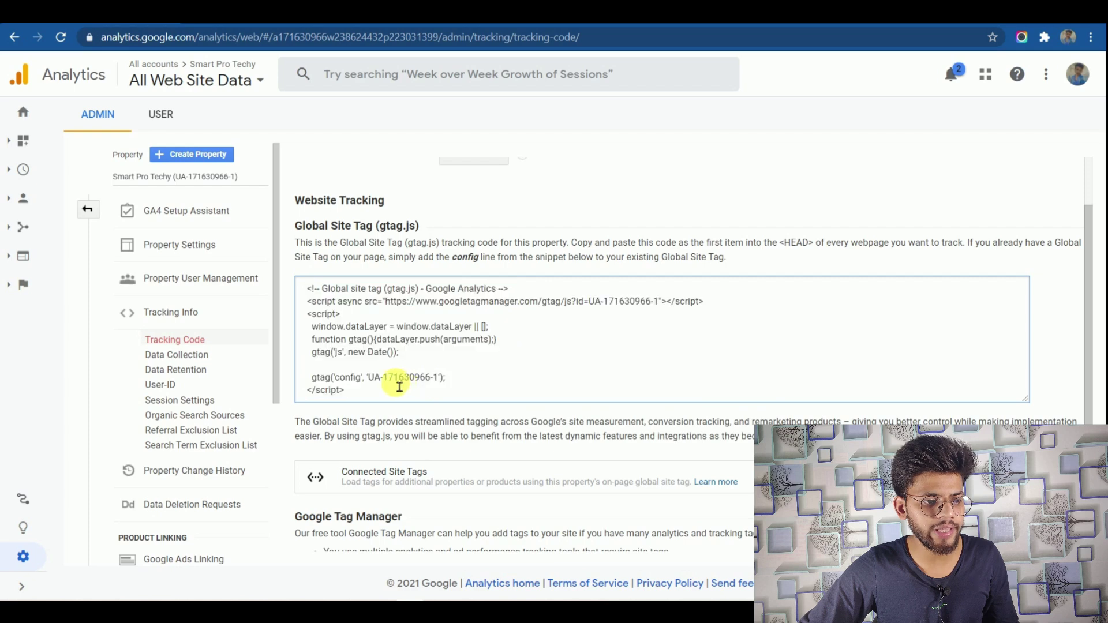
{"action": "left_click_drag", "start_coordinate": [369, 383], "coordinate": [443, 387]}
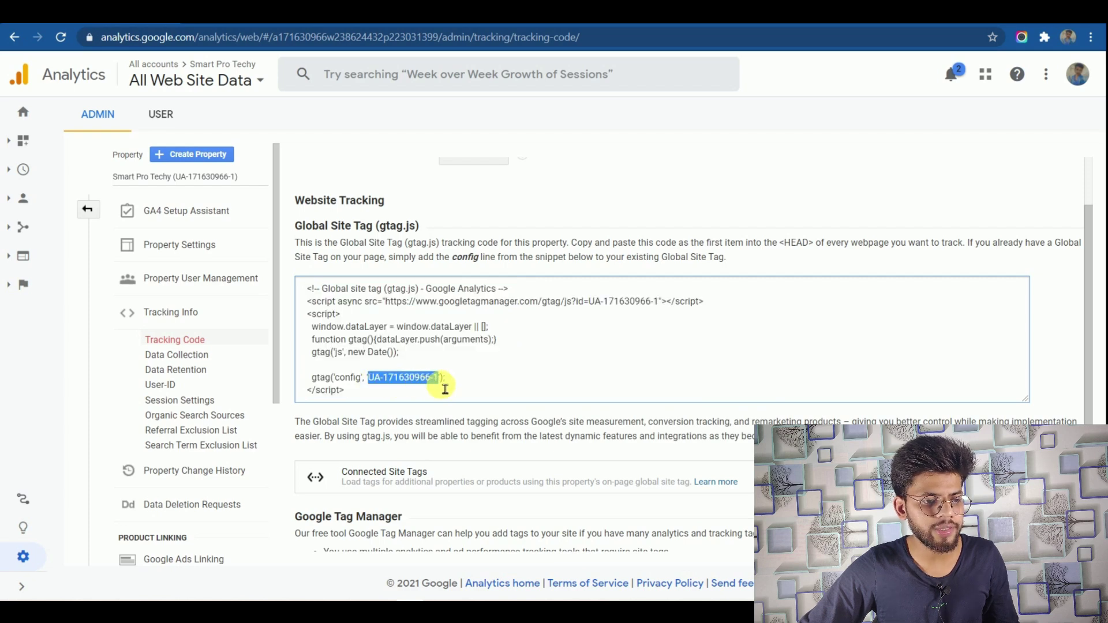
{"action": "left_click", "coordinate": [445, 390]}
{"action": "left_click", "coordinate": [378, 583]}
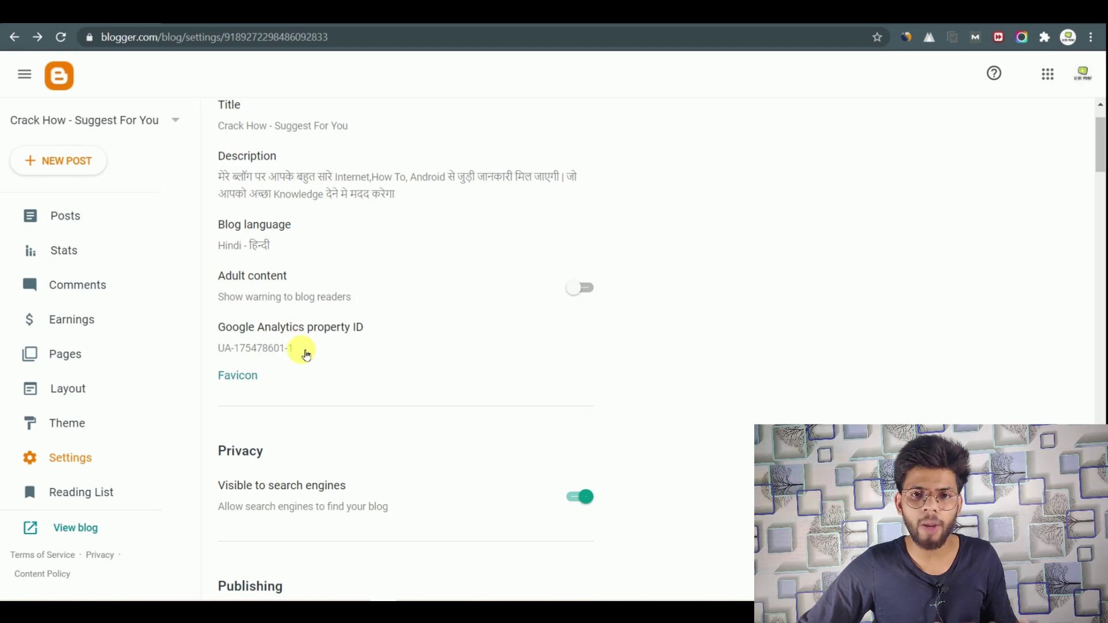
Step: Open the blog's favicon configuration page, then switch to favicon.io and open its generator for making a favicon from text
{"action": "left_click", "coordinate": [245, 379]}
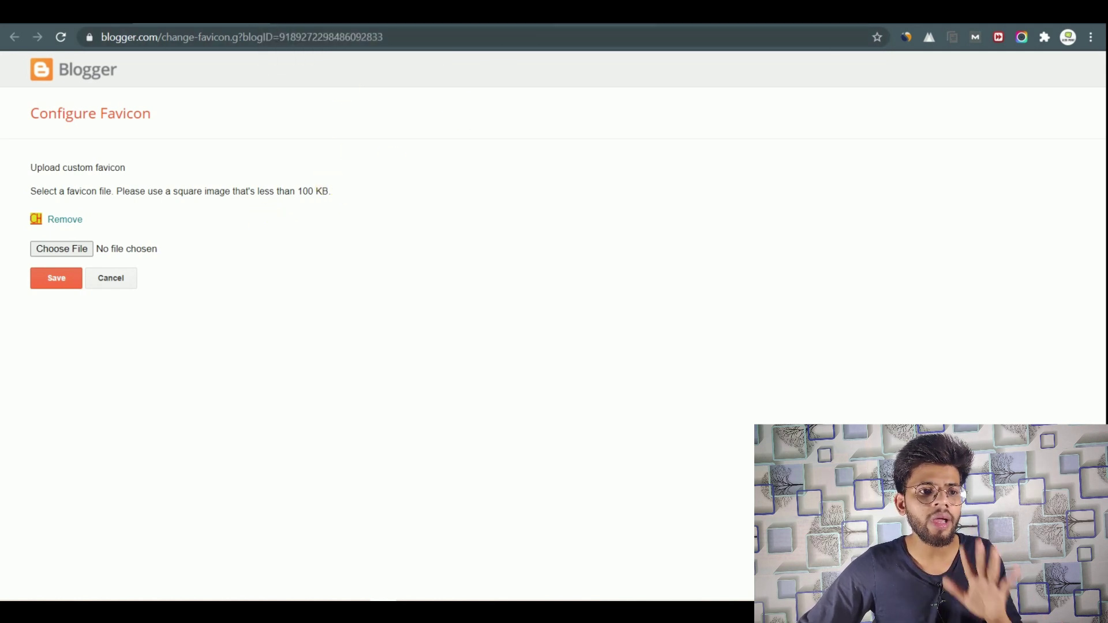
{"action": "left_click", "coordinate": [545, 12]}
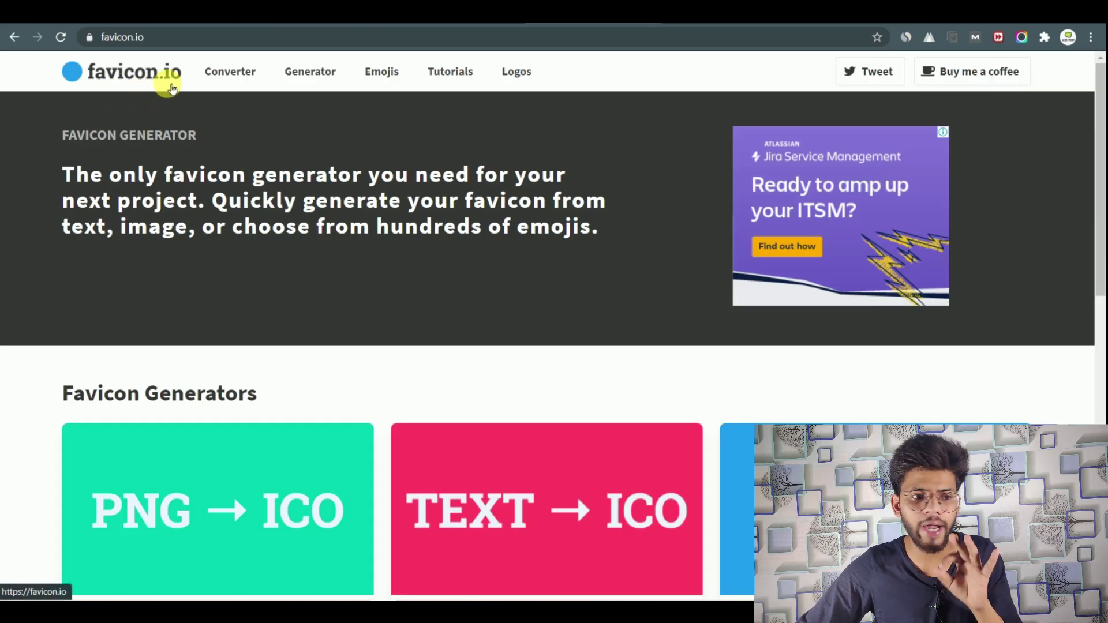
{"action": "scroll", "coordinate": [255, 223], "scroll_direction": "down", "scroll_amount": 2}
{"action": "scroll", "coordinate": [255, 223], "scroll_direction": "up", "scroll_amount": 2}
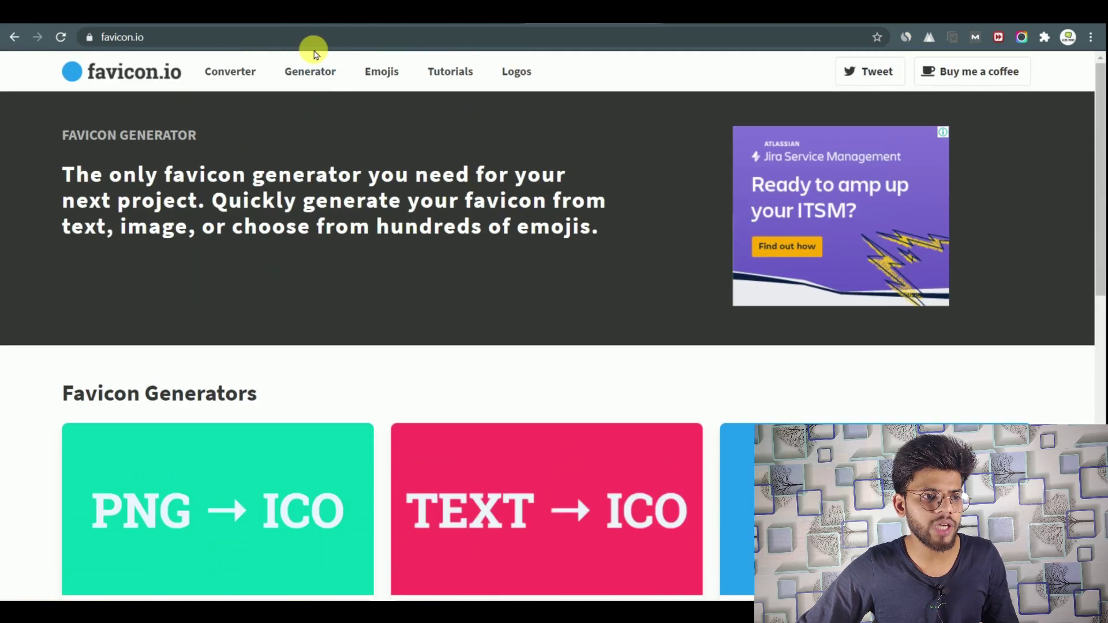
{"action": "left_click", "coordinate": [322, 76]}
{"action": "scroll", "coordinate": [339, 272], "scroll_direction": "down", "scroll_amount": 2}
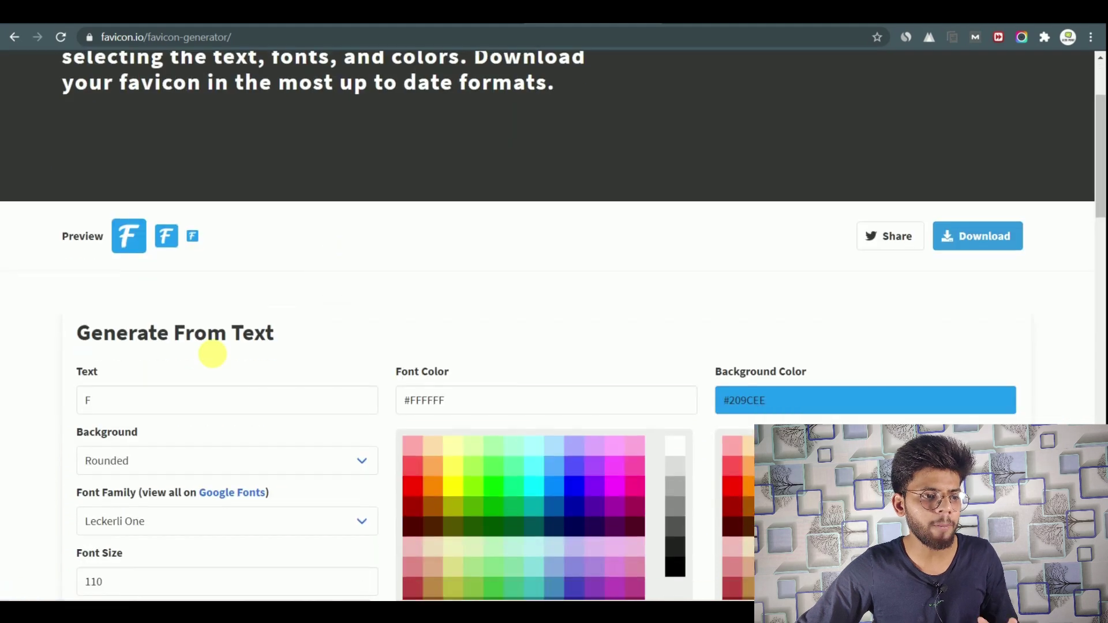
Step: Replace the favicon's text with "CH"
{"action": "left_click", "coordinate": [173, 410]}
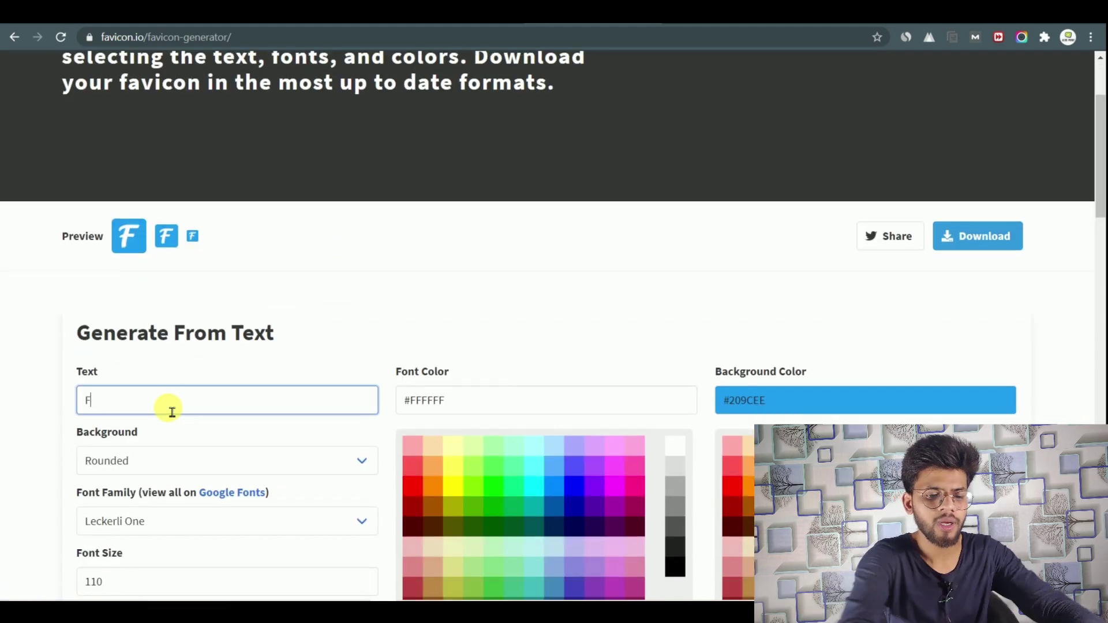
{"action": "key", "text": "BackSpace"}
{"action": "type", "text": "CH"}
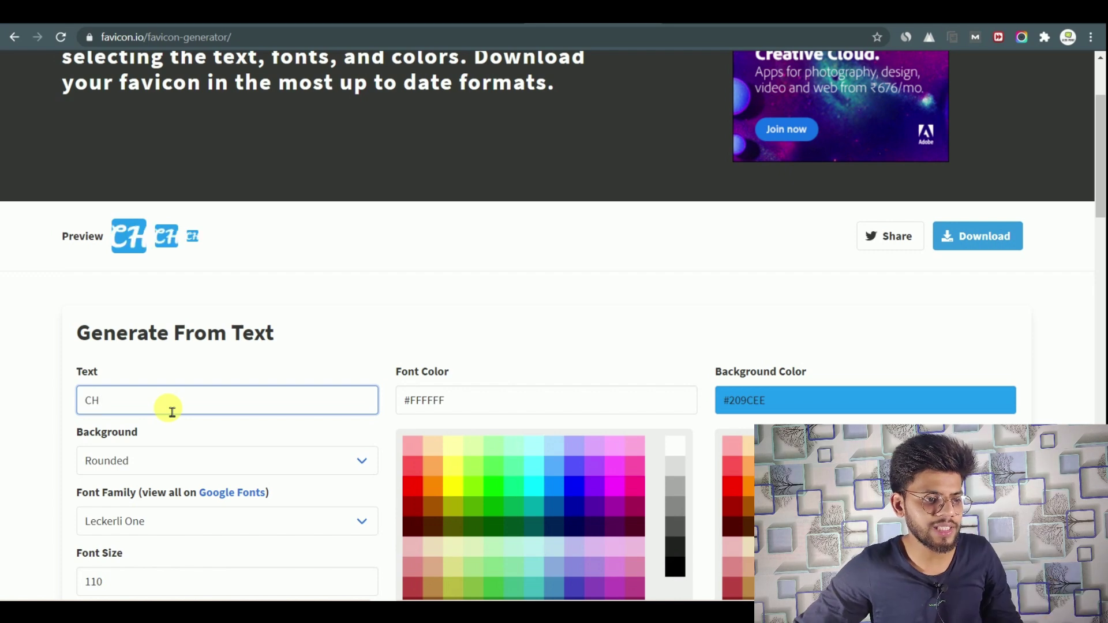
Step: Set the favicon's background shape to Circle and its font family to La Belle Aurore
{"action": "scroll", "coordinate": [173, 392], "scroll_direction": "down", "scroll_amount": 2}
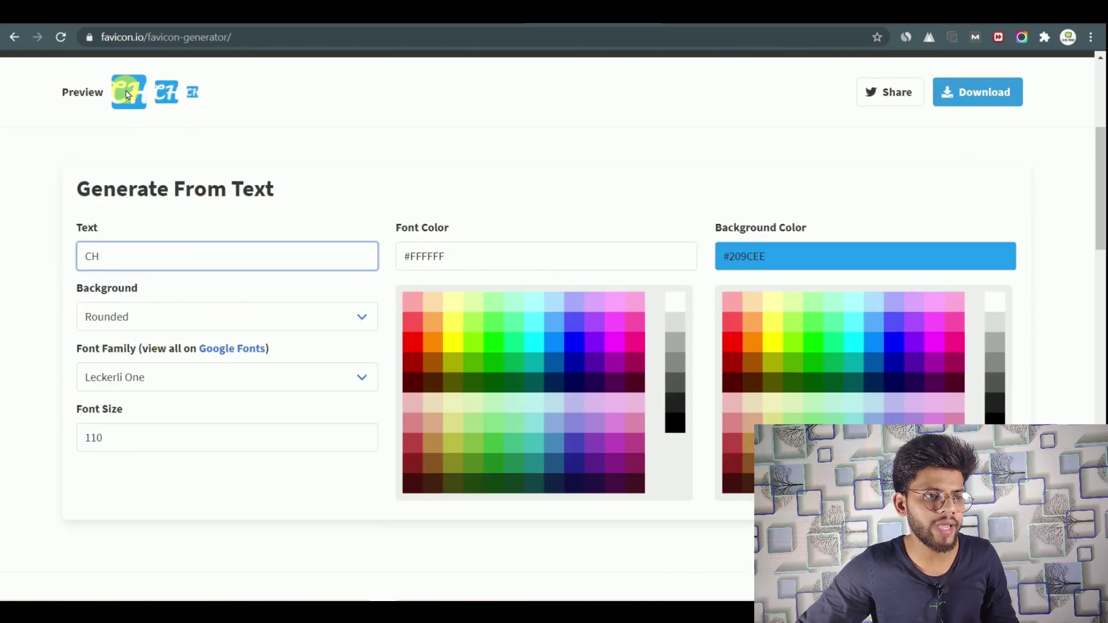
{"action": "left_click", "coordinate": [167, 311]}
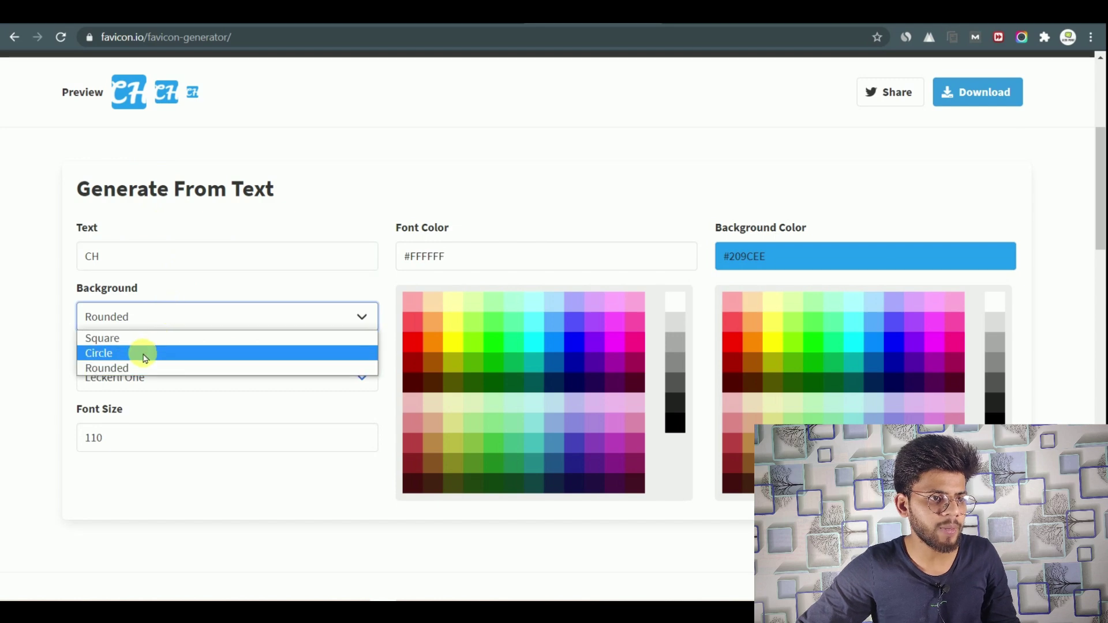
{"action": "left_click", "coordinate": [145, 354]}
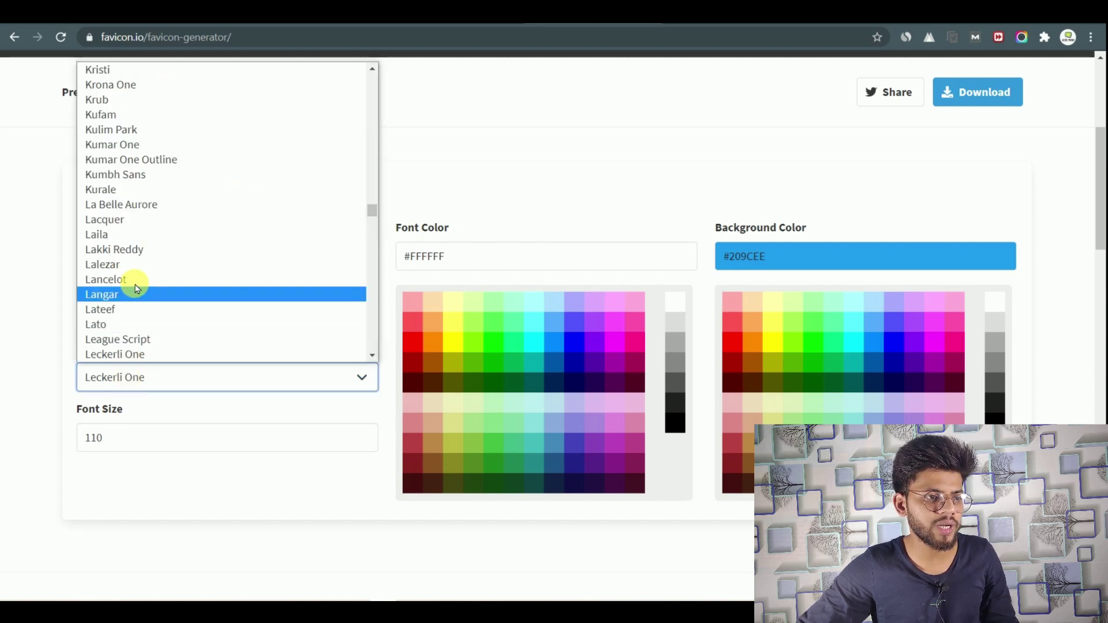
{"action": "left_click", "coordinate": [144, 206]}
Step: Set the favicon's font size to 90
{"action": "left_click", "coordinate": [158, 441]}
{"action": "key", "text": "BackSpace"}
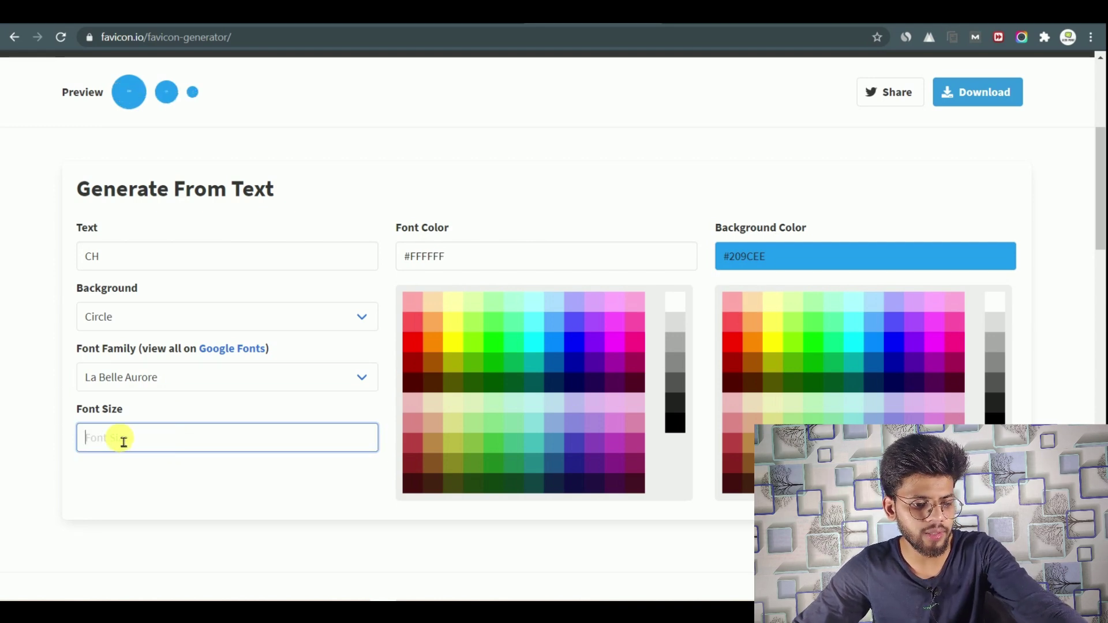
{"action": "type", "text": "90"}
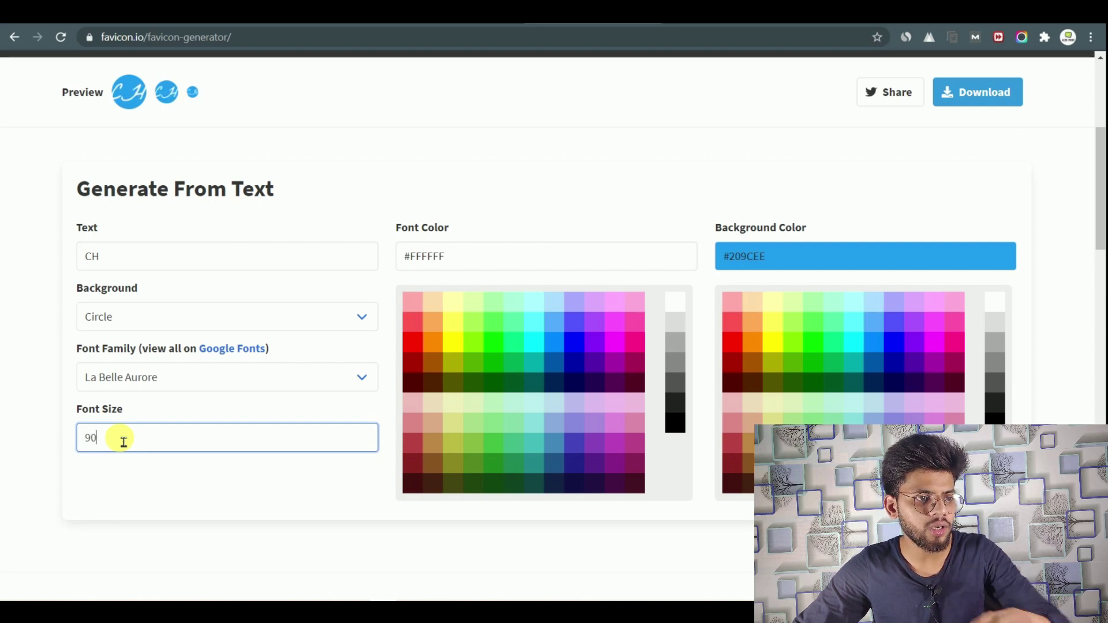
Step: Try Krona One as the favicon's font family
{"action": "left_click", "coordinate": [161, 383]}
{"action": "left_click", "coordinate": [160, 232]}
{"action": "left_click", "coordinate": [162, 438]}
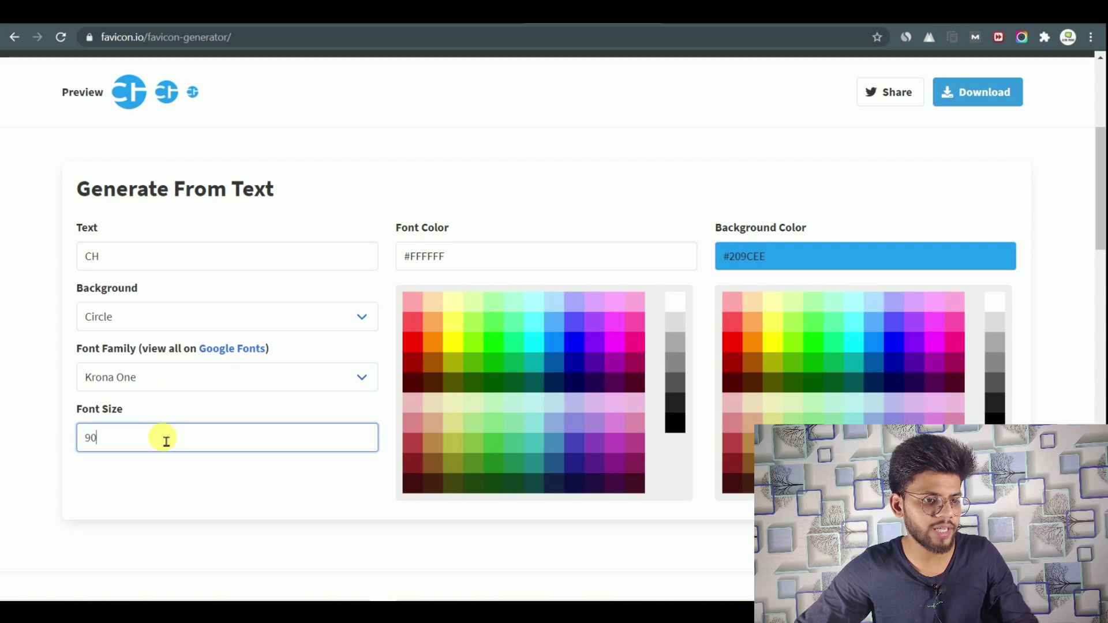
Step: Set the favicon's font family to Jim Nightshade
{"action": "left_click", "coordinate": [149, 376]}
{"action": "scroll", "coordinate": [168, 178], "scroll_direction": "up", "scroll_amount": 5}
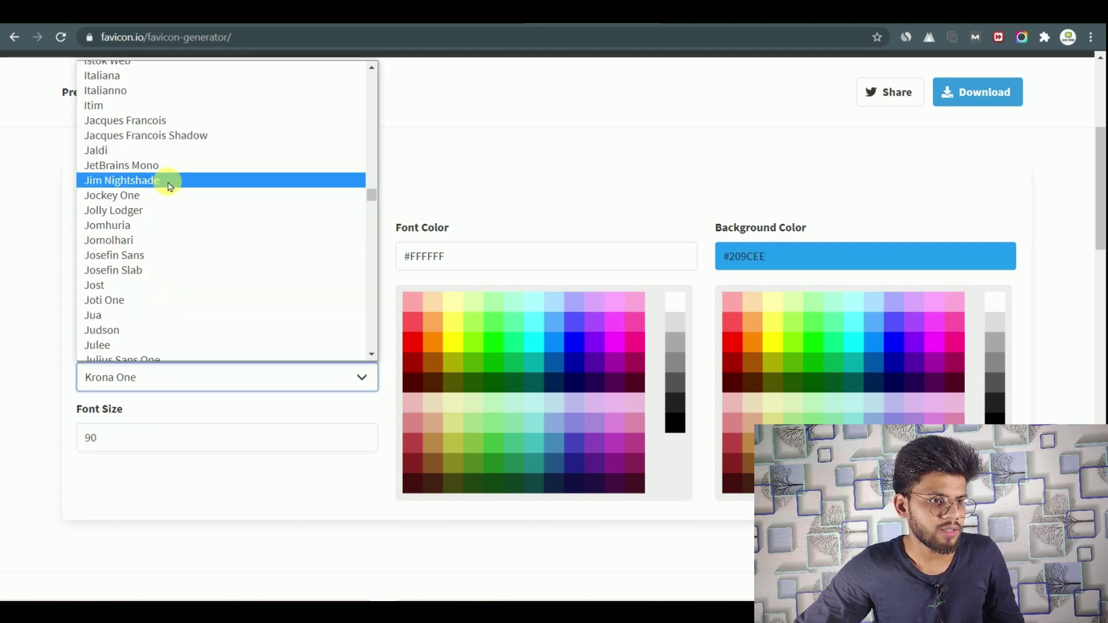
{"action": "left_click", "coordinate": [168, 179]}
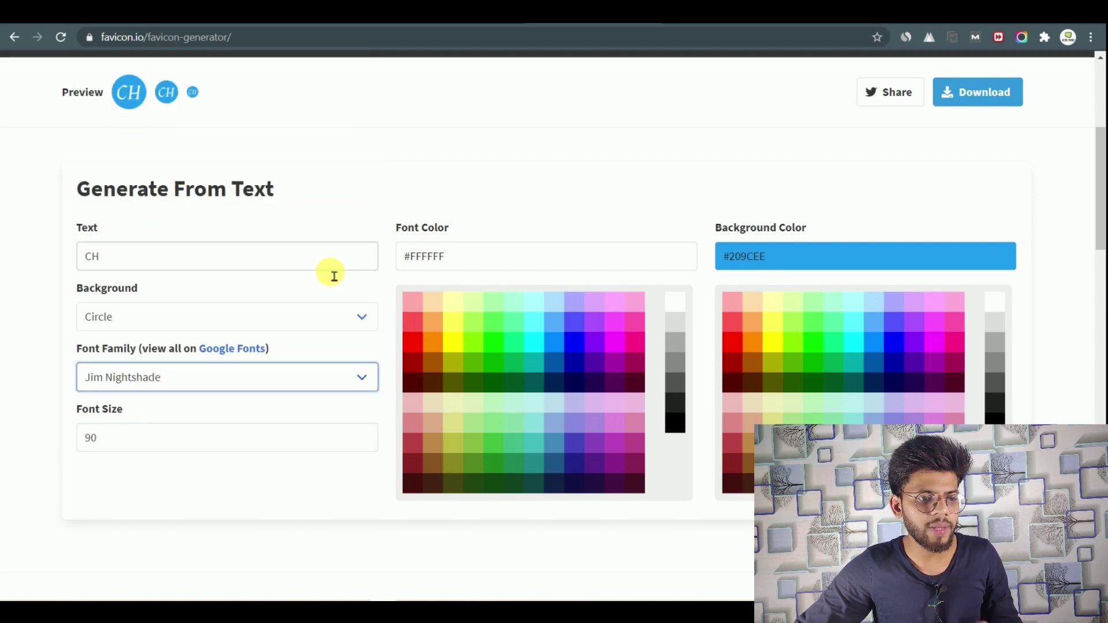
Step: Set the favicon's font color to red #F00 and its background color to black #000
{"action": "left_click", "coordinate": [413, 343]}
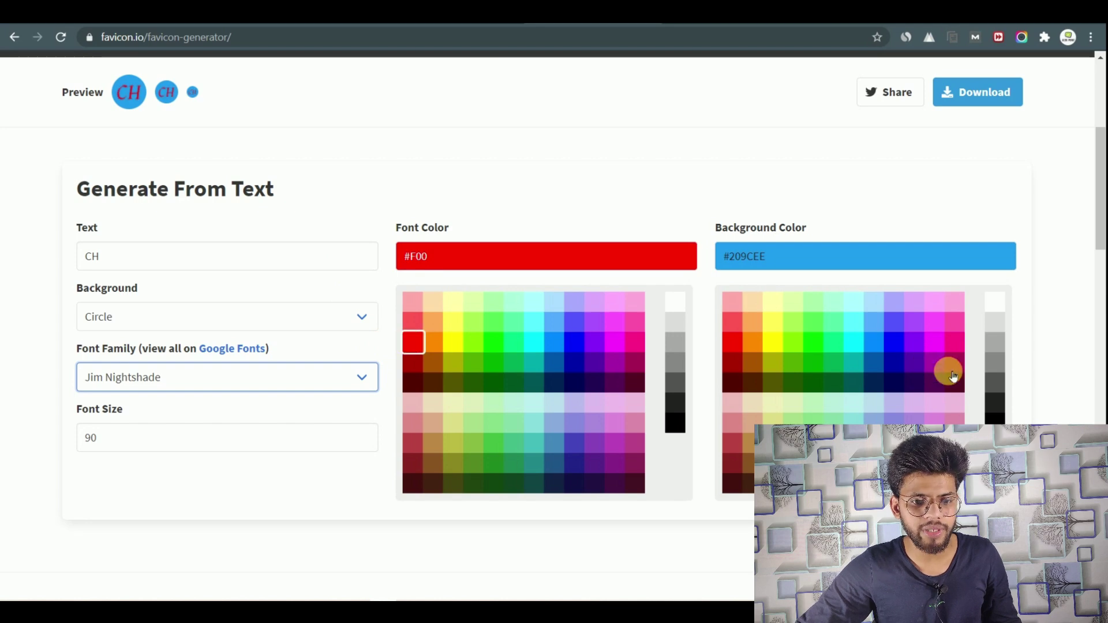
{"action": "left_click", "coordinate": [995, 415]}
Step: Download the favicon package, extract it in the Downloads folder to favicon_io (1), and open the extracted folder
{"action": "scroll", "coordinate": [500, 252], "scroll_direction": "up", "scroll_amount": 3}
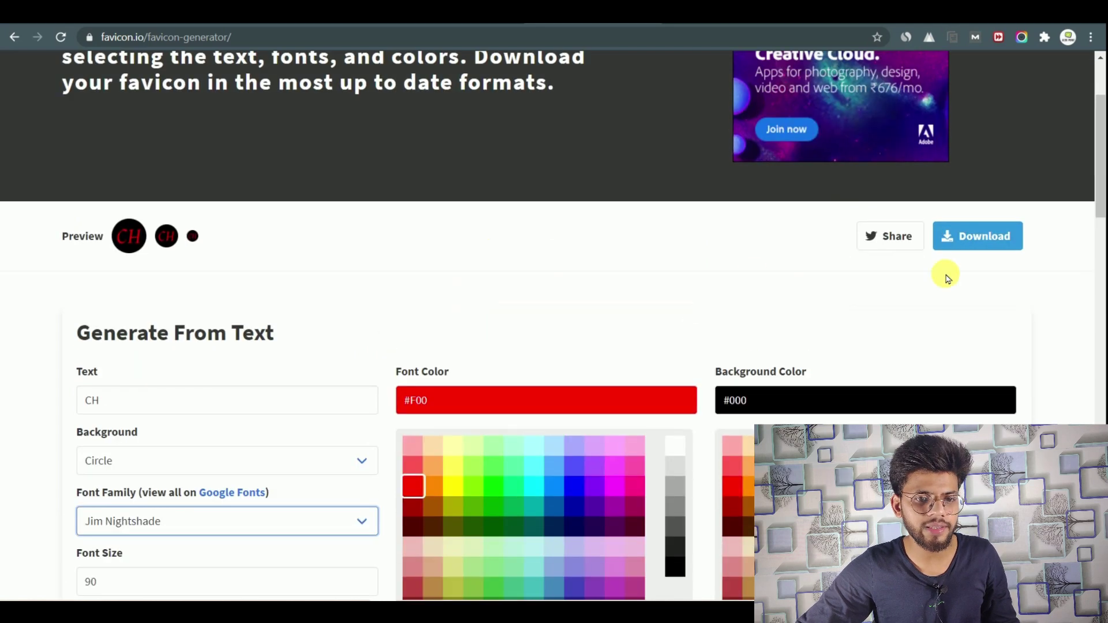
{"action": "left_click", "coordinate": [995, 240]}
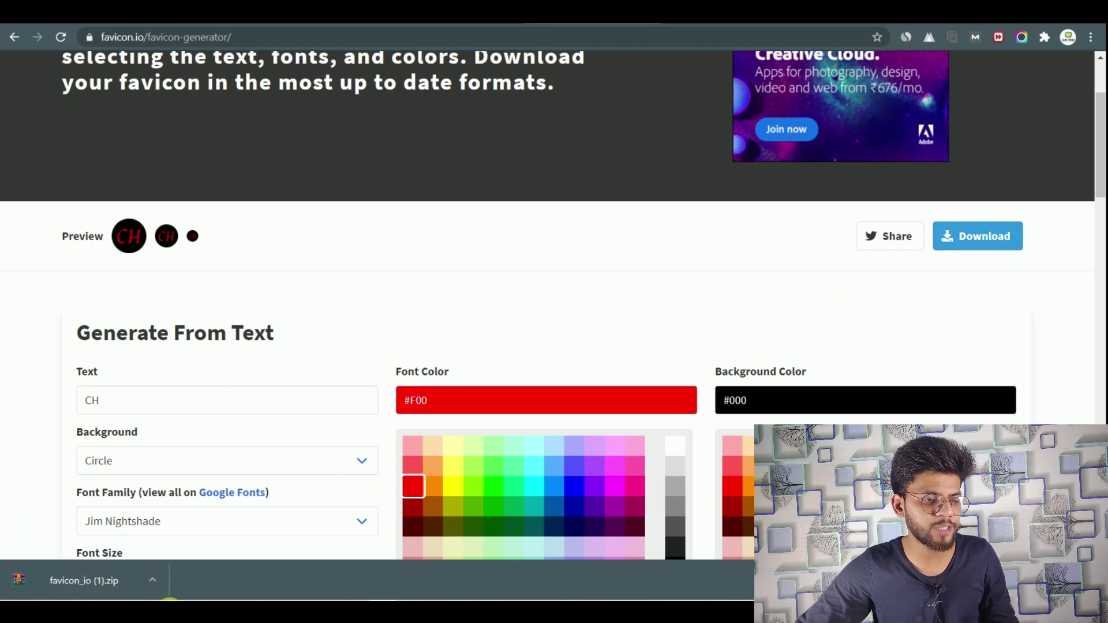
{"action": "left_click", "coordinate": [169, 603]}
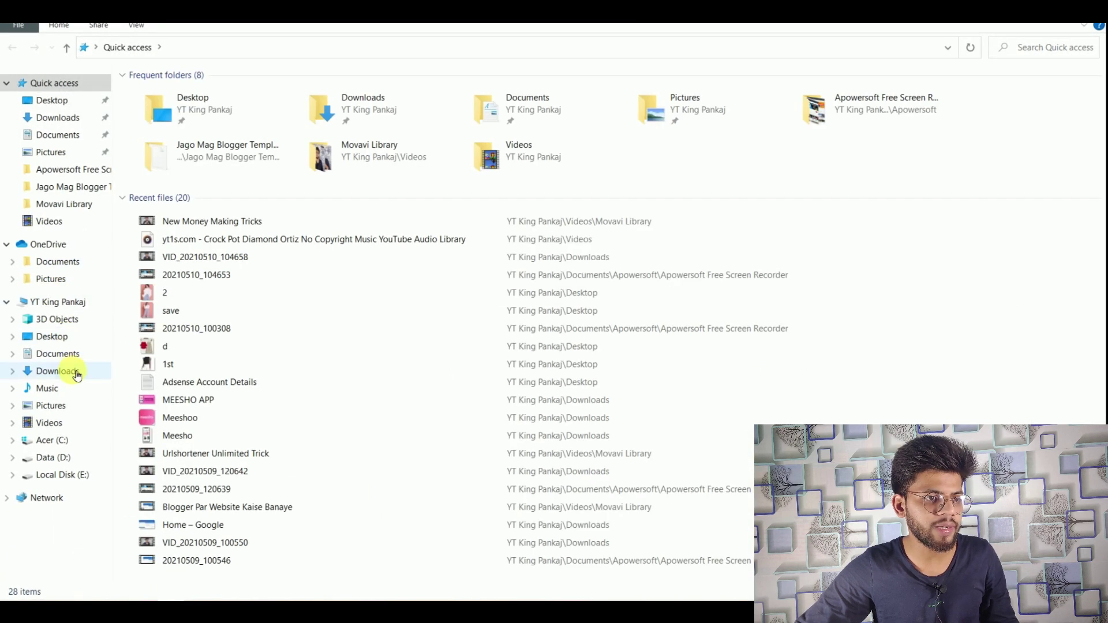
{"action": "left_click", "coordinate": [75, 374]}
{"action": "left_click", "coordinate": [164, 130]}
{"action": "right_click", "coordinate": [168, 132]}
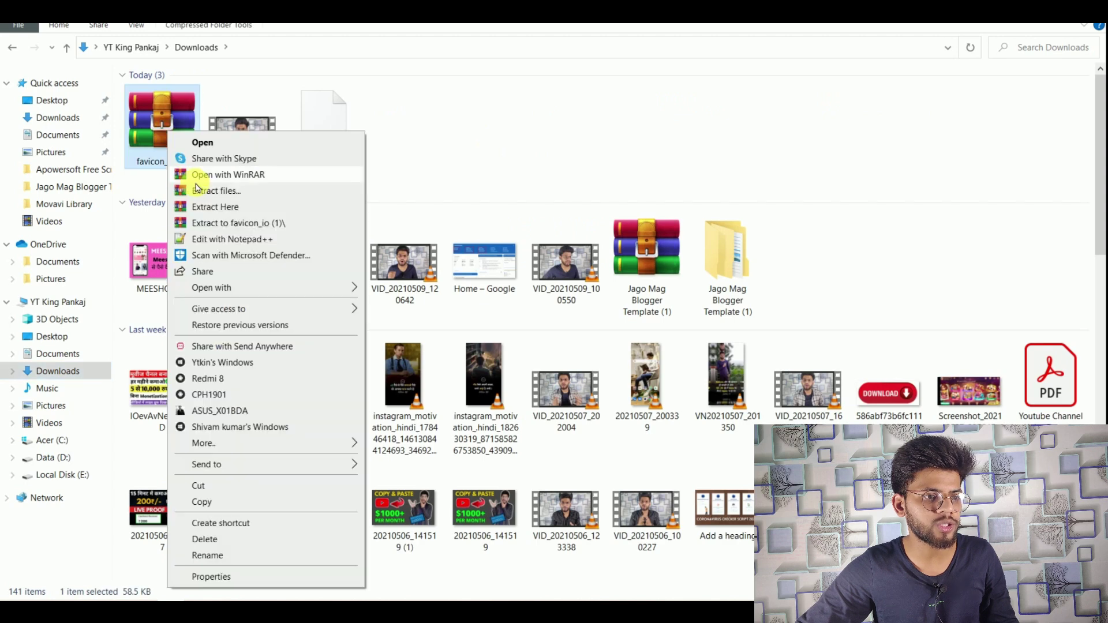
{"action": "left_click", "coordinate": [218, 223]}
{"action": "double_click", "coordinate": [399, 129]}
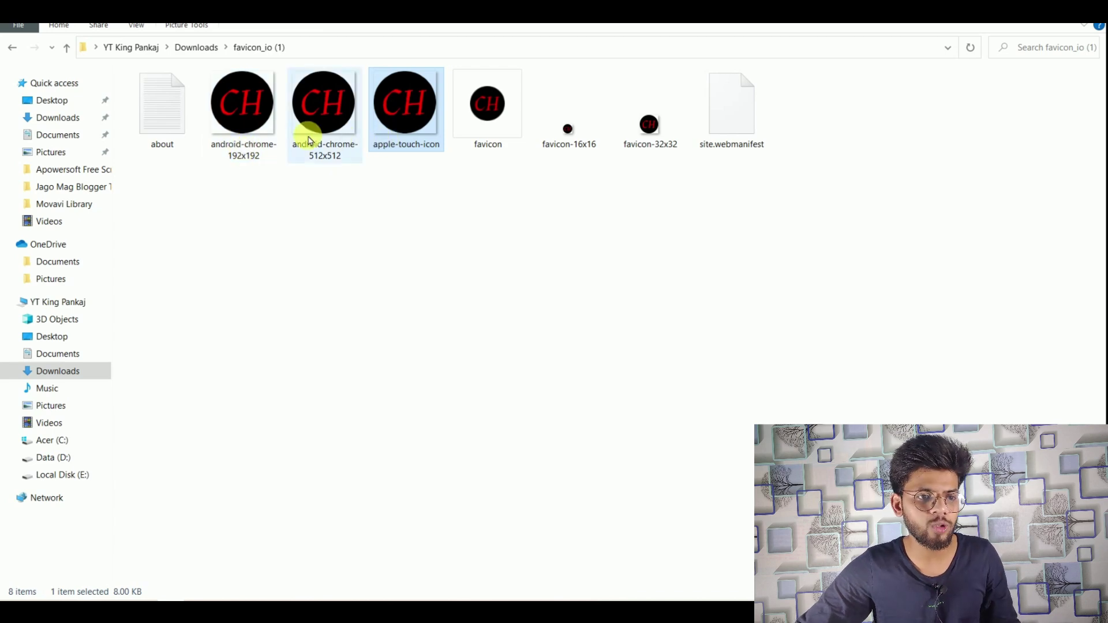
Step: Return to Blogger's Configure Favicon page, upload favicon-32x32 from the favicon_io (1) folder, and save it
{"action": "key", "text": "alt+Tab"}
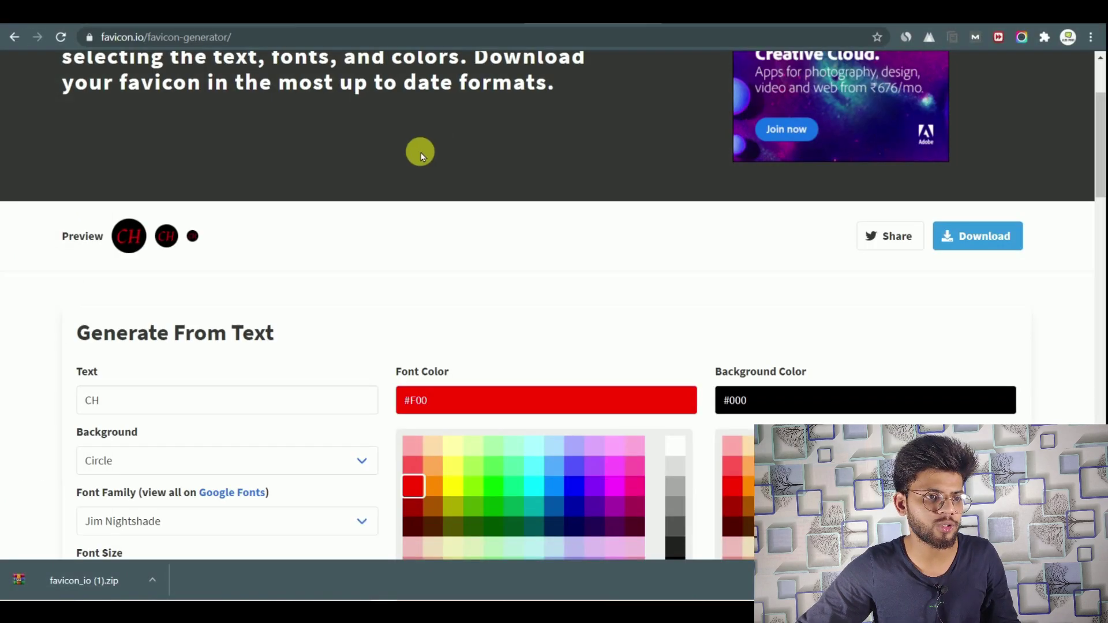
{"action": "key", "text": "ctrl+Tab"}
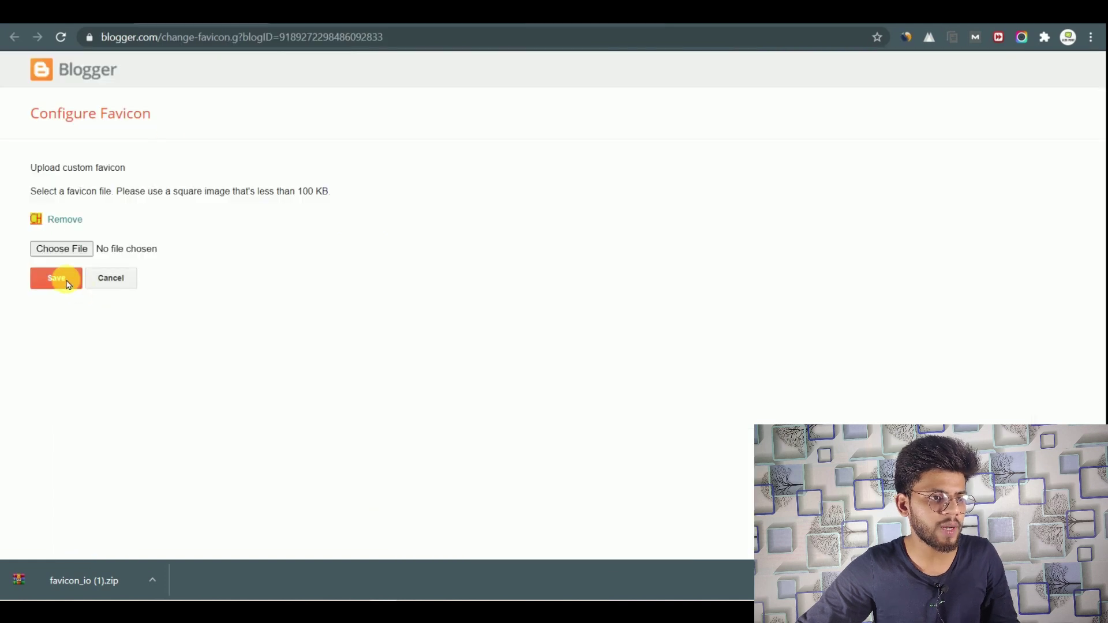
{"action": "left_click", "coordinate": [75, 252]}
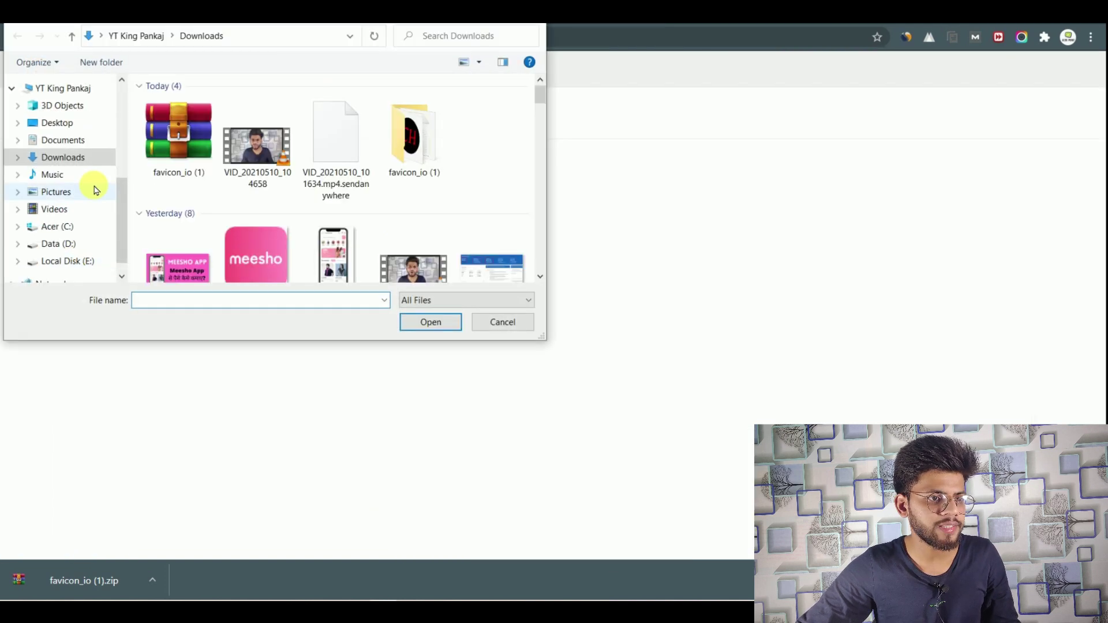
{"action": "double_click", "coordinate": [413, 151]}
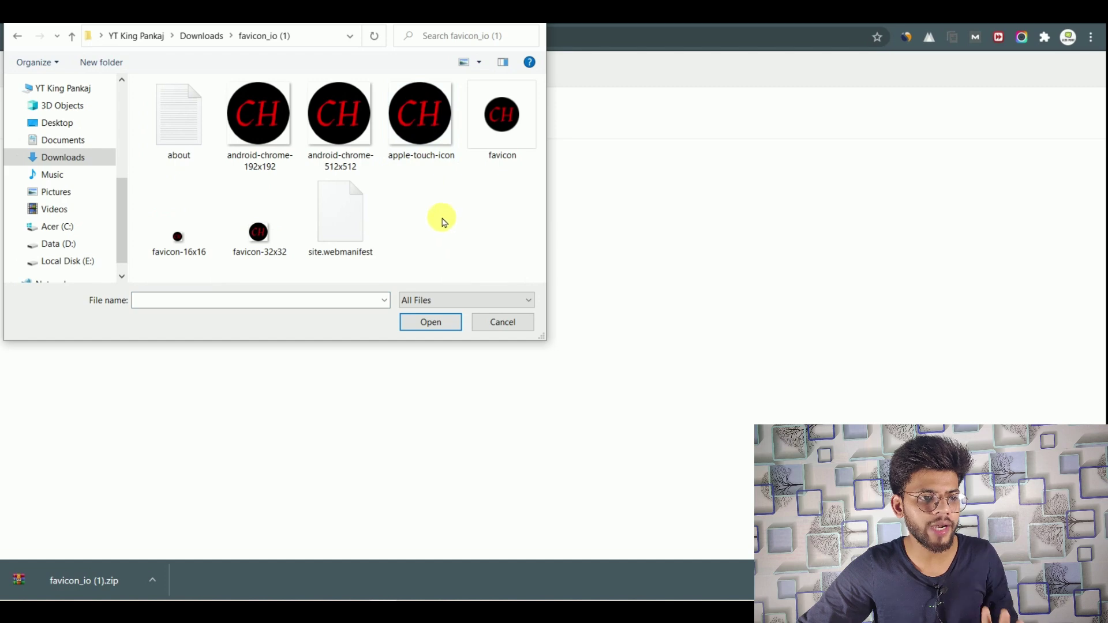
{"action": "left_click", "coordinate": [276, 243]}
{"action": "left_click", "coordinate": [432, 322]}
{"action": "left_click", "coordinate": [56, 278]}
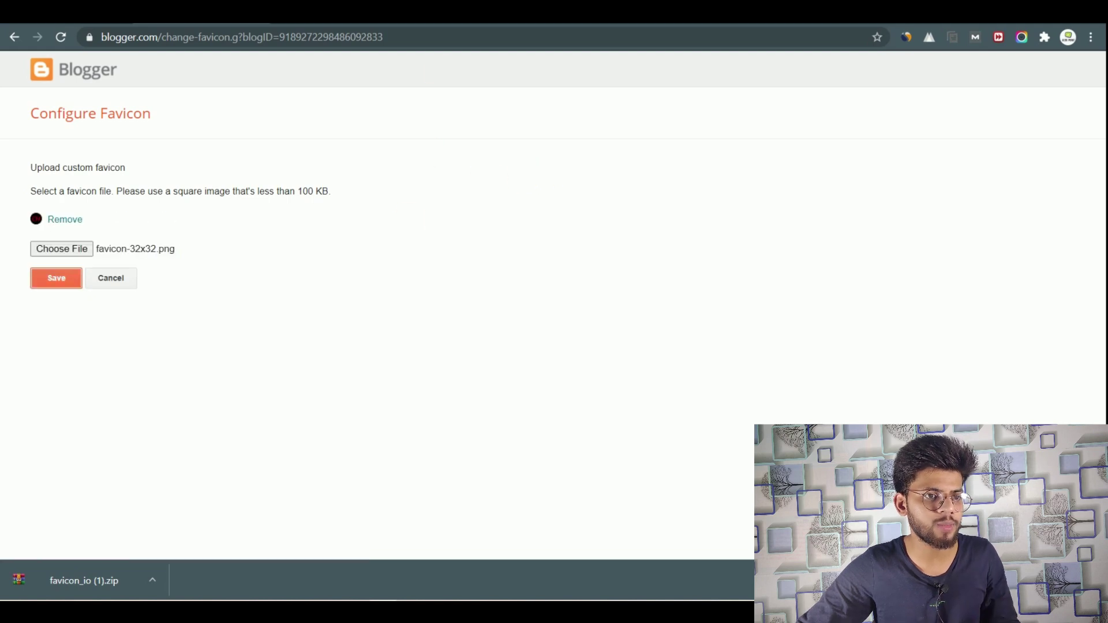
Step: Reload the live crackhow.in blog to check its favicon, and return to the Blogger settings
{"action": "left_click", "coordinate": [185, 23]}
{"action": "left_click", "coordinate": [60, 37]}
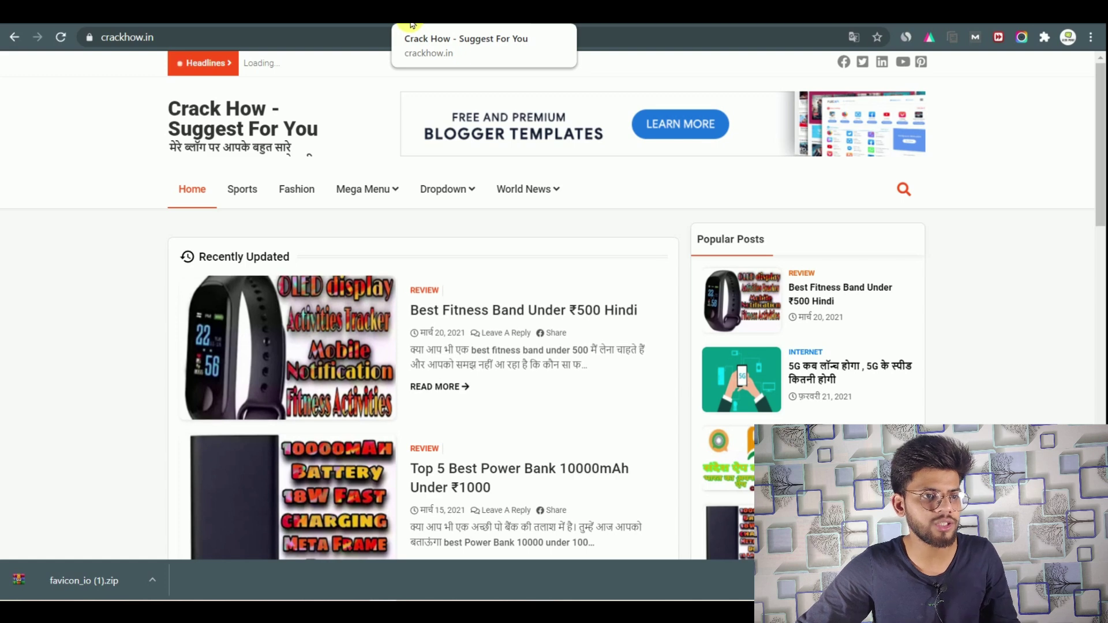
{"action": "left_click", "coordinate": [225, 23]}
{"action": "left_click", "coordinate": [283, 23]}
{"action": "left_click", "coordinate": [256, 20]}
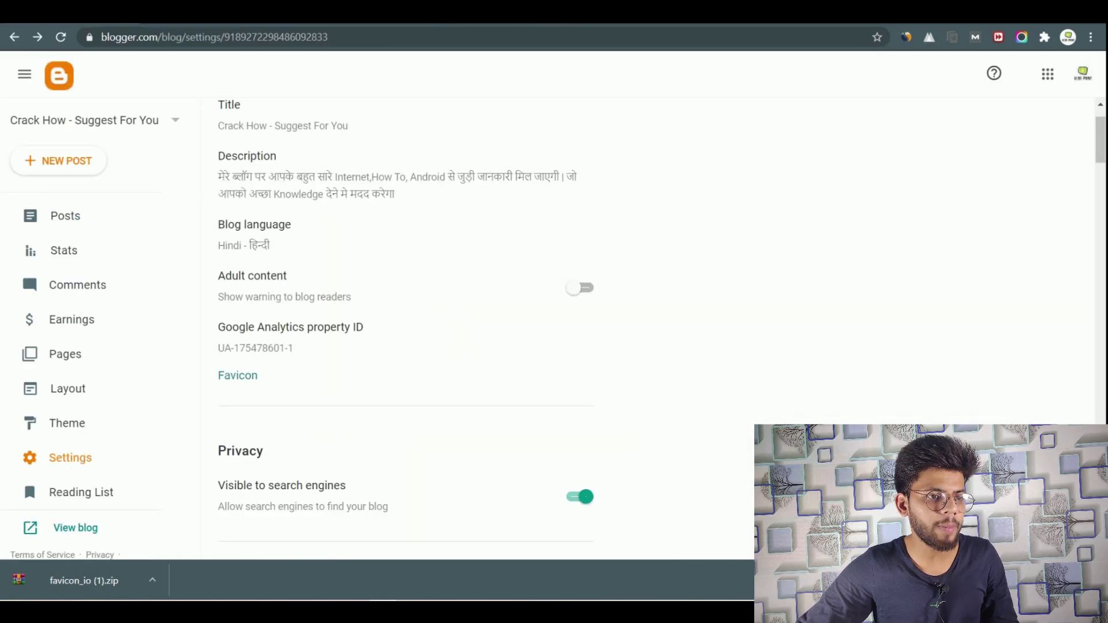
Step: Review the search engine visibility setting in the Privacy section
{"action": "scroll", "coordinate": [302, 266], "scroll_direction": "down", "scroll_amount": 4}
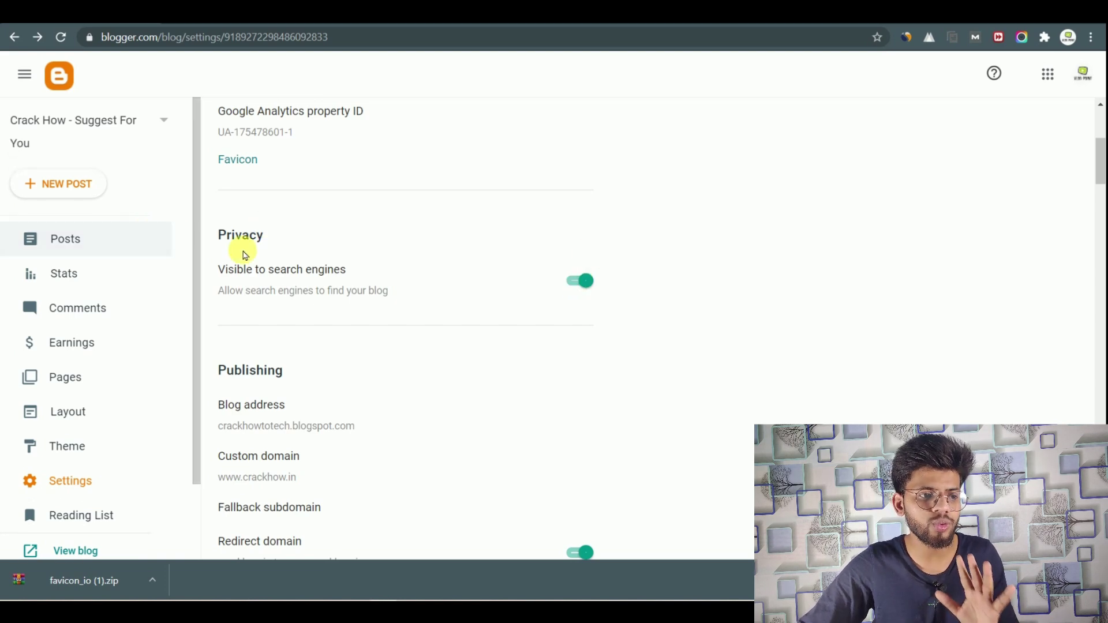
{"action": "left_click_drag", "start_coordinate": [271, 264], "coordinate": [355, 257]}
{"action": "left_click", "coordinate": [341, 276]}
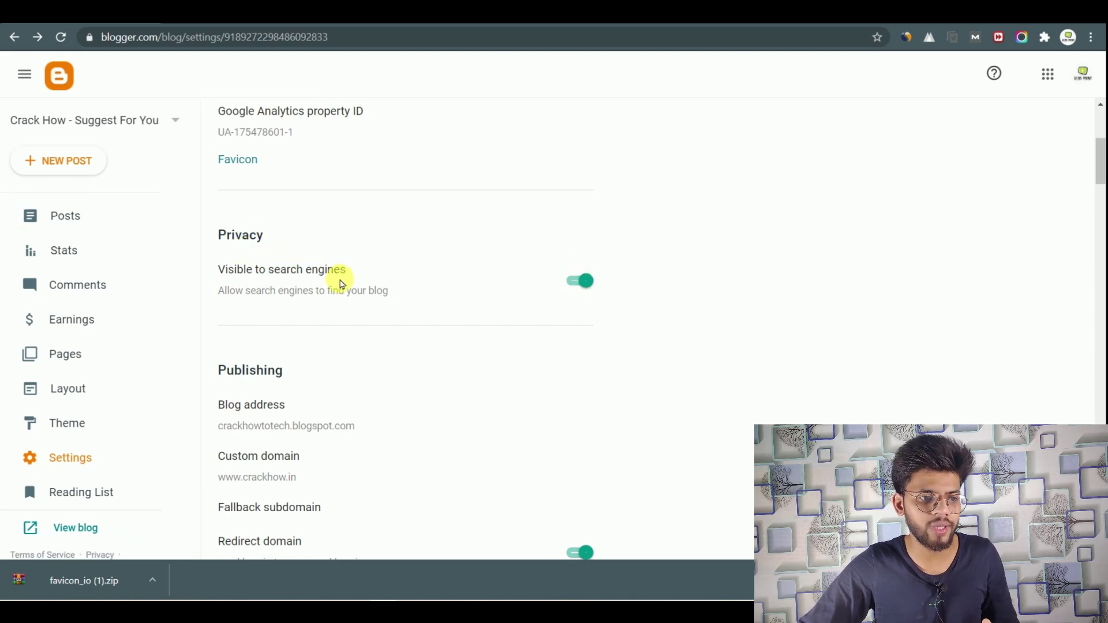
Step: Open the blog address in the Publishing section and save it as crackhowtotech
{"action": "scroll", "coordinate": [346, 283], "scroll_direction": "down", "scroll_amount": 3}
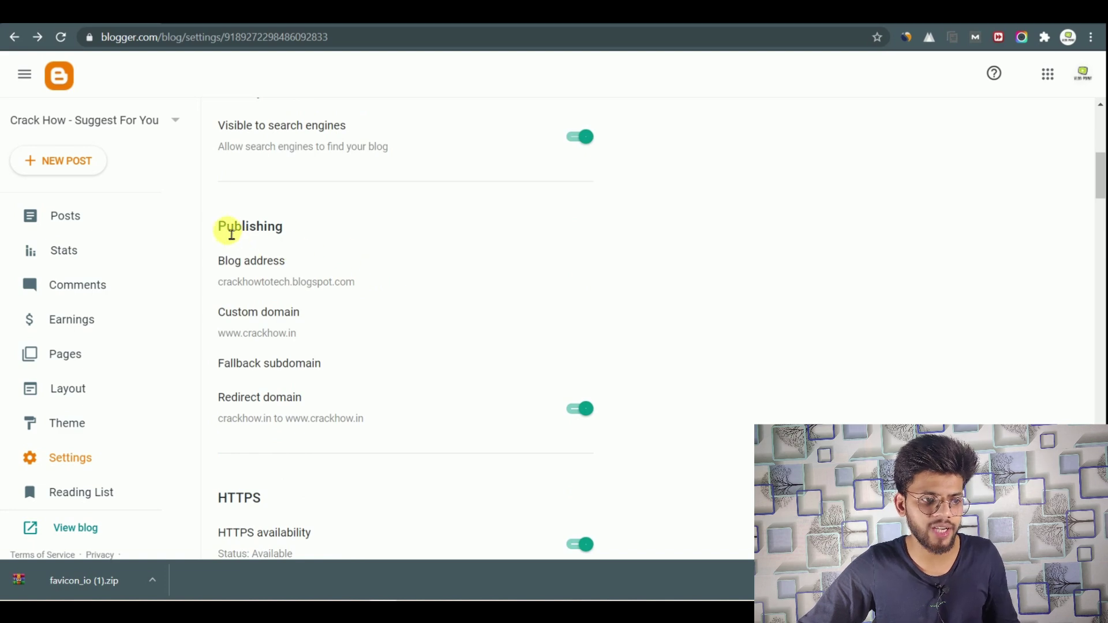
{"action": "scroll", "coordinate": [283, 242], "scroll_direction": "down", "scroll_amount": 1}
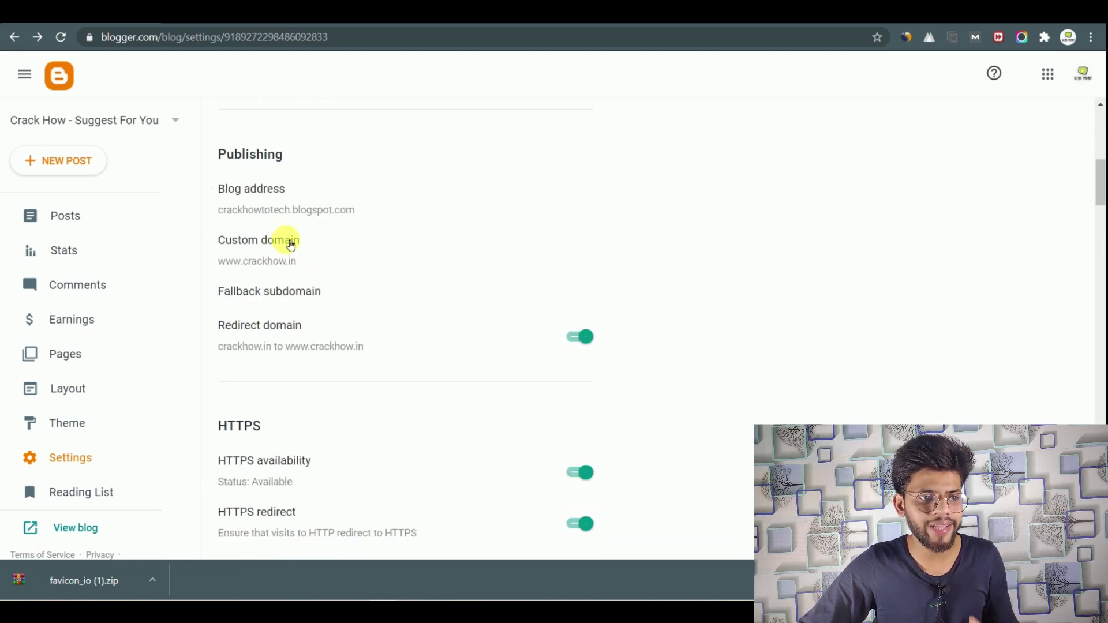
{"action": "left_click", "coordinate": [253, 194]}
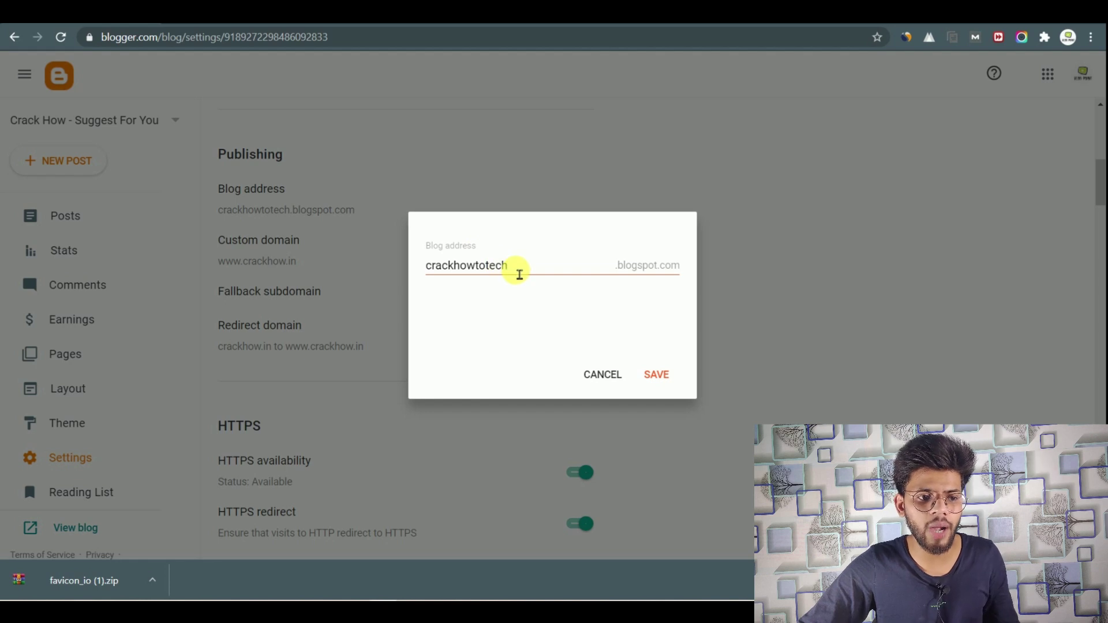
{"action": "left_click_drag", "start_coordinate": [520, 274], "coordinate": [415, 265]}
{"action": "left_click", "coordinate": [468, 271]}
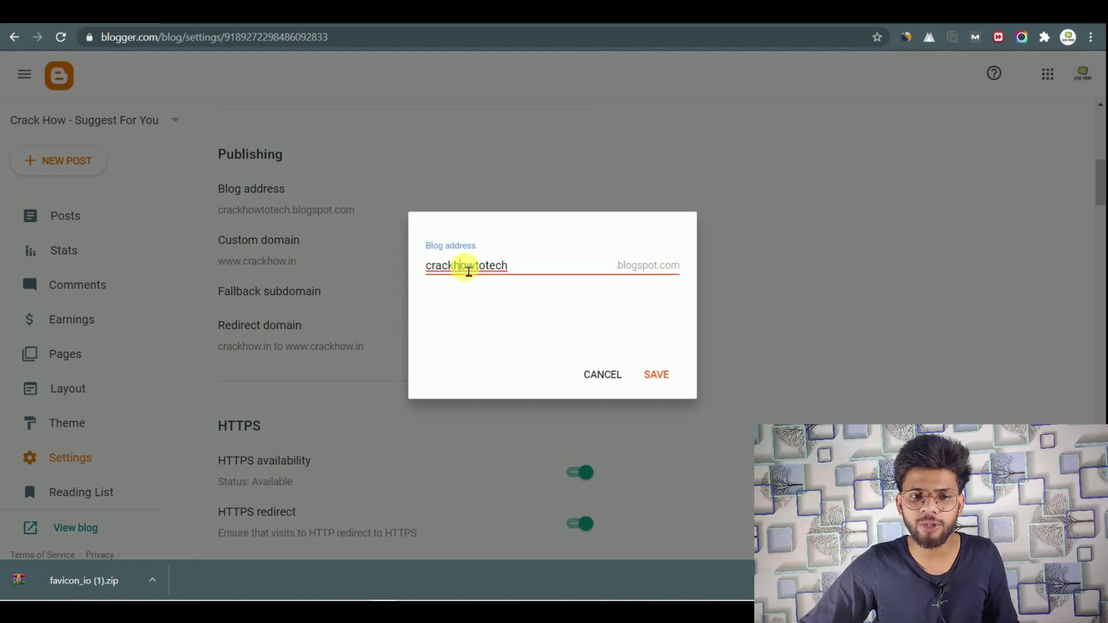
{"action": "left_click_drag", "start_coordinate": [519, 272], "coordinate": [408, 267]}
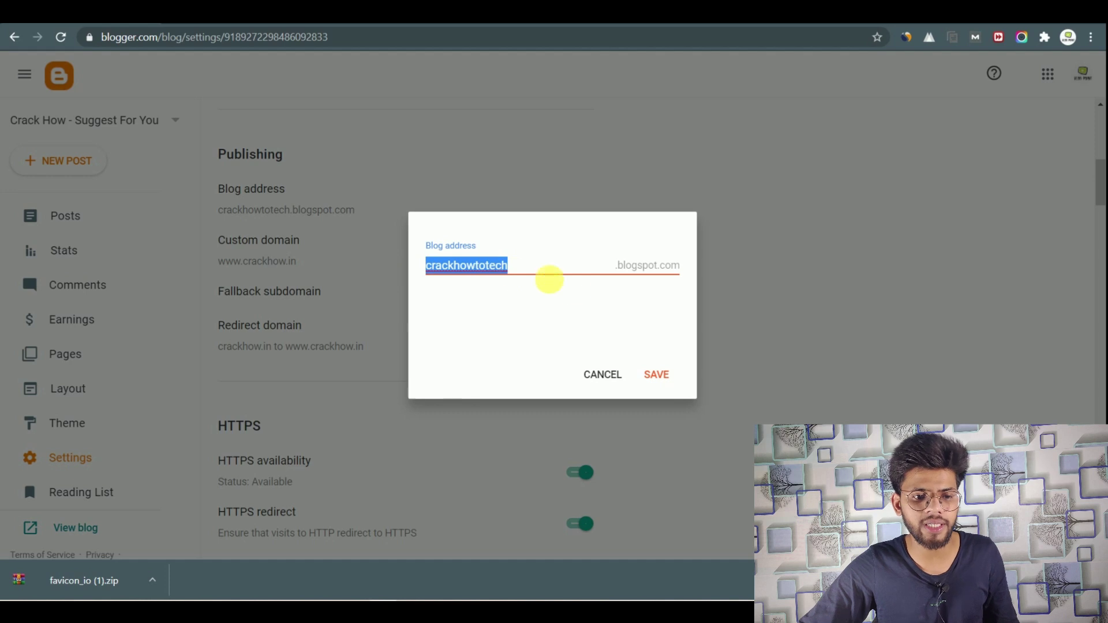
{"action": "left_click", "coordinate": [659, 374]}
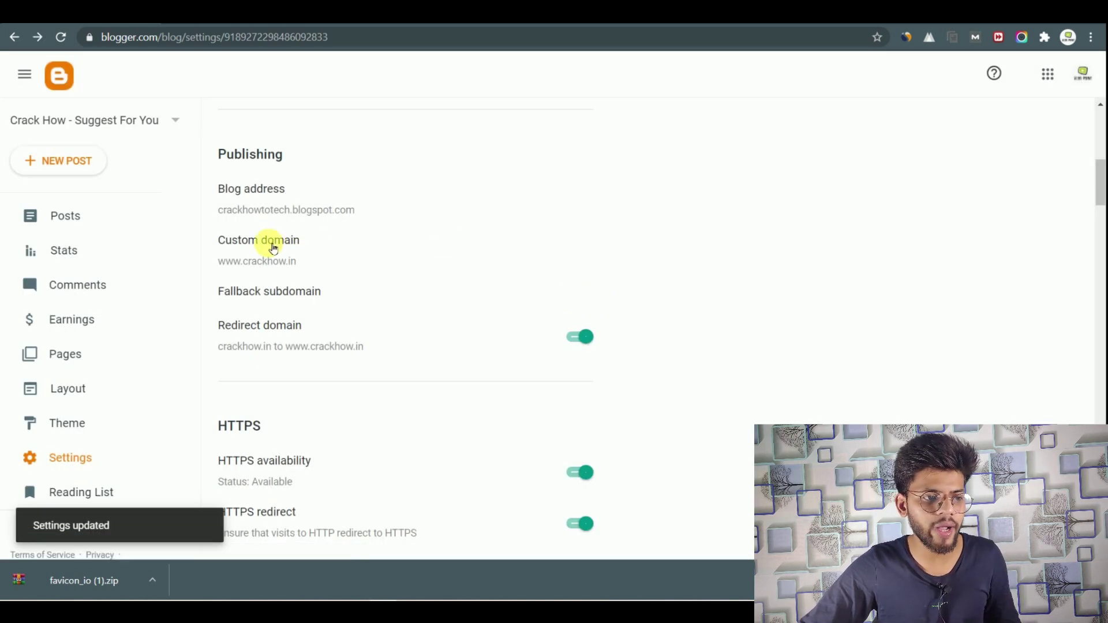
Step: Examine the custom domain and fallback subdomain settings in turn, cancelling each dialog
{"action": "left_click", "coordinate": [256, 241]}
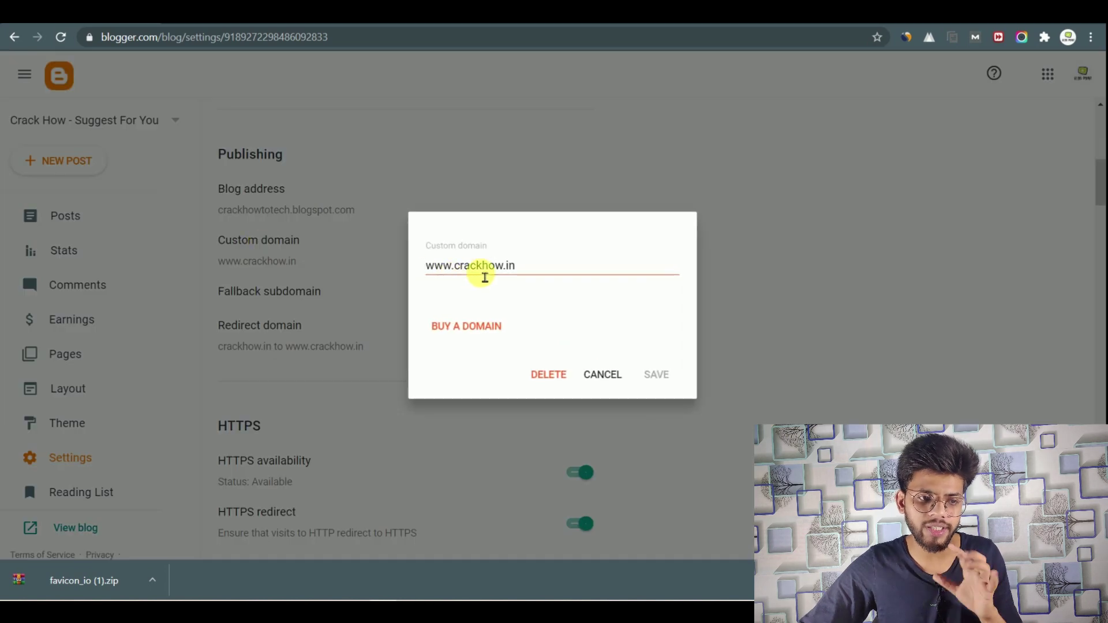
{"action": "left_click_drag", "start_coordinate": [540, 269], "coordinate": [388, 250]}
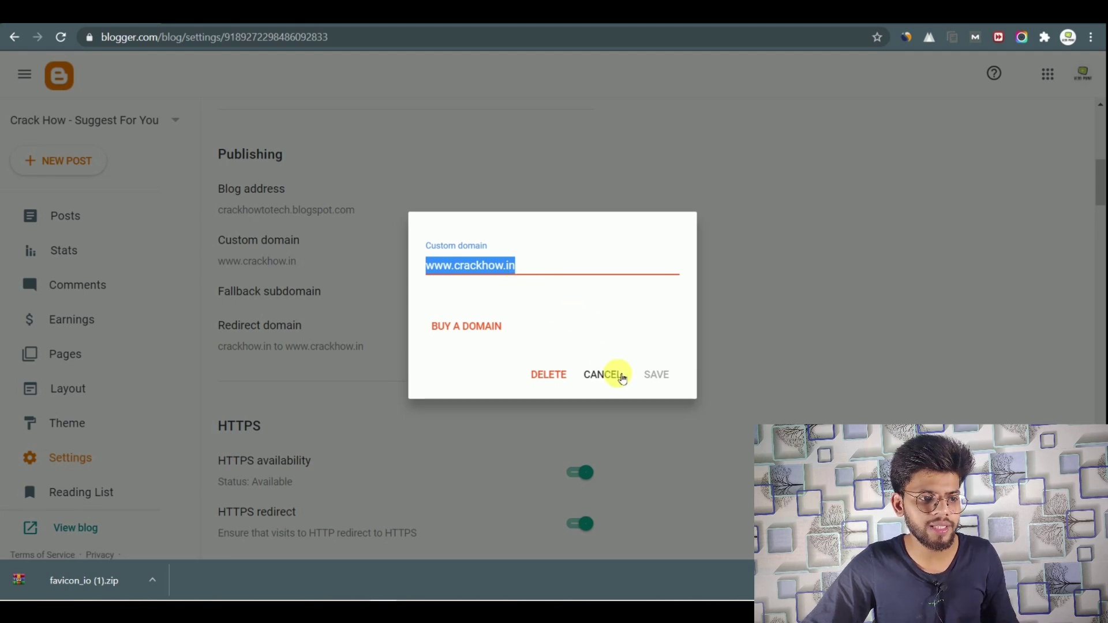
{"action": "left_click", "coordinate": [611, 374]}
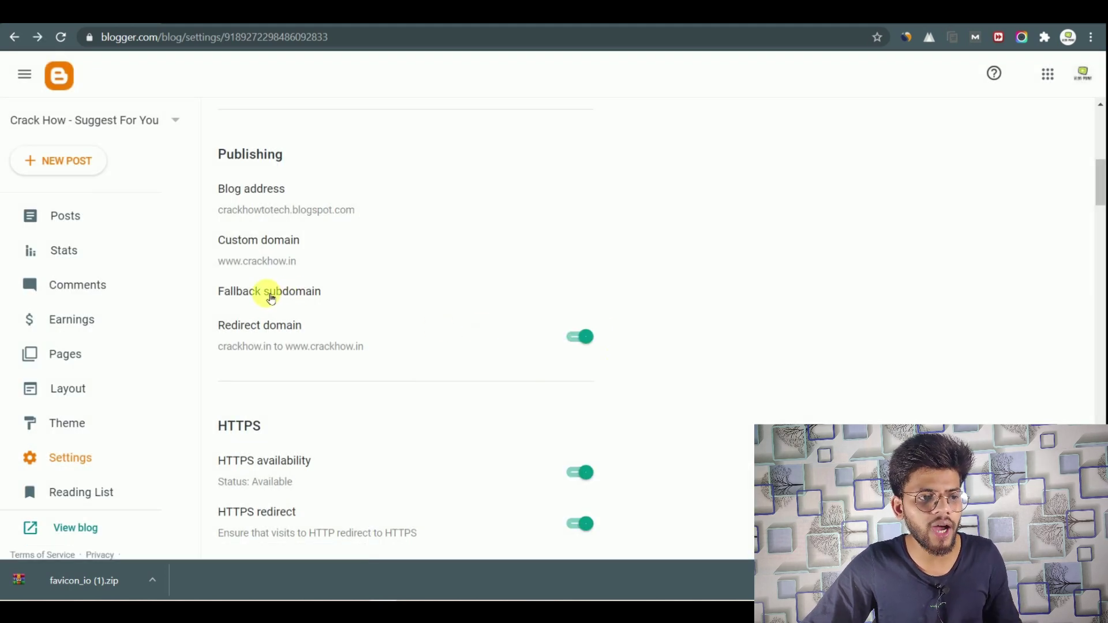
{"action": "left_click", "coordinate": [275, 298]}
{"action": "left_click", "coordinate": [485, 275]}
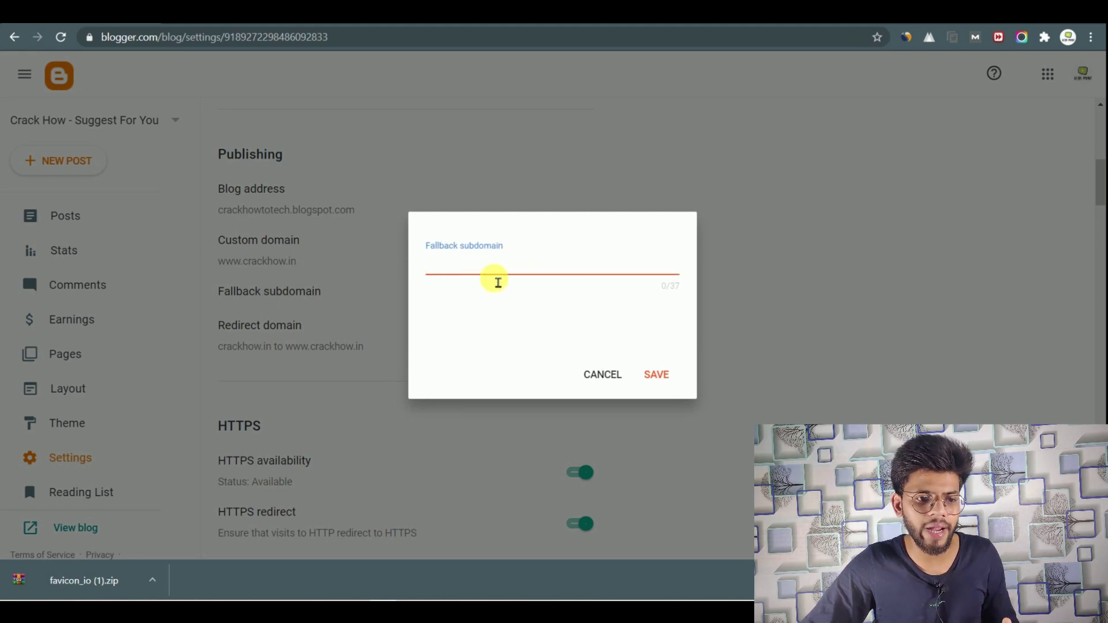
{"action": "left_click", "coordinate": [620, 374]}
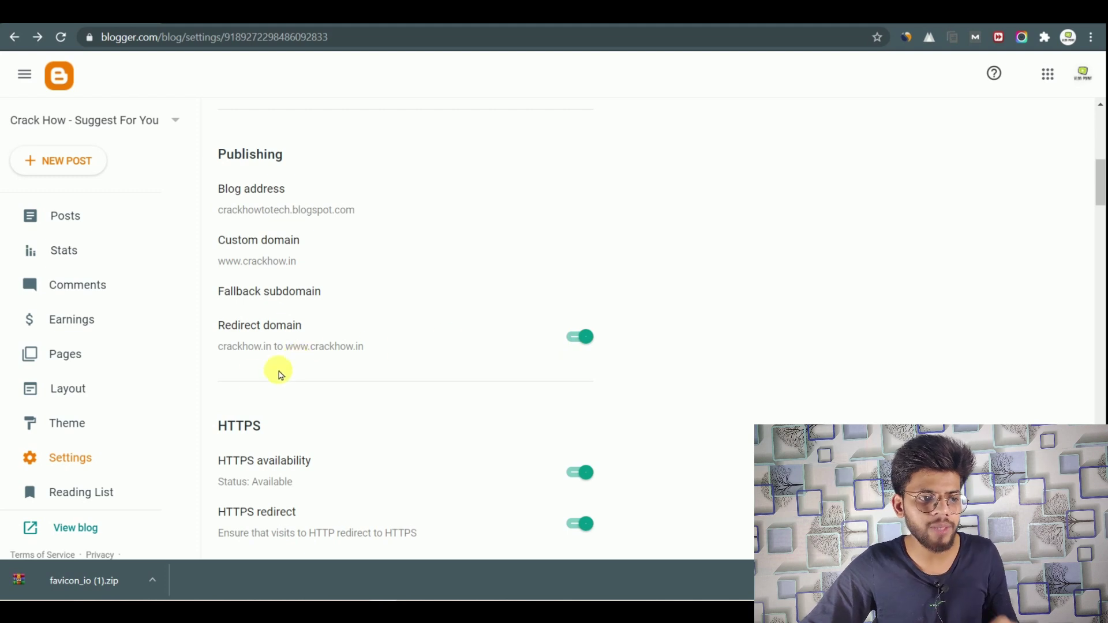
{"action": "left_click_drag", "start_coordinate": [217, 351], "coordinate": [270, 355]}
{"action": "left_click", "coordinate": [272, 355]}
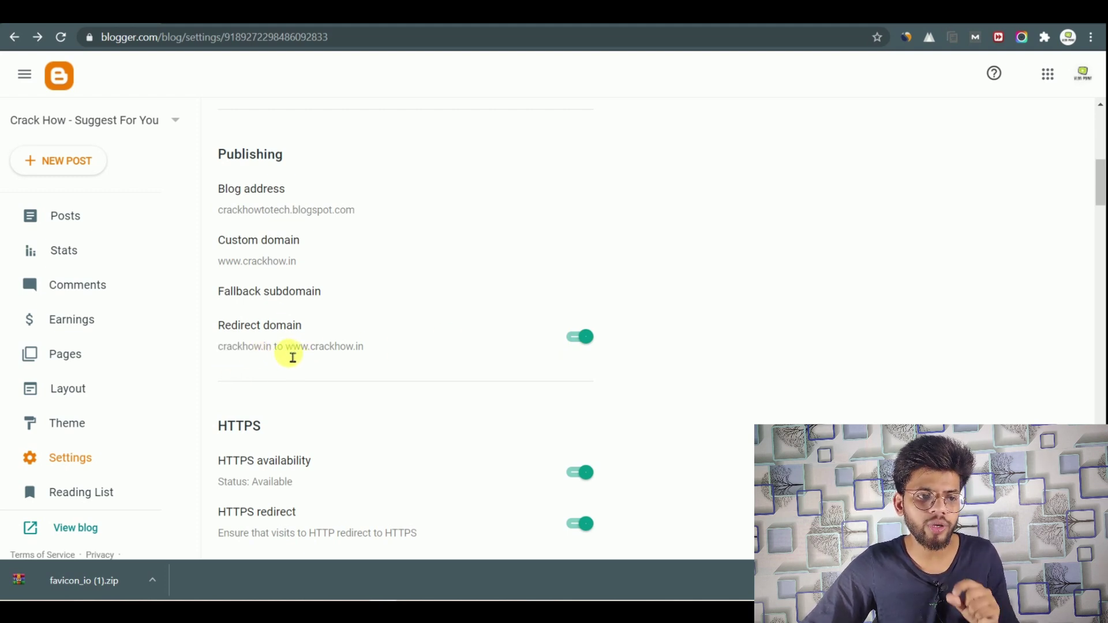
{"action": "left_click_drag", "start_coordinate": [286, 355], "coordinate": [370, 358]}
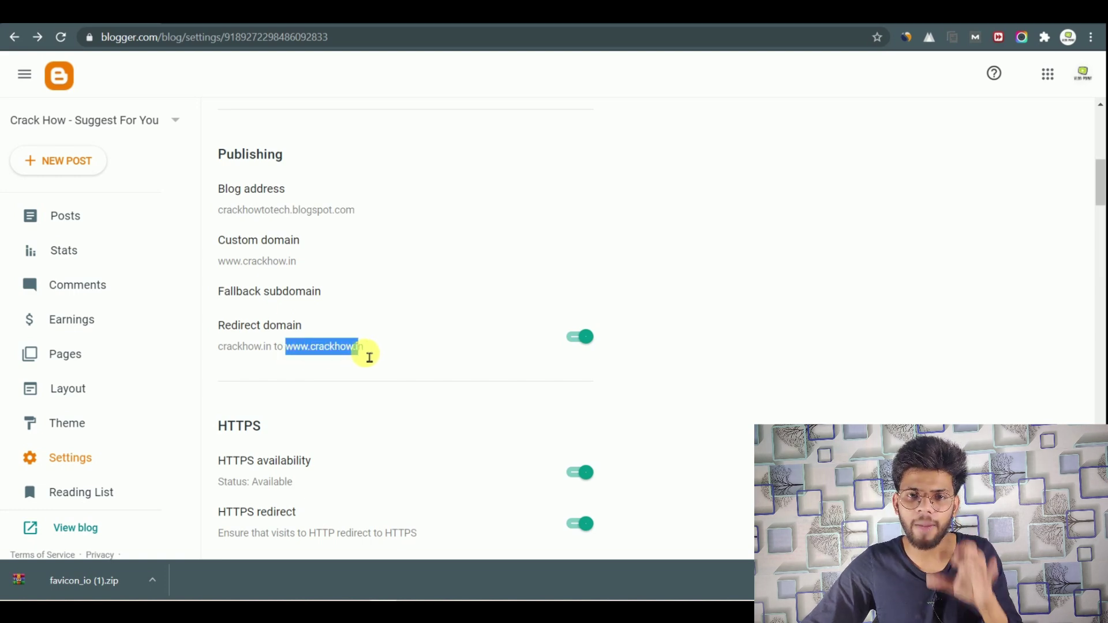
{"action": "left_click", "coordinate": [368, 357]}
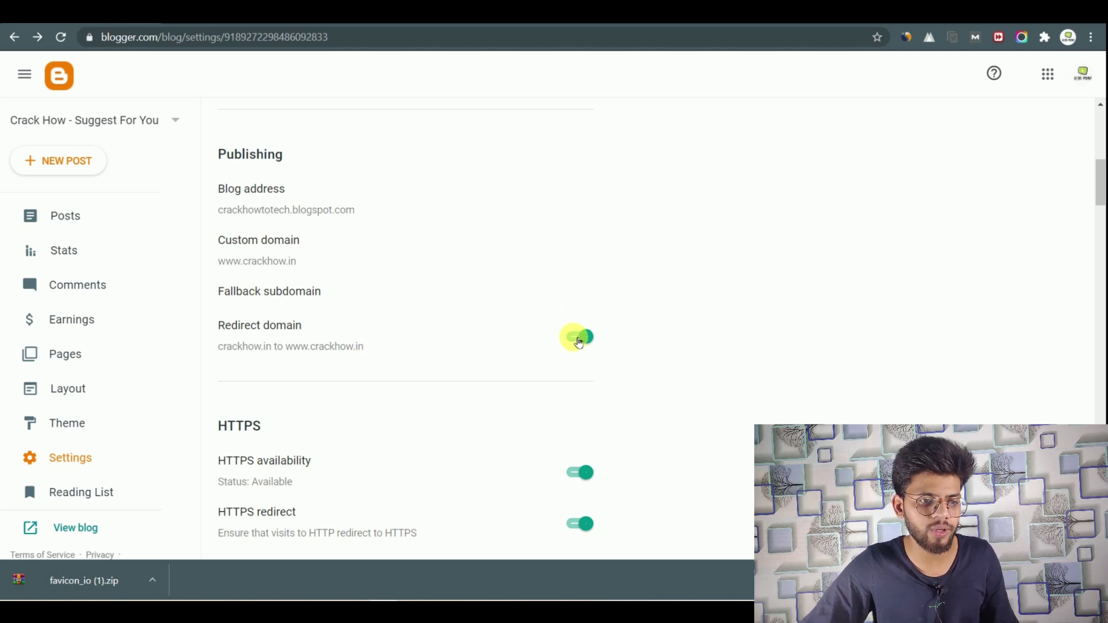
{"action": "scroll", "coordinate": [579, 342], "scroll_direction": "down", "scroll_amount": 1}
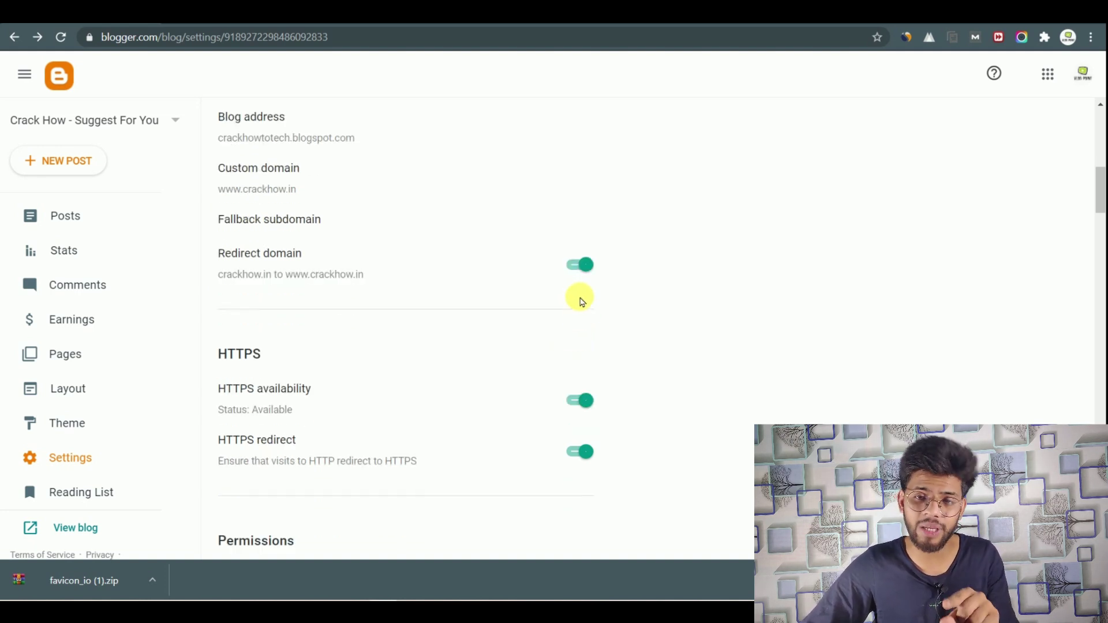
Step: Review the HTTPS section, copy the live blog's home page address and open a new browser tab
{"action": "scroll", "coordinate": [579, 298], "scroll_direction": "down", "scroll_amount": 1}
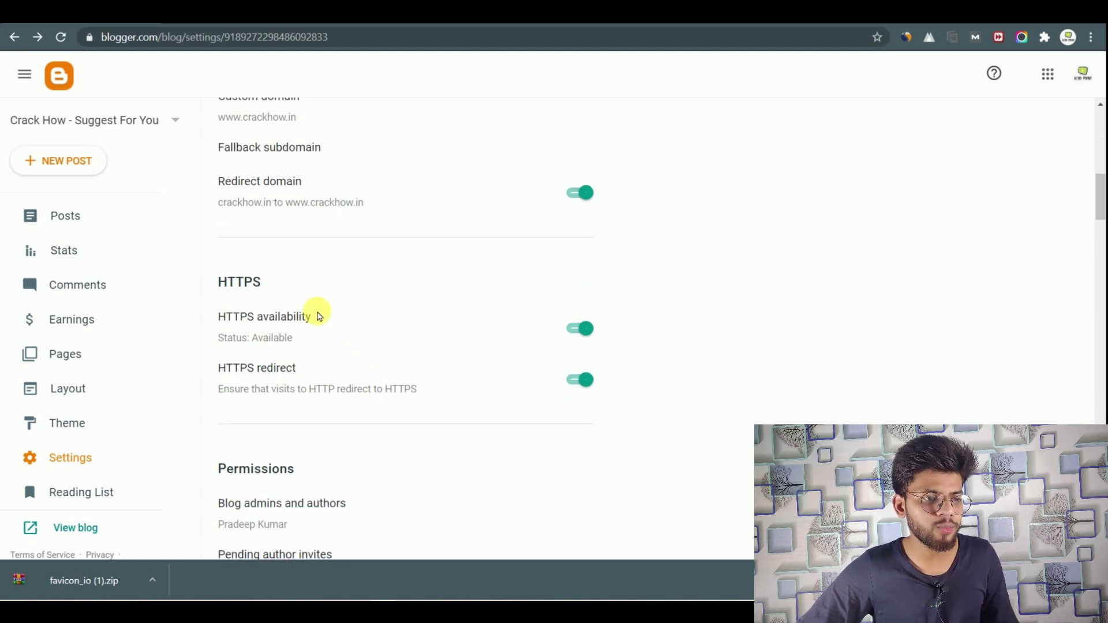
{"action": "double_click", "coordinate": [228, 292]}
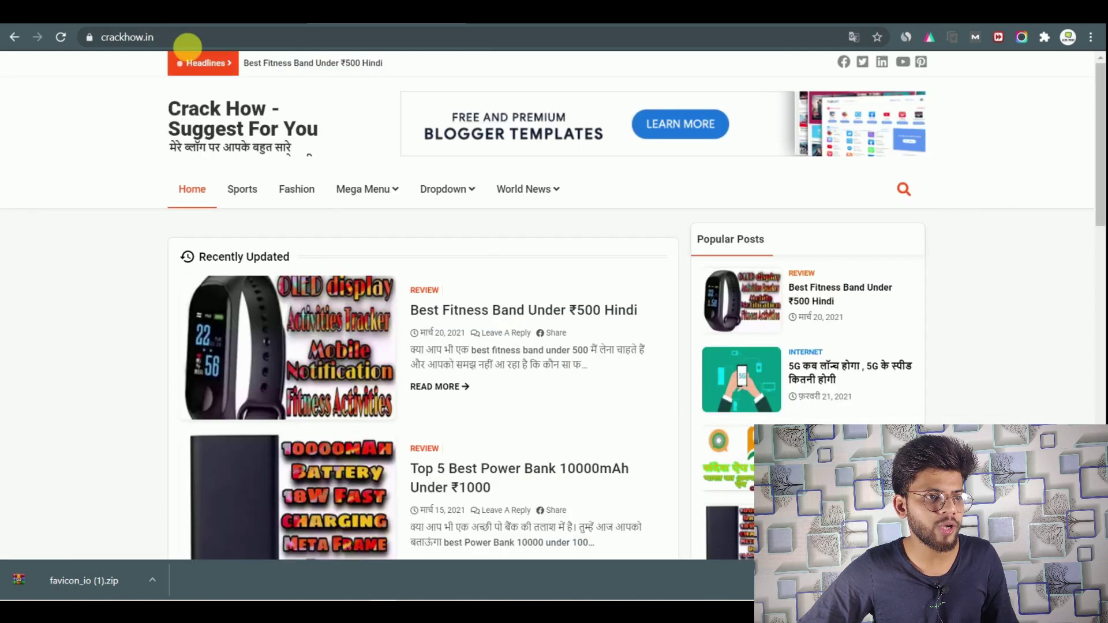
{"action": "left_click", "coordinate": [126, 37]}
{"action": "right_click", "coordinate": [131, 42]}
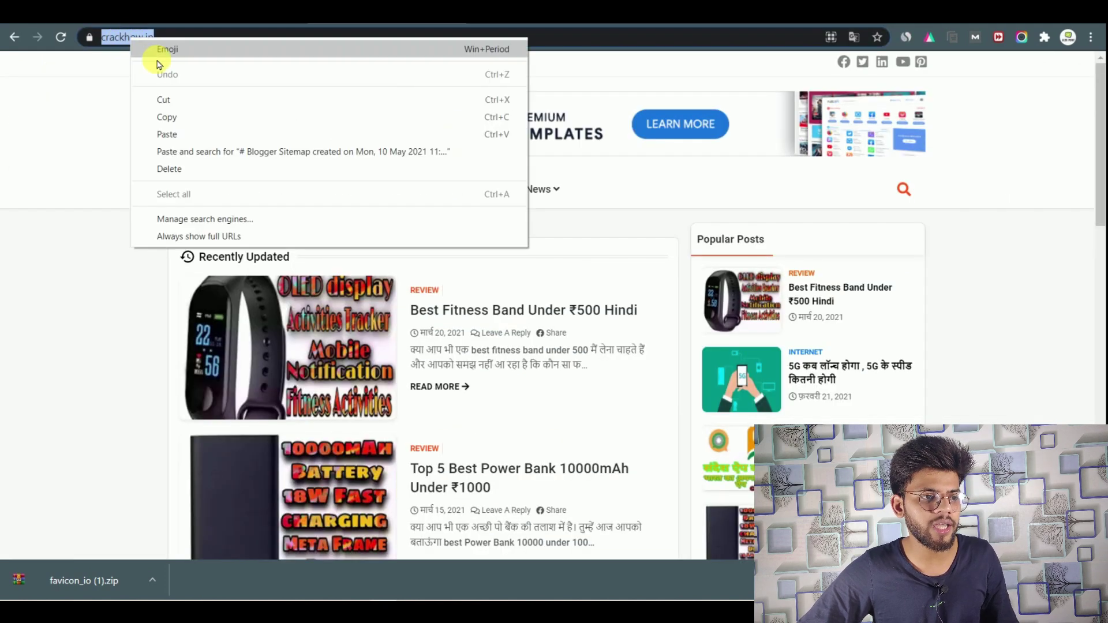
{"action": "left_click", "coordinate": [178, 115]}
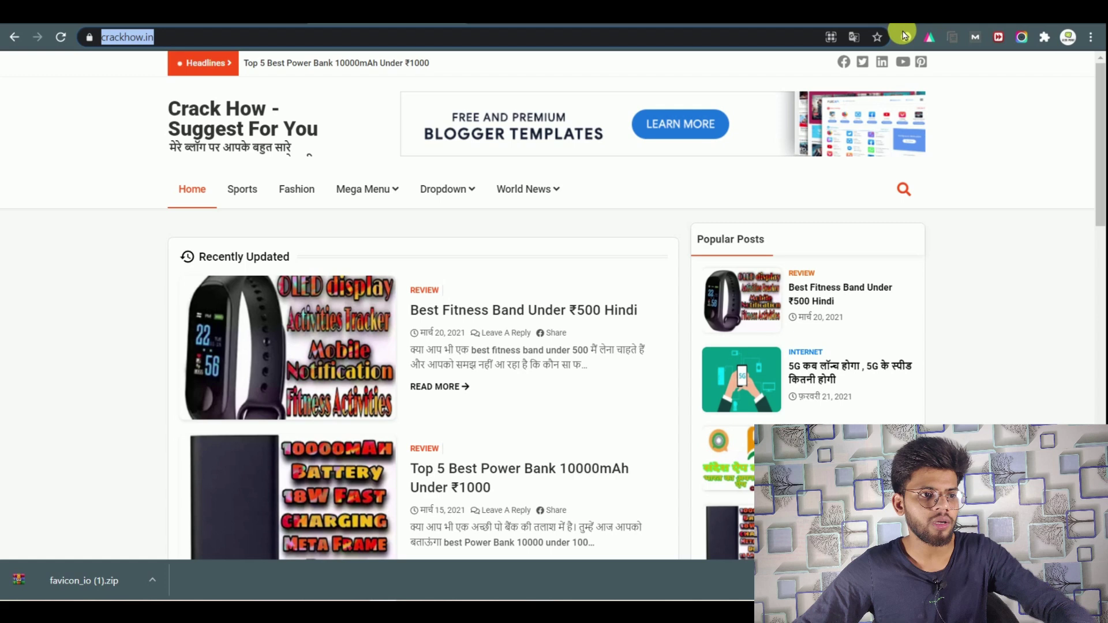
{"action": "key", "text": "ctrl+t"}
{"action": "type", "text": "h"}
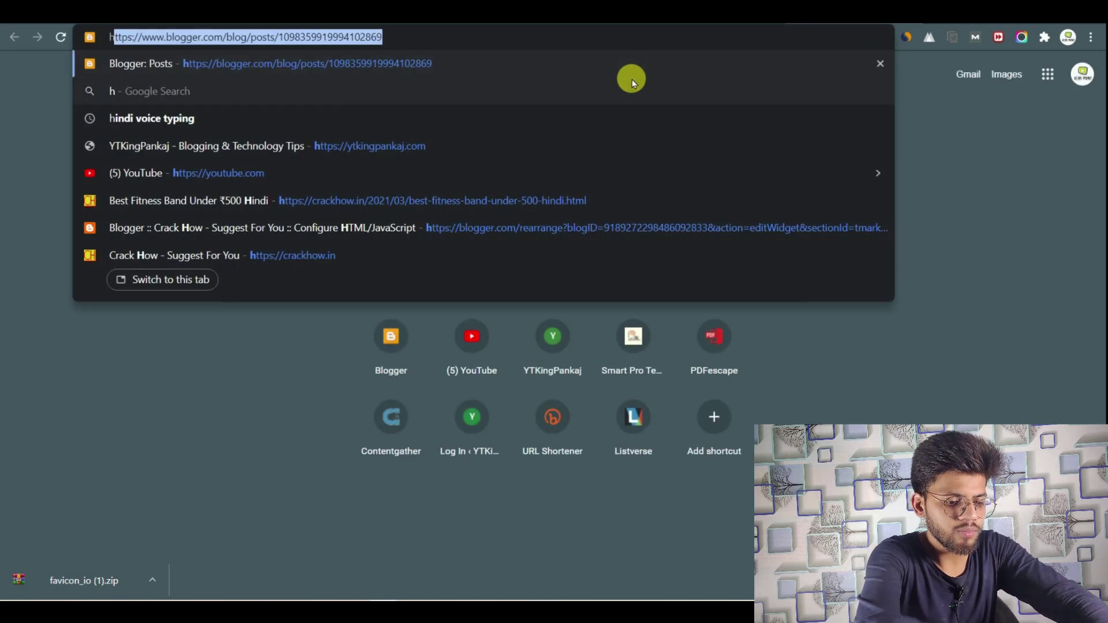
{"action": "key", "text": "BackSpace"}
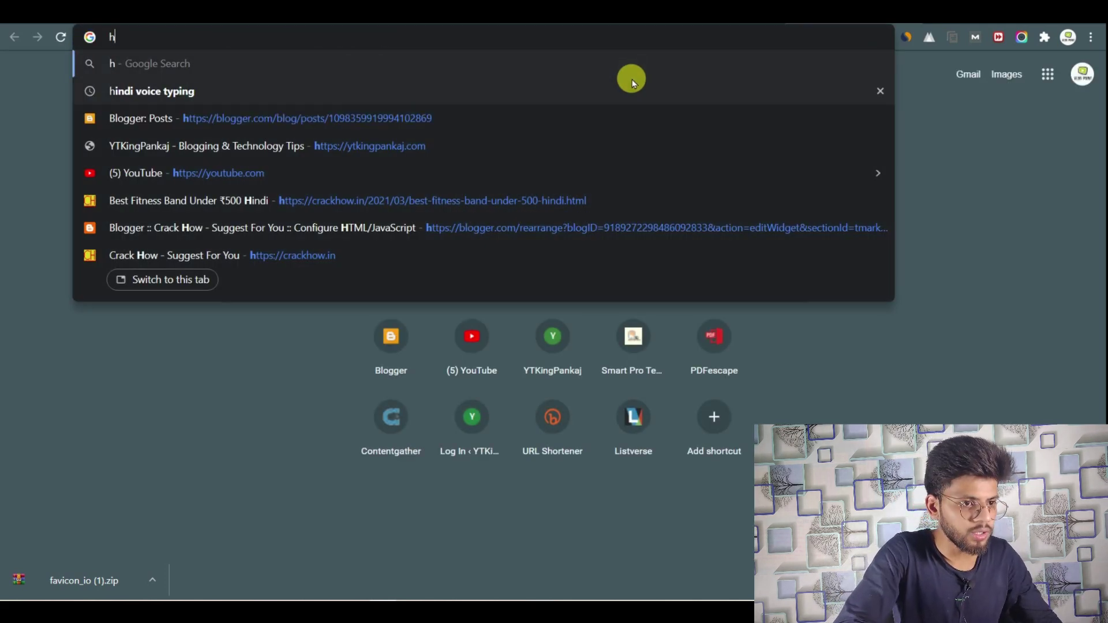
{"action": "type", "text": "gg"}
{"action": "key", "text": "BackSpace"}
{"action": "key", "text": "BackSpace"}
{"action": "key", "text": "BackSpace"}
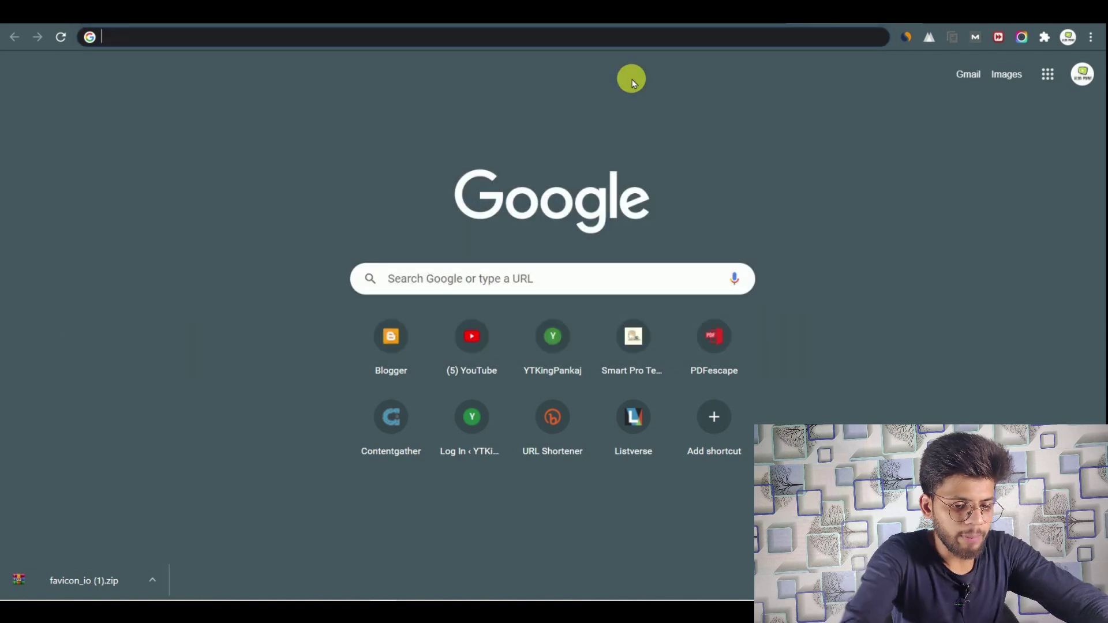
Step: Go to google.com, paste the copied blog address into the search box and dismiss the account settings reminder
{"action": "type", "text": "goo"}
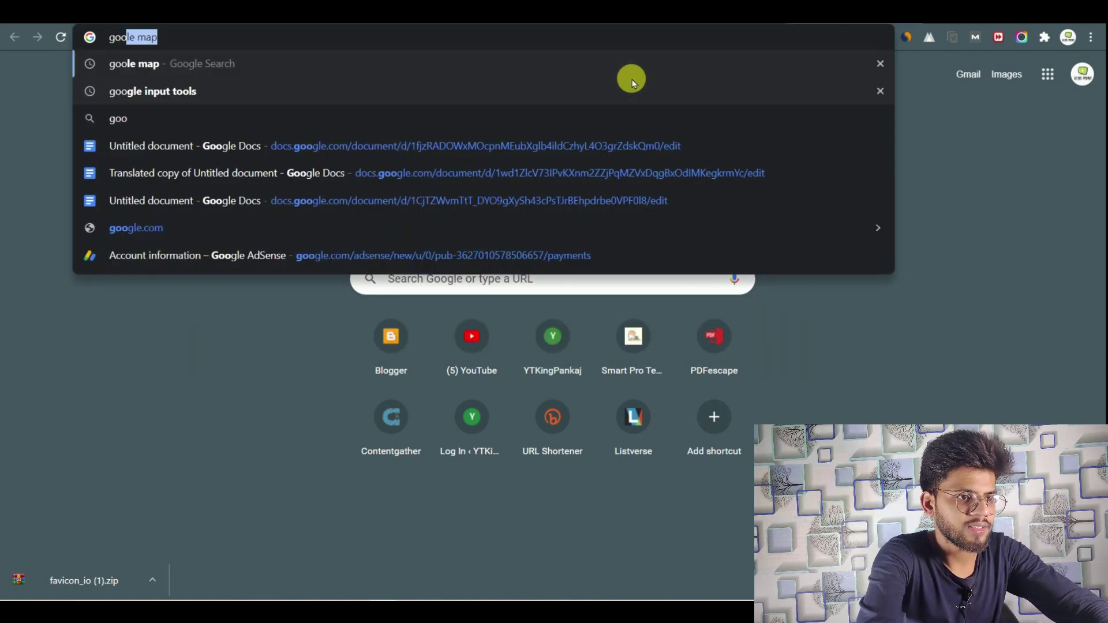
{"action": "type", "text": "gle.co"}
{"action": "key", "text": "Return"}
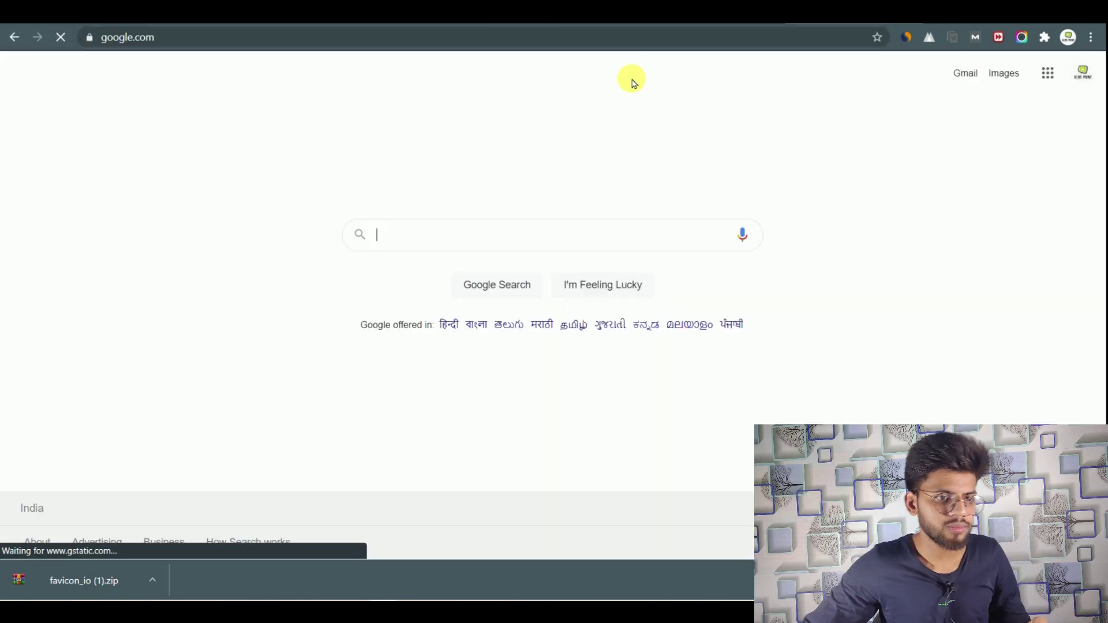
{"action": "key", "text": "ctrl+v"}
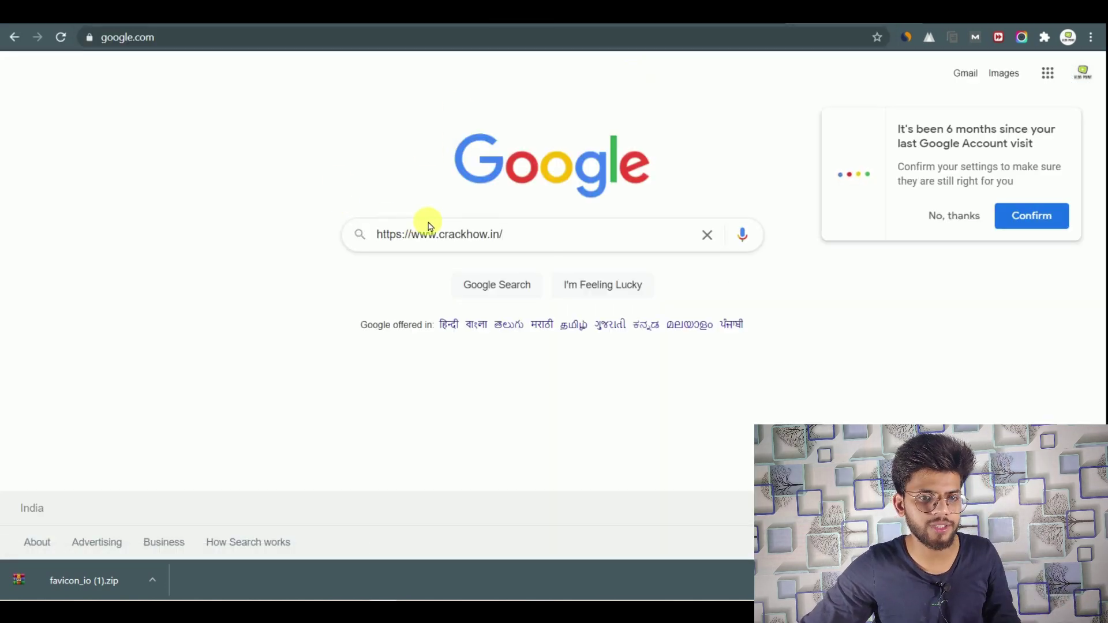
{"action": "left_click", "coordinate": [961, 214]}
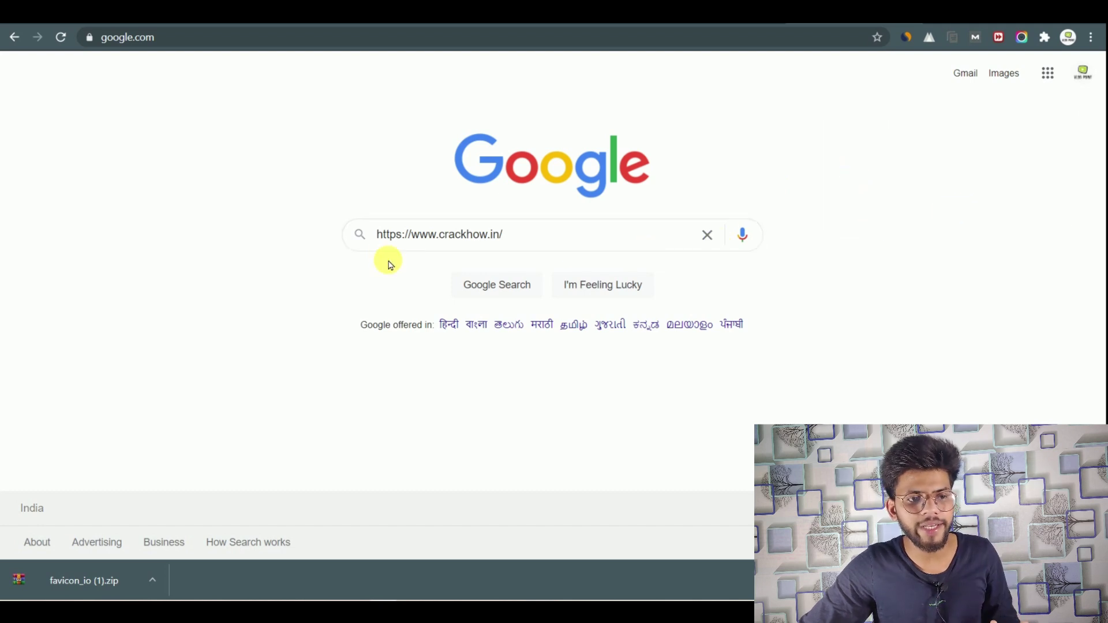
Step: Remove the "s" from https in the pasted blog address to demonstrate the HTTP version, and restore it
{"action": "left_click_drag", "start_coordinate": [402, 244], "coordinate": [394, 244]}
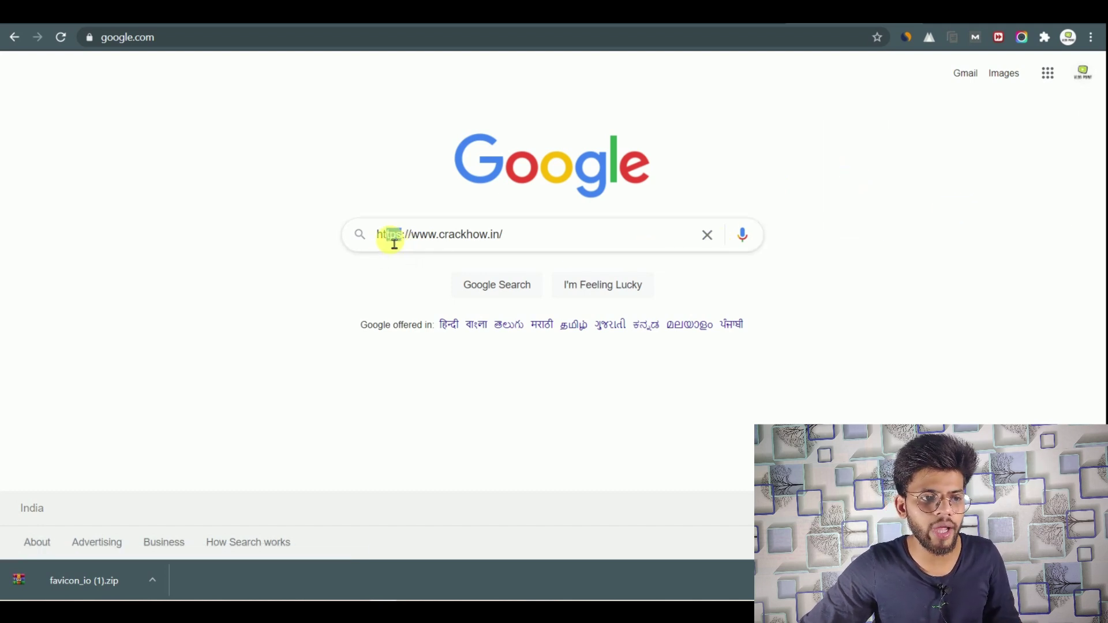
{"action": "left_click", "coordinate": [402, 241]}
{"action": "key", "text": "BackSpace"}
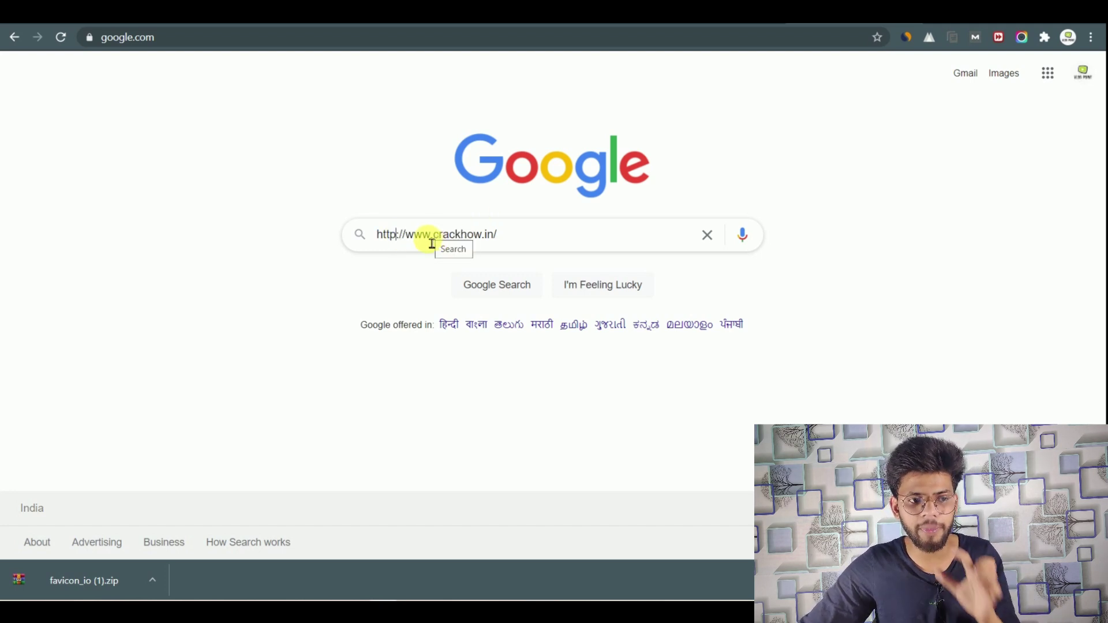
{"action": "left_click_drag", "start_coordinate": [521, 245], "coordinate": [391, 239]}
{"action": "left_click", "coordinate": [398, 237]}
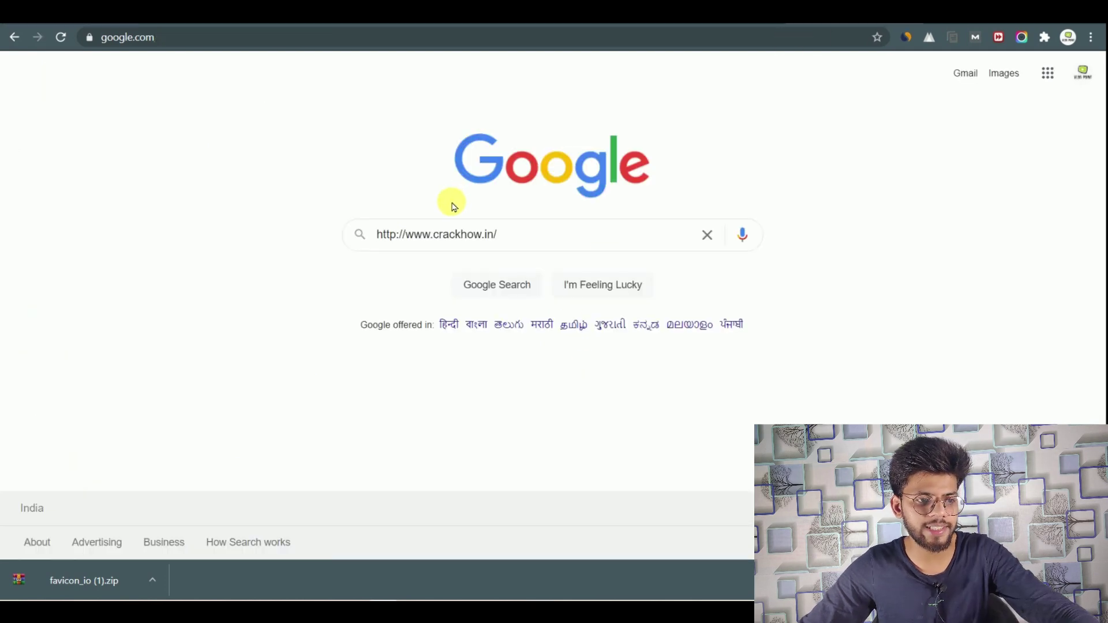
{"action": "type", "text": "s"}
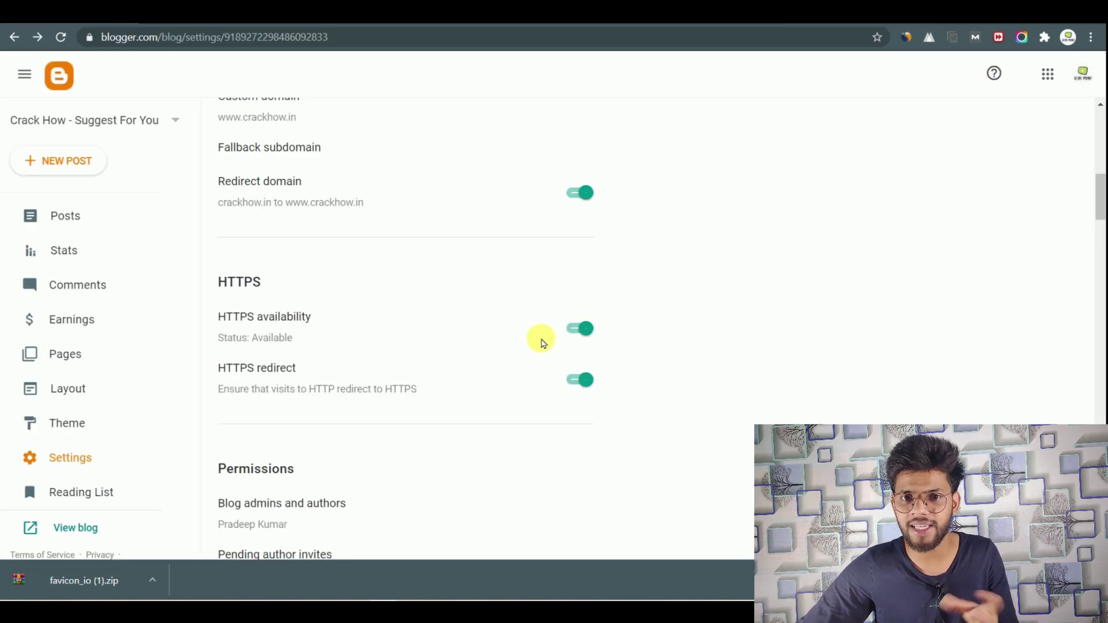
Step: Examine the author invitation and pending author invites settings in the Permissions section, cancelling each dialog
{"action": "scroll", "coordinate": [534, 367], "scroll_direction": "down", "scroll_amount": 2}
{"action": "scroll", "coordinate": [524, 390], "scroll_direction": "down", "scroll_amount": 2}
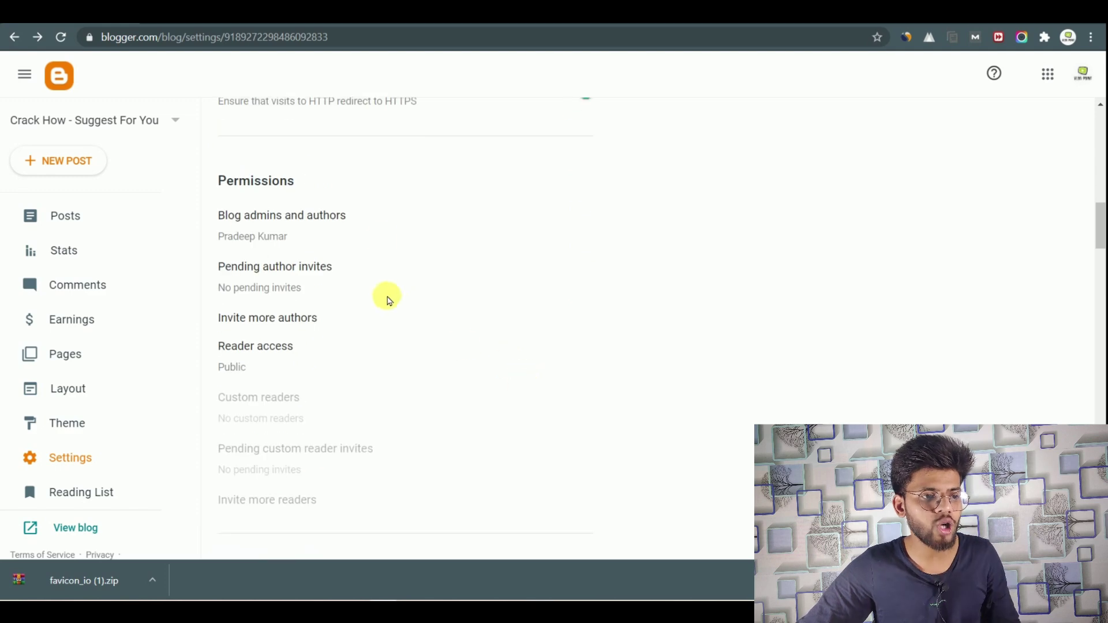
{"action": "left_click_drag", "start_coordinate": [216, 180], "coordinate": [349, 186]}
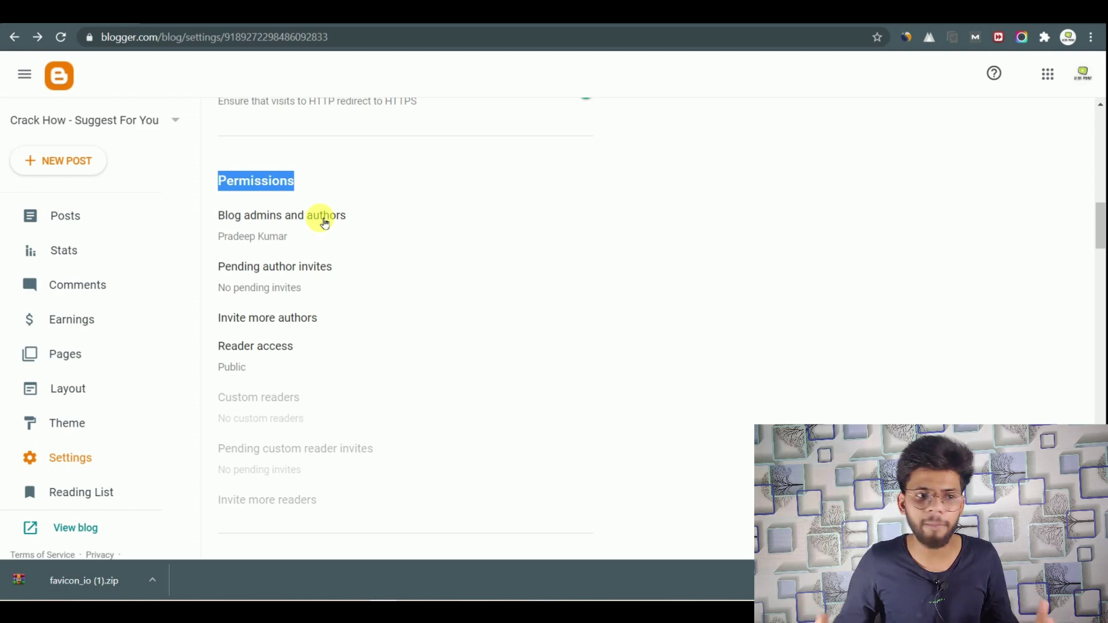
{"action": "left_click", "coordinate": [257, 321]}
{"action": "left_click", "coordinate": [442, 303]}
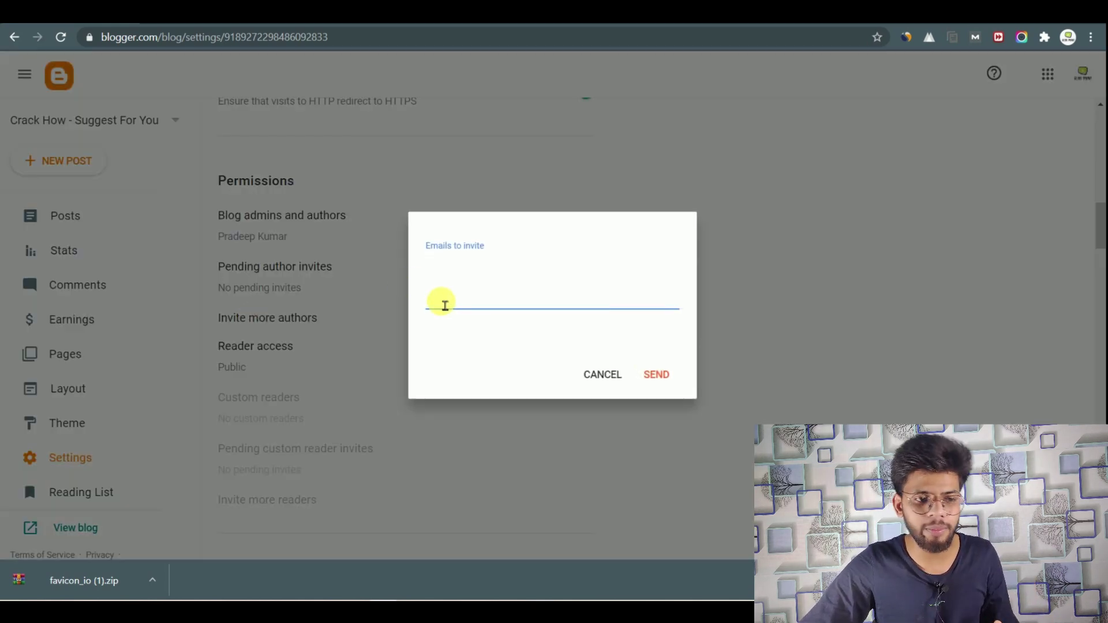
{"action": "left_click", "coordinate": [669, 383]}
{"action": "left_click", "coordinate": [628, 383]}
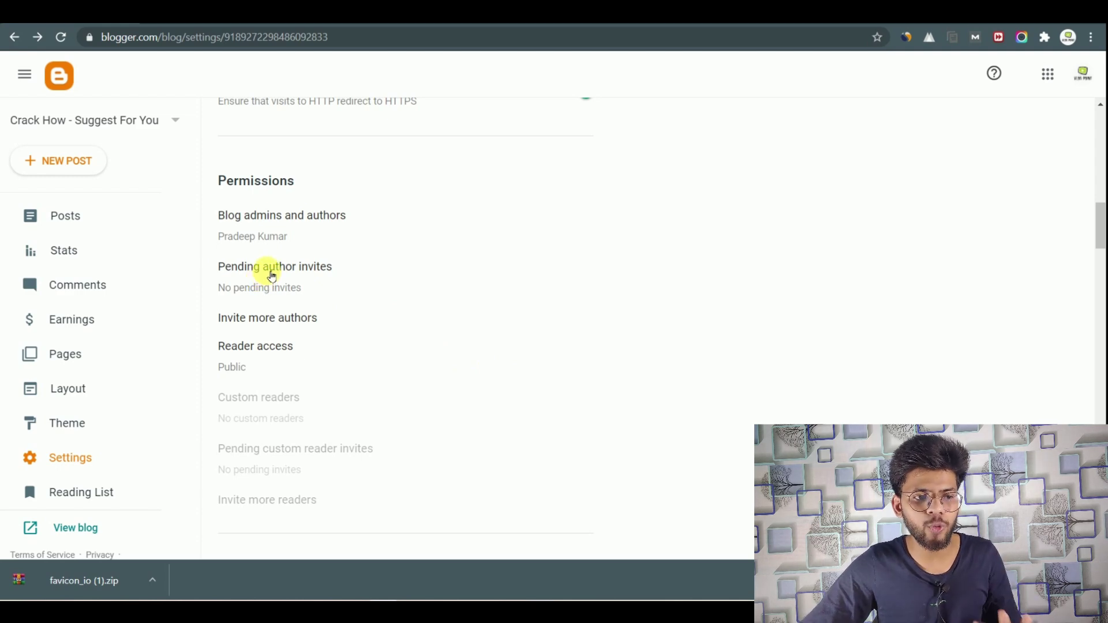
{"action": "left_click", "coordinate": [272, 271]}
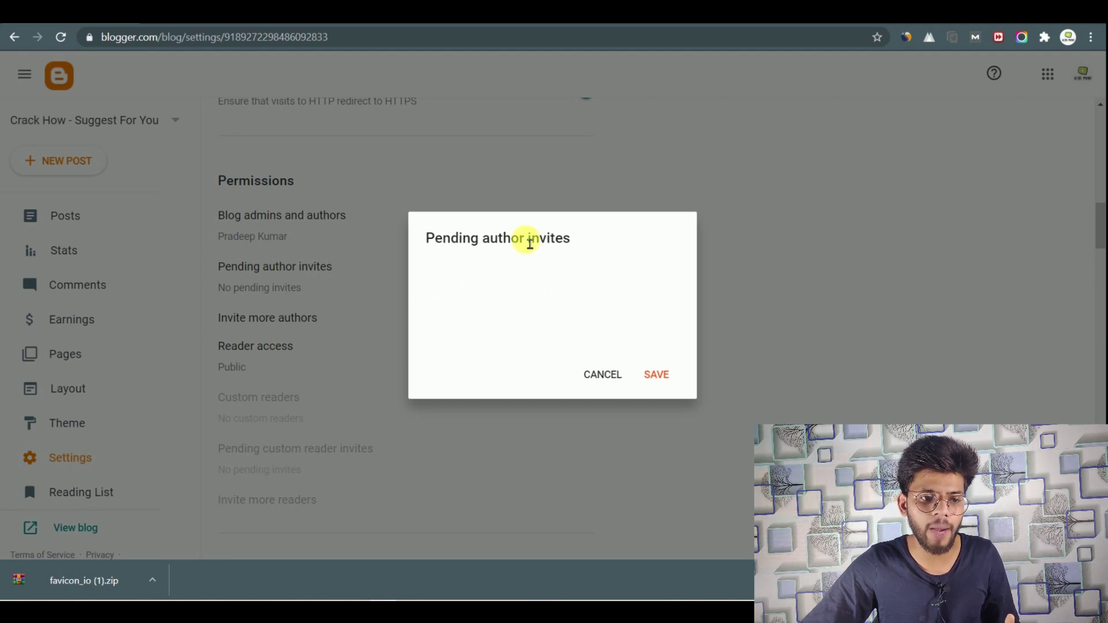
{"action": "left_click", "coordinate": [578, 372]}
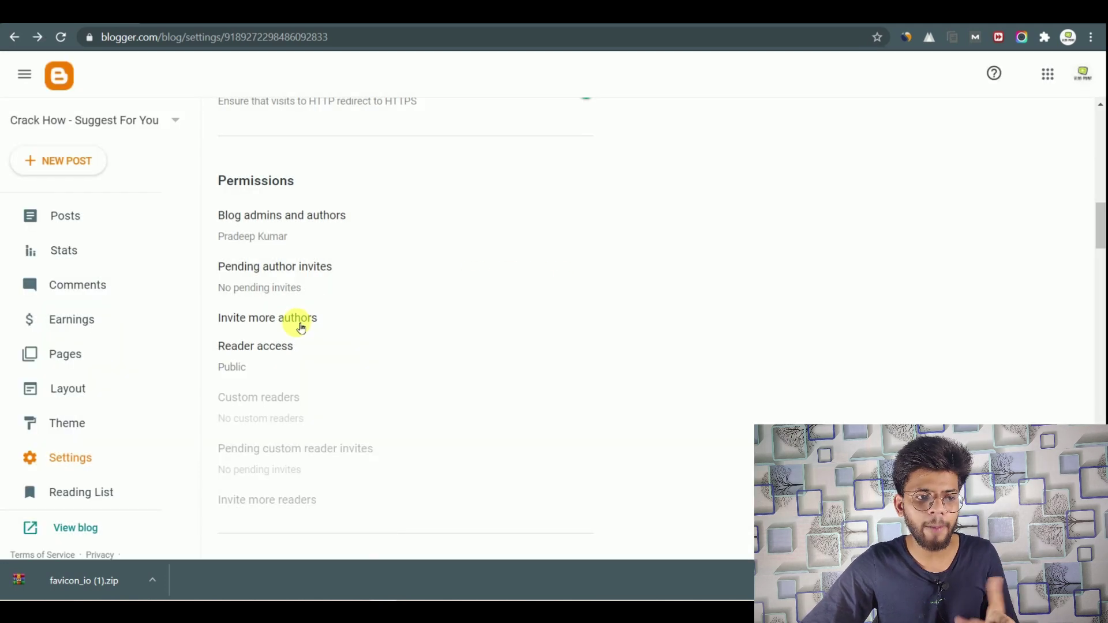
Step: Try the Private to authors and Custom readers options for reader access, and save the setting as Public
{"action": "left_click", "coordinate": [254, 348]}
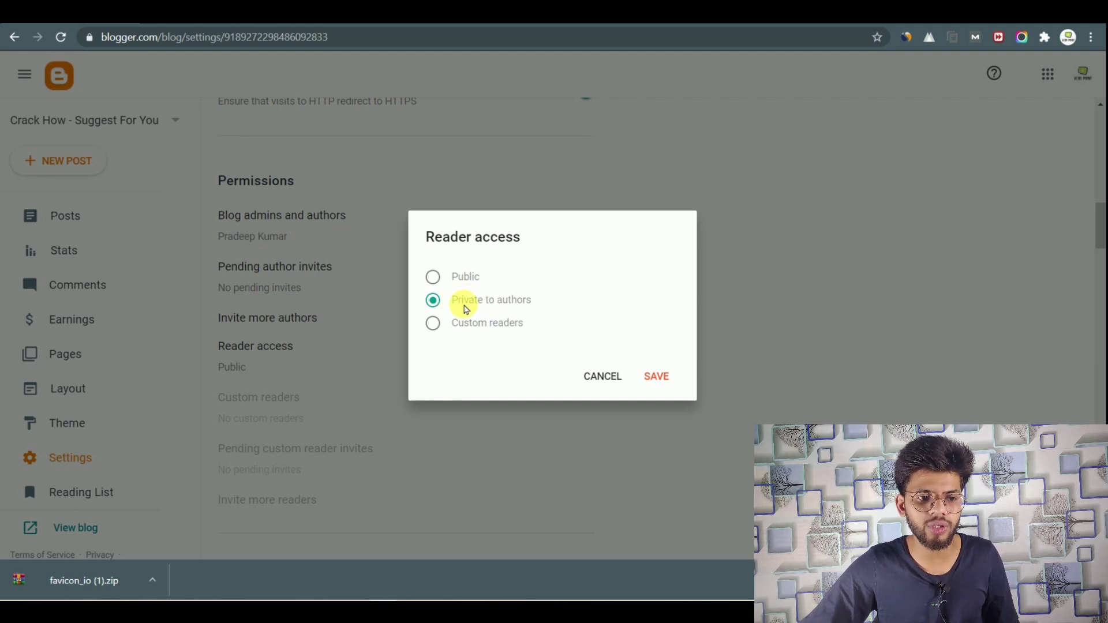
{"action": "left_click", "coordinate": [475, 330]}
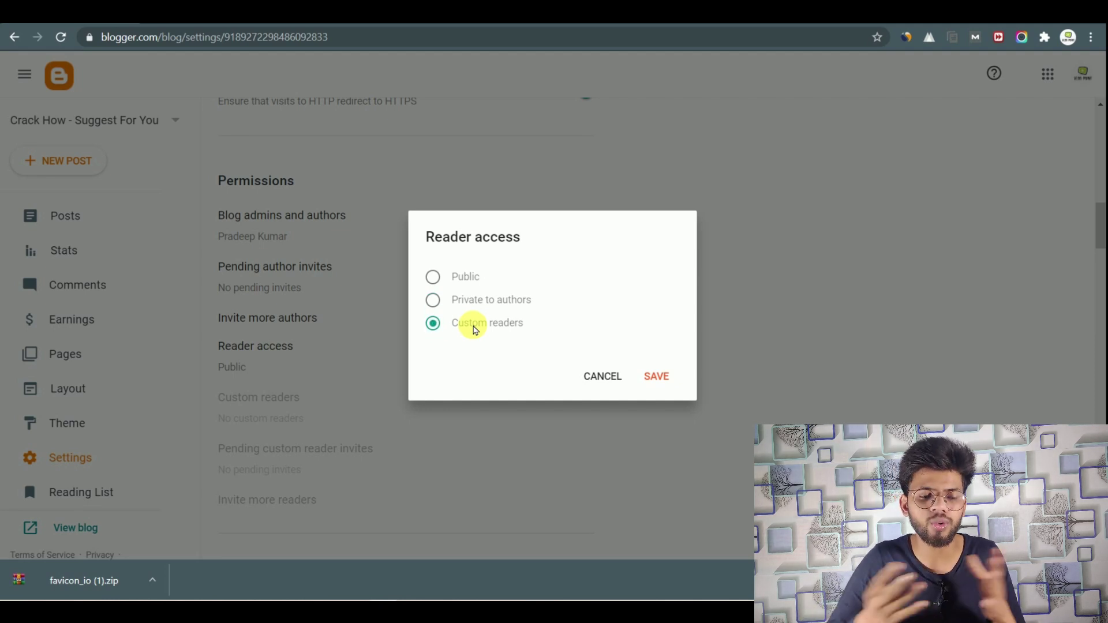
{"action": "left_click", "coordinate": [455, 277]}
{"action": "left_click", "coordinate": [652, 375]}
Step: Compare the Posts section's maximum posts setting with the posts listed on the live blog's home page
{"action": "scroll", "coordinate": [648, 327], "scroll_direction": "down", "scroll_amount": 6}
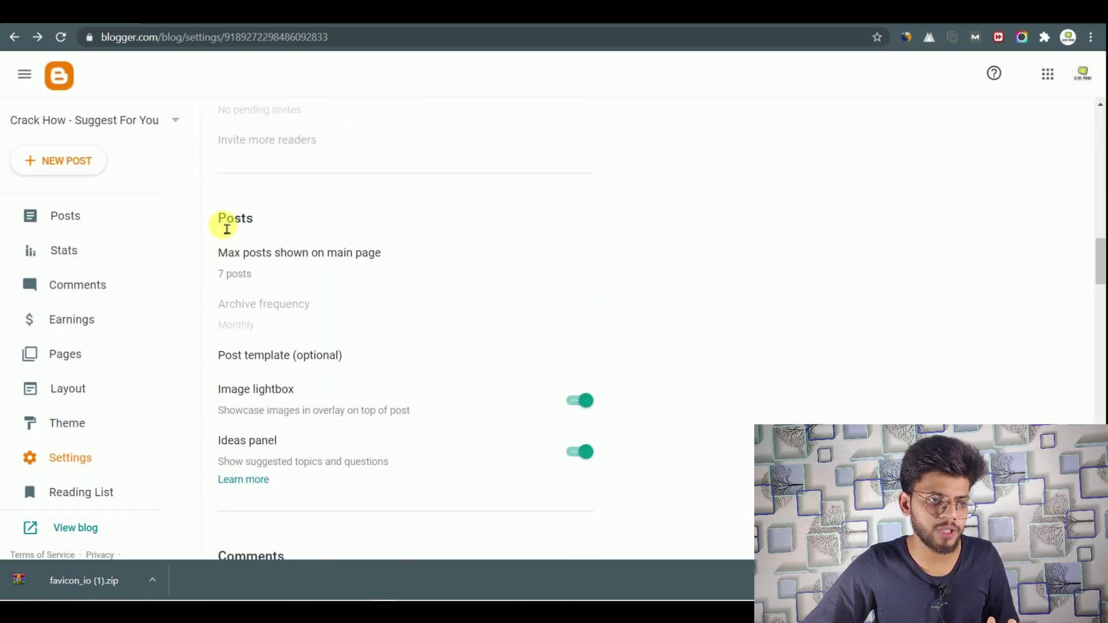
{"action": "double_click", "coordinate": [225, 220]}
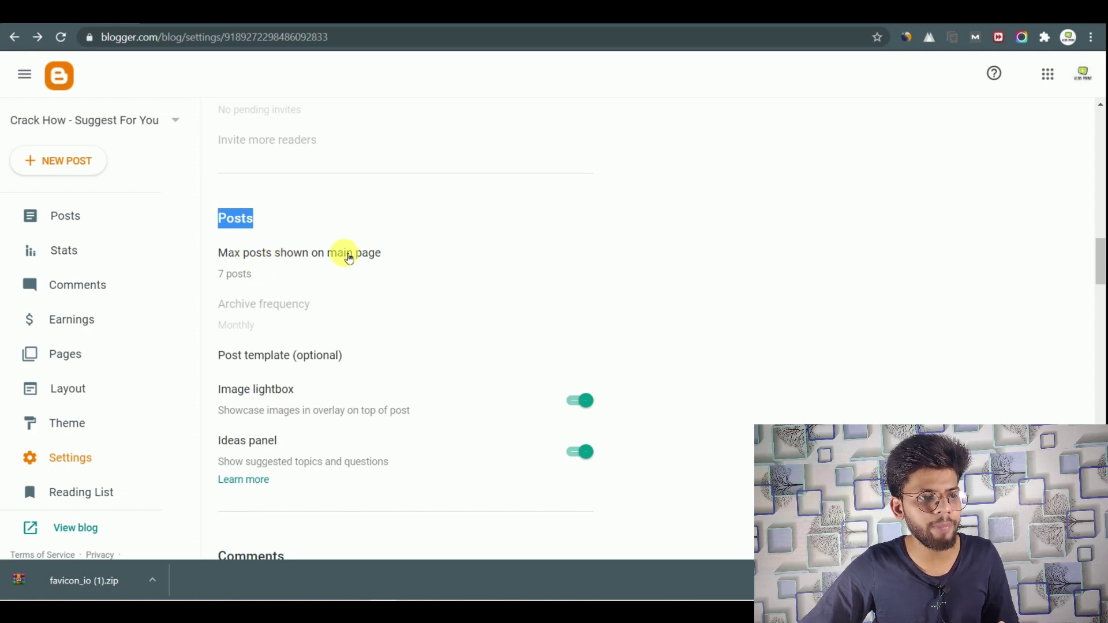
{"action": "key", "text": "ctrl+Tab"}
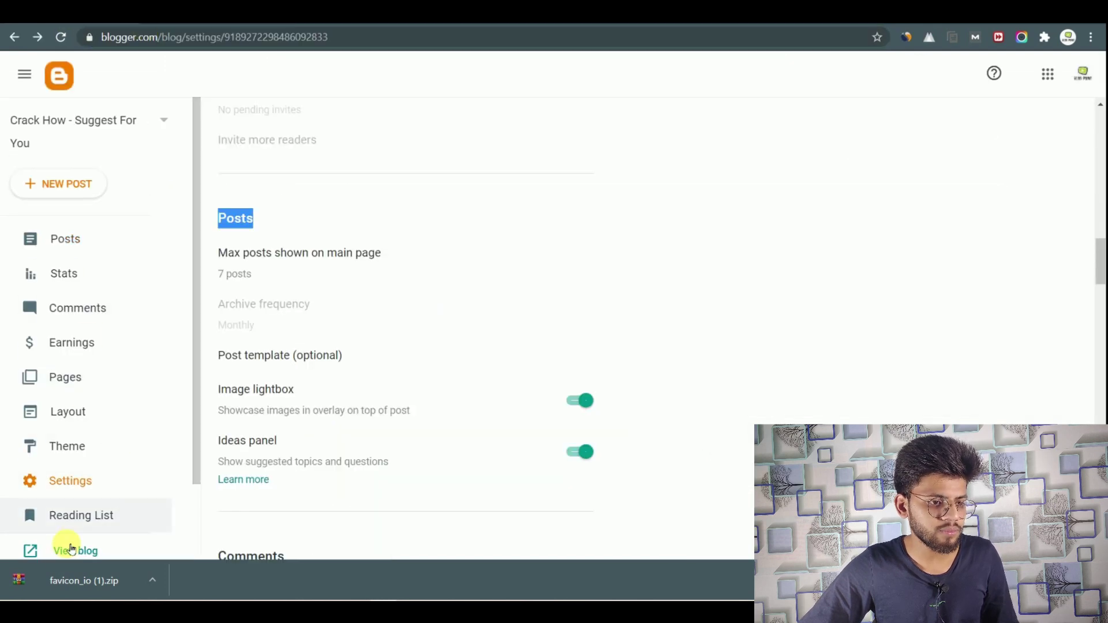
{"action": "left_click", "coordinate": [70, 548]}
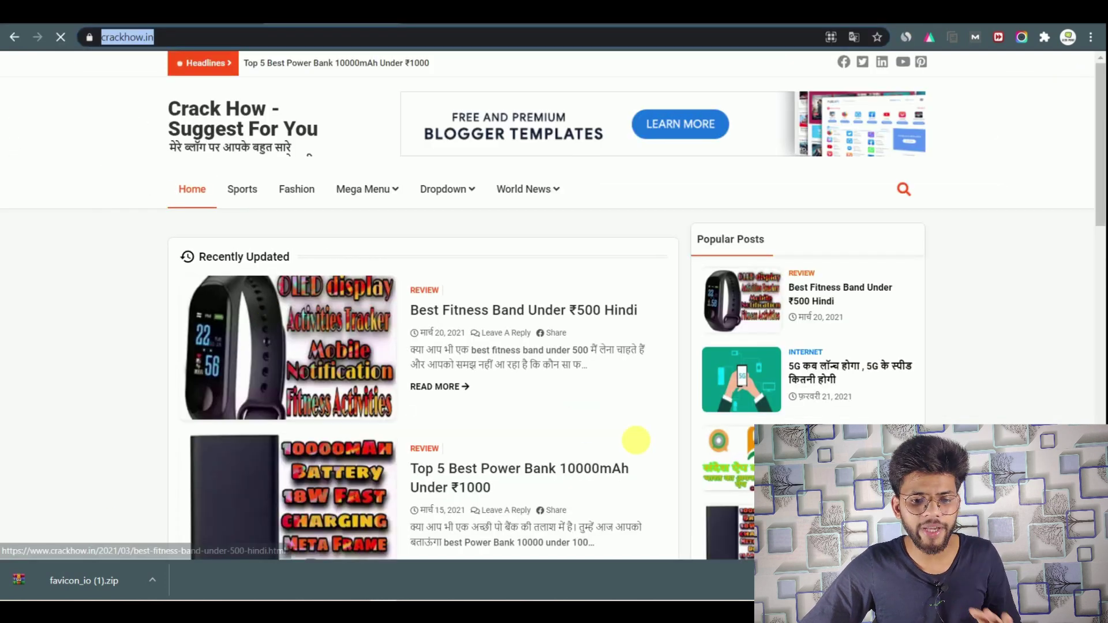
{"action": "scroll", "coordinate": [601, 317], "scroll_direction": "down", "scroll_amount": 3}
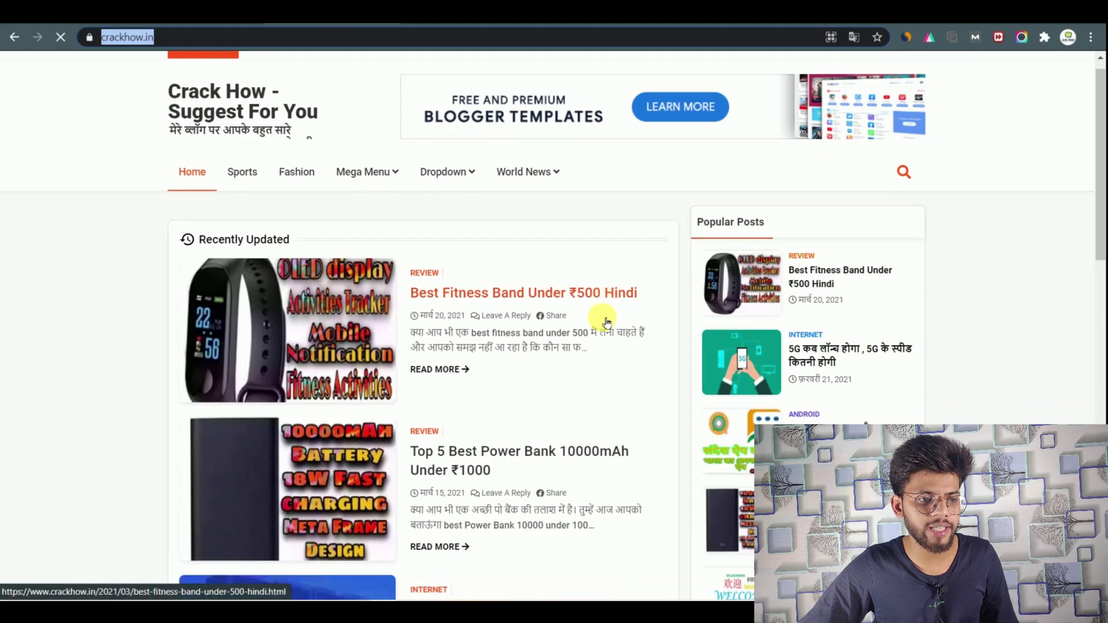
{"action": "key", "text": "ctrl+Tab"}
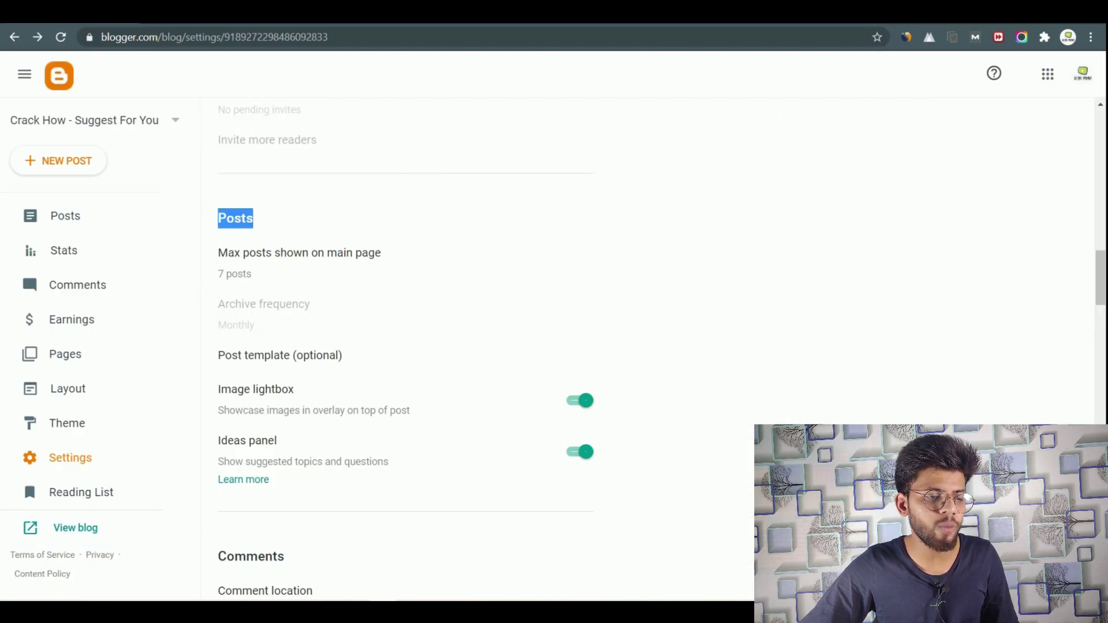
{"action": "left_click", "coordinate": [58, 75]}
{"action": "key", "text": "ctrl+Tab"}
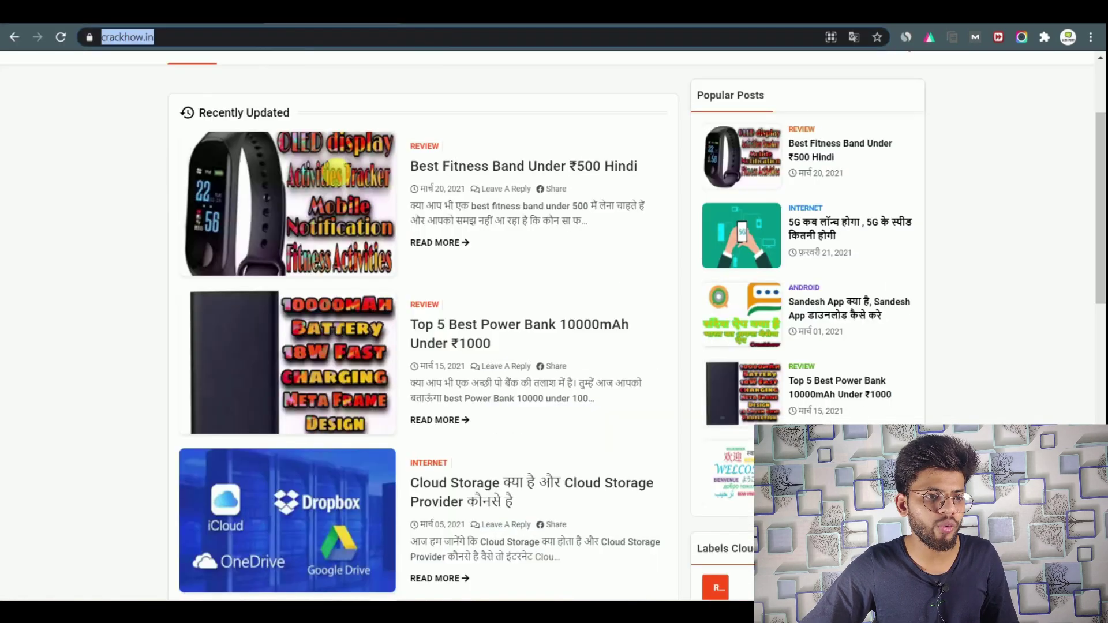
{"action": "scroll", "coordinate": [286, 393], "scroll_direction": "down", "scroll_amount": 4}
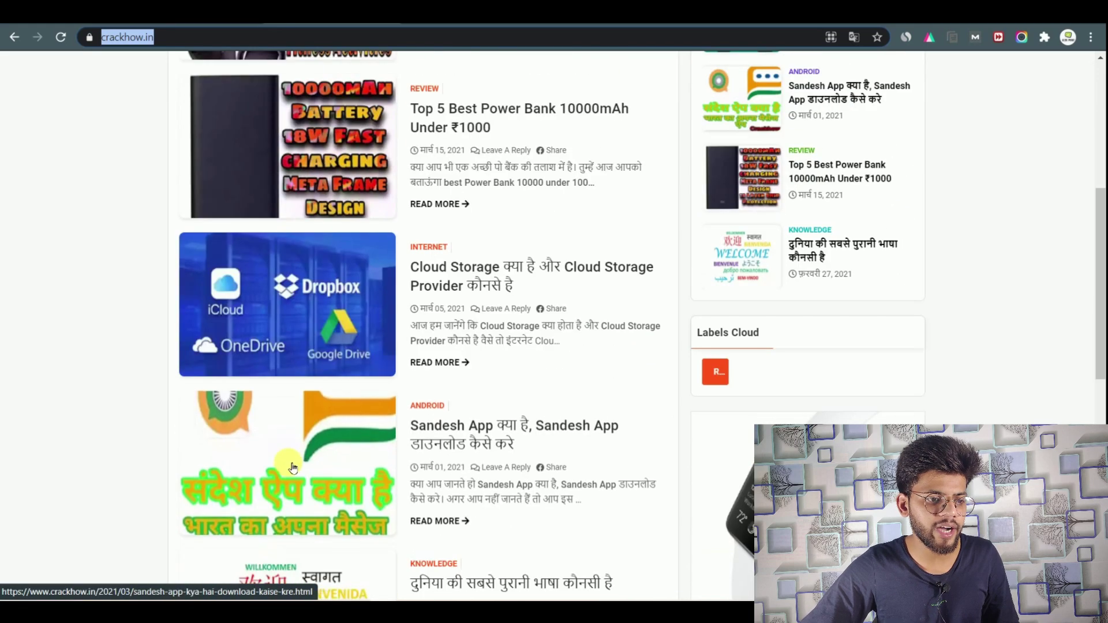
{"action": "scroll", "coordinate": [292, 467], "scroll_direction": "down", "scroll_amount": 9}
{"action": "scroll", "coordinate": [317, 511], "scroll_direction": "down", "scroll_amount": 2}
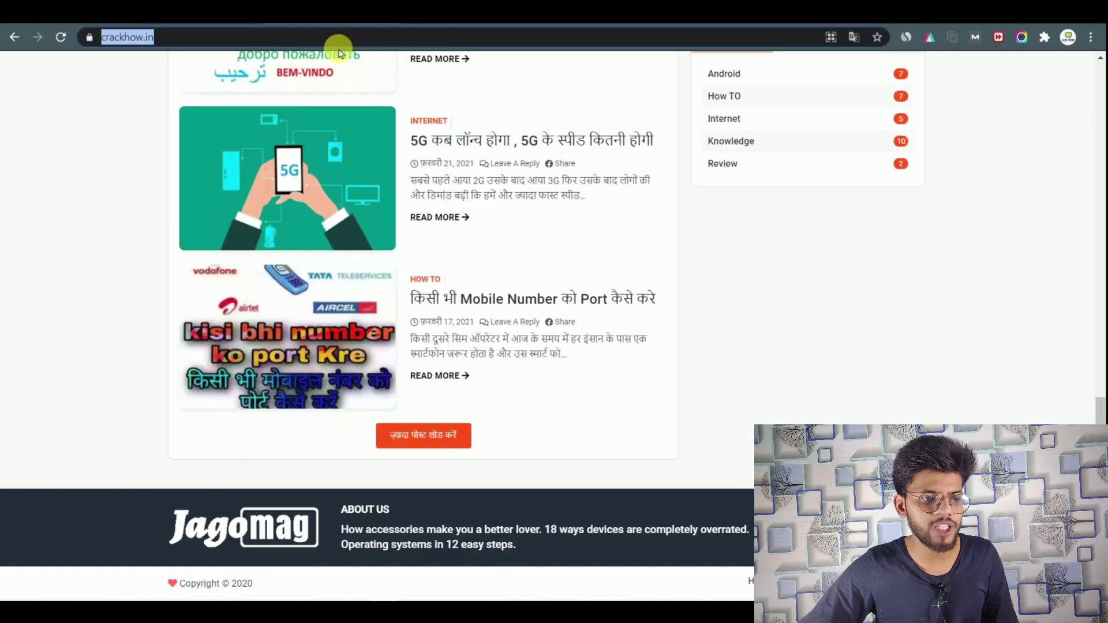
{"action": "scroll", "coordinate": [649, 321], "scroll_direction": "up", "scroll_amount": 14}
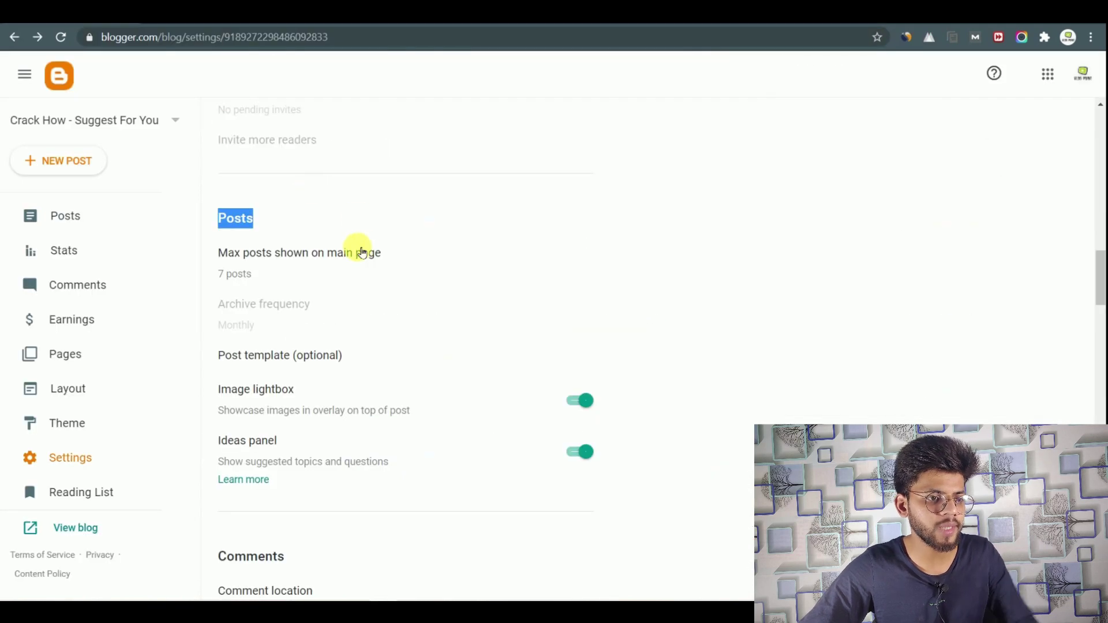
Step: Set the maximum number of posts shown on the main page to 8 and save it
{"action": "left_click", "coordinate": [361, 252]}
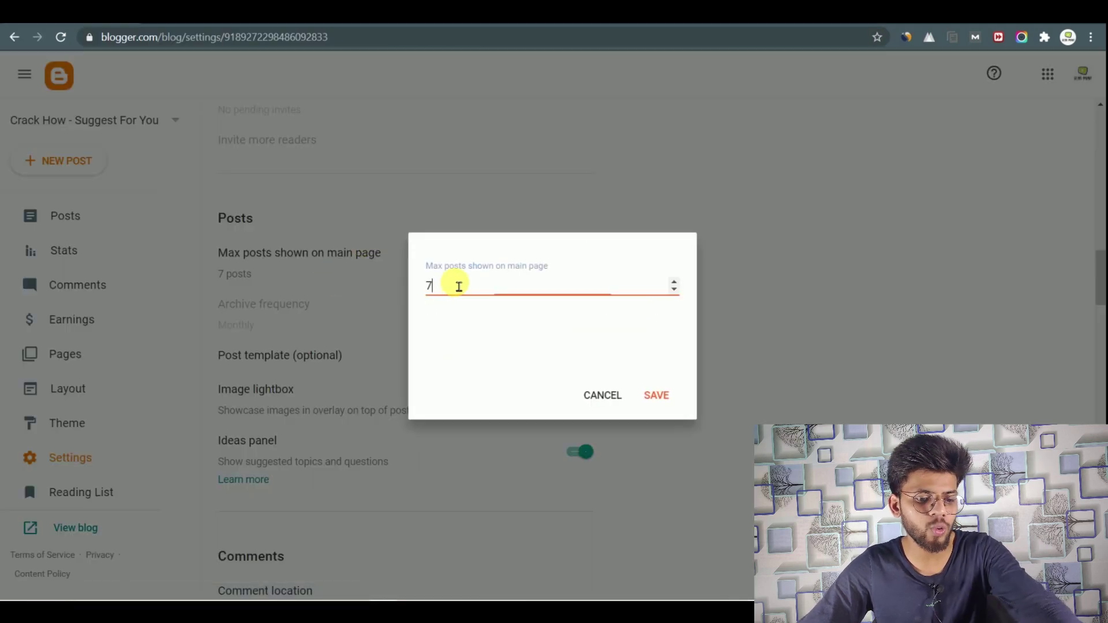
{"action": "key", "text": "BackSpace"}
{"action": "type", "text": "8"}
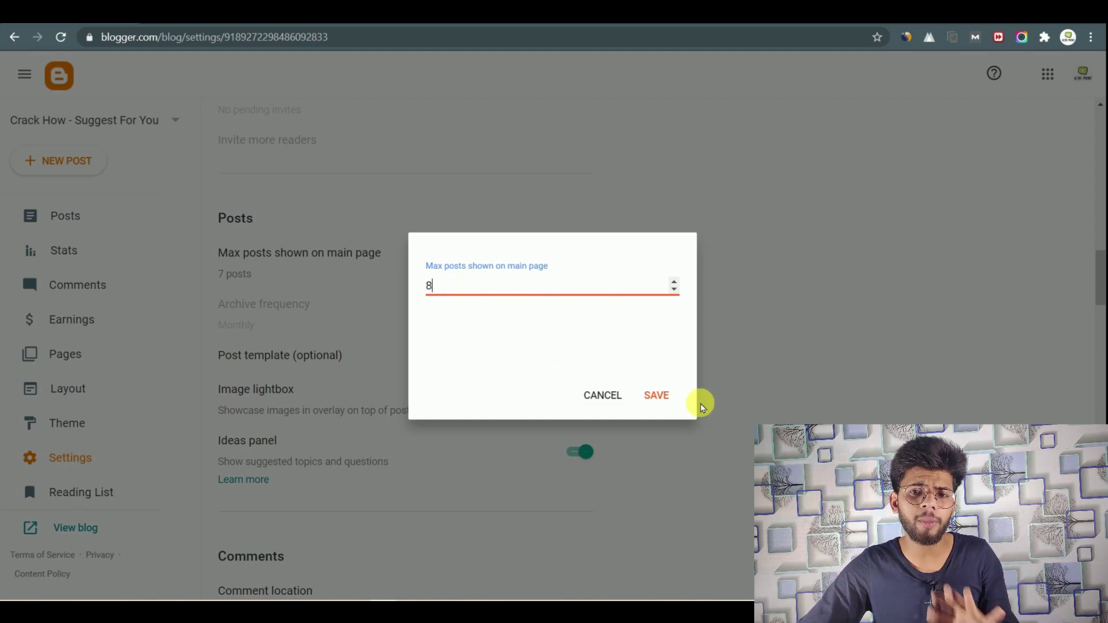
{"action": "left_click", "coordinate": [657, 397]}
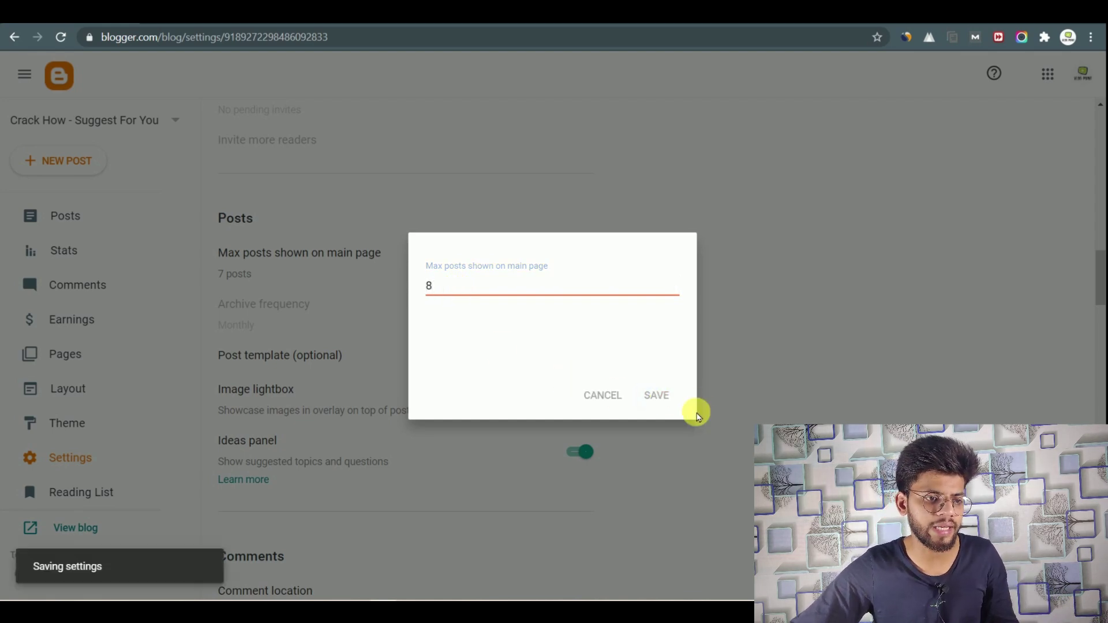
Step: View the optional post template setting in the Posts section and cancel it without entering a template
{"action": "scroll", "coordinate": [545, 416], "scroll_direction": "down", "scroll_amount": 1}
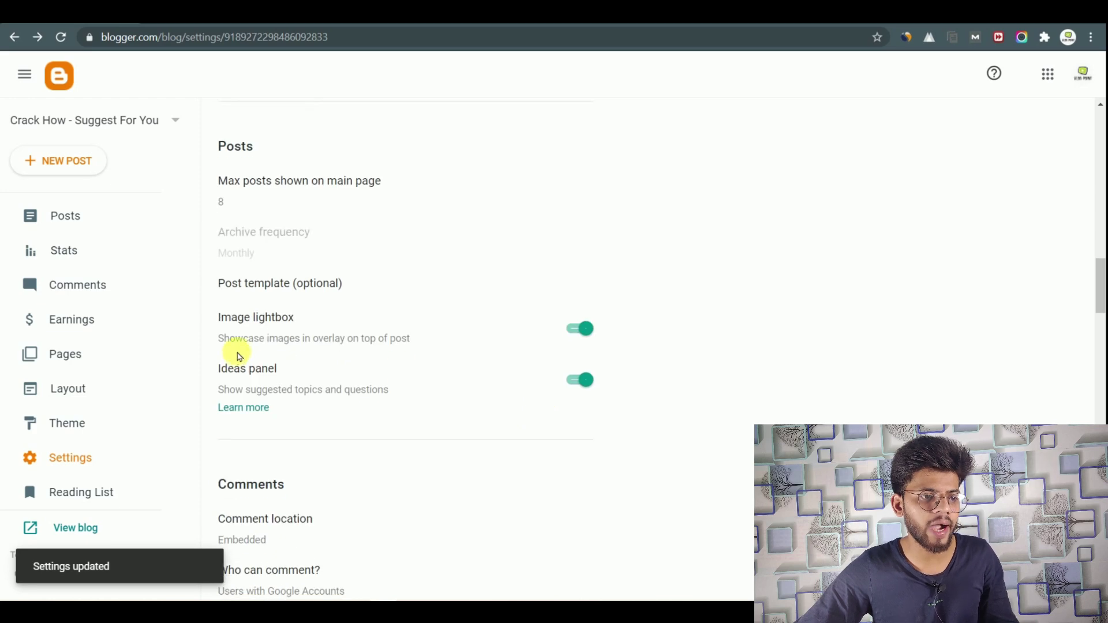
{"action": "left_click", "coordinate": [273, 285]}
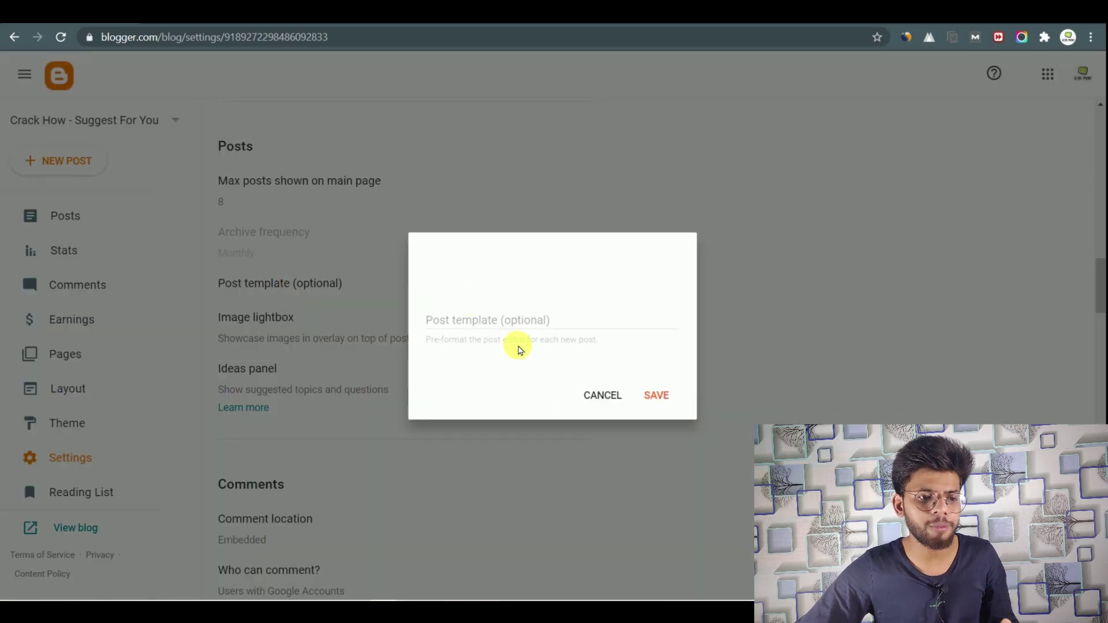
{"action": "left_click", "coordinate": [600, 395]}
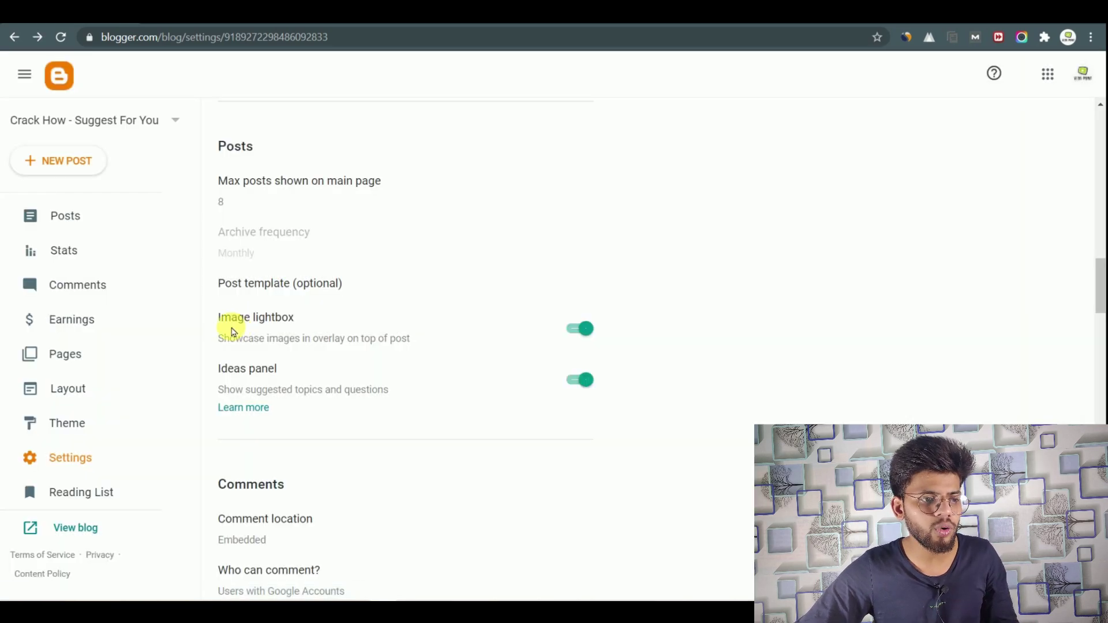
Step: View the "Best Fitness Band Under ₹500 Hindi" post and open one of its images in the lightbox overlay, closing it again
{"action": "left_click_drag", "start_coordinate": [219, 319], "coordinate": [309, 322]}
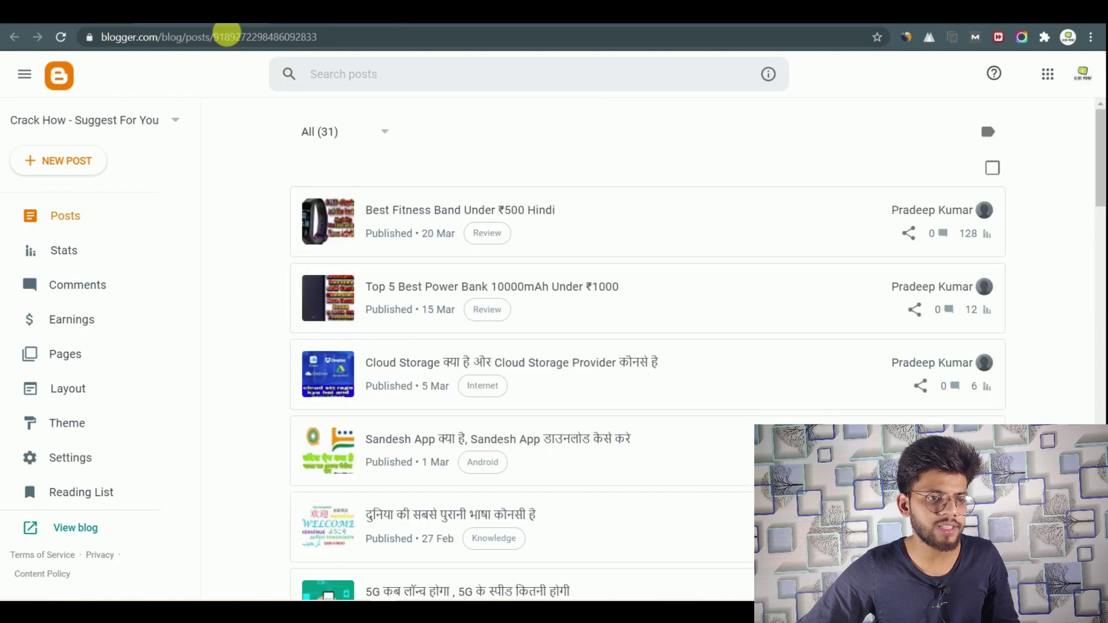
{"action": "left_click", "coordinate": [955, 209]}
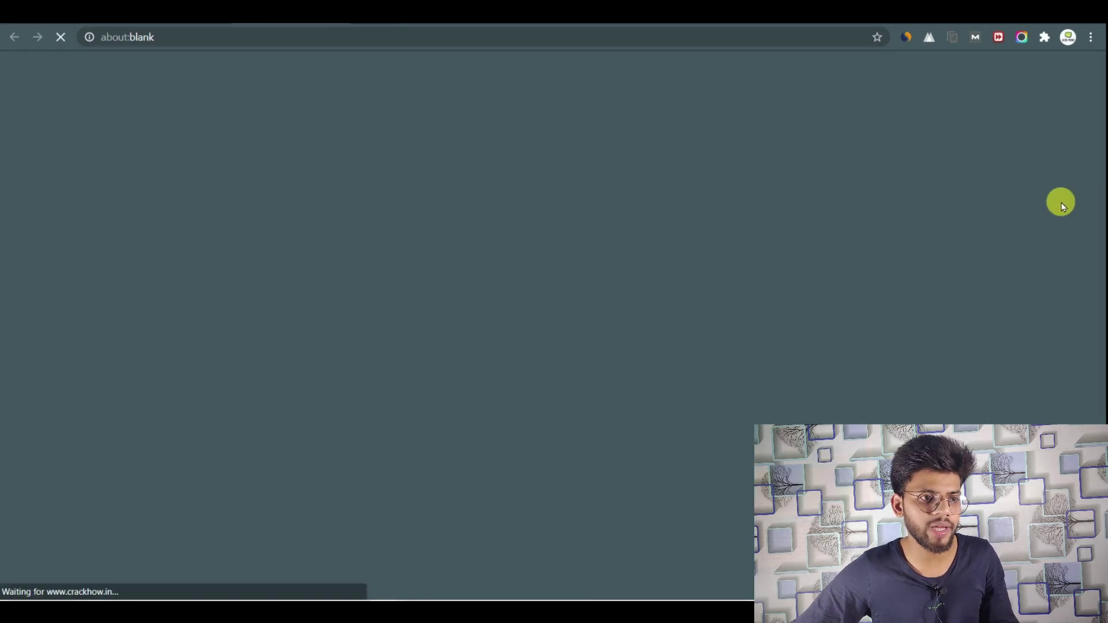
{"action": "scroll", "coordinate": [603, 300], "scroll_direction": "down", "scroll_amount": 8}
{"action": "scroll", "coordinate": [603, 300], "scroll_direction": "down", "scroll_amount": 10}
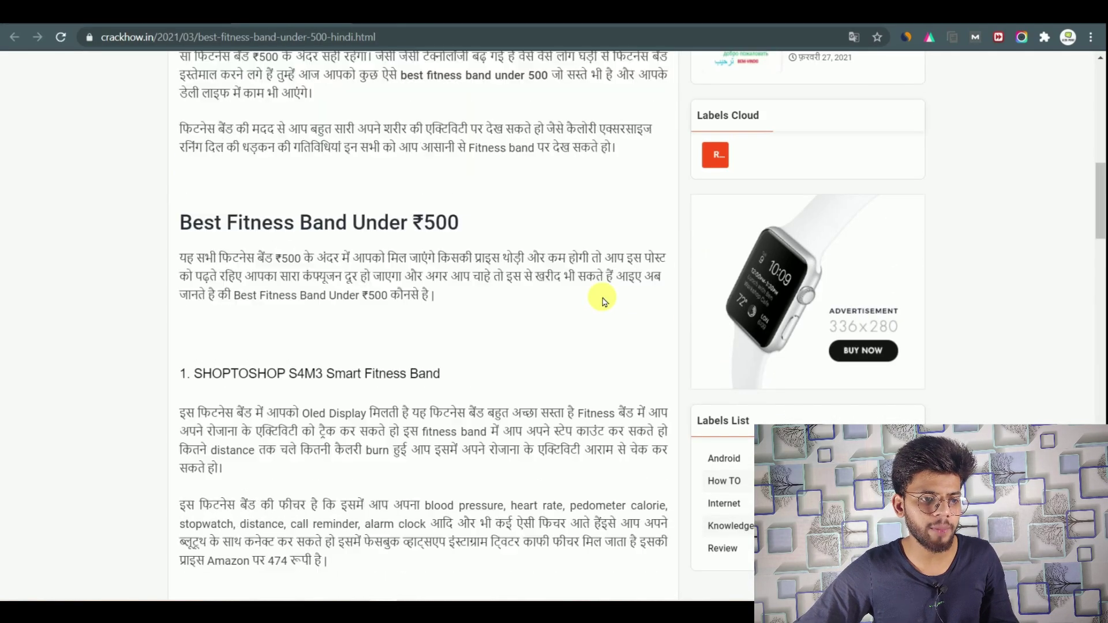
{"action": "left_click", "coordinate": [450, 249]}
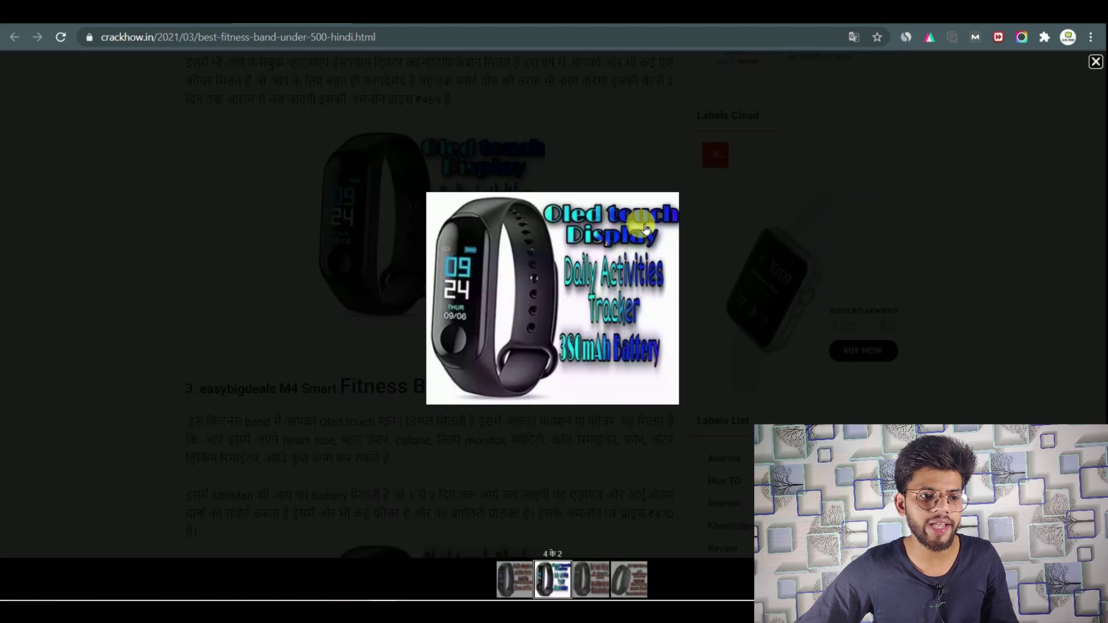
{"action": "left_click", "coordinate": [1096, 61]}
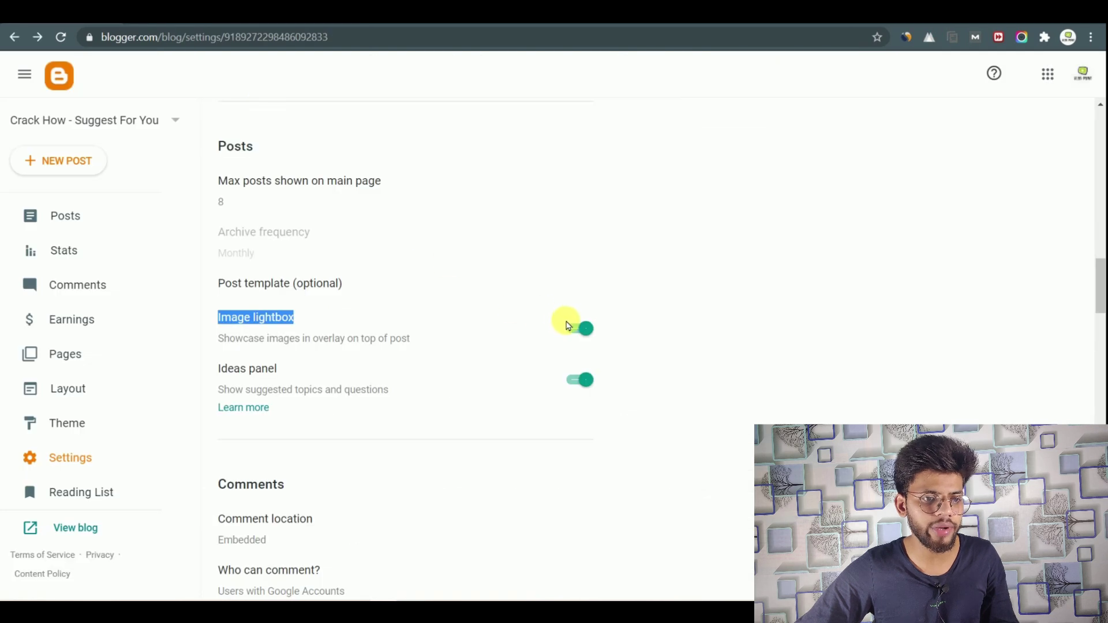
Step: Test a fitness band image in the reloaded live post with Image lightbox turned off, and turn the setting back on
{"action": "left_click", "coordinate": [571, 329]}
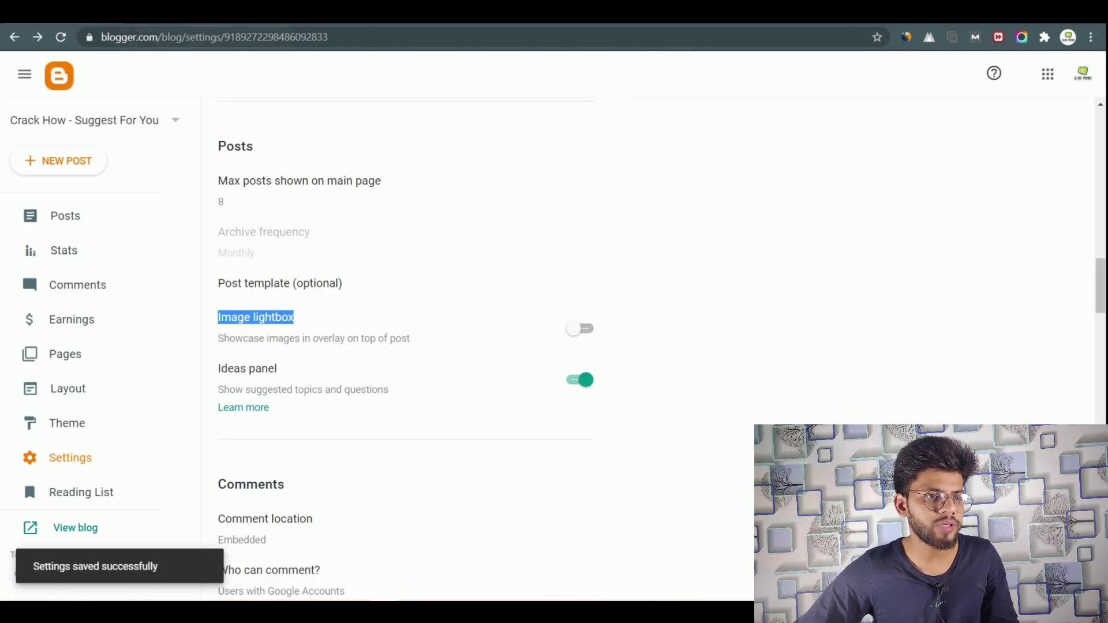
{"action": "left_click", "coordinate": [248, 11]}
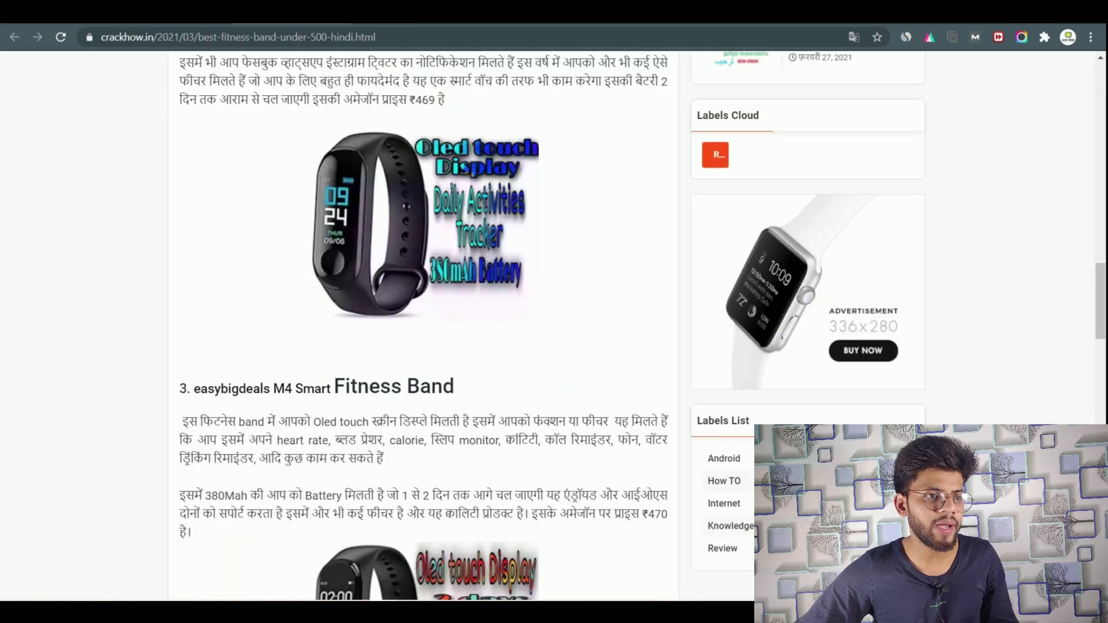
{"action": "left_click", "coordinate": [63, 39]}
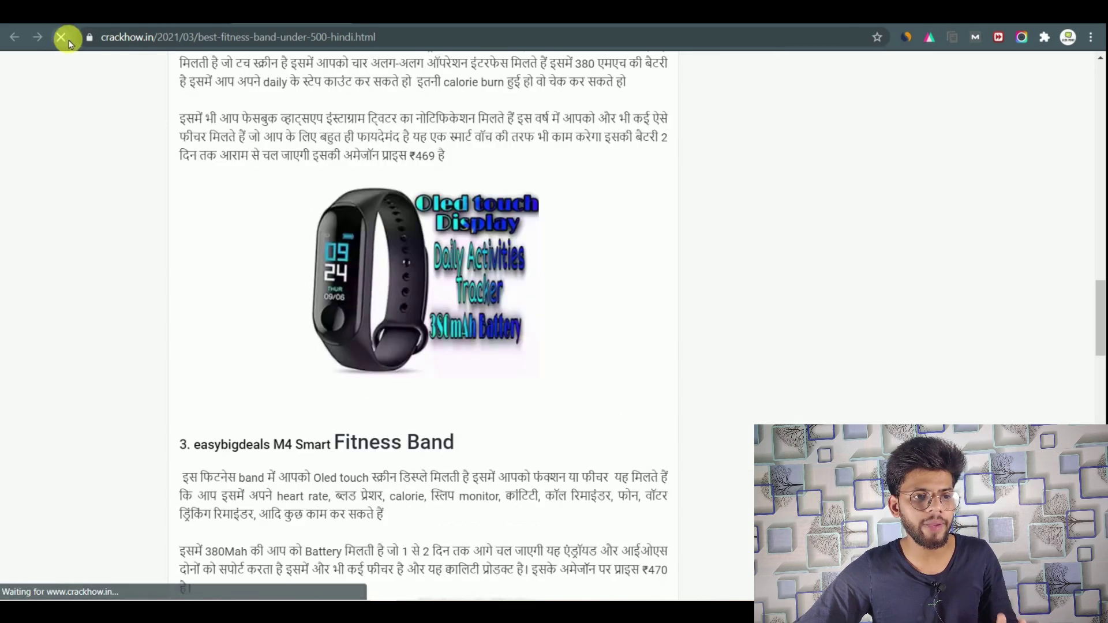
{"action": "left_click", "coordinate": [376, 255]}
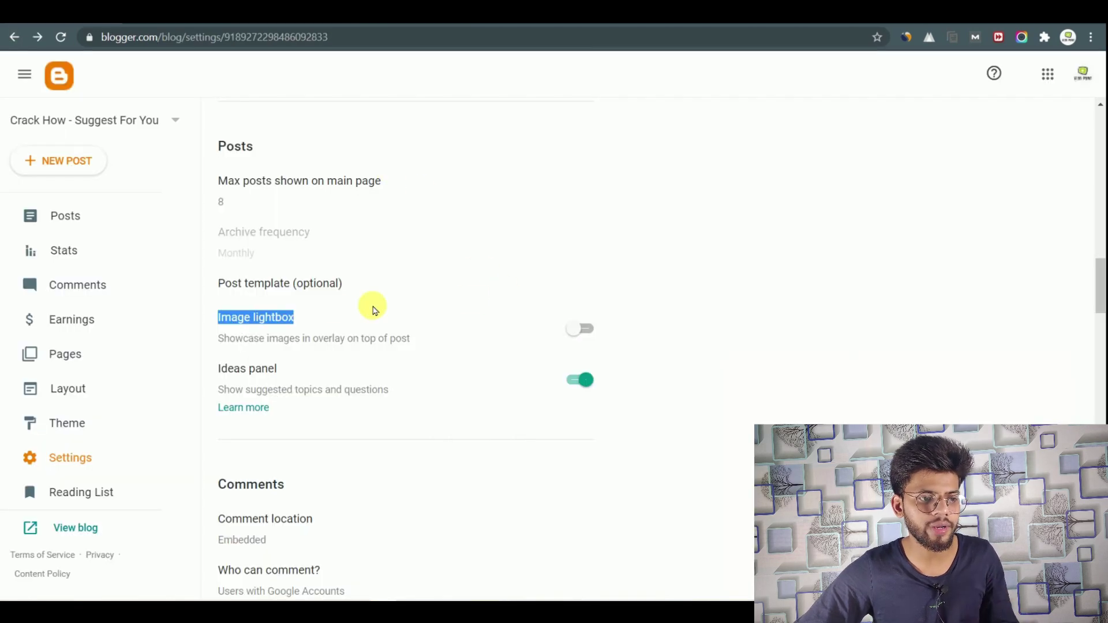
{"action": "left_click", "coordinate": [333, 308]}
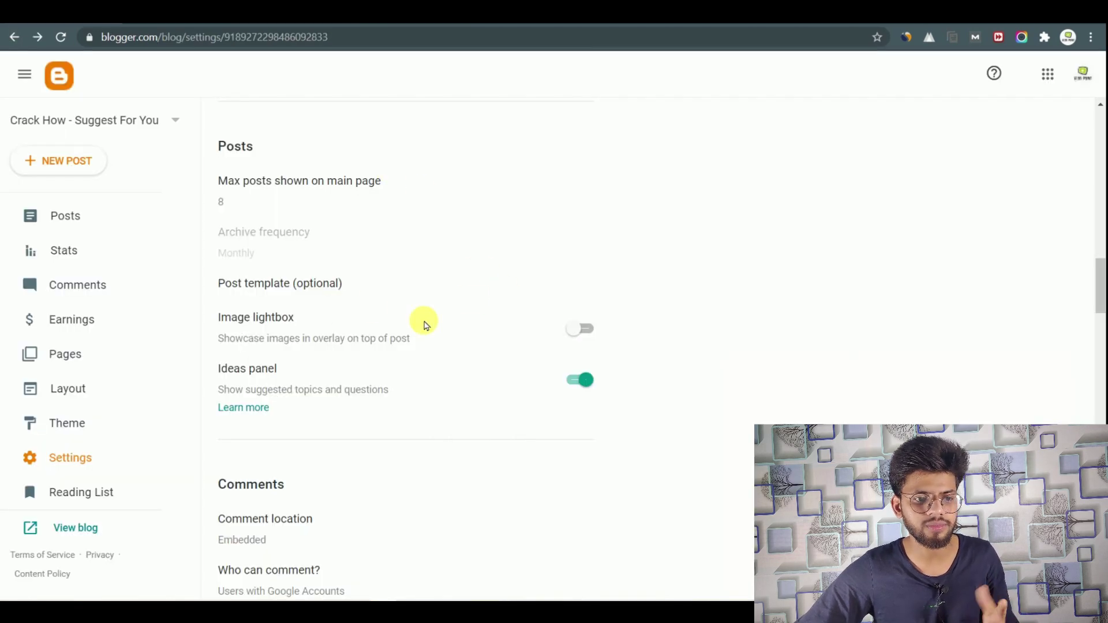
{"action": "left_click", "coordinate": [586, 329]}
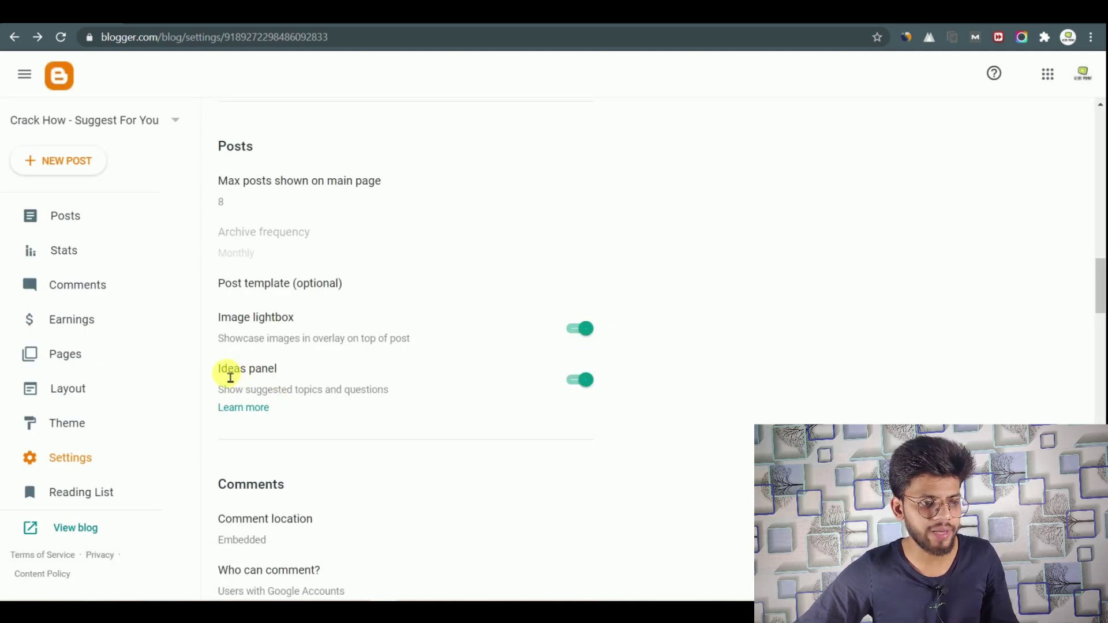
Step: Check the blog's posts list and the "Best Fitness Band Under ₹500 Hindi" post editor for the Ideas panel
{"action": "left_click_drag", "start_coordinate": [220, 372], "coordinate": [298, 375]}
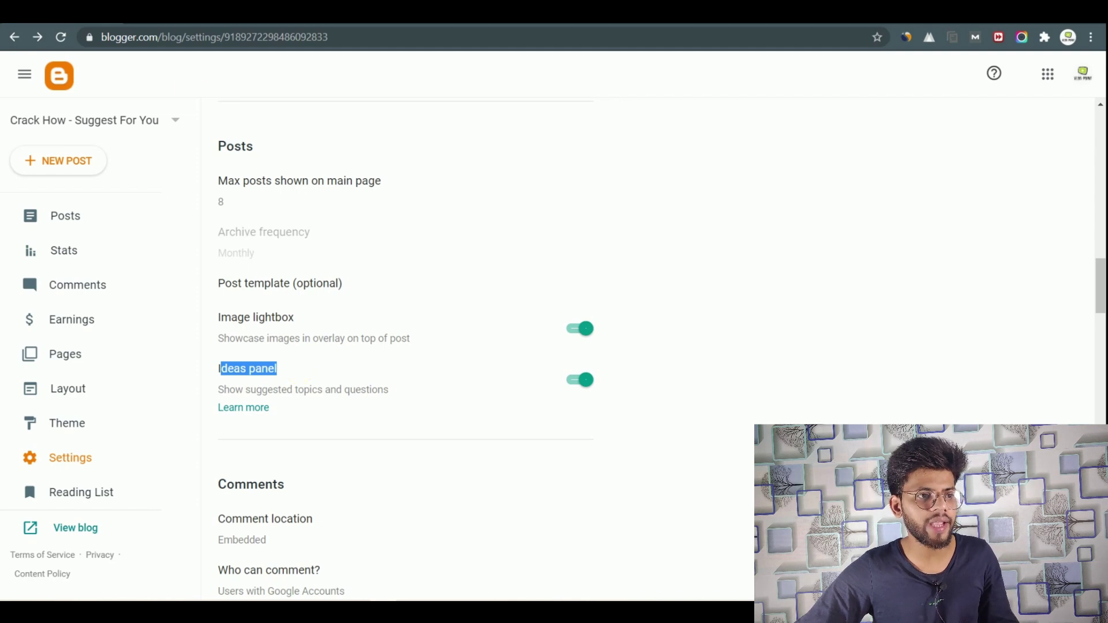
{"action": "left_click", "coordinate": [65, 215]}
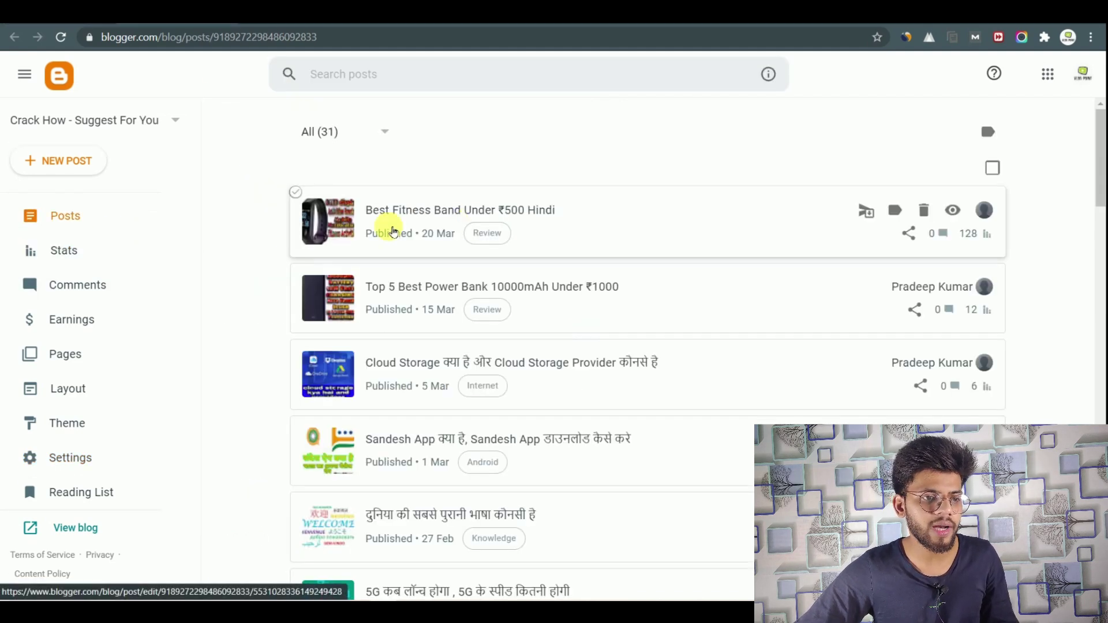
{"action": "left_click", "coordinate": [402, 230]}
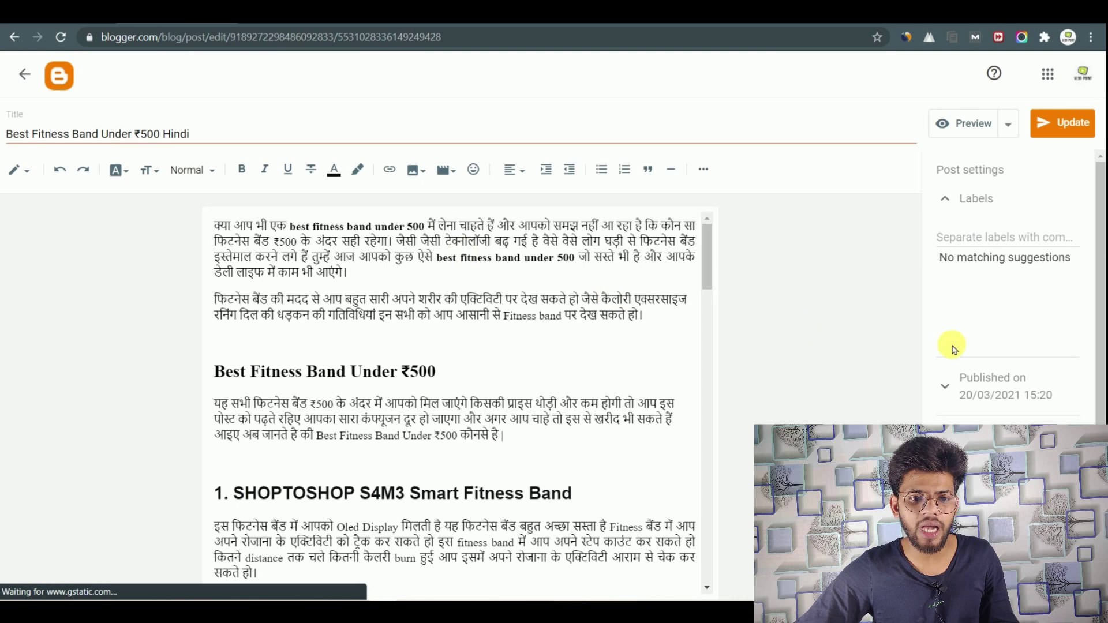
{"action": "left_click", "coordinate": [24, 74]}
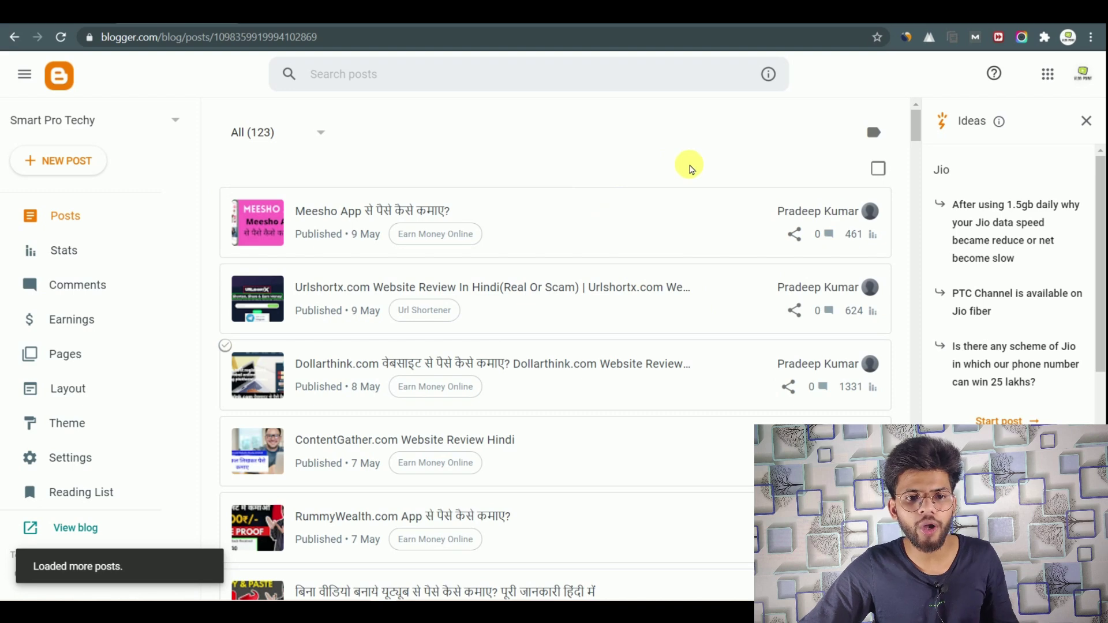
Step: Browse the suggested topics and questions in the Ideas panel on the Smart Pro Techy blog's posts page
{"action": "left_click_drag", "start_coordinate": [967, 124], "coordinate": [979, 128]}
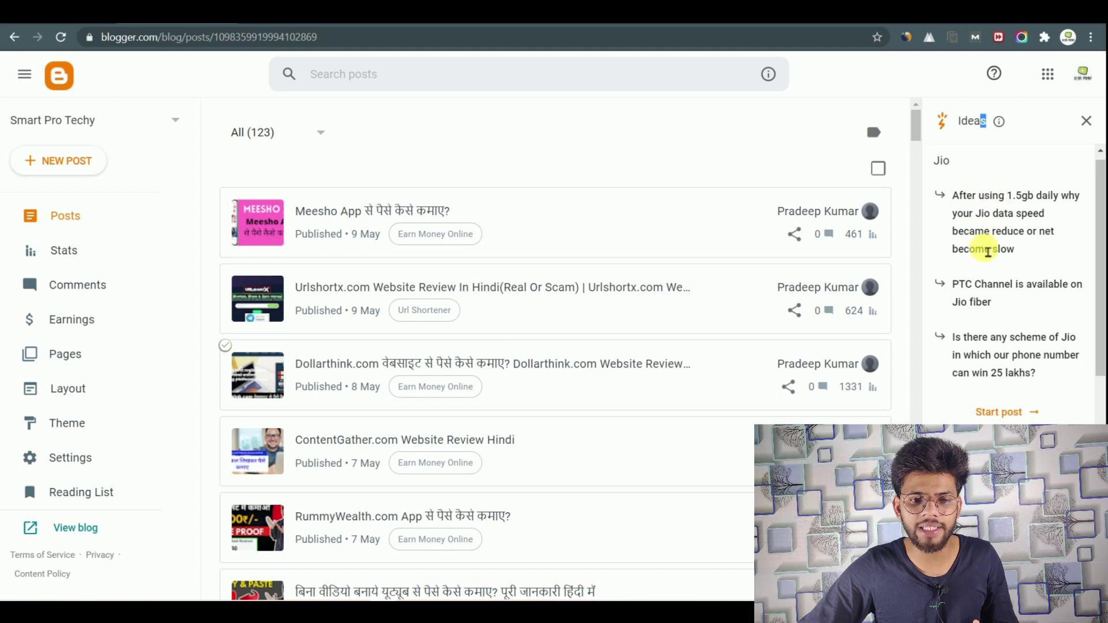
{"action": "scroll", "coordinate": [985, 248], "scroll_direction": "down", "scroll_amount": 3}
{"action": "scroll", "coordinate": [984, 248], "scroll_direction": "down", "scroll_amount": 3}
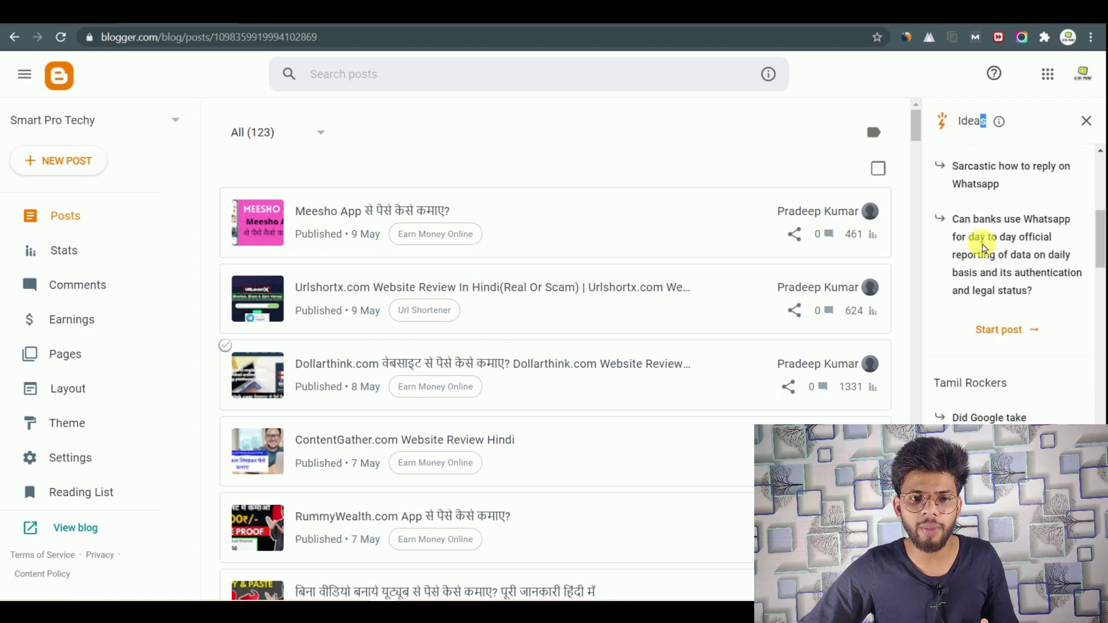
{"action": "scroll", "coordinate": [978, 254], "scroll_direction": "down", "scroll_amount": 2}
{"action": "scroll", "coordinate": [982, 240], "scroll_direction": "up", "scroll_amount": 6}
{"action": "scroll", "coordinate": [992, 251], "scroll_direction": "up", "scroll_amount": 2}
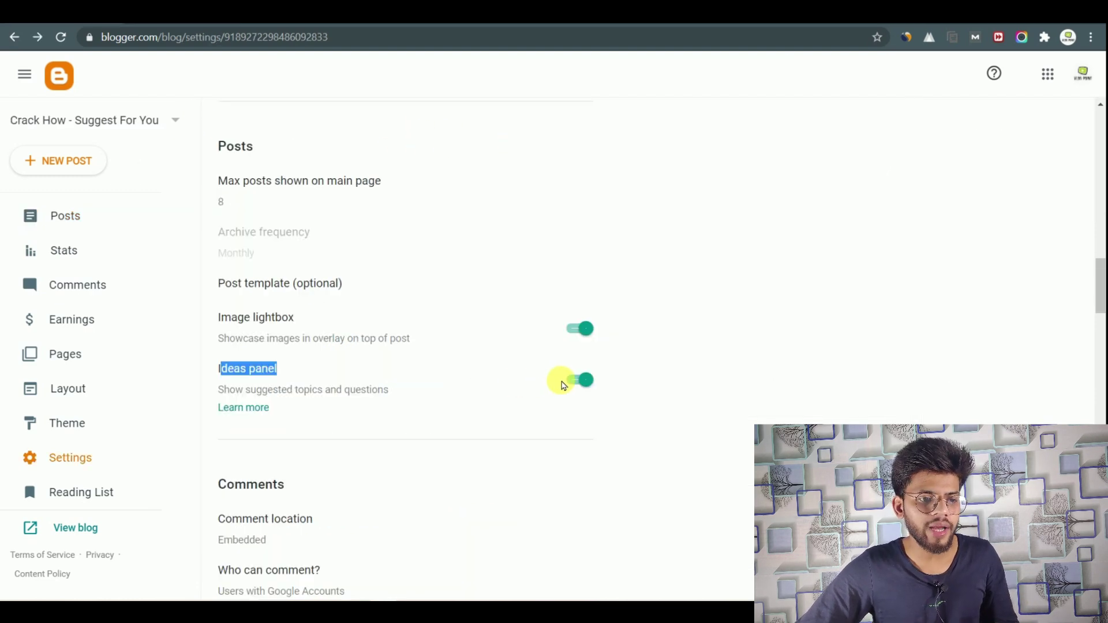
Step: Open the Comment location setting and examine the embedded comment form at the end of the live fitness band post
{"action": "scroll", "coordinate": [571, 377], "scroll_direction": "down", "scroll_amount": 2}
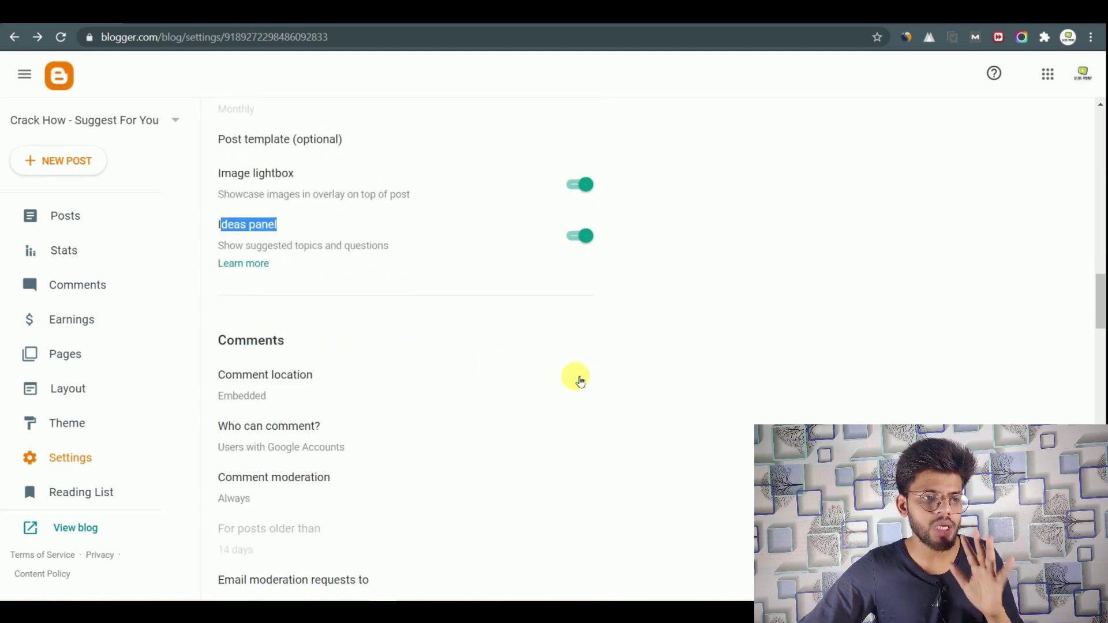
{"action": "scroll", "coordinate": [472, 313], "scroll_direction": "down", "scroll_amount": 2}
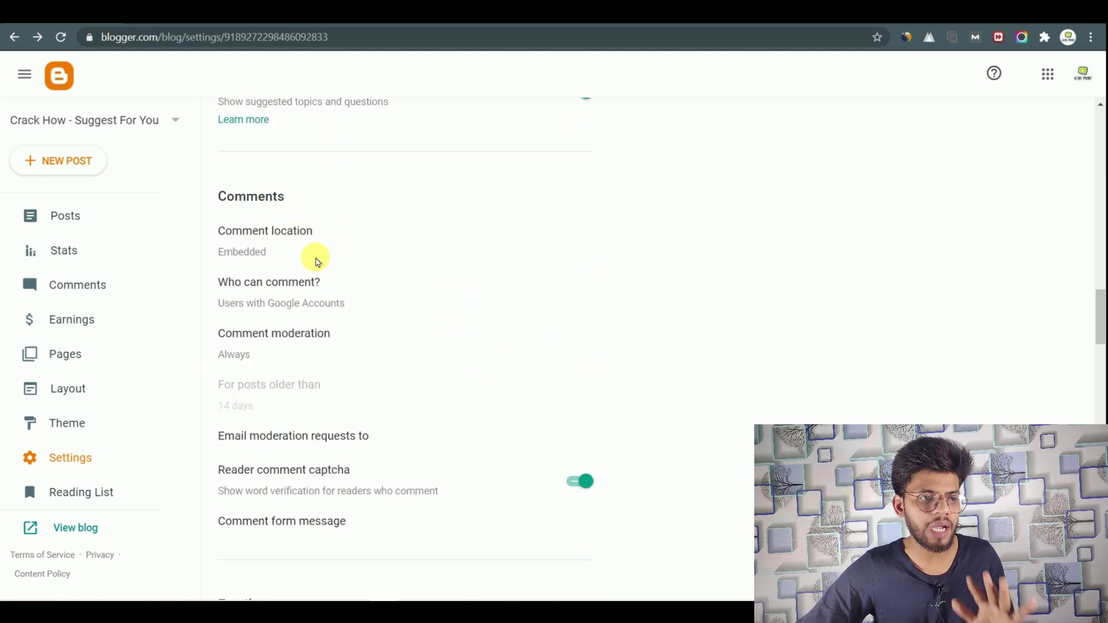
{"action": "left_click", "coordinate": [289, 236]}
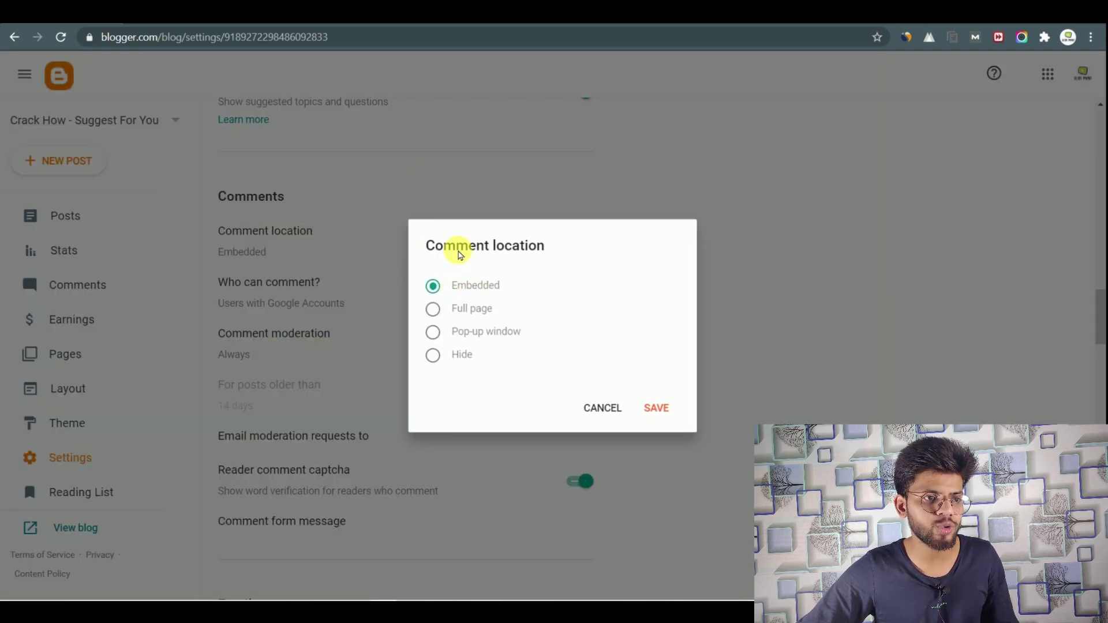
{"action": "left_click", "coordinate": [308, 25]}
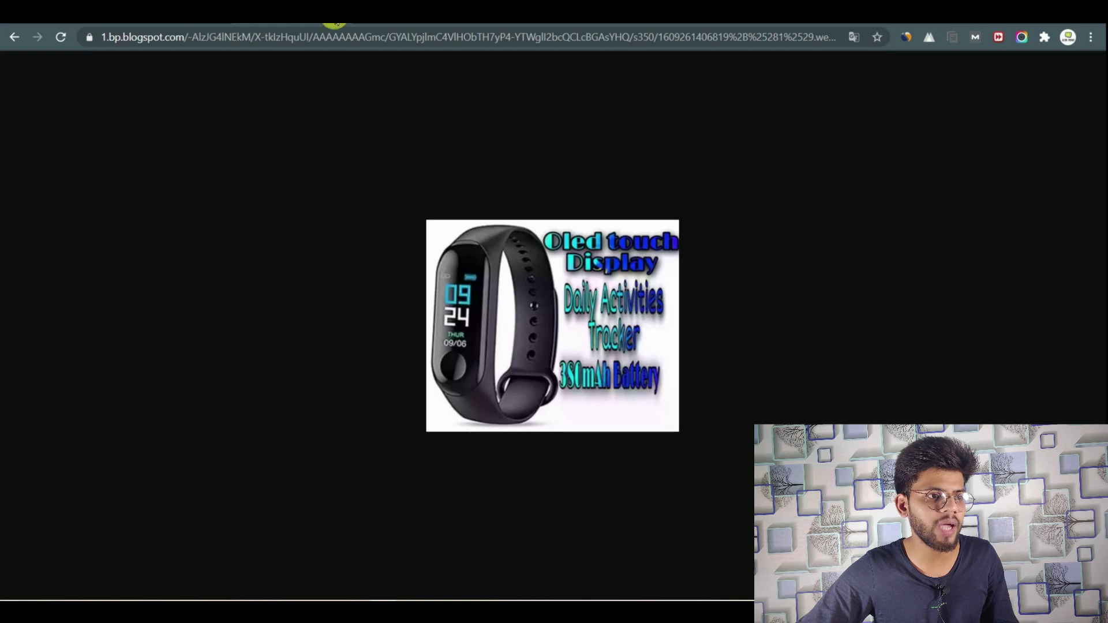
{"action": "left_click", "coordinate": [19, 37]}
{"action": "scroll", "coordinate": [1050, 280], "scroll_direction": "down", "scroll_amount": 5}
{"action": "scroll", "coordinate": [1097, 347], "scroll_direction": "up", "scroll_amount": 7}
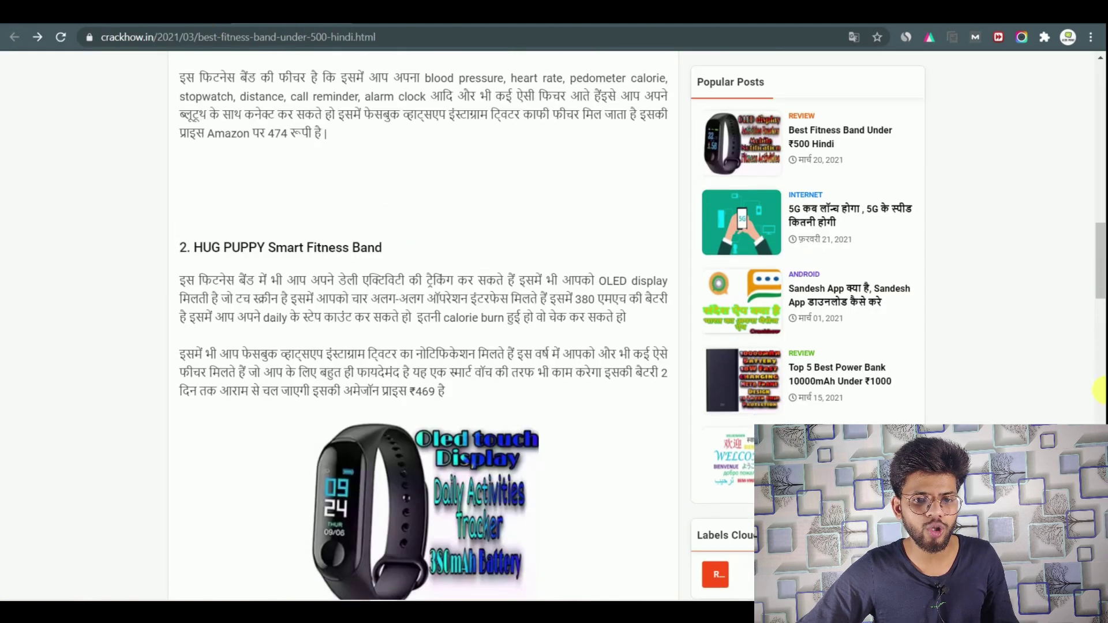
{"action": "left_click_drag", "start_coordinate": [1100, 276], "coordinate": [1100, 548]}
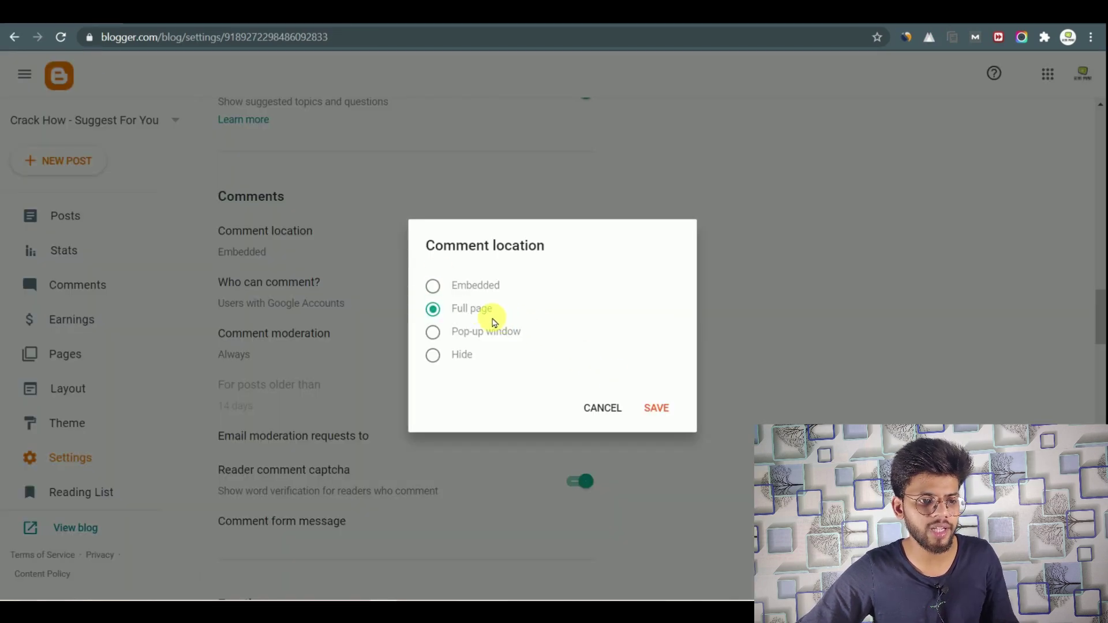
Step: Save the comment location as Full page and test the comment form from the reloaded fitness band post
{"action": "left_click", "coordinate": [656, 407]}
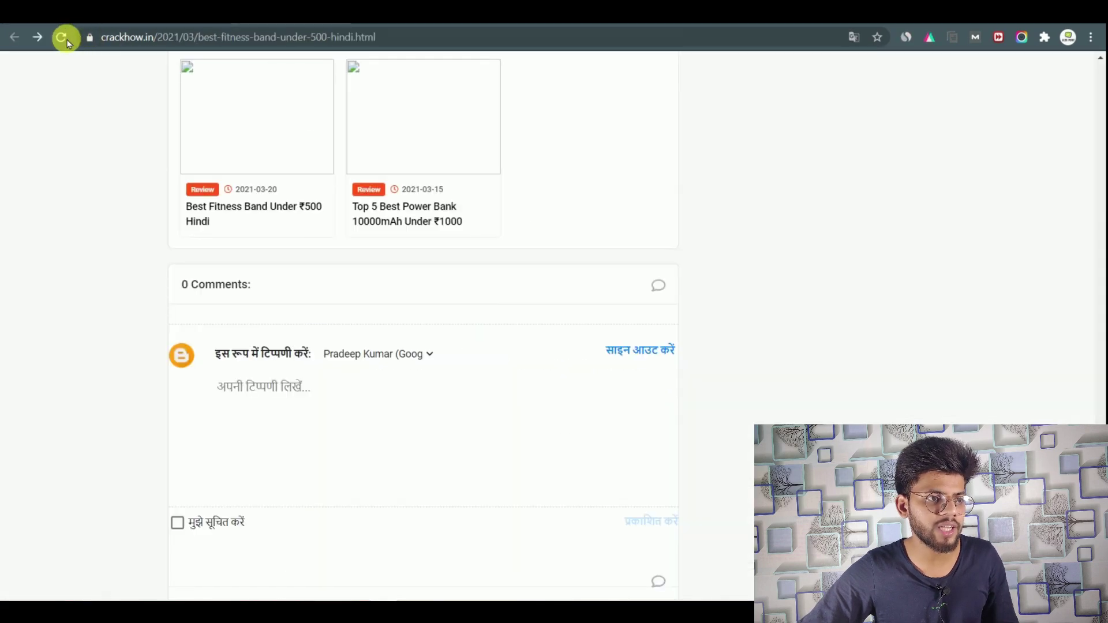
{"action": "left_click", "coordinate": [60, 37]}
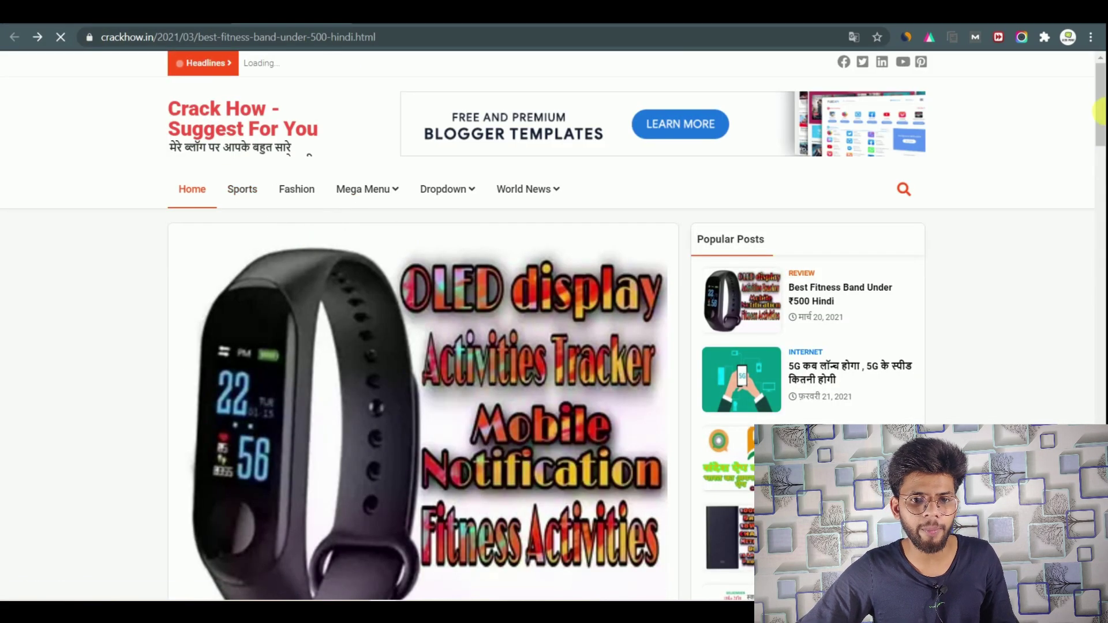
{"action": "left_click", "coordinate": [1098, 341]}
{"action": "scroll", "coordinate": [452, 364], "scroll_direction": "down", "scroll_amount": 8}
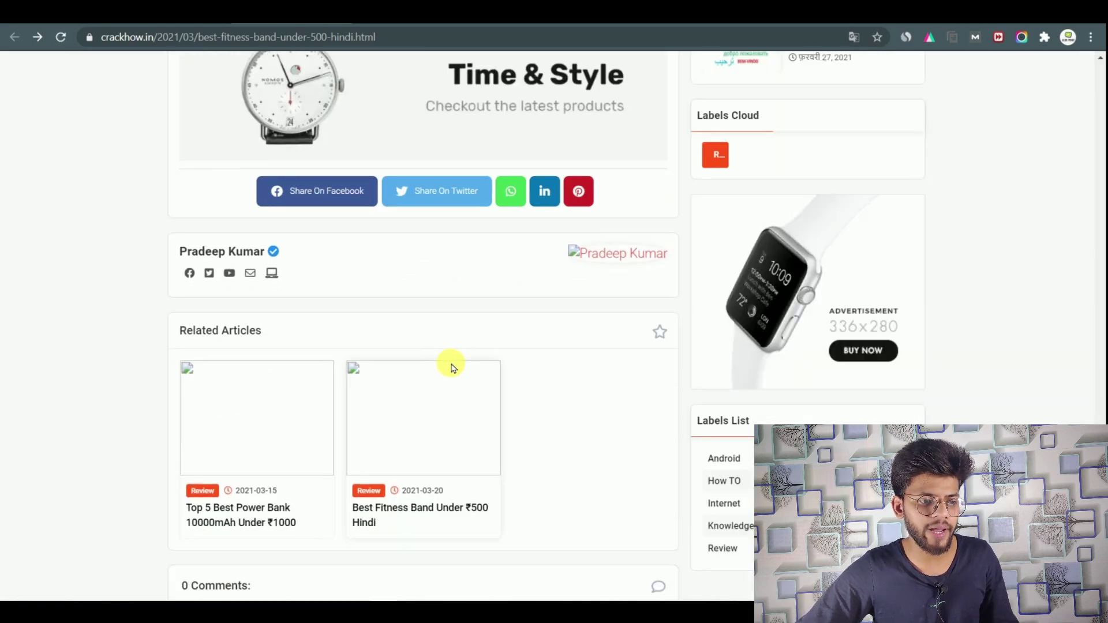
{"action": "left_click", "coordinate": [225, 389]}
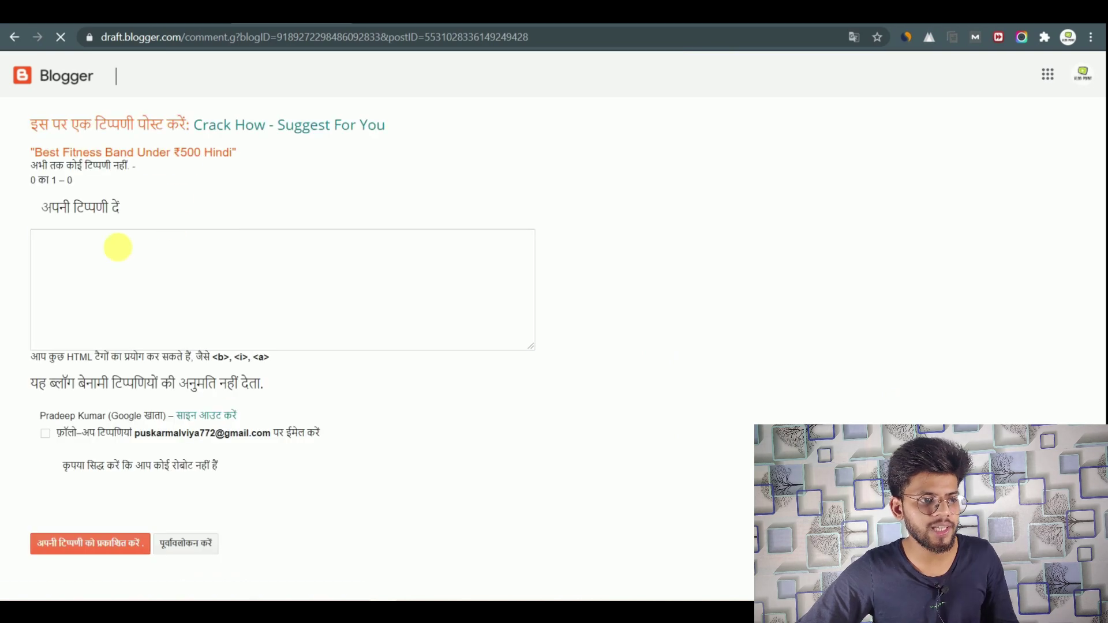
{"action": "left_click", "coordinate": [116, 247]}
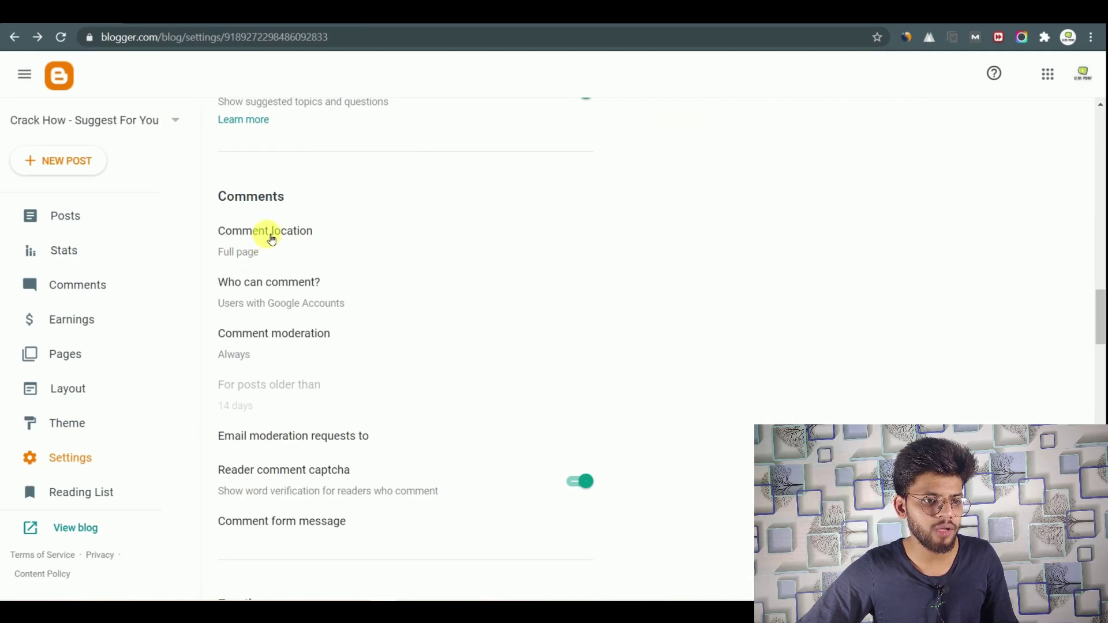
Step: Set the comment location to Pop-up window and save it
{"action": "left_click", "coordinate": [272, 239]}
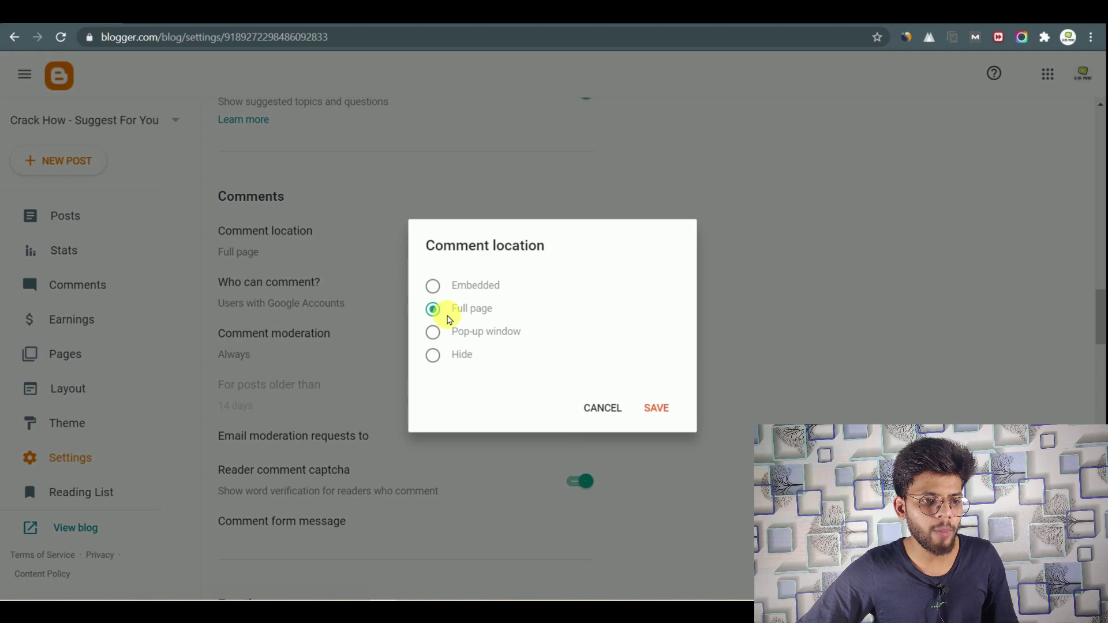
{"action": "left_click", "coordinate": [452, 333]}
{"action": "left_click", "coordinate": [648, 396]}
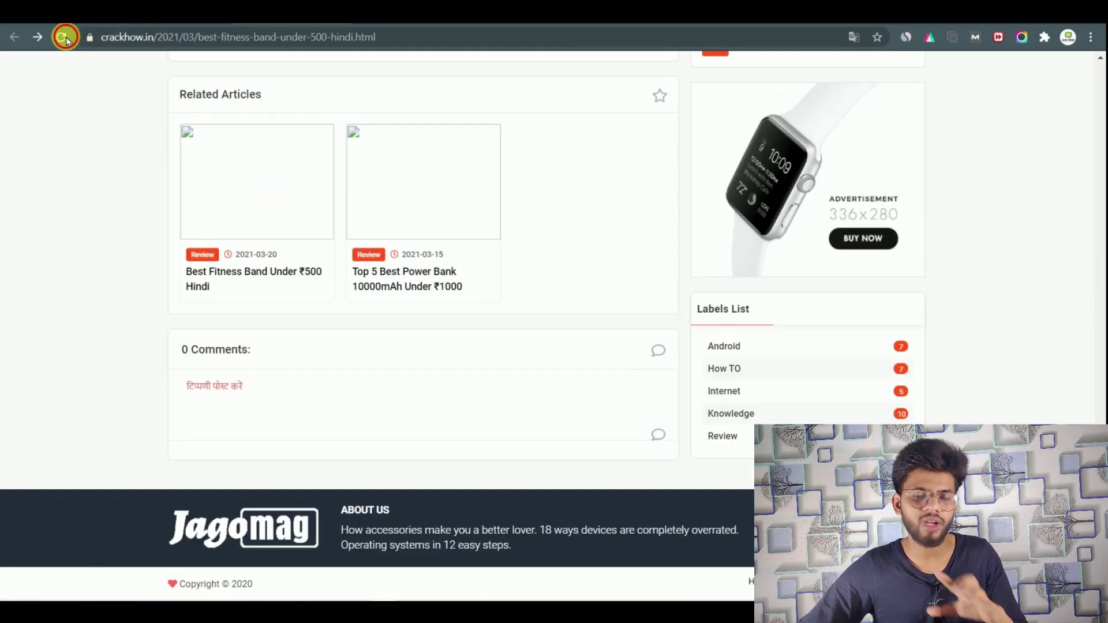
Step: Reload the live fitness band post and test its pop-up comment form
{"action": "left_click", "coordinate": [60, 37]}
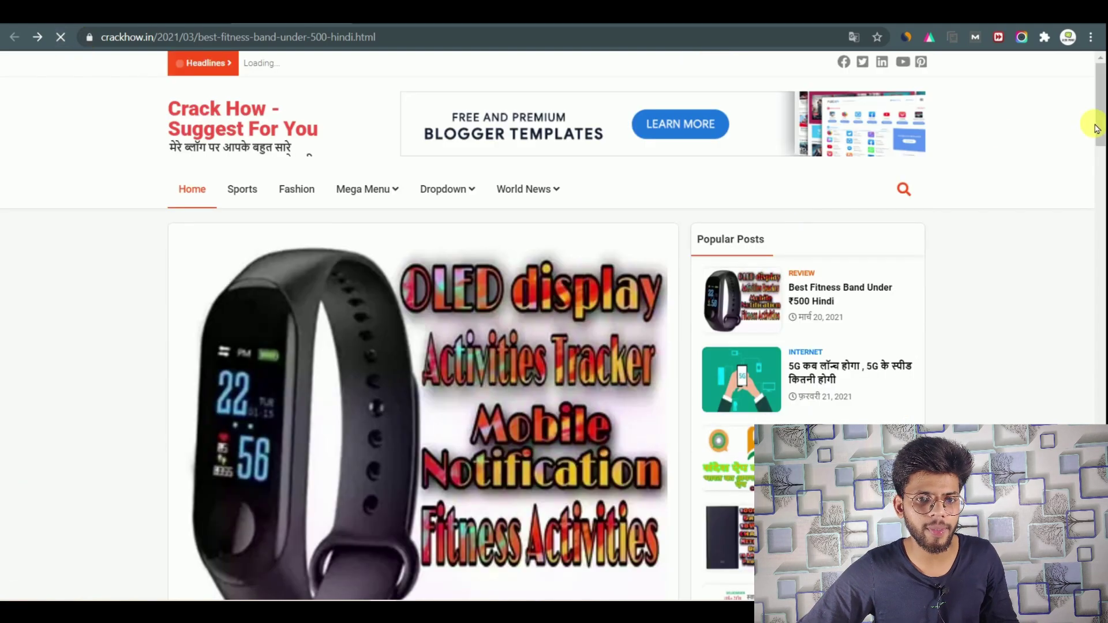
{"action": "scroll", "coordinate": [804, 341], "scroll_direction": "up", "scroll_amount": 10}
{"action": "scroll", "coordinate": [732, 362], "scroll_direction": "down", "scroll_amount": 5}
{"action": "scroll", "coordinate": [732, 363], "scroll_direction": "down", "scroll_amount": 15}
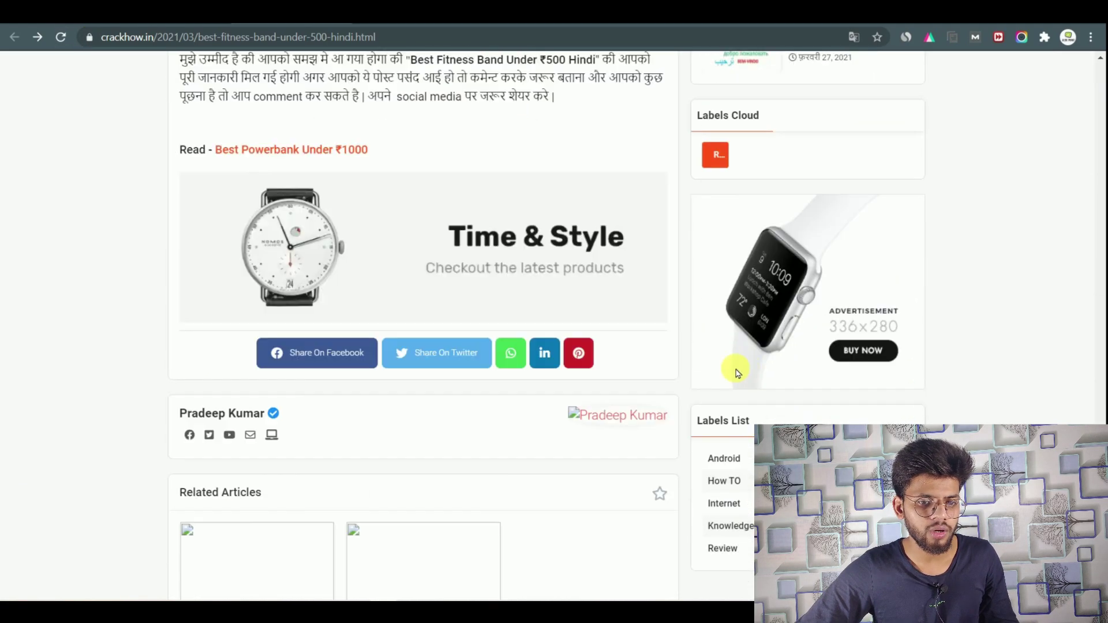
{"action": "left_click", "coordinate": [213, 386]}
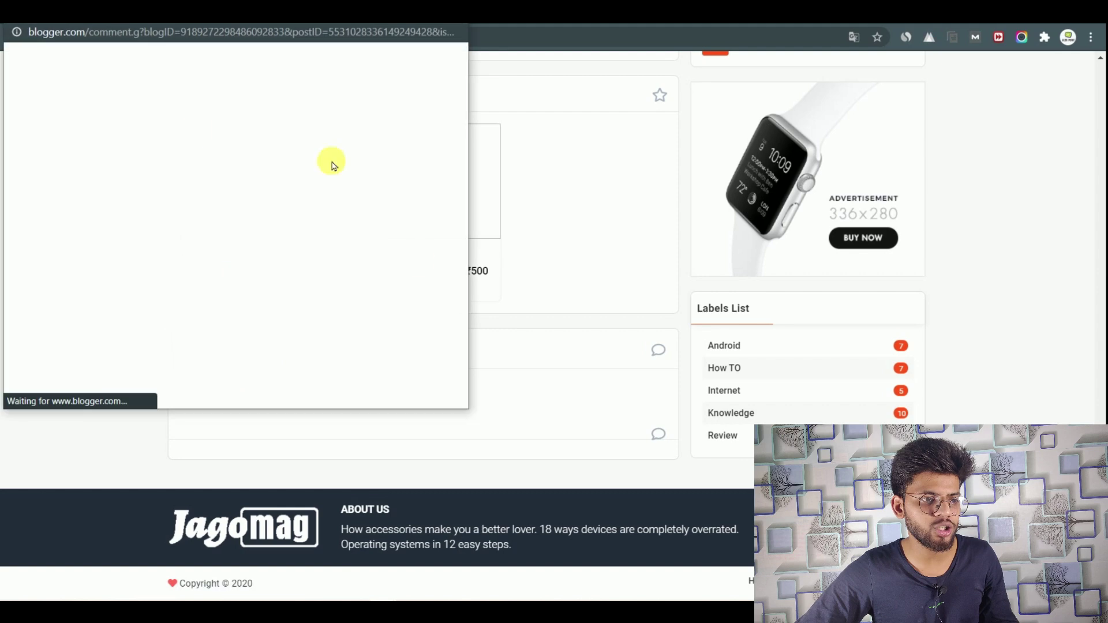
{"action": "left_click", "coordinate": [129, 223]}
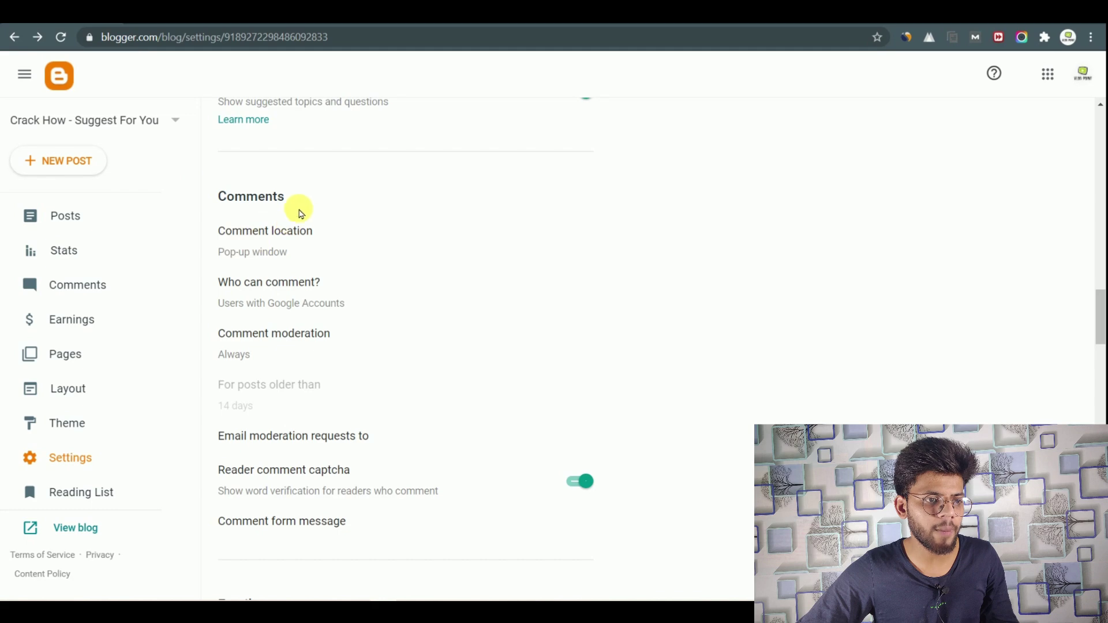
Step: Save the comment location as Pop-up window and allow comments from Users with Google Accounts
{"action": "left_click", "coordinate": [283, 237]}
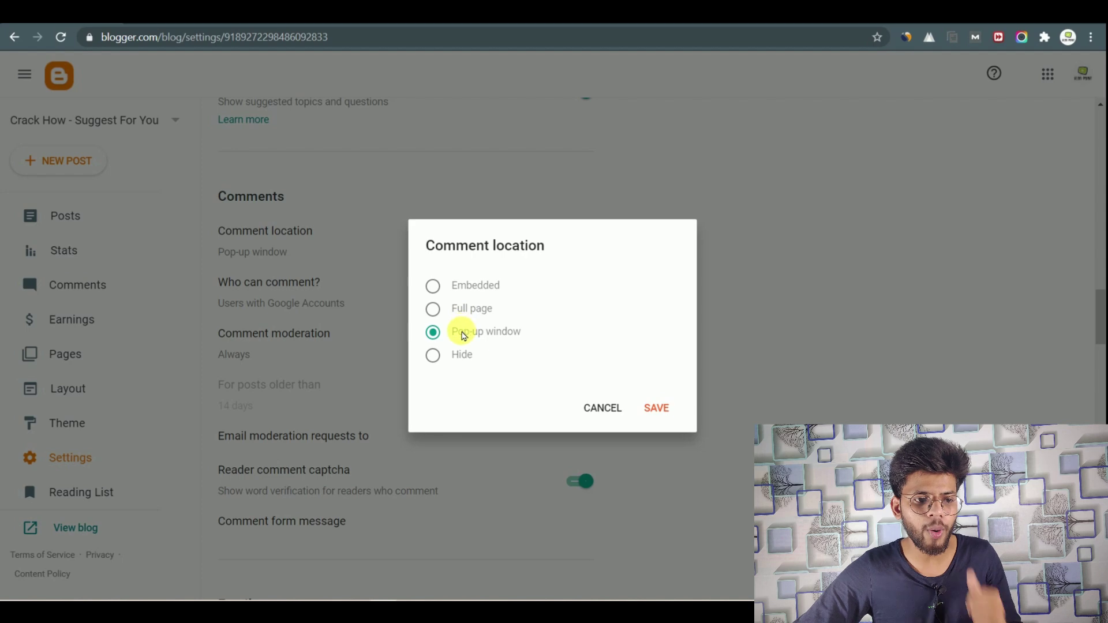
{"action": "left_click", "coordinate": [654, 408]}
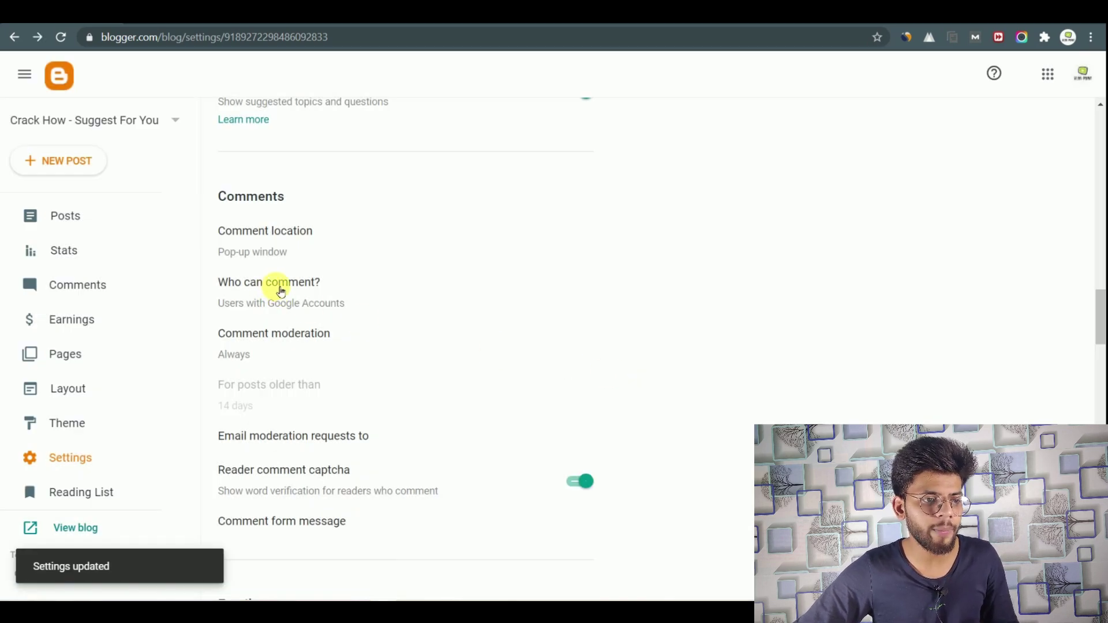
{"action": "left_click", "coordinate": [281, 290]}
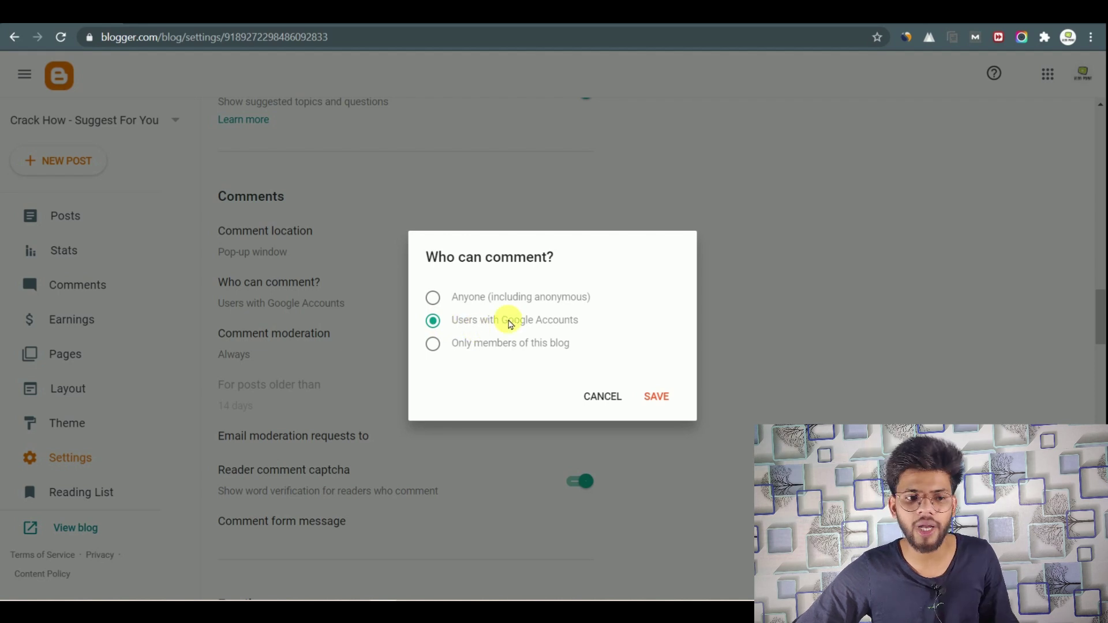
{"action": "left_click", "coordinate": [658, 397]}
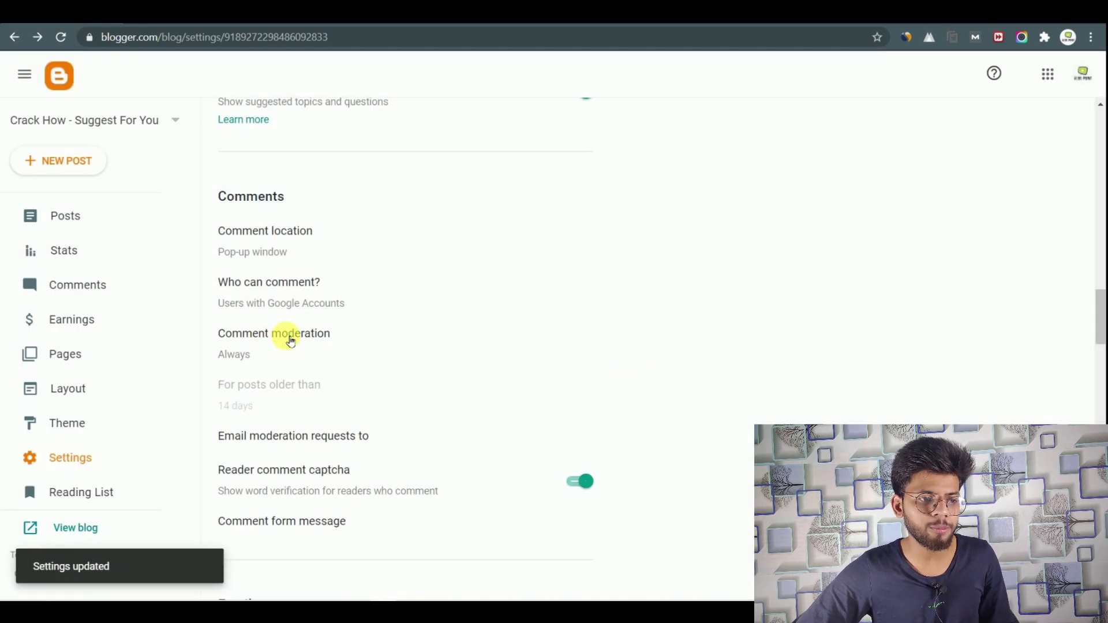
Step: Save comment moderation as Always, and view the email field for moderation requests without entering an address
{"action": "left_click", "coordinate": [275, 339]}
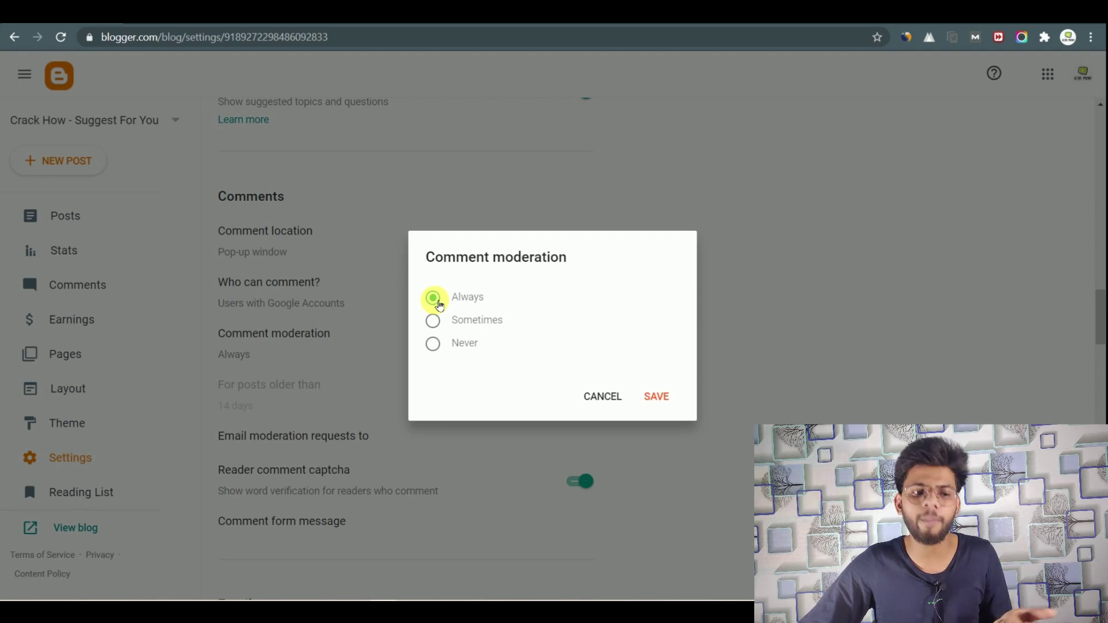
{"action": "left_click", "coordinate": [667, 399]}
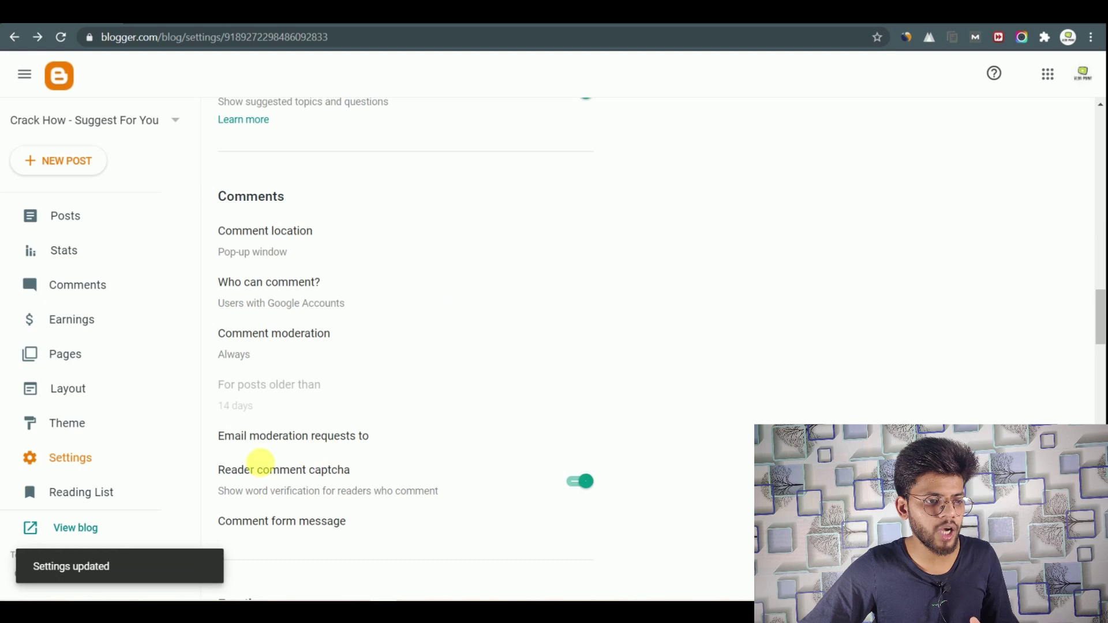
{"action": "left_click", "coordinate": [293, 441]}
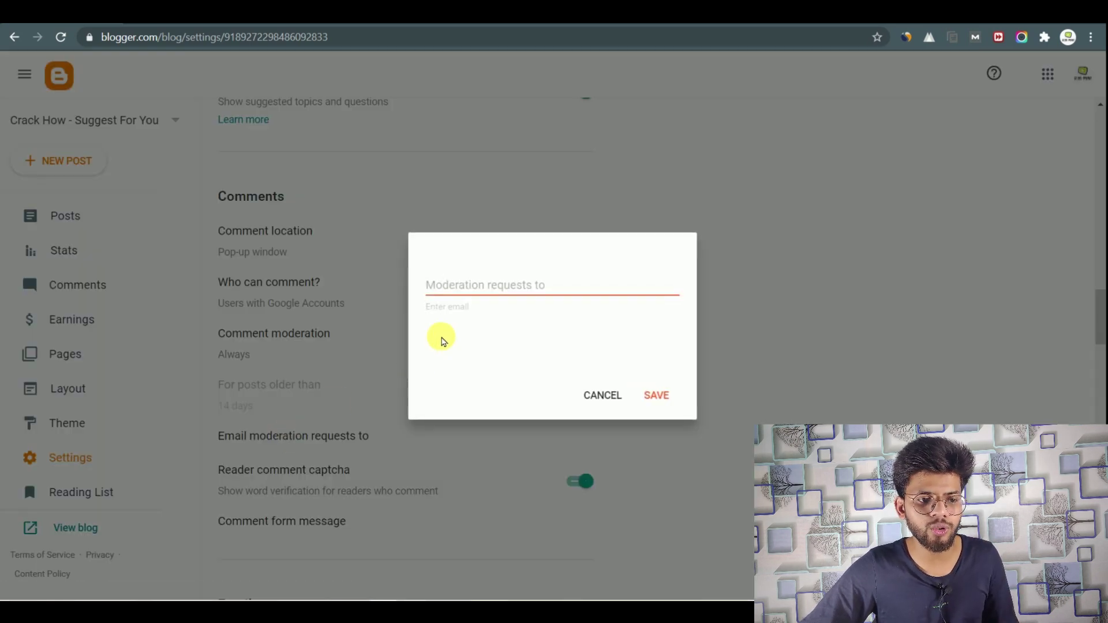
{"action": "left_click", "coordinate": [463, 296]}
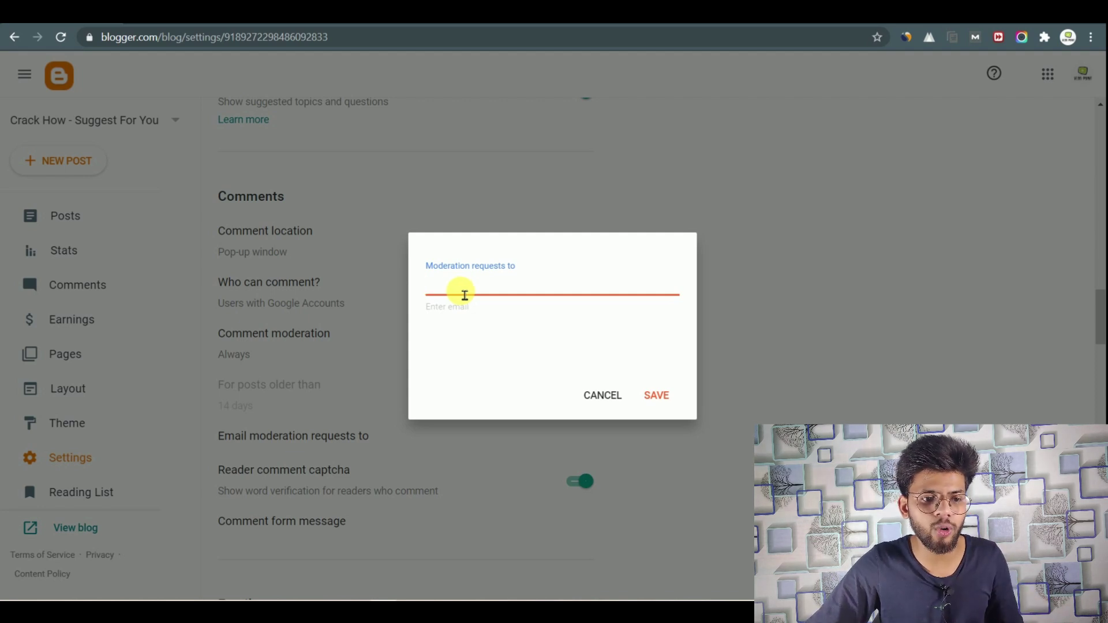
{"action": "left_click", "coordinate": [606, 395]}
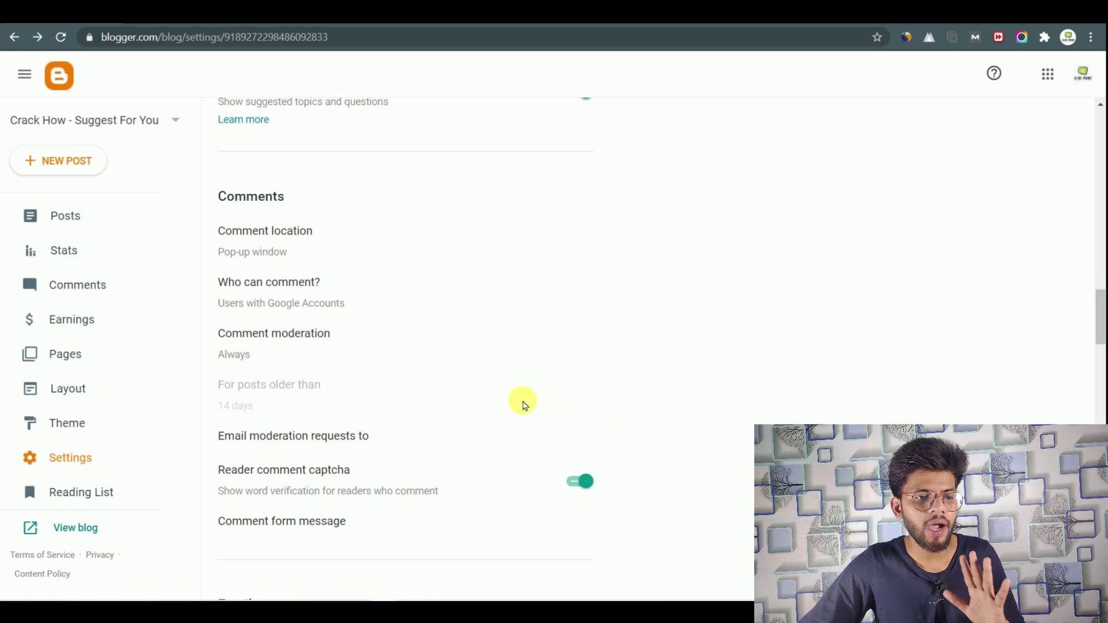
Step: Test the captcha in the fitness band post's pop-up comment form and keep Reader comment captcha turned on in the settings
{"action": "scroll", "coordinate": [524, 404], "scroll_direction": "down", "scroll_amount": 3}
{"action": "left_click_drag", "start_coordinate": [243, 326], "coordinate": [346, 334]}
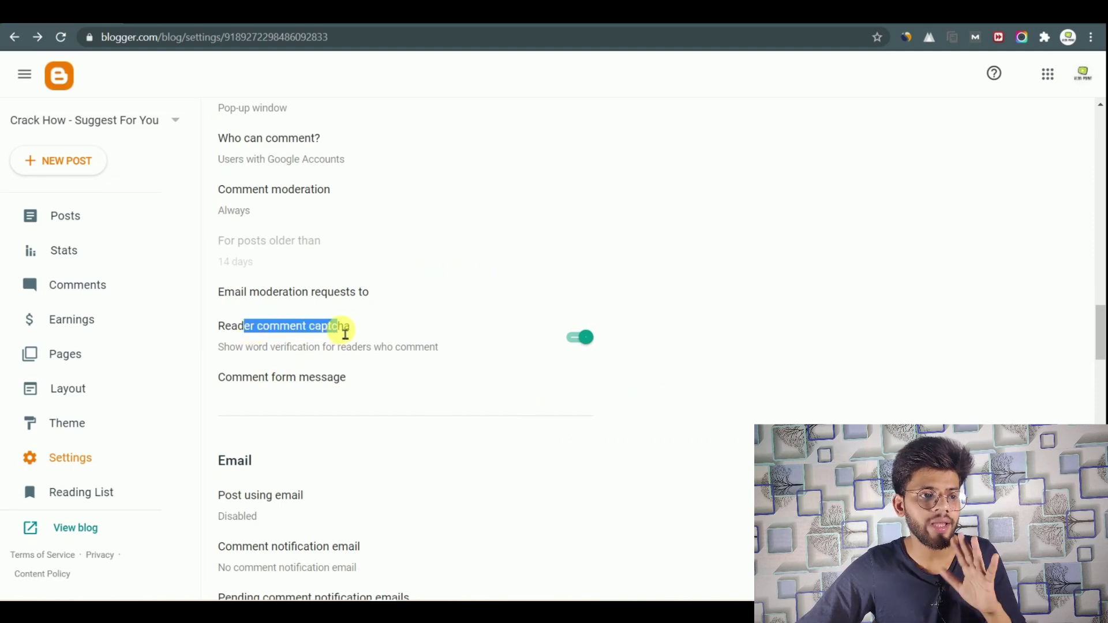
{"action": "key", "text": "ctrl+Tab"}
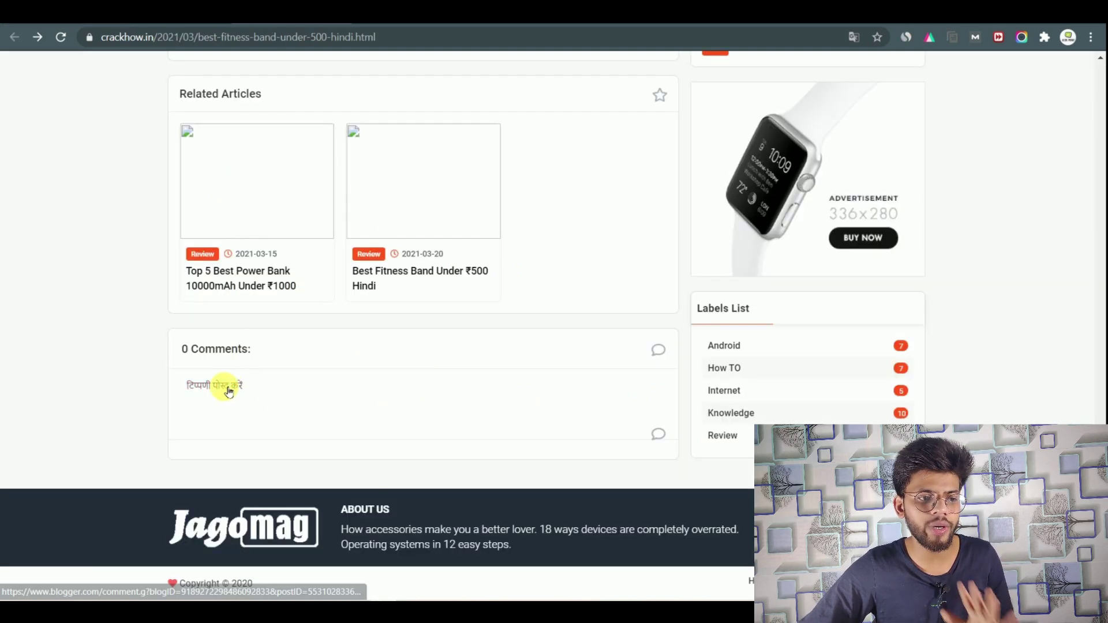
{"action": "left_click", "coordinate": [229, 393]}
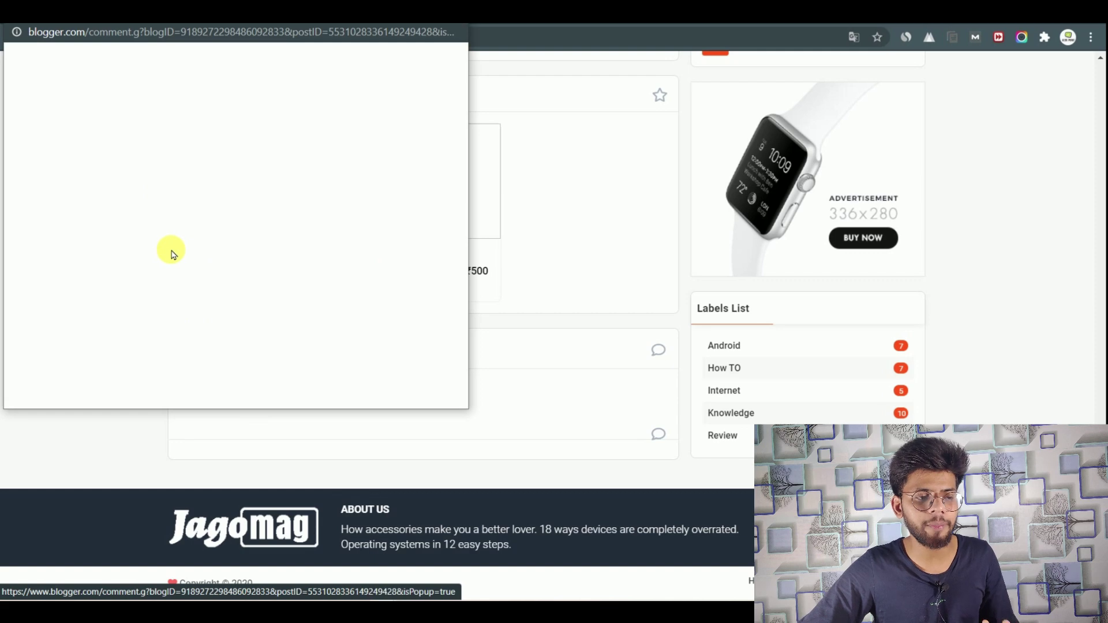
{"action": "scroll", "coordinate": [173, 266], "scroll_direction": "down", "scroll_amount": 3}
{"action": "scroll", "coordinate": [132, 225], "scroll_direction": "up", "scroll_amount": 3}
{"action": "left_click", "coordinate": [154, 207]}
{"action": "scroll", "coordinate": [116, 289], "scroll_direction": "down", "scroll_amount": 2}
{"action": "left_click", "coordinate": [43, 330]}
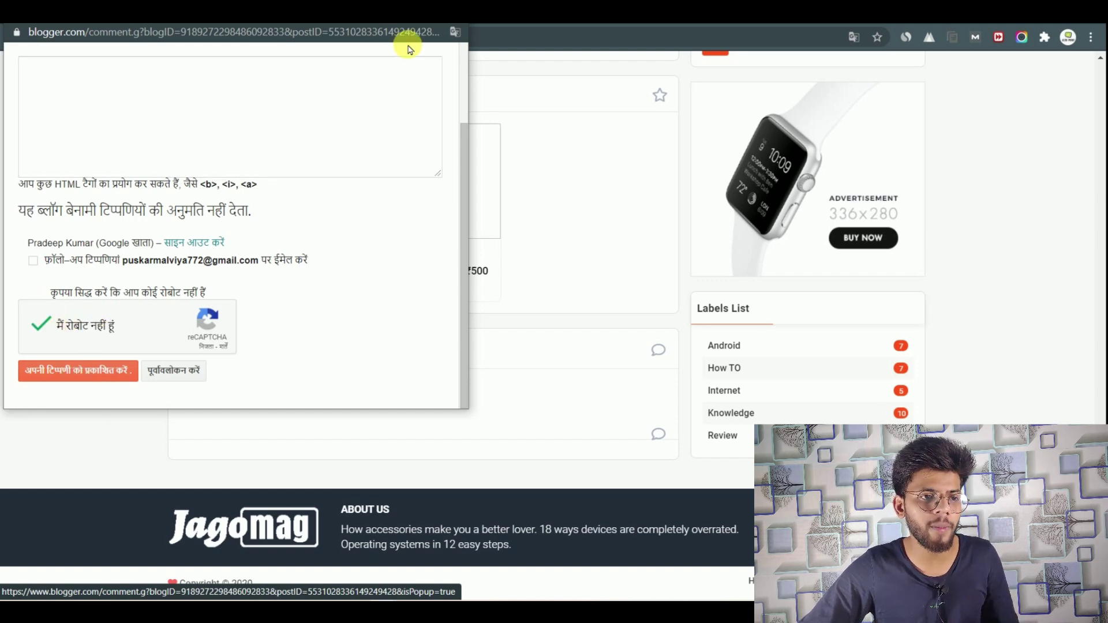
{"action": "left_click", "coordinate": [459, 13]}
{"action": "left_click", "coordinate": [307, 110]}
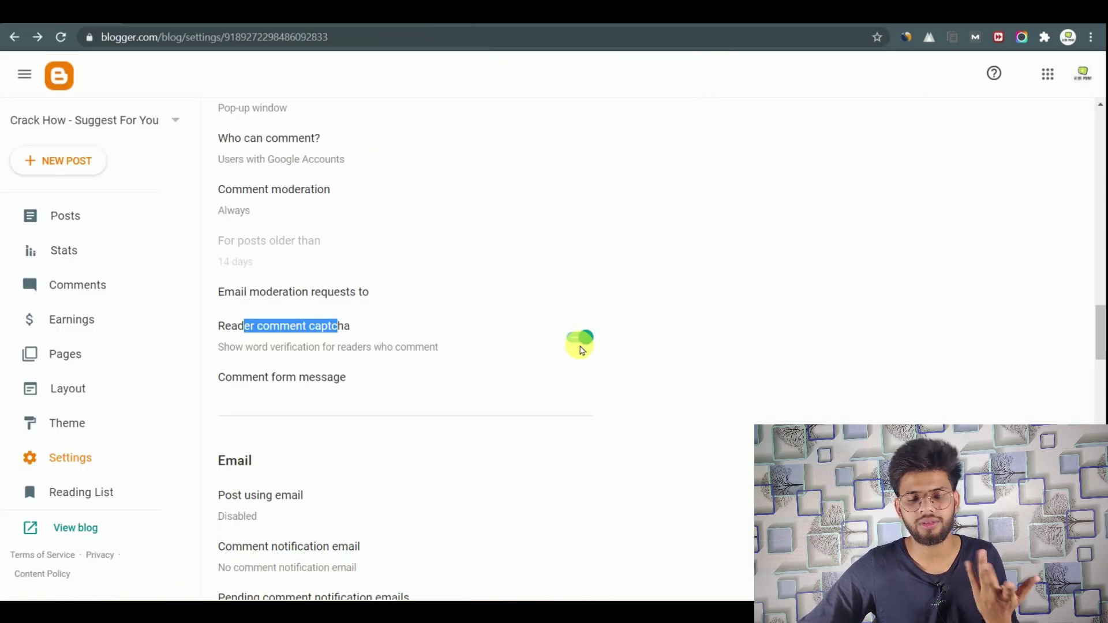
{"action": "left_click", "coordinate": [587, 345]}
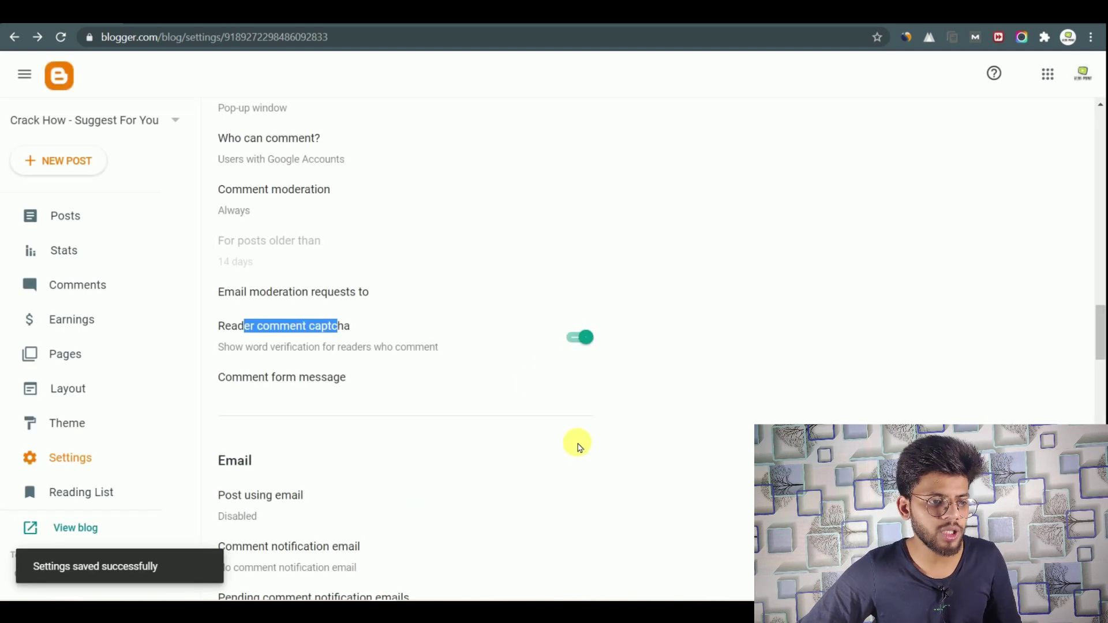
Step: Enter the trial text "dhfkjashkjf" as the comment form message and select it
{"action": "left_click", "coordinate": [318, 391]}
{"action": "left_click", "coordinate": [496, 299]}
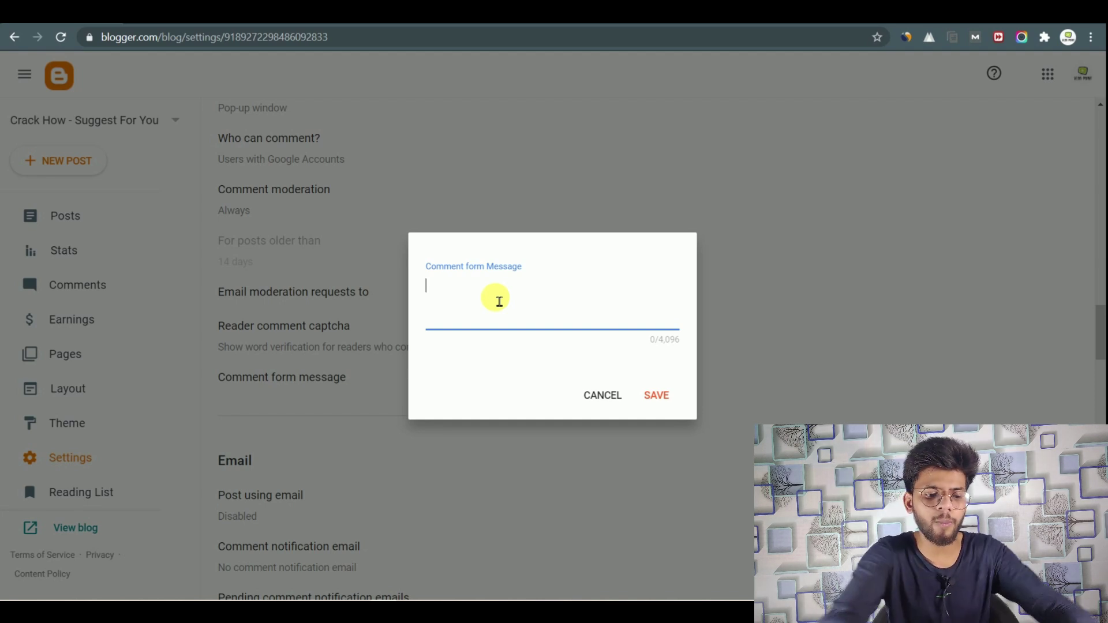
{"action": "type", "text": "dhfkjashkjf"}
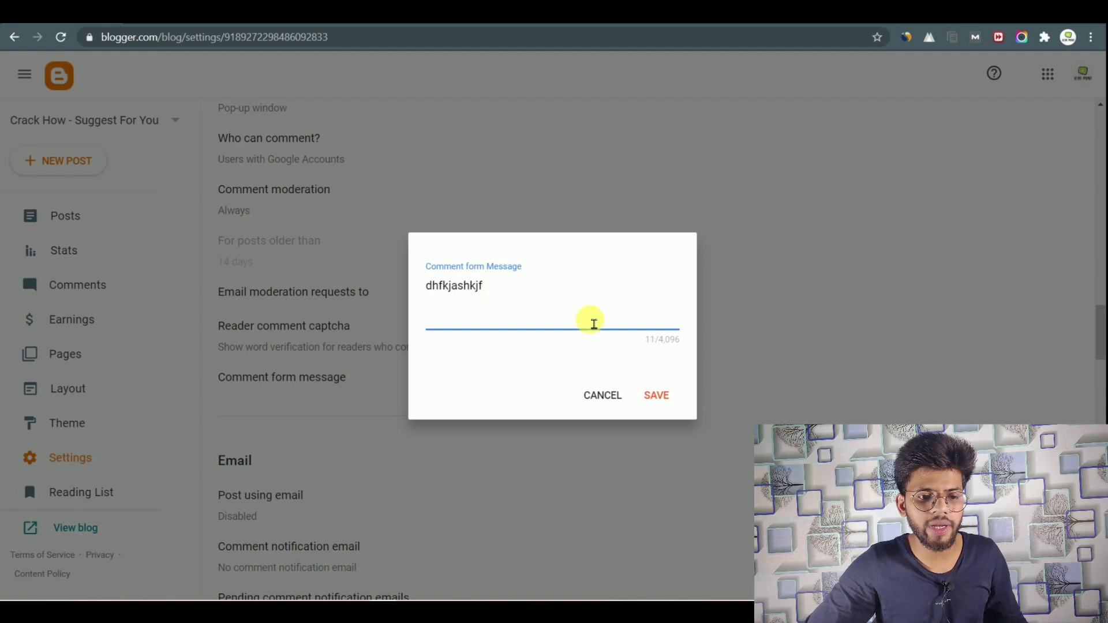
{"action": "left_click_drag", "start_coordinate": [587, 292], "coordinate": [257, 139]}
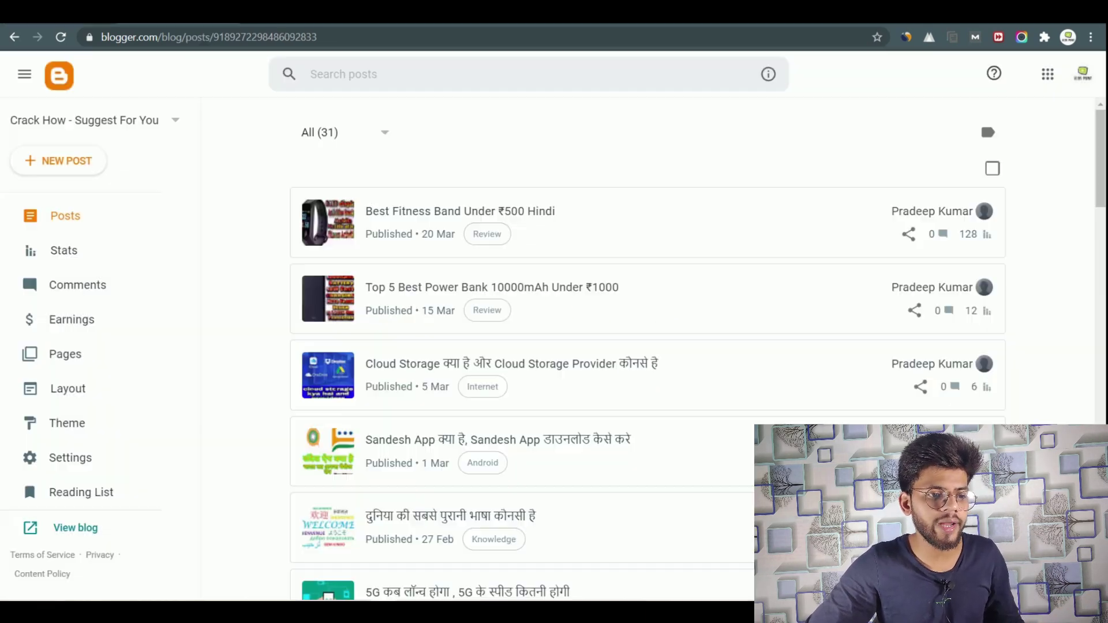
Step: View the live Sandesh App post from the posts list and examine its comments section
{"action": "scroll", "coordinate": [622, 289], "scroll_direction": "down", "scroll_amount": 5}
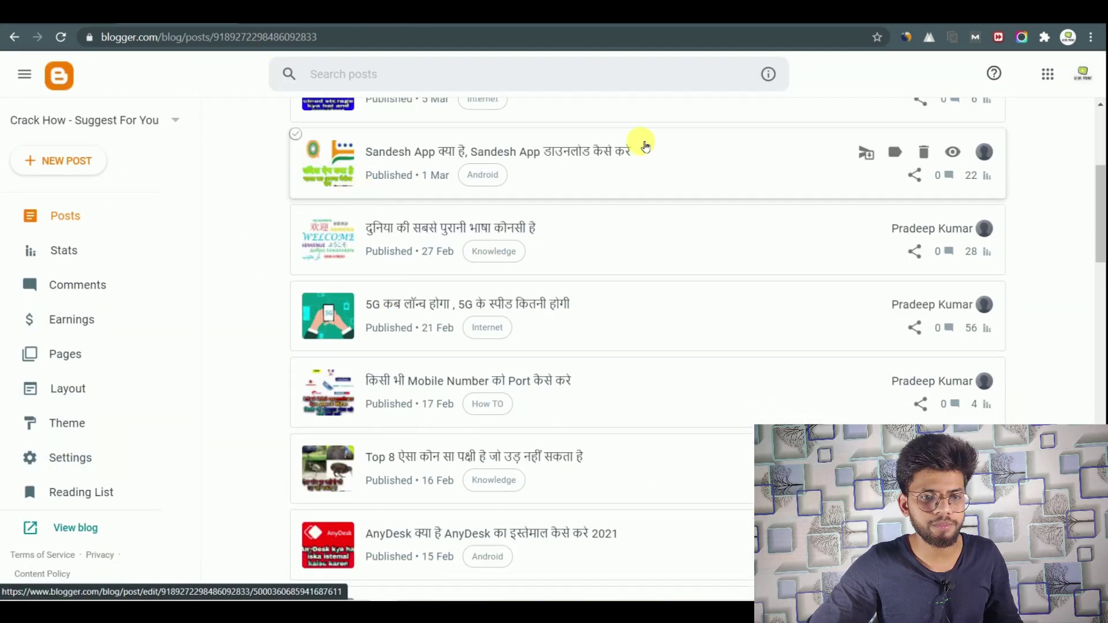
{"action": "left_click", "coordinate": [953, 152]}
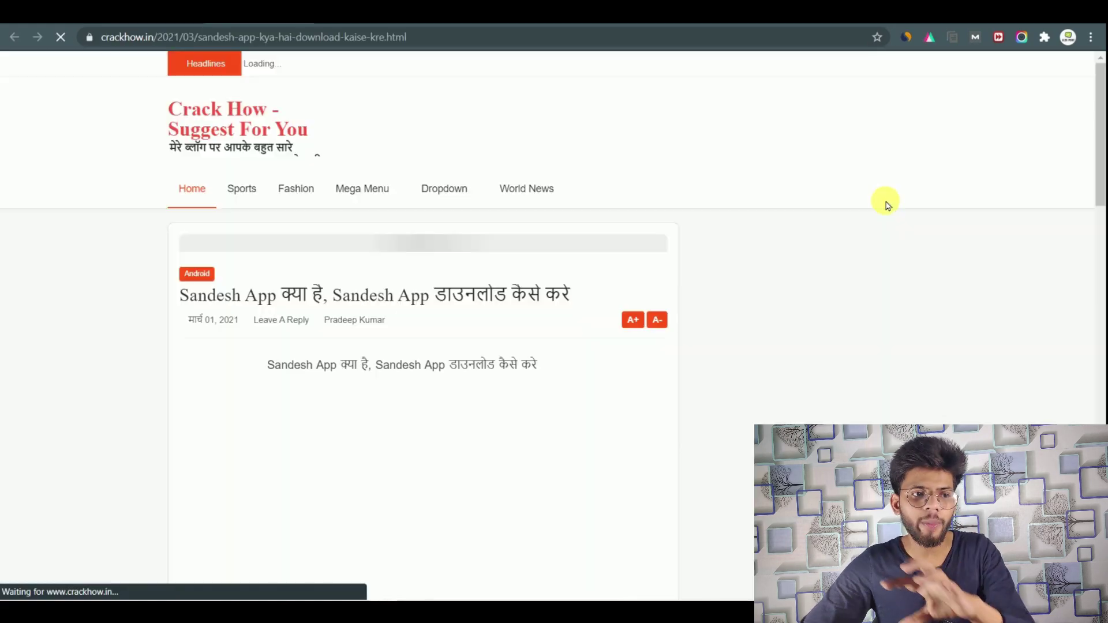
{"action": "scroll", "coordinate": [1084, 347], "scroll_direction": "down", "scroll_amount": 15}
{"action": "scroll", "coordinate": [477, 398], "scroll_direction": "down", "scroll_amount": 10}
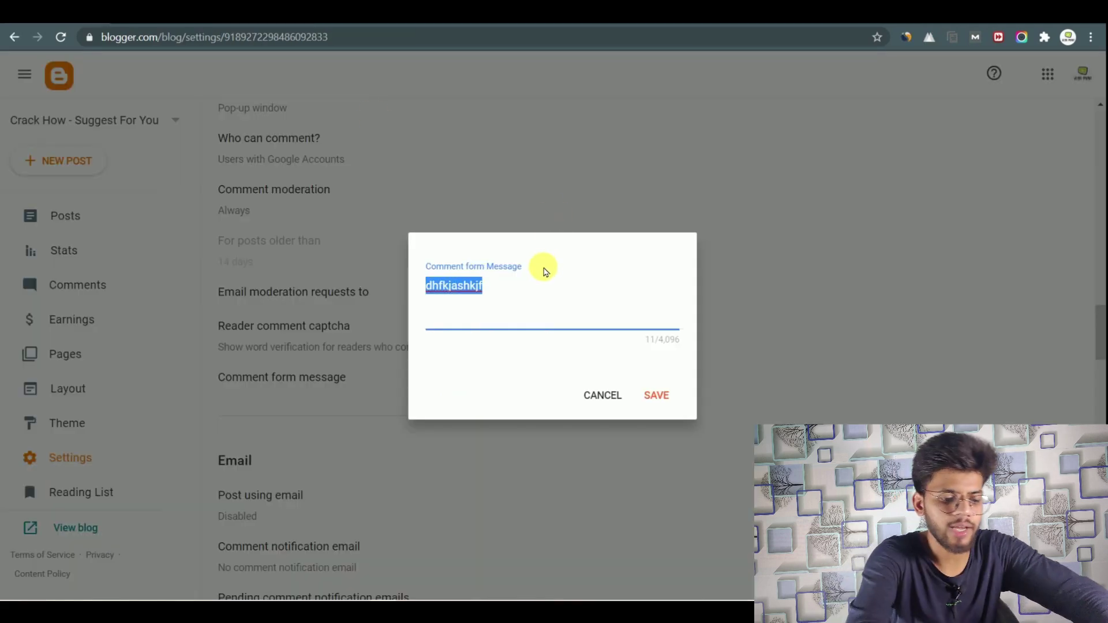
Step: Replace the comment form message with "galt massage mat karna" and save it
{"action": "key", "text": "BackSpace"}
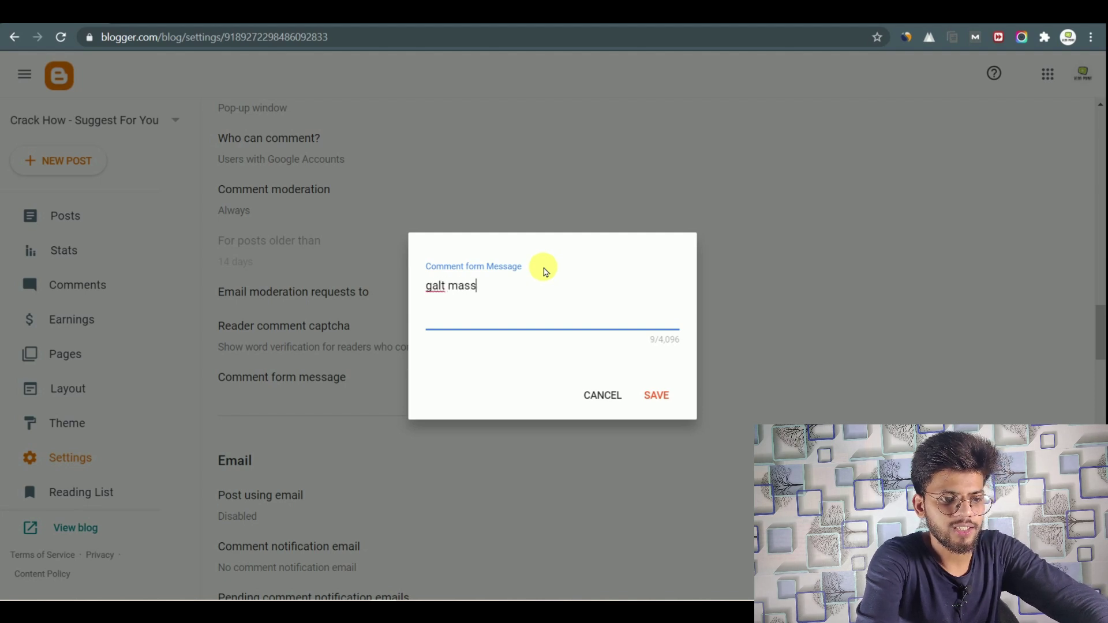
{"action": "type", "text": "galt massage mat karna"}
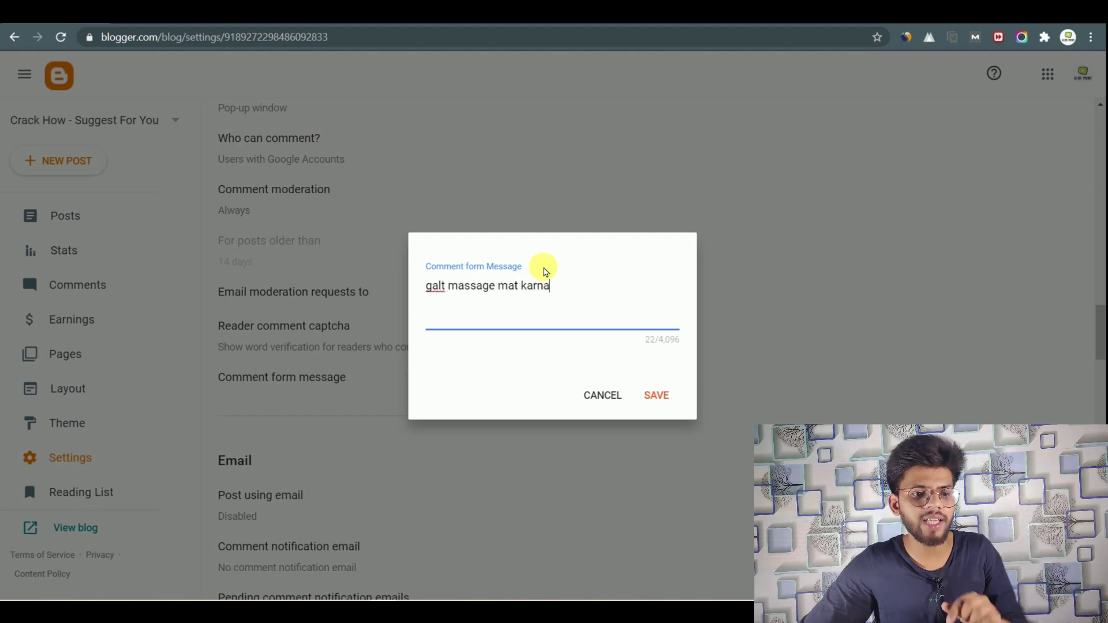
{"action": "left_click", "coordinate": [678, 405]}
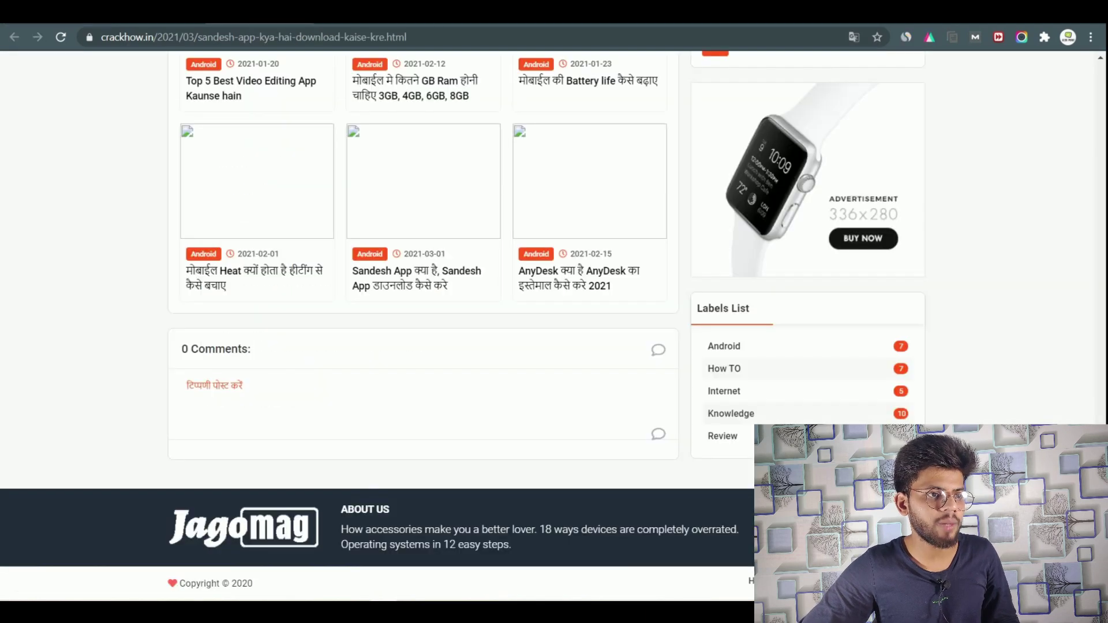
Step: Open the Mobile Number port post from the live blog's homepage and check the message in its pop-up comment form
{"action": "left_click", "coordinate": [60, 37]}
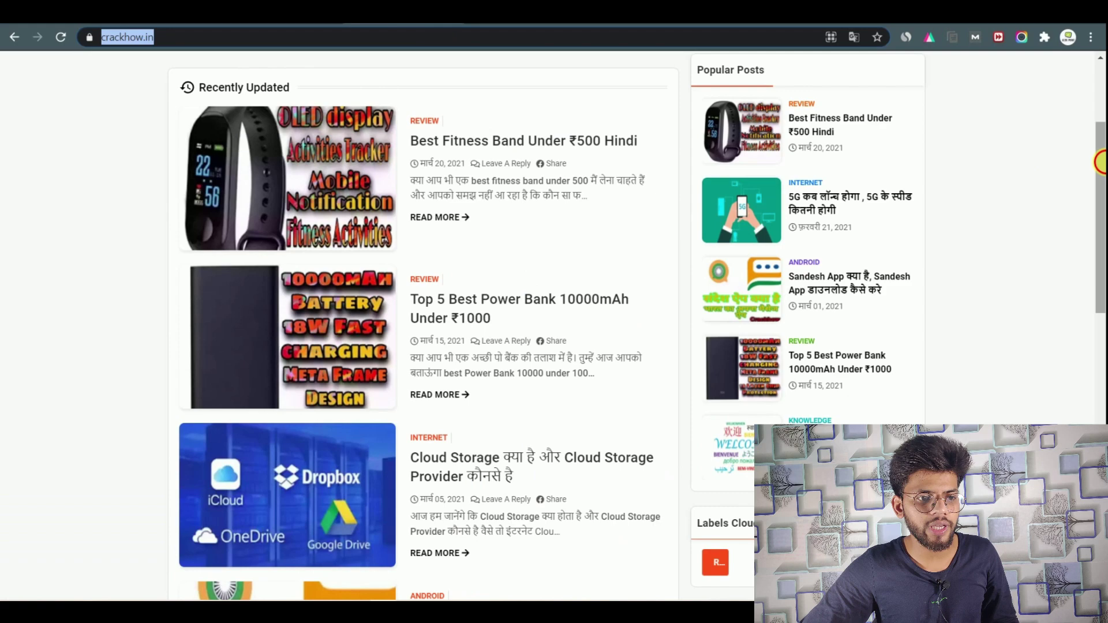
{"action": "scroll", "coordinate": [423, 323], "scroll_direction": "down", "scroll_amount": 10}
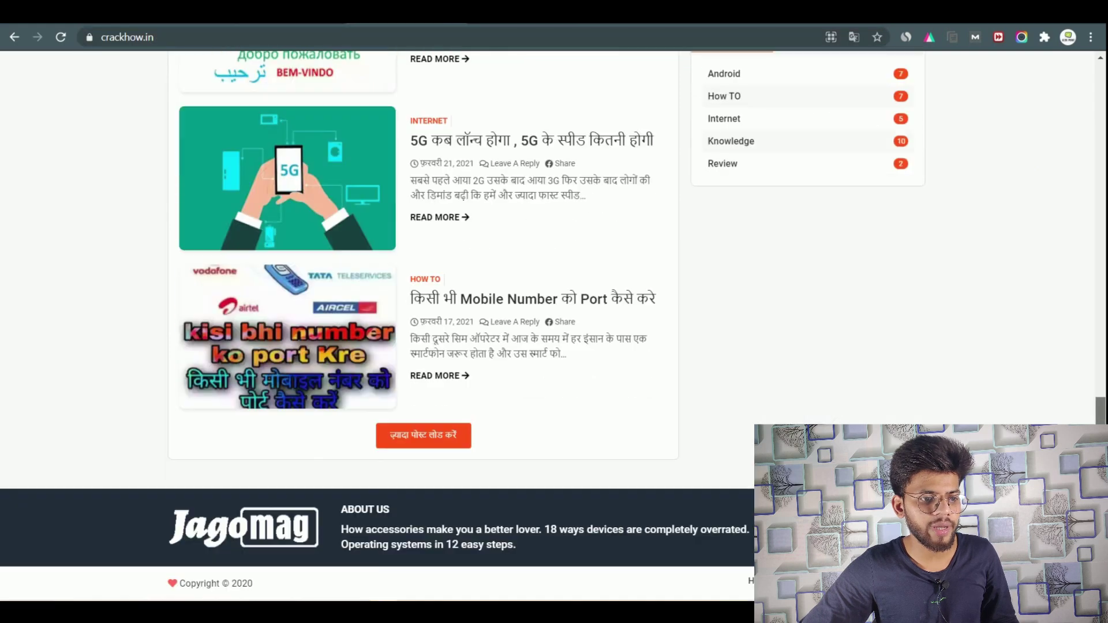
{"action": "left_click", "coordinate": [507, 303]}
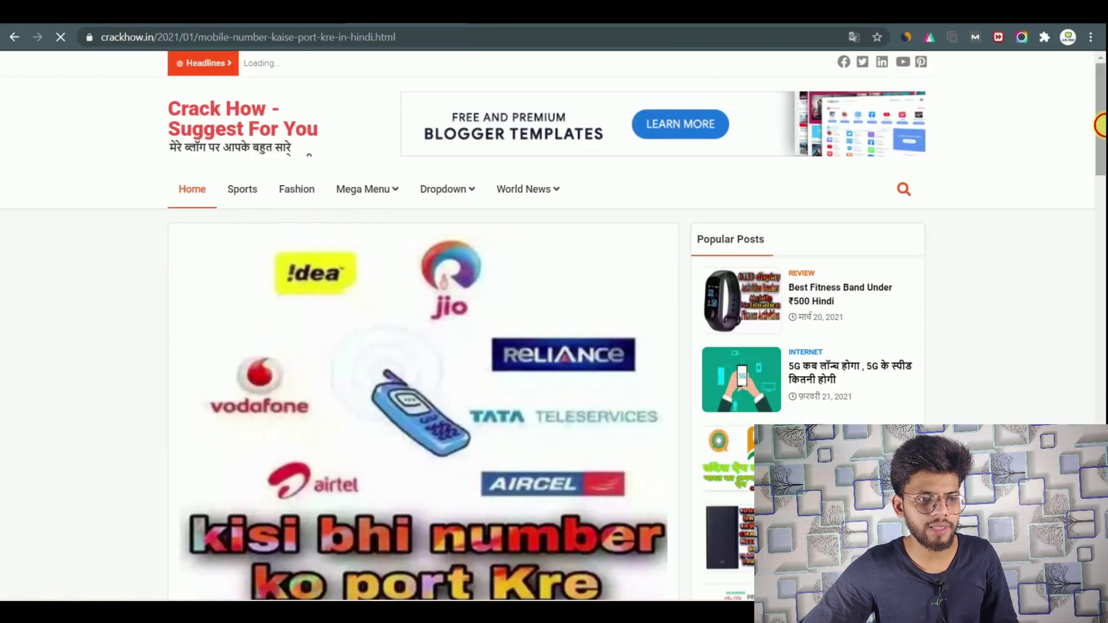
{"action": "scroll", "coordinate": [423, 323], "scroll_direction": "down", "scroll_amount": 15}
{"action": "scroll", "coordinate": [611, 495], "scroll_direction": "down", "scroll_amount": 8}
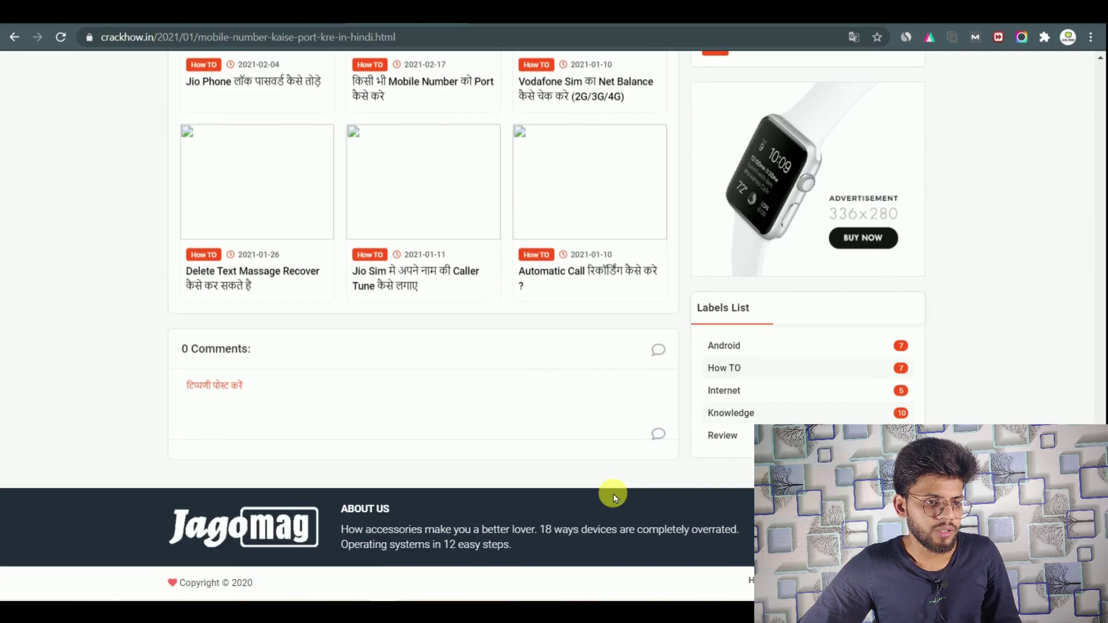
{"action": "left_click", "coordinate": [203, 387]}
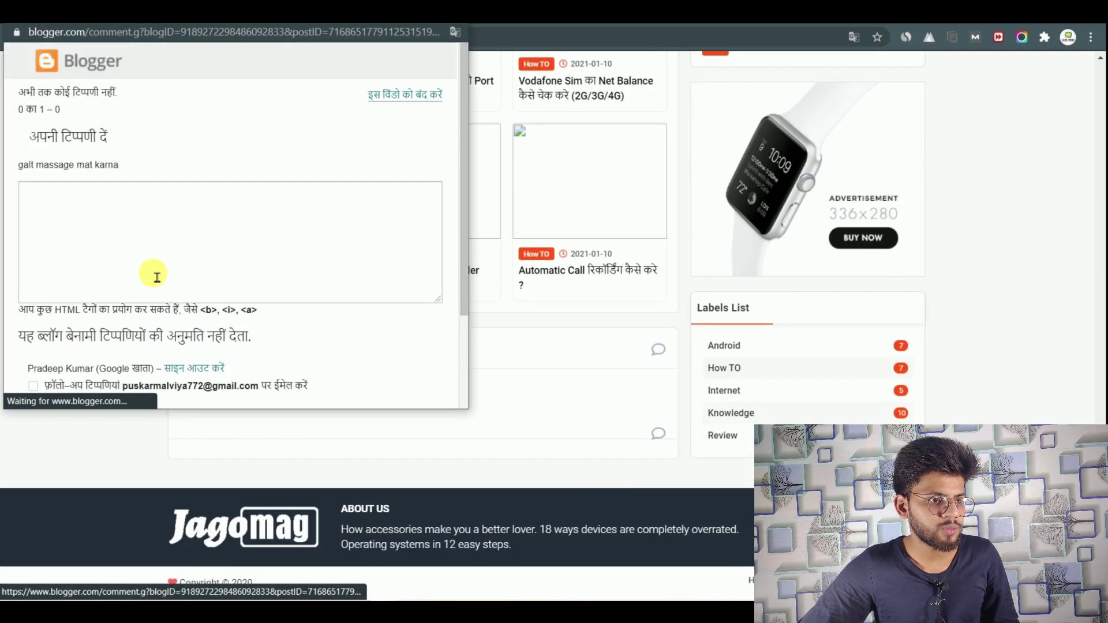
Step: Examine the custom message and captcha in the pop-up comment form, and close the form and the live post
{"action": "scroll", "coordinate": [162, 282], "scroll_direction": "down", "scroll_amount": 3}
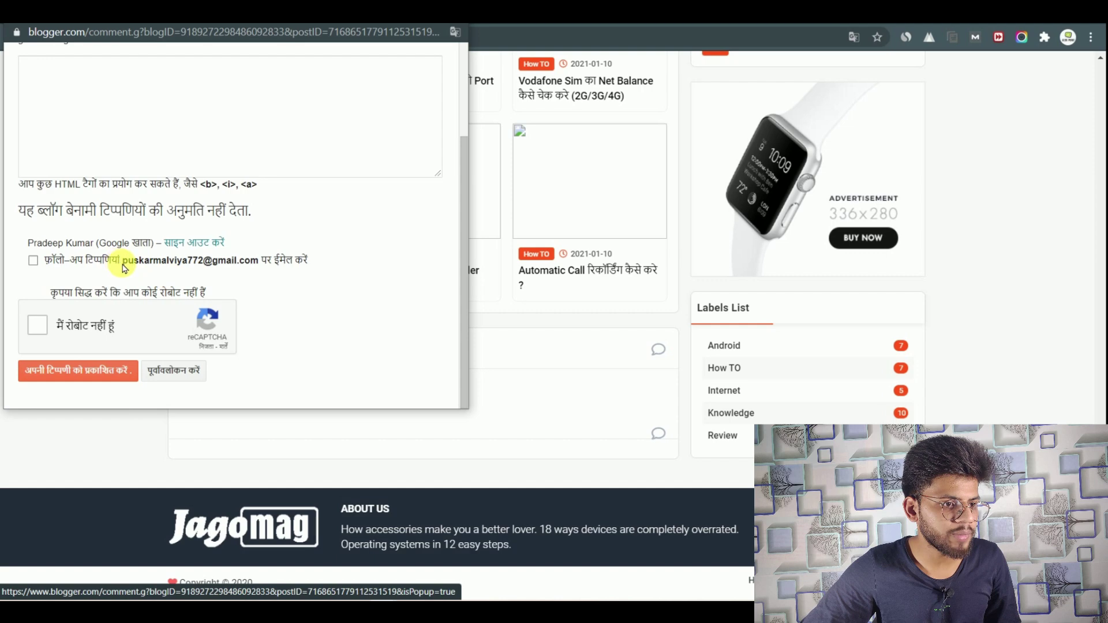
{"action": "scroll", "coordinate": [138, 290], "scroll_direction": "up", "scroll_amount": 3}
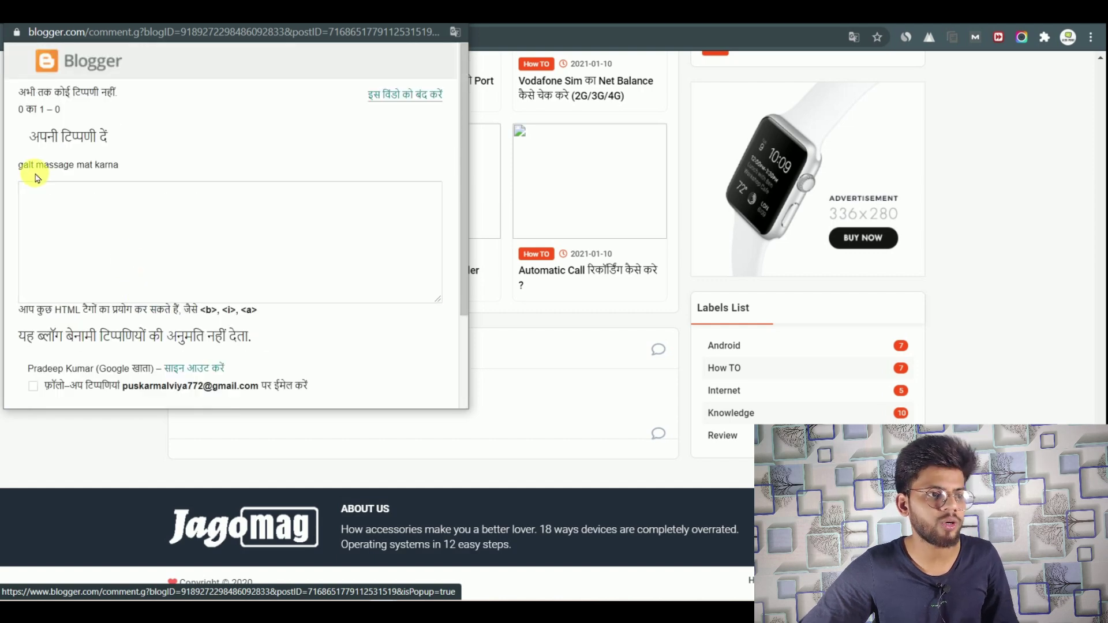
{"action": "left_click_drag", "start_coordinate": [28, 173], "coordinate": [128, 168]}
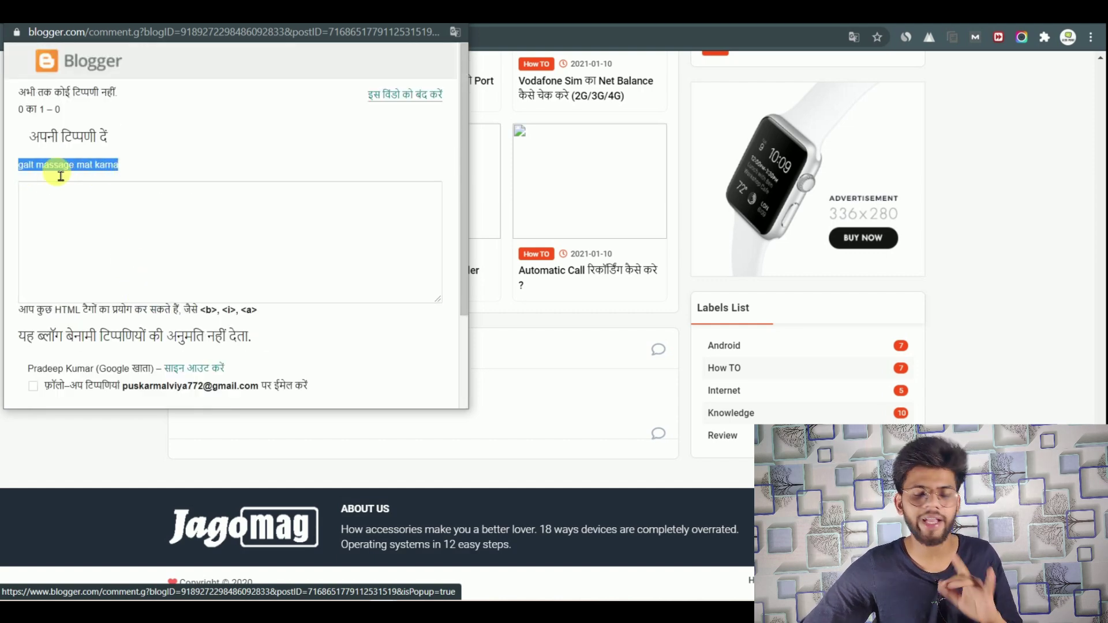
{"action": "key", "text": "ctrl+w"}
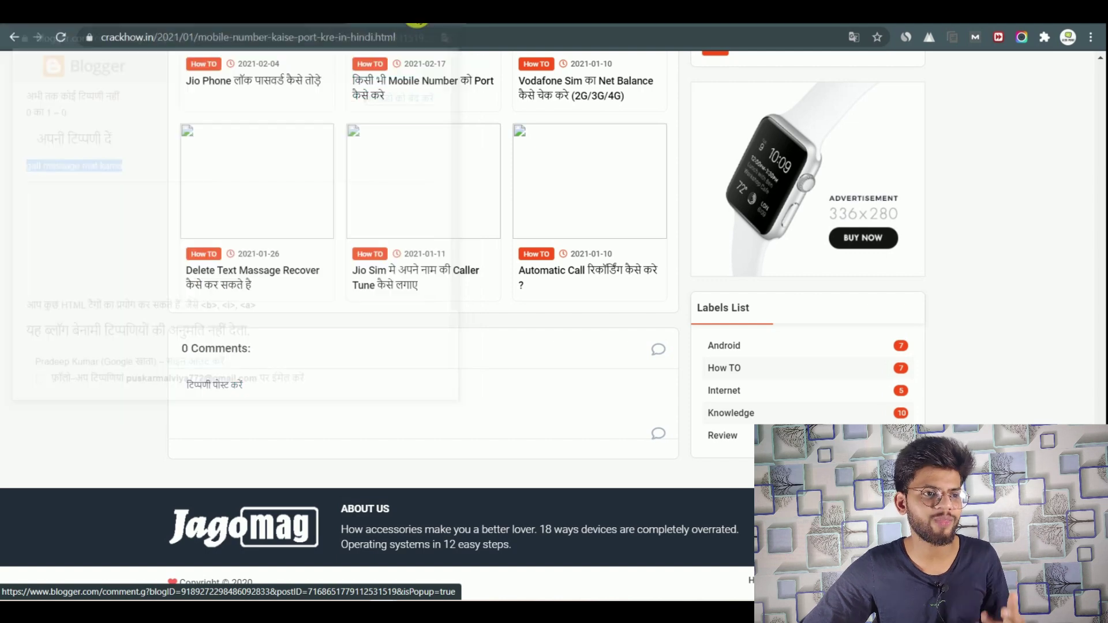
{"action": "key", "text": "ctrl+w"}
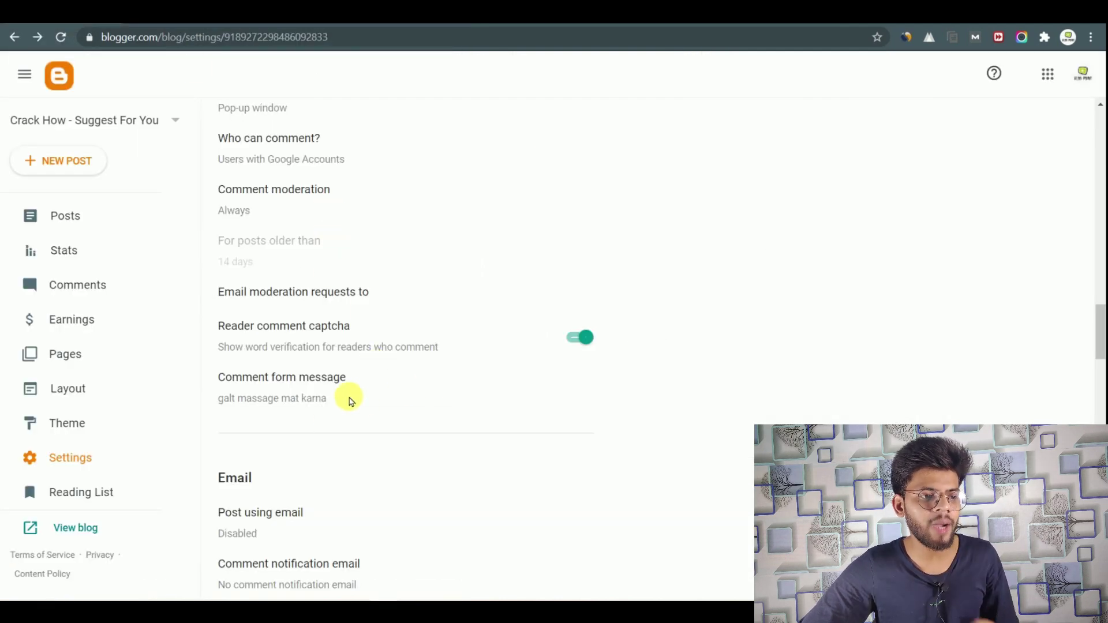
Step: Review the Post using email options in the Email settings and close them without saving
{"action": "scroll", "coordinate": [356, 394], "scroll_direction": "down", "scroll_amount": 5}
{"action": "left_click_drag", "start_coordinate": [220, 189], "coordinate": [302, 189]}
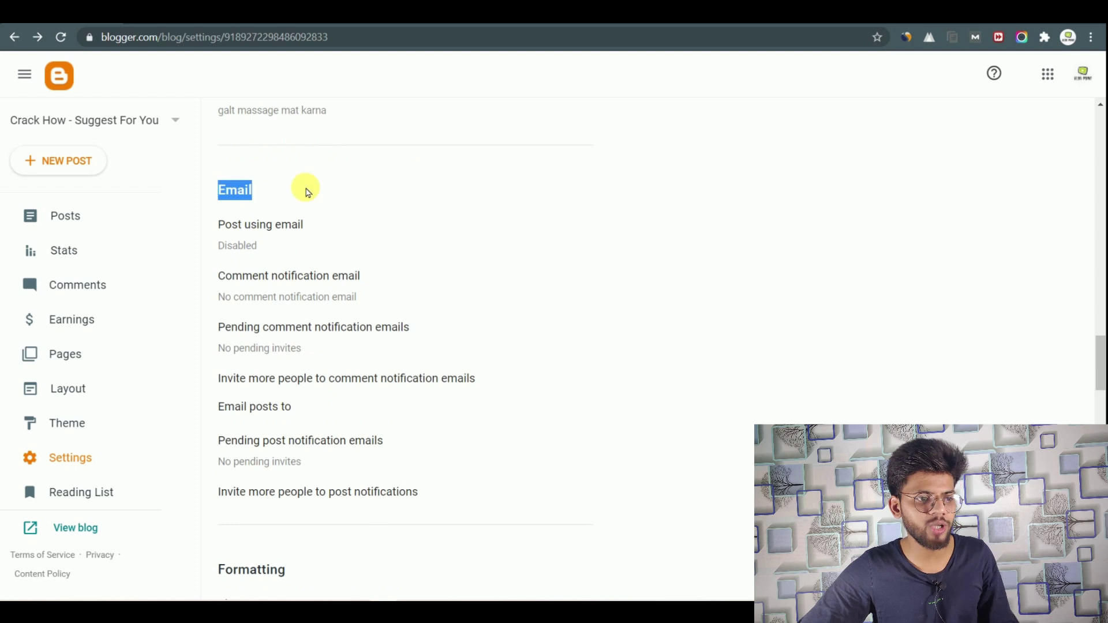
{"action": "left_click", "coordinate": [275, 230]}
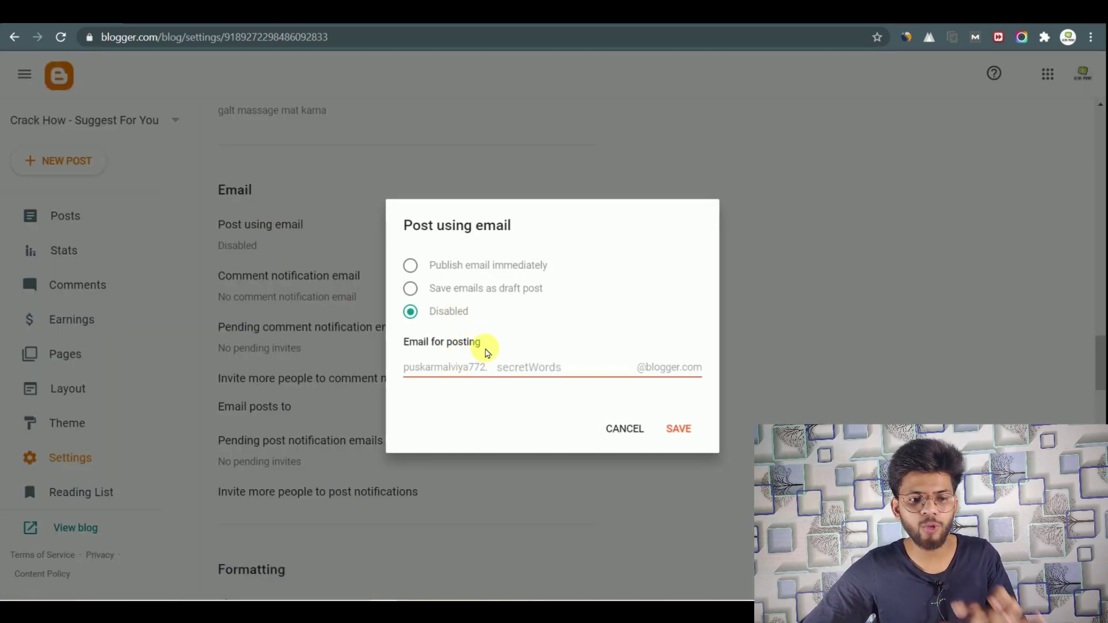
{"action": "left_click", "coordinate": [475, 271]}
{"action": "left_click", "coordinate": [464, 291]}
{"action": "left_click", "coordinate": [460, 311]}
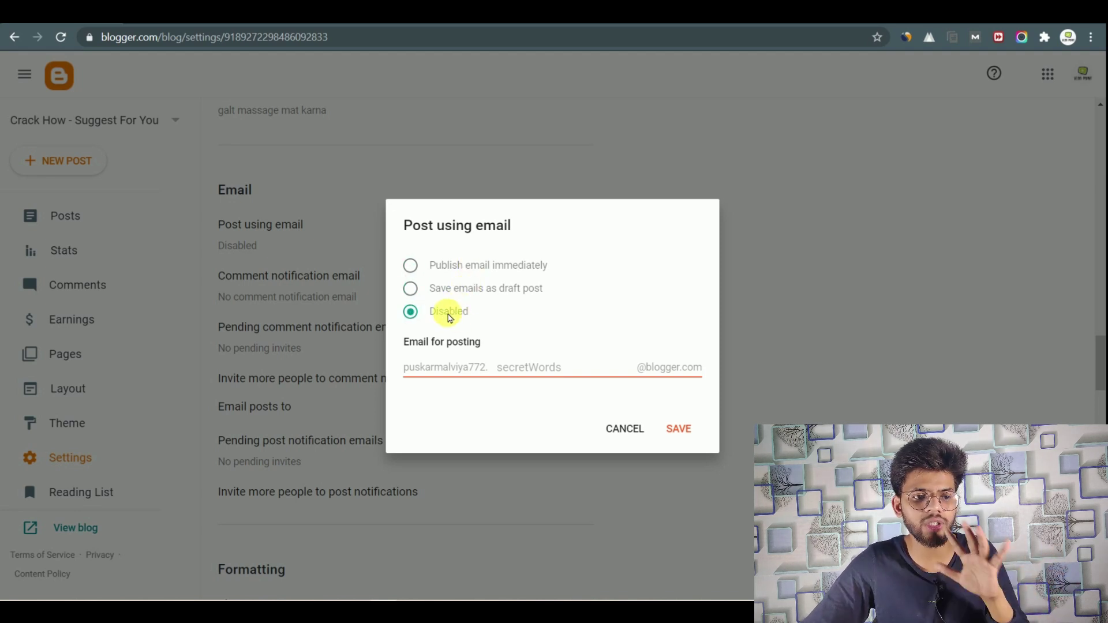
{"action": "left_click", "coordinate": [626, 430]}
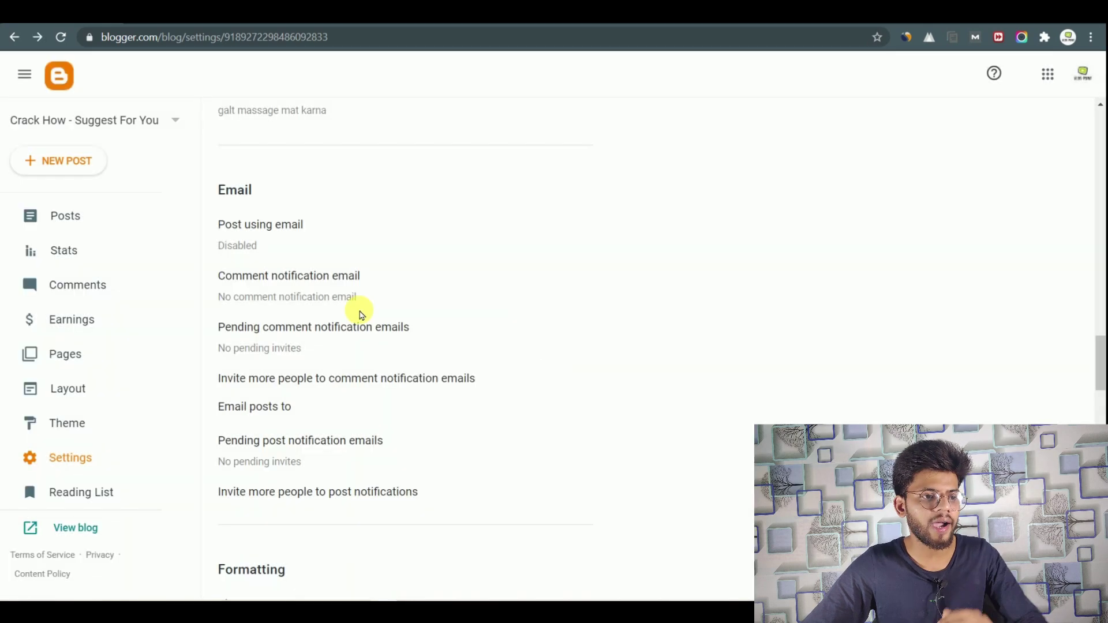
Step: View the comment notification email setting and the invitation form for comment notification emails, without sending any invitation
{"action": "left_click", "coordinate": [297, 276]}
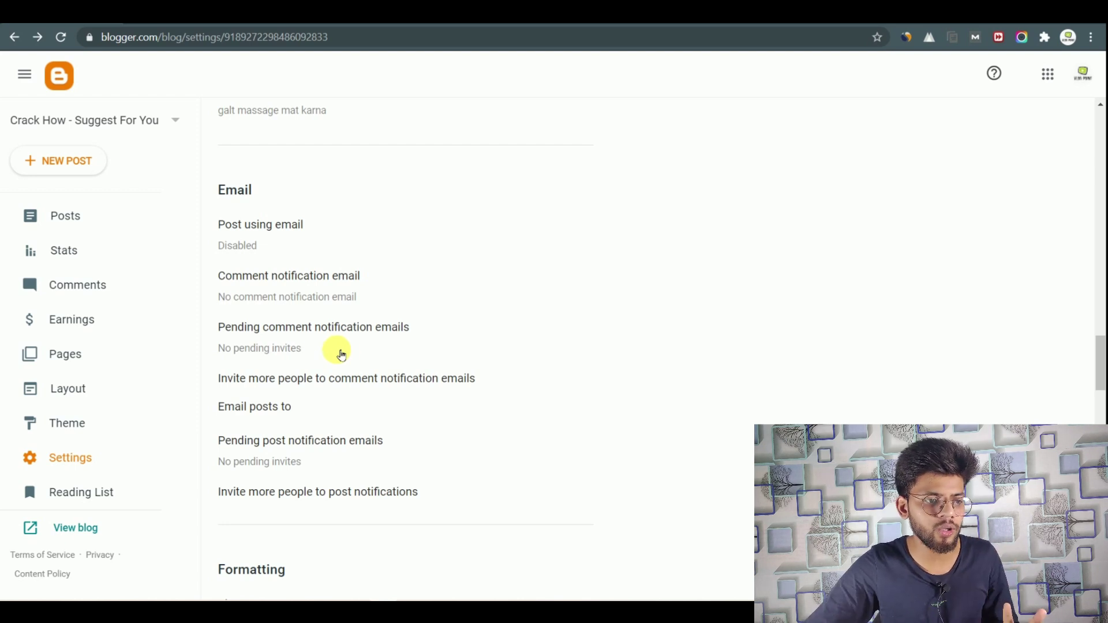
{"action": "left_click", "coordinate": [298, 376]}
{"action": "left_click", "coordinate": [479, 318]}
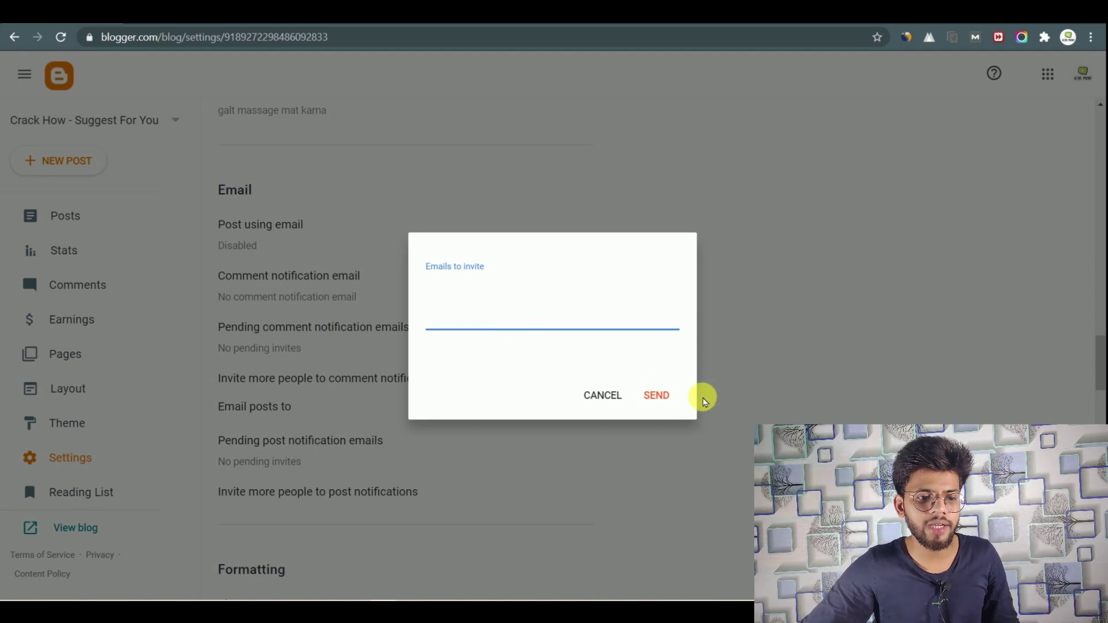
{"action": "left_click", "coordinate": [602, 393]}
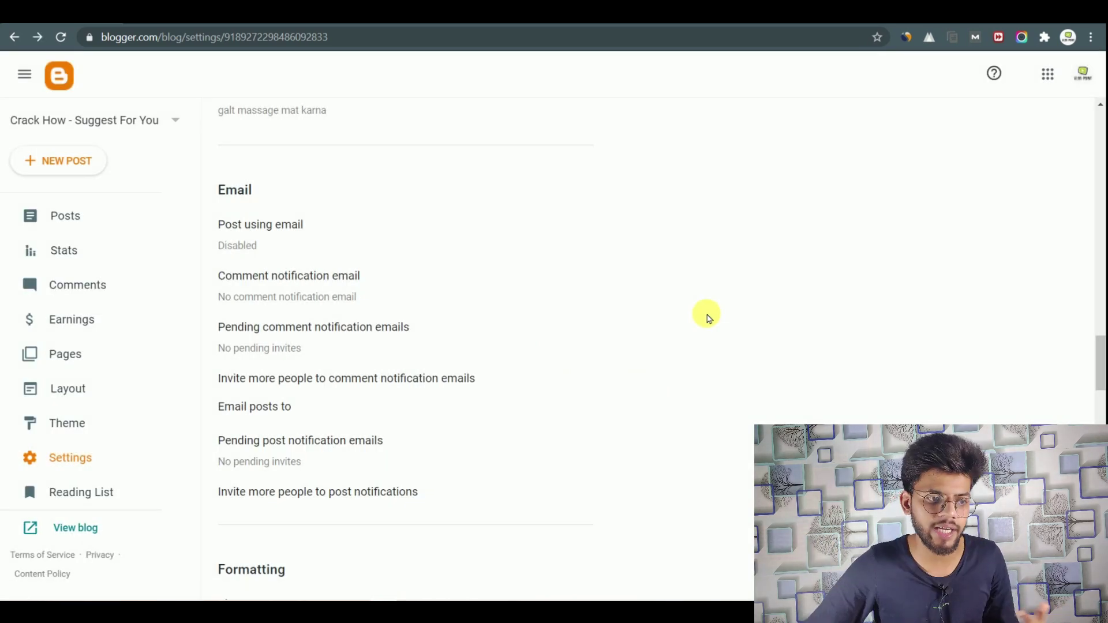
{"action": "left_click", "coordinate": [391, 379]}
{"action": "left_click", "coordinate": [524, 330]}
{"action": "left_click", "coordinate": [601, 394]}
Step: View the form for inviting more people to post notifications and cancel it without sending
{"action": "scroll", "coordinate": [496, 381], "scroll_direction": "down", "scroll_amount": 1}
{"action": "scroll", "coordinate": [404, 375], "scroll_direction": "down", "scroll_amount": 1}
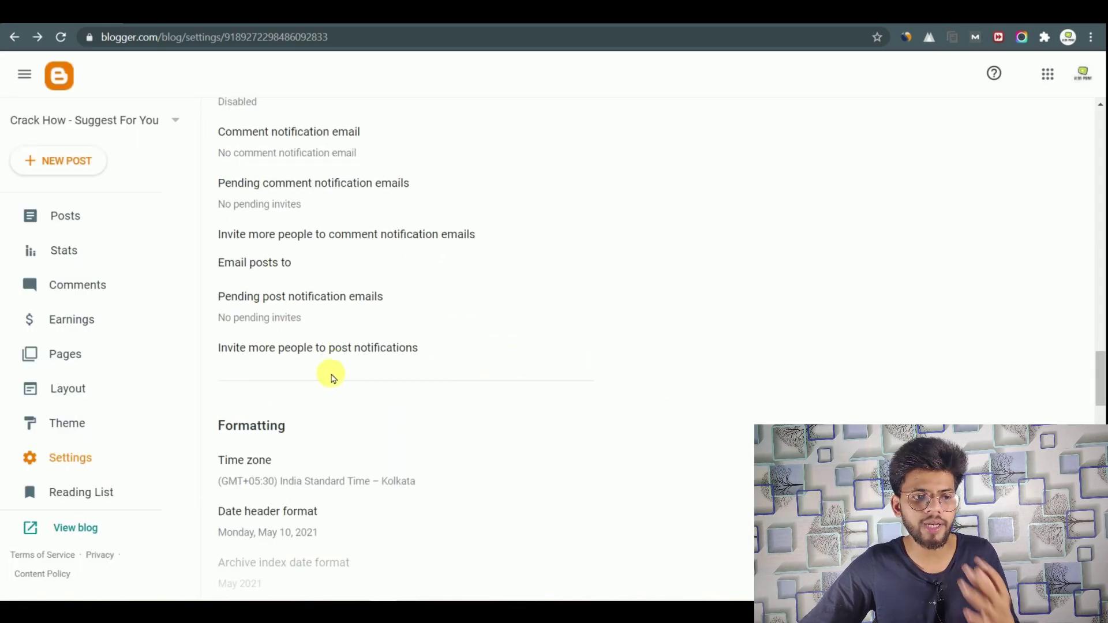
{"action": "left_click", "coordinate": [314, 360]}
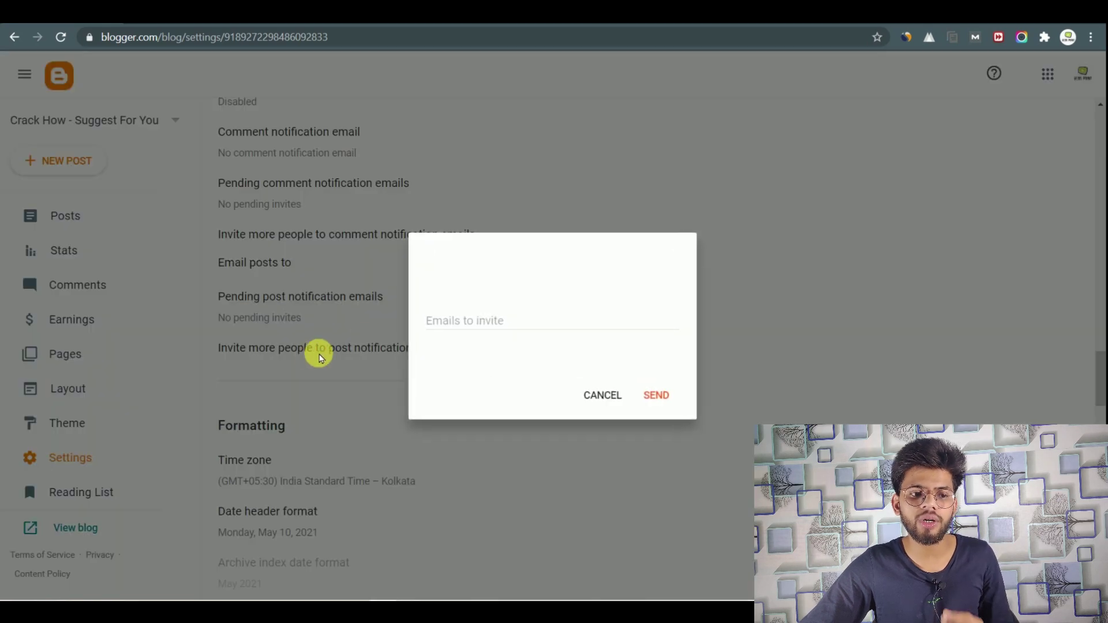
{"action": "left_click", "coordinate": [470, 325]}
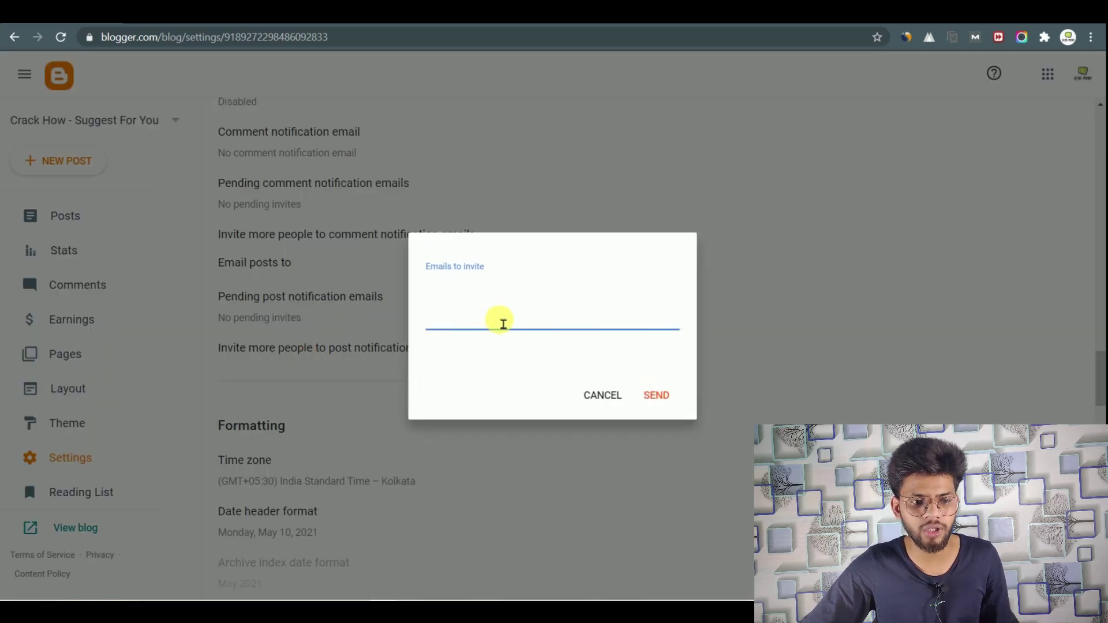
{"action": "left_click", "coordinate": [602, 395]}
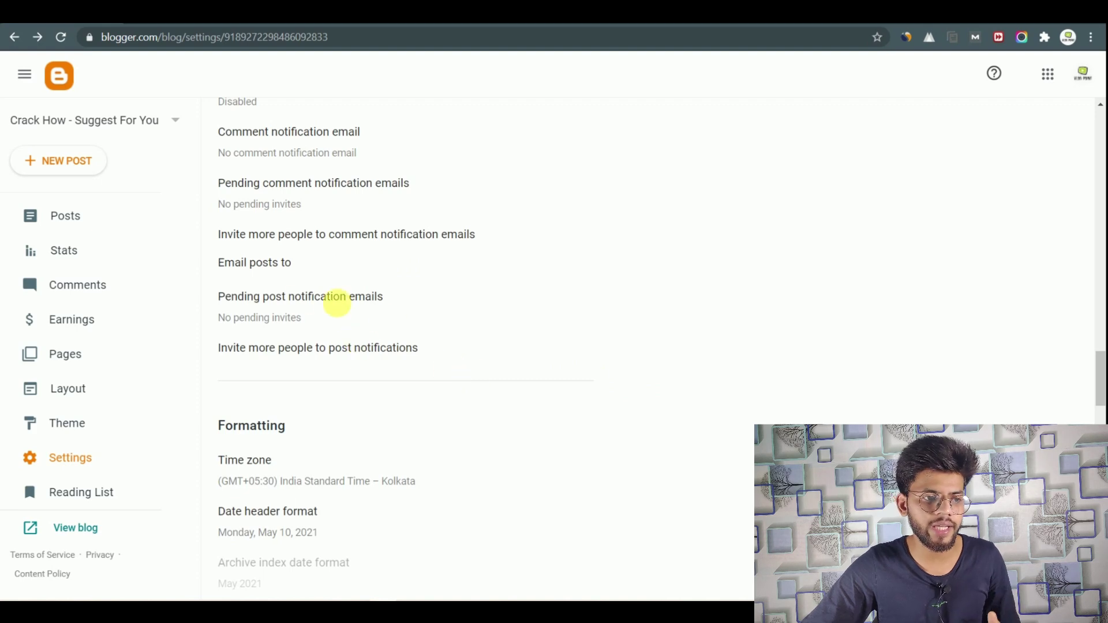
{"action": "left_click", "coordinate": [337, 351]}
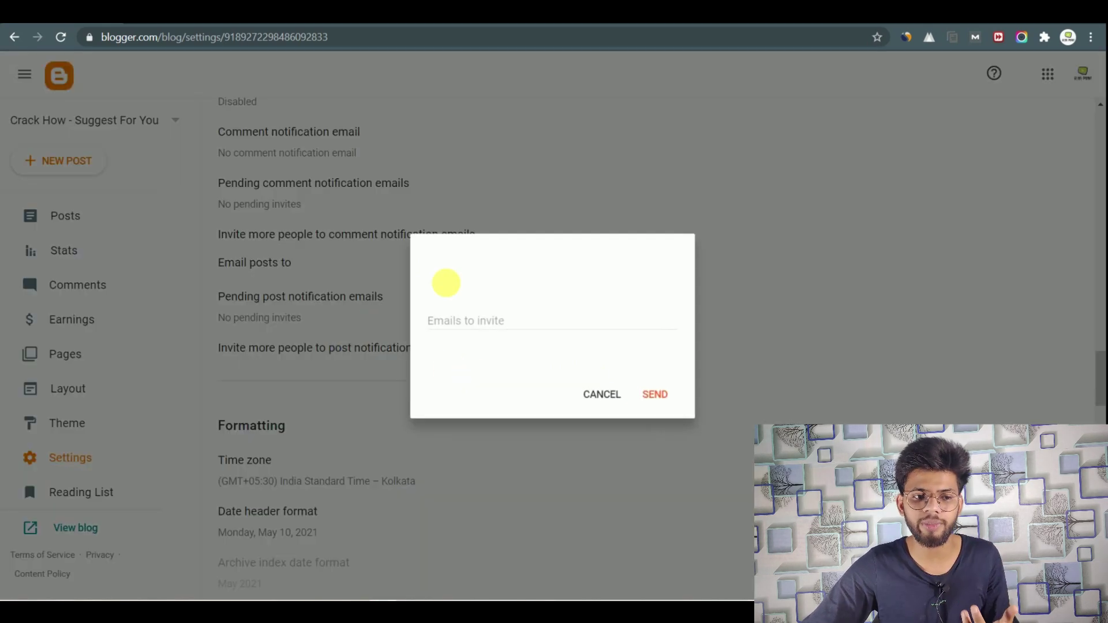
{"action": "left_click", "coordinate": [504, 311]}
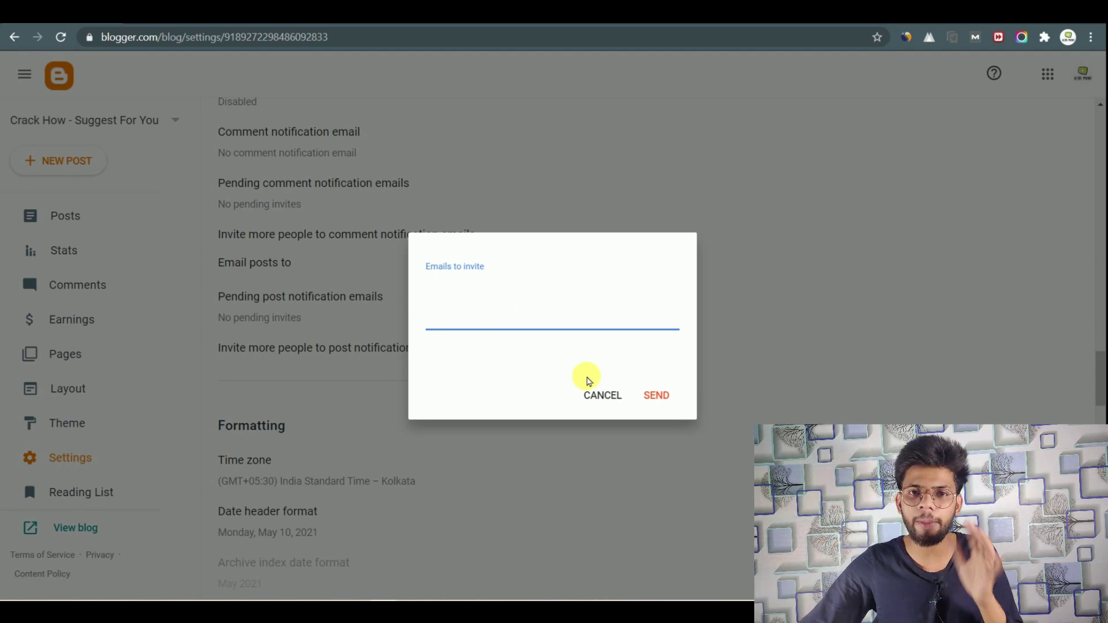
{"action": "left_click", "coordinate": [604, 395]}
Step: Browse the available time zones in the Formatting settings and close the list without saving
{"action": "scroll", "coordinate": [425, 287], "scroll_direction": "down", "scroll_amount": 3}
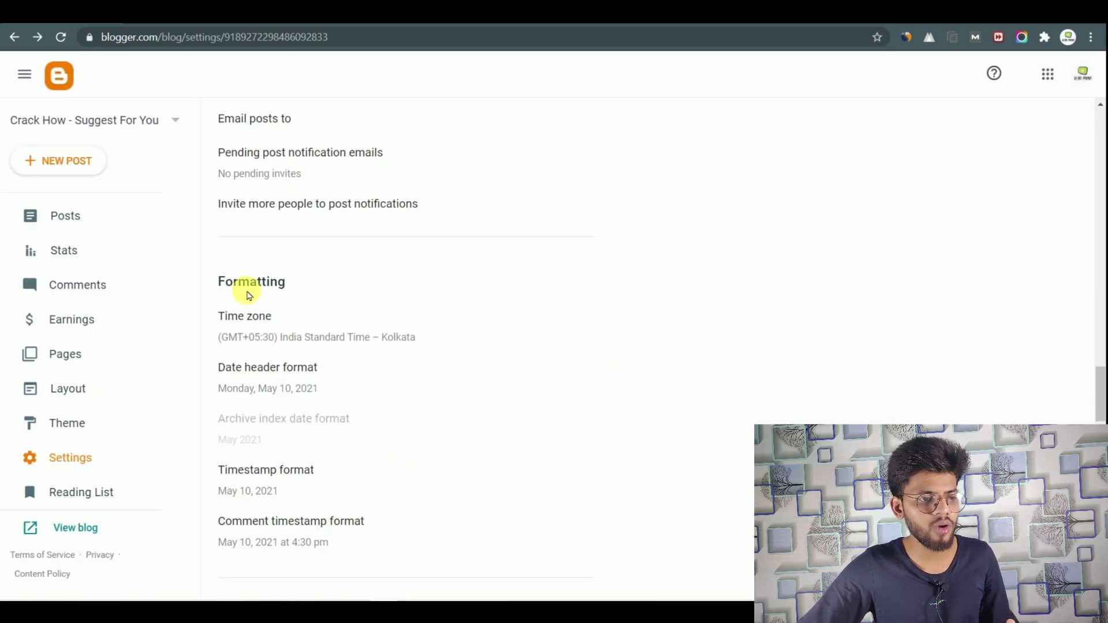
{"action": "left_click_drag", "start_coordinate": [223, 283], "coordinate": [289, 294]}
{"action": "left_click", "coordinate": [281, 324]}
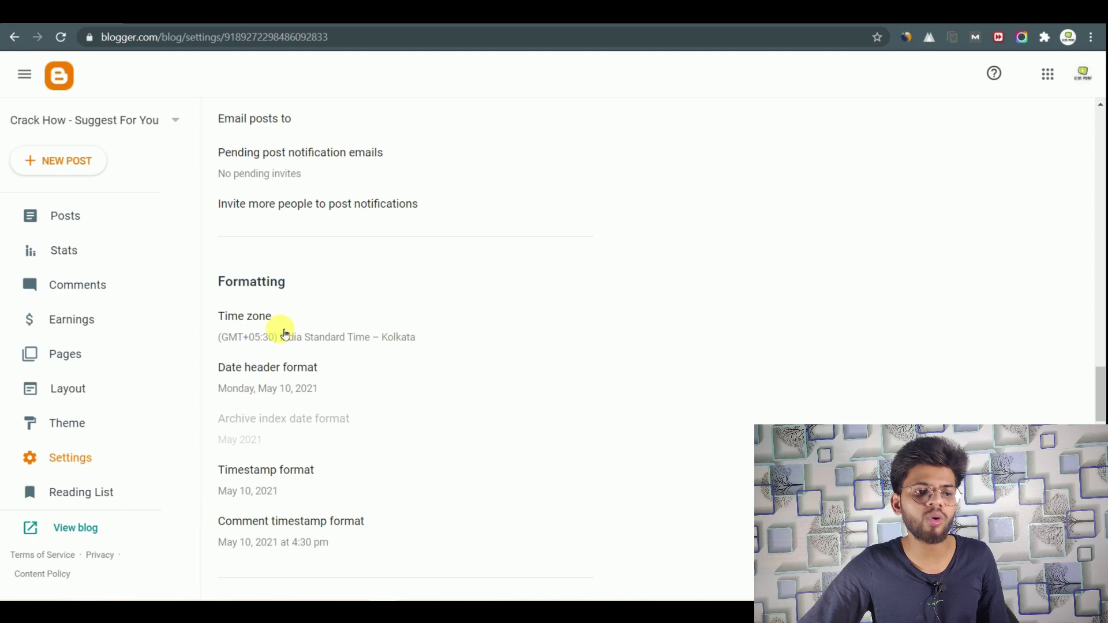
{"action": "left_click_drag", "start_coordinate": [714, 190], "coordinate": [715, 222]}
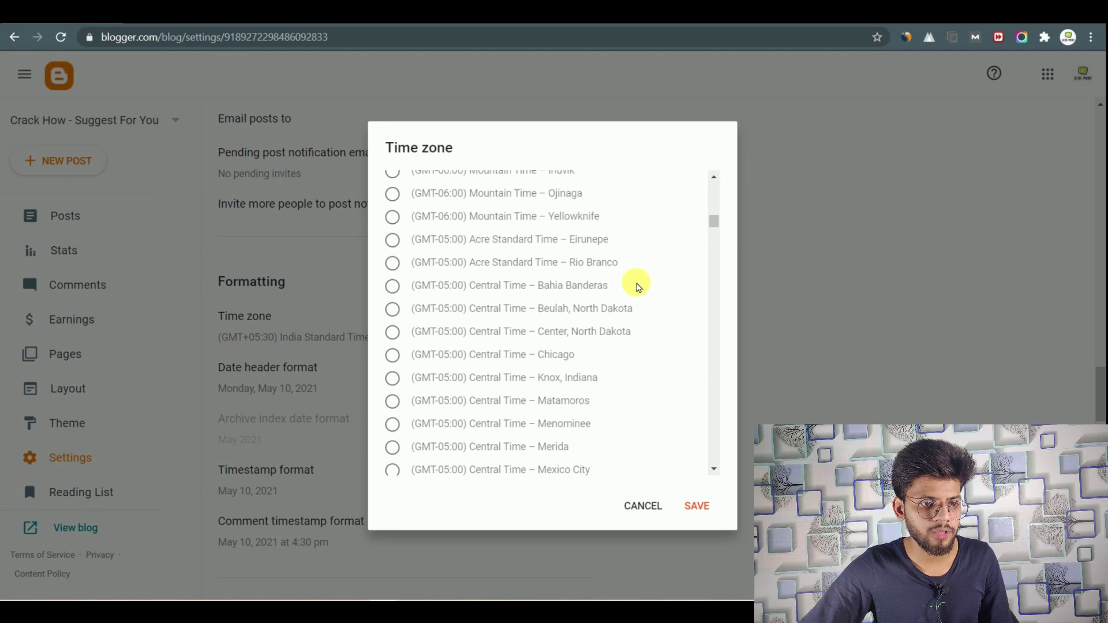
{"action": "scroll", "coordinate": [637, 287], "scroll_direction": "up", "scroll_amount": 5}
{"action": "scroll", "coordinate": [637, 287], "scroll_direction": "down", "scroll_amount": 8}
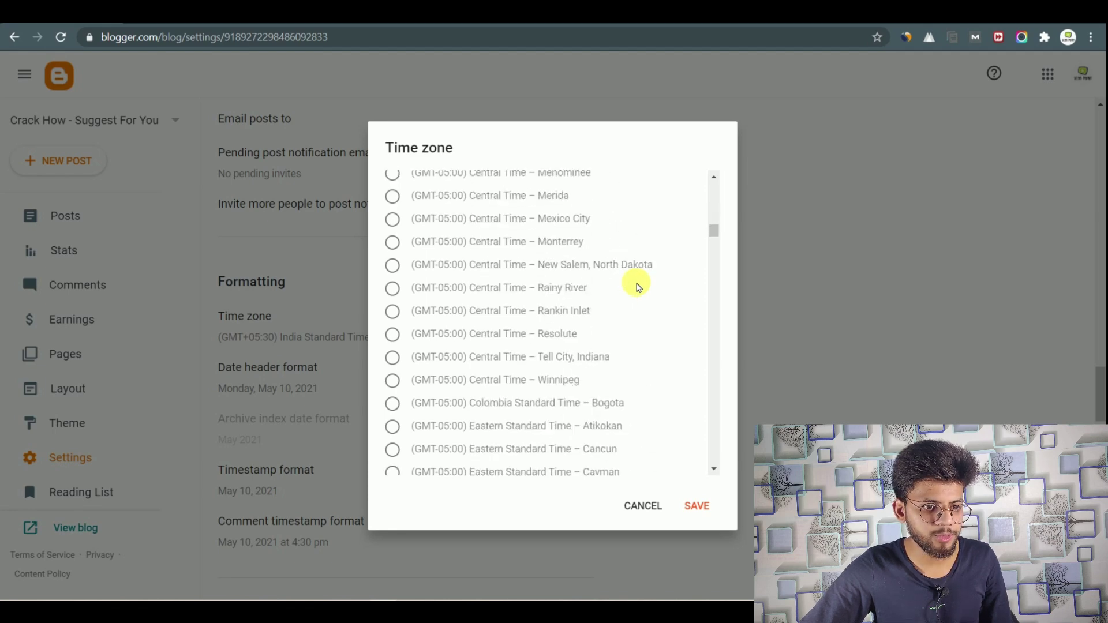
{"action": "scroll", "coordinate": [638, 287], "scroll_direction": "down", "scroll_amount": 7}
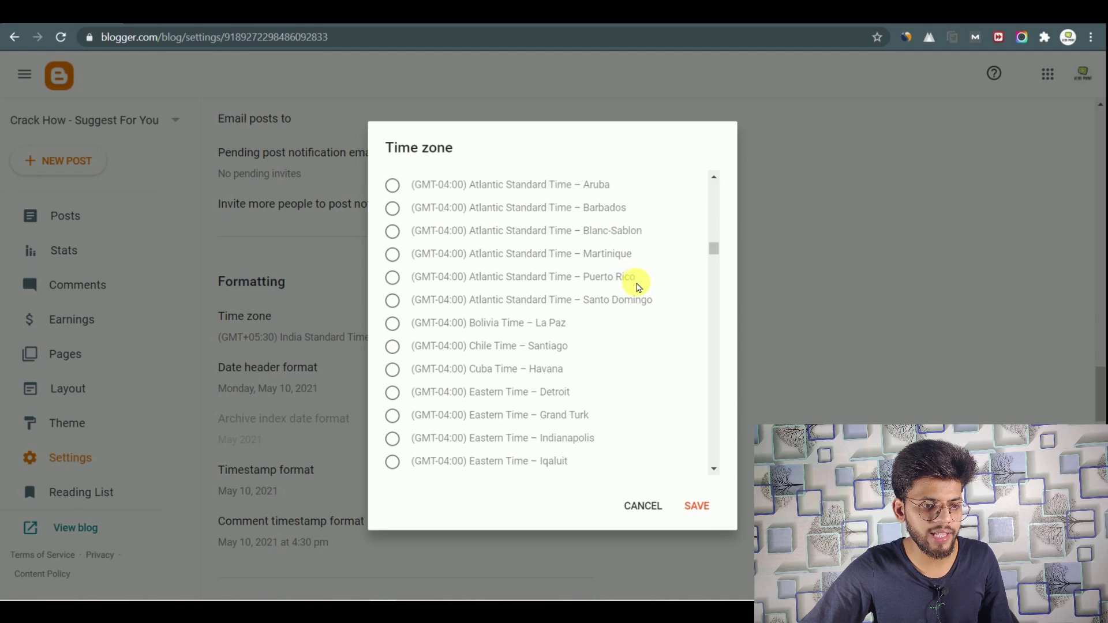
{"action": "scroll", "coordinate": [641, 323], "scroll_direction": "up", "scroll_amount": 1}
{"action": "left_click", "coordinate": [642, 506]}
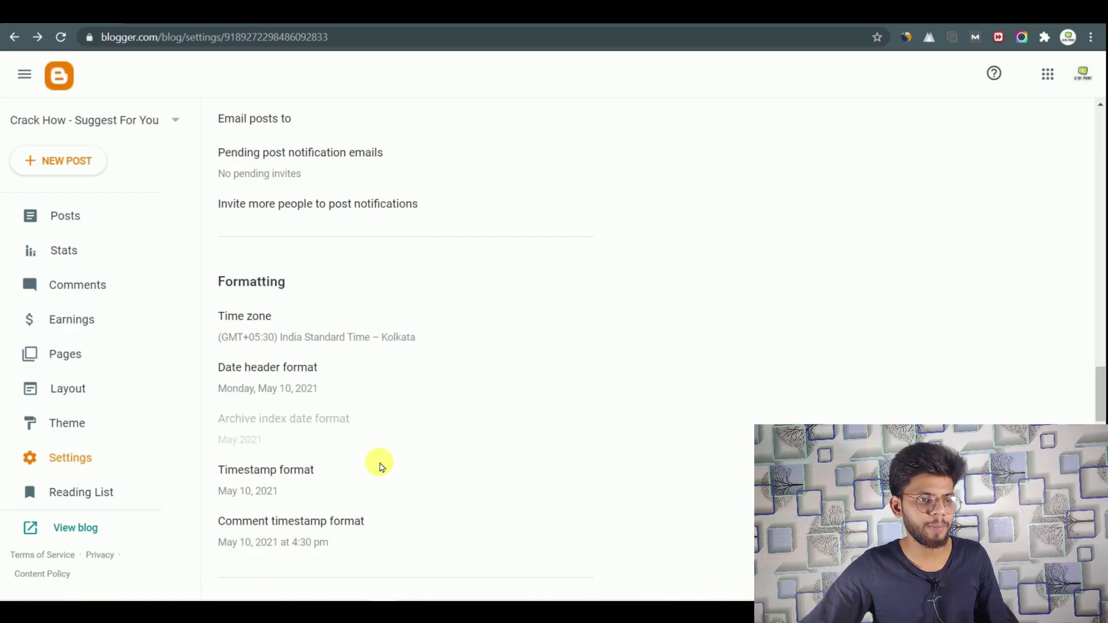
Step: Review the date header format and comment timestamp format options, cancelling each without changes
{"action": "left_click", "coordinate": [273, 374]}
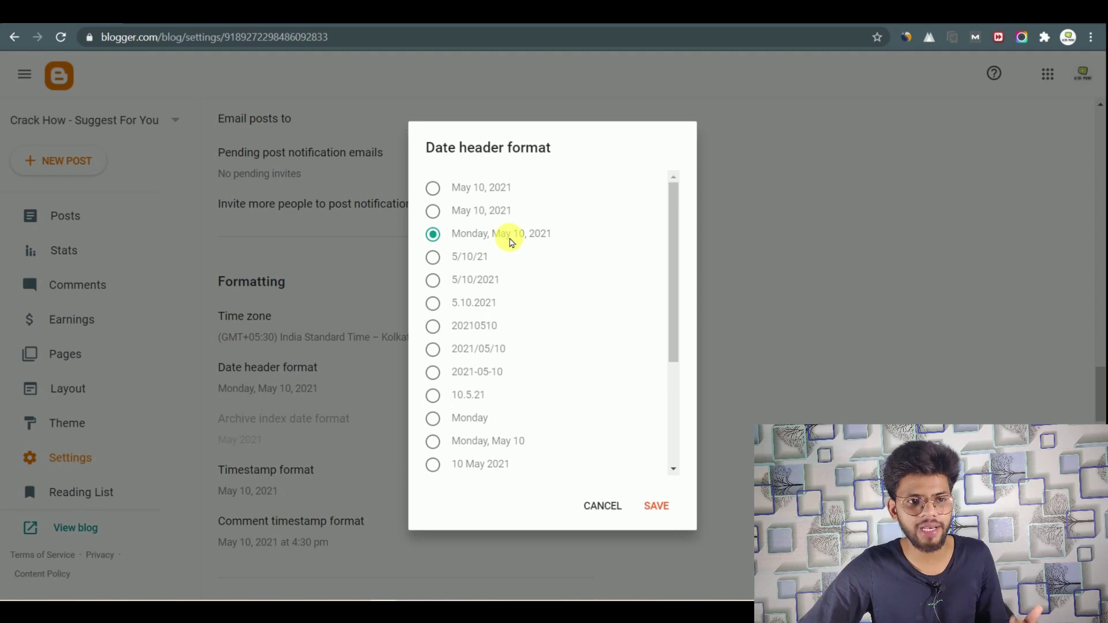
{"action": "left_click", "coordinate": [602, 506]}
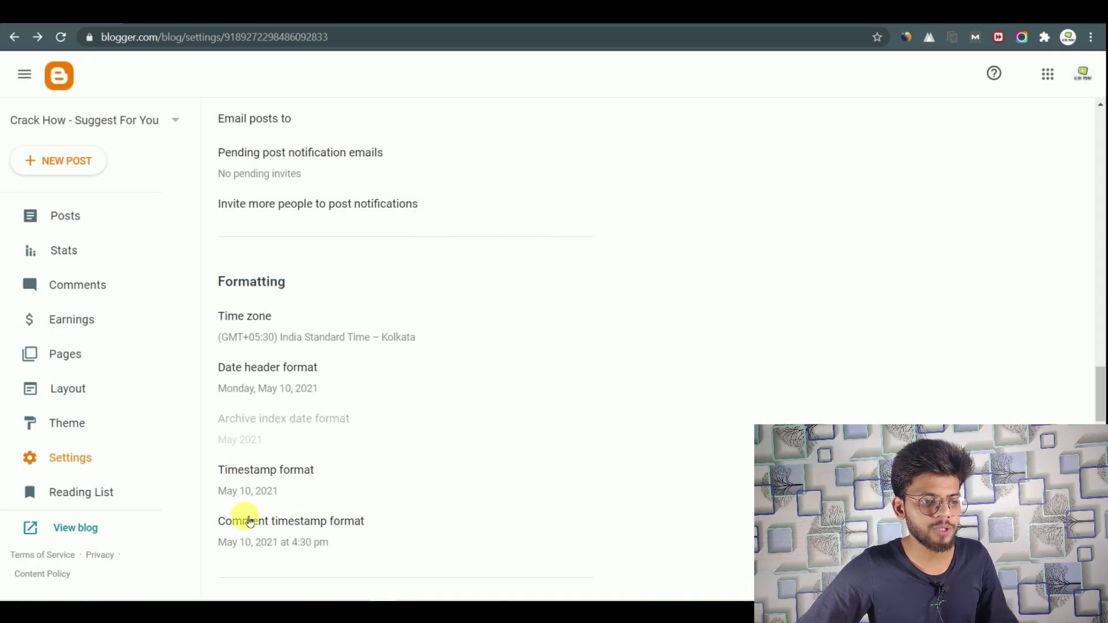
{"action": "left_click", "coordinate": [302, 530]}
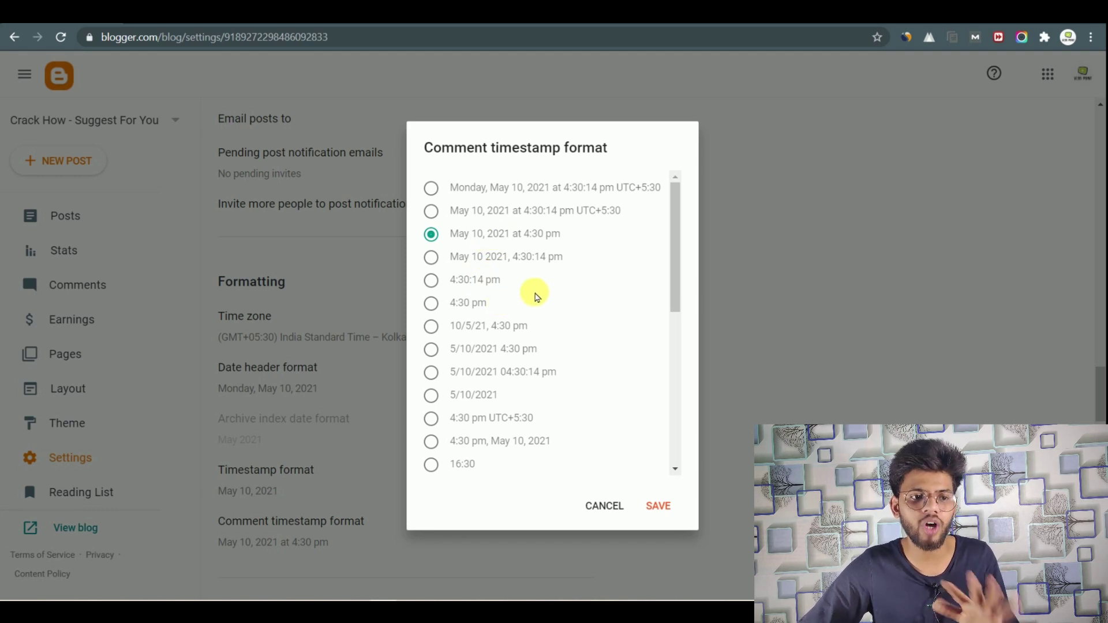
{"action": "left_click", "coordinate": [603, 505]}
Step: Examine the Meta tags settings and highlight the section heading and the Enable search description label
{"action": "scroll", "coordinate": [614, 491], "scroll_direction": "down", "scroll_amount": 4}
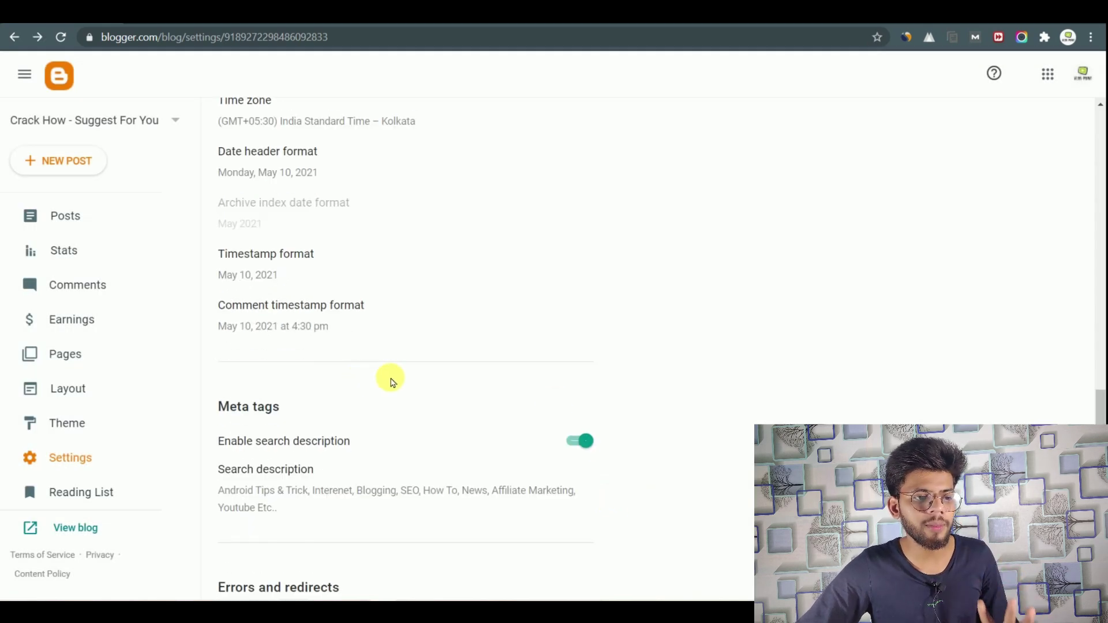
{"action": "scroll", "coordinate": [391, 381], "scroll_direction": "down", "scroll_amount": 2}
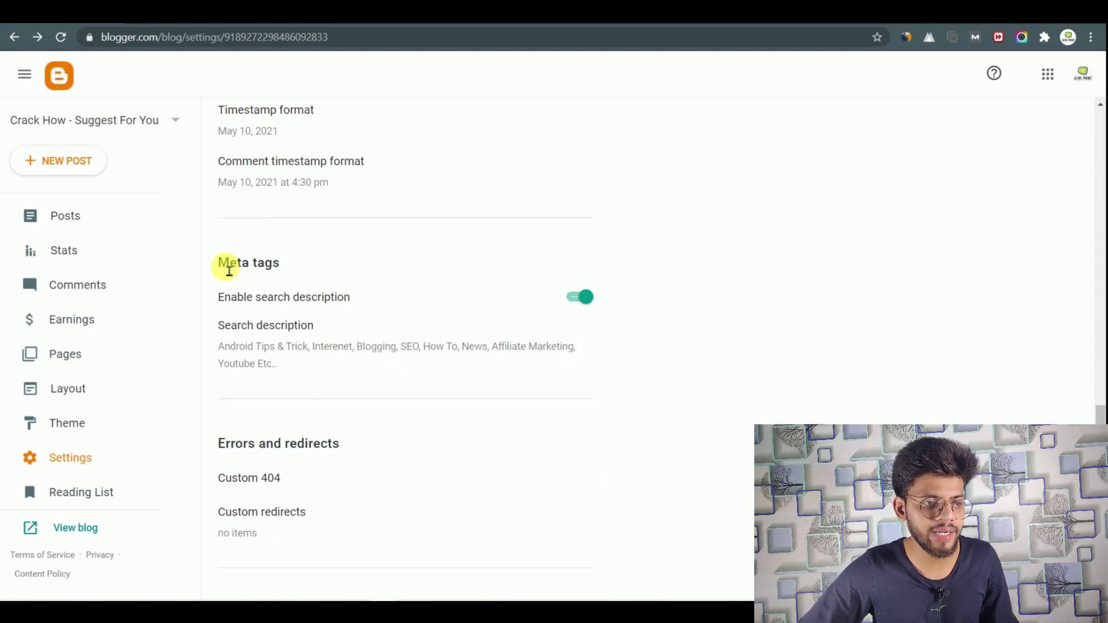
{"action": "left_click_drag", "start_coordinate": [219, 264], "coordinate": [279, 263]}
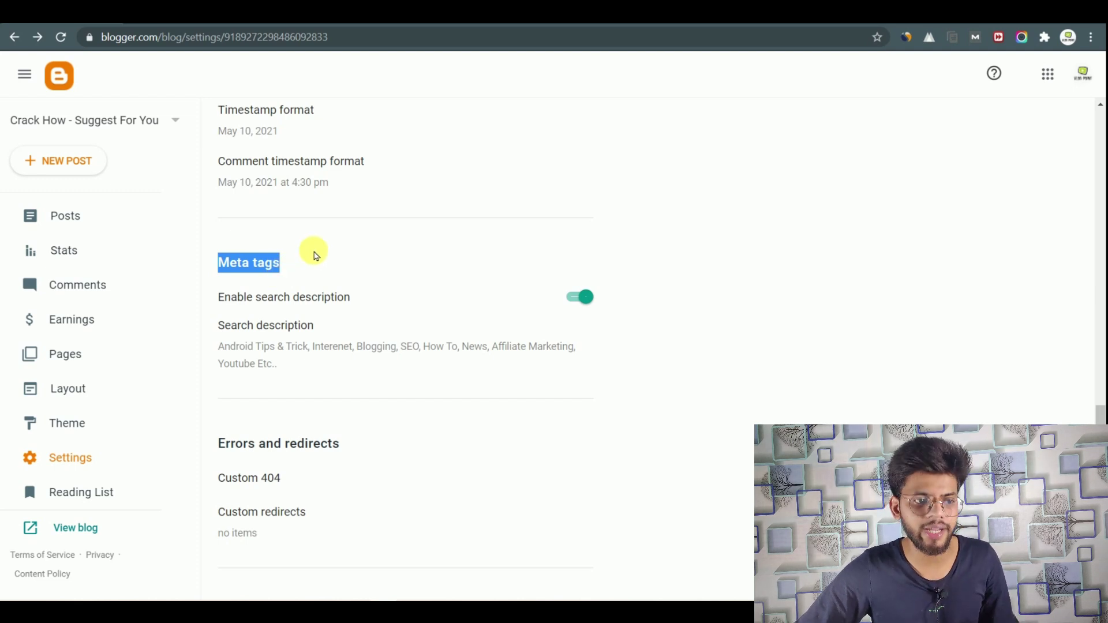
{"action": "left_click_drag", "start_coordinate": [225, 302], "coordinate": [292, 299]}
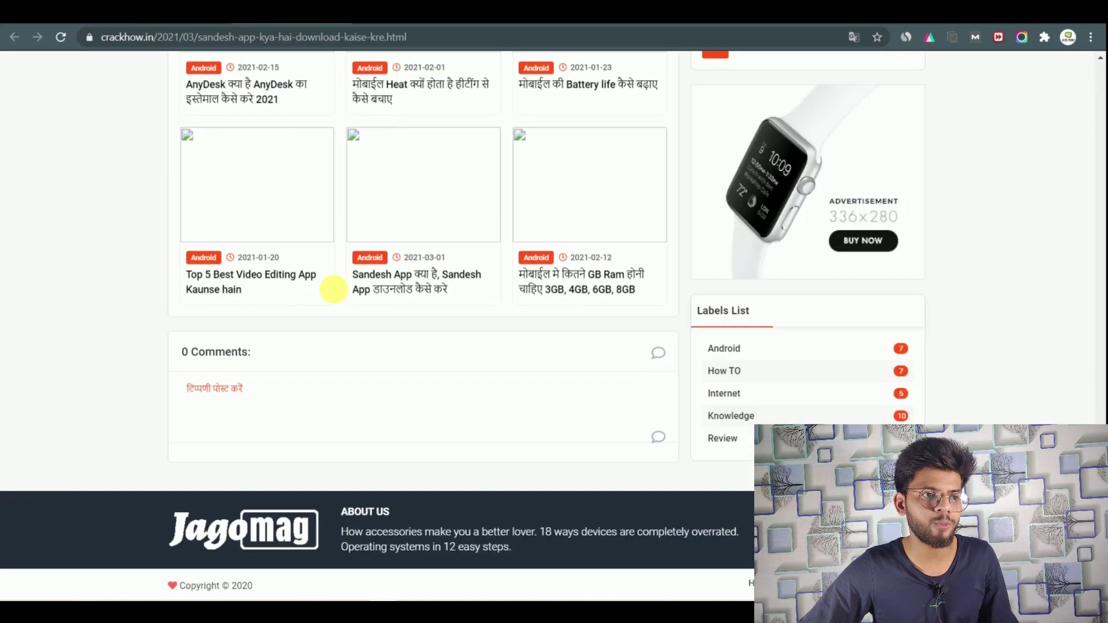
Step: Open the Best Fitness Band Under ₹500 Hindi post for editing, view its search description setting, and return to the blog settings
{"action": "scroll", "coordinate": [329, 289], "scroll_direction": "up", "scroll_amount": 5}
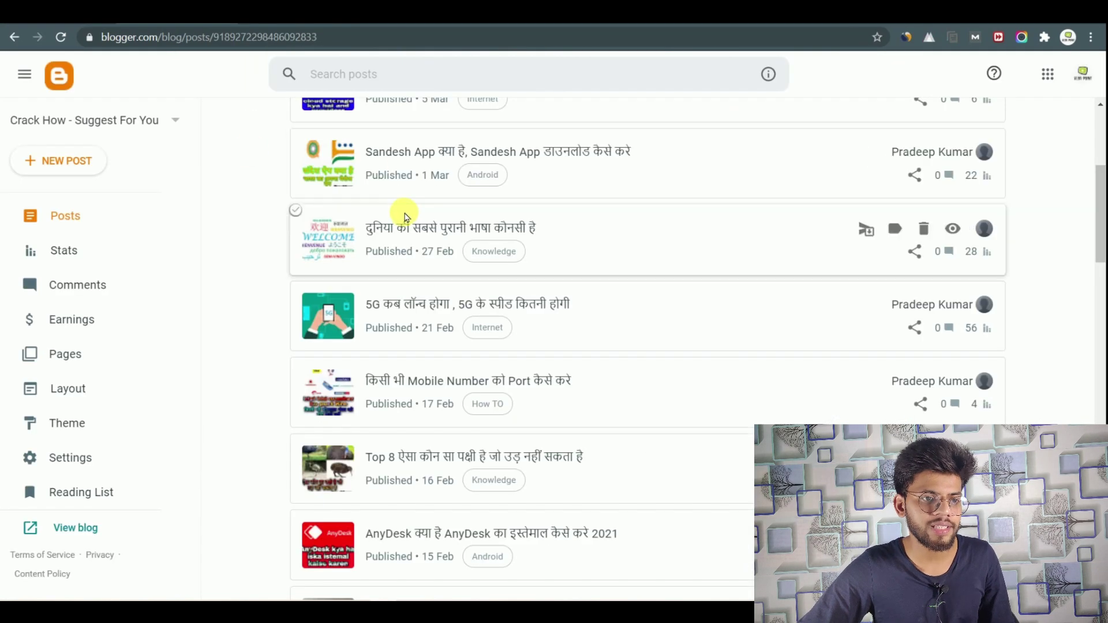
{"action": "scroll", "coordinate": [404, 216], "scroll_direction": "up", "scroll_amount": 5}
{"action": "left_click", "coordinate": [606, 223]}
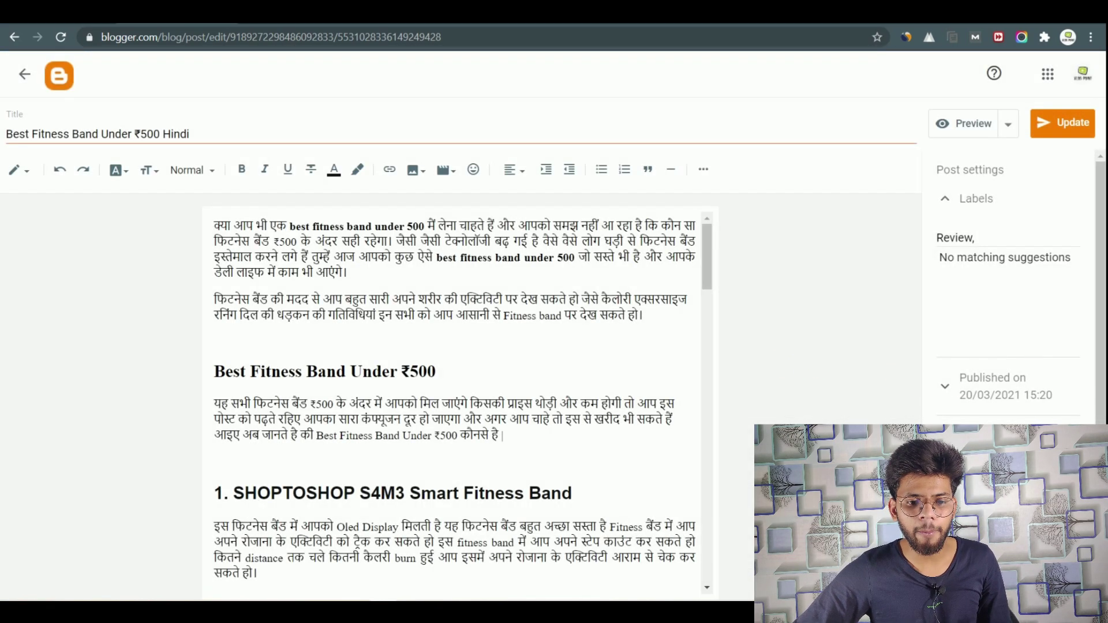
{"action": "scroll", "coordinate": [1016, 277], "scroll_direction": "down", "scroll_amount": 1}
{"action": "left_click", "coordinate": [1007, 498]}
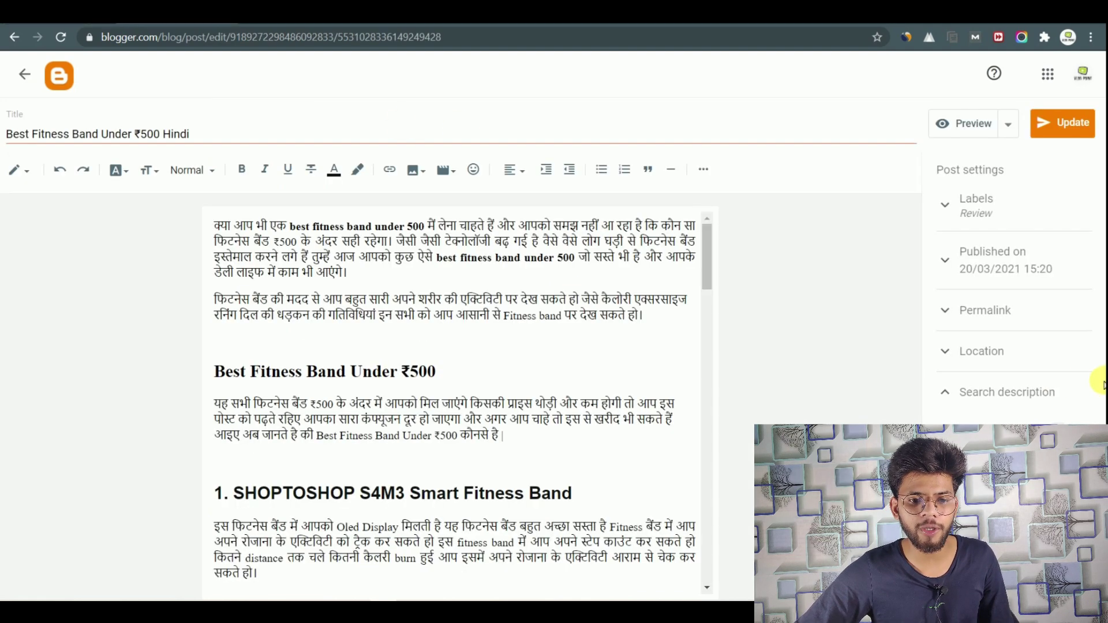
{"action": "left_click", "coordinate": [1017, 398]}
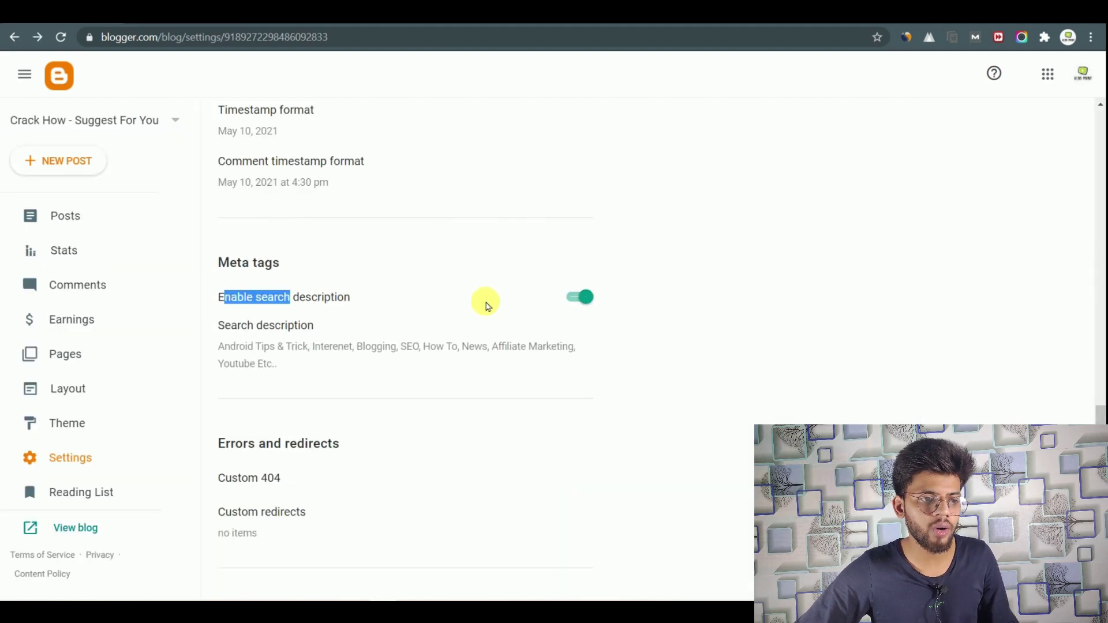
Step: Open the blog's search description in the Meta tags settings, review its text and save it
{"action": "left_click", "coordinate": [264, 325]}
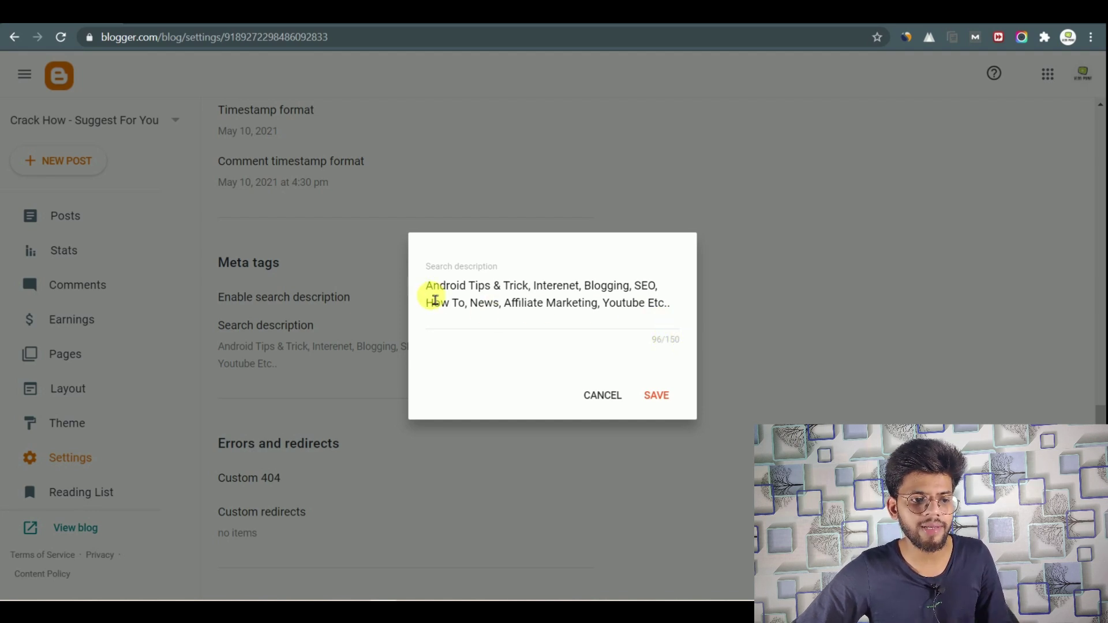
{"action": "left_click_drag", "start_coordinate": [437, 292], "coordinate": [549, 290]}
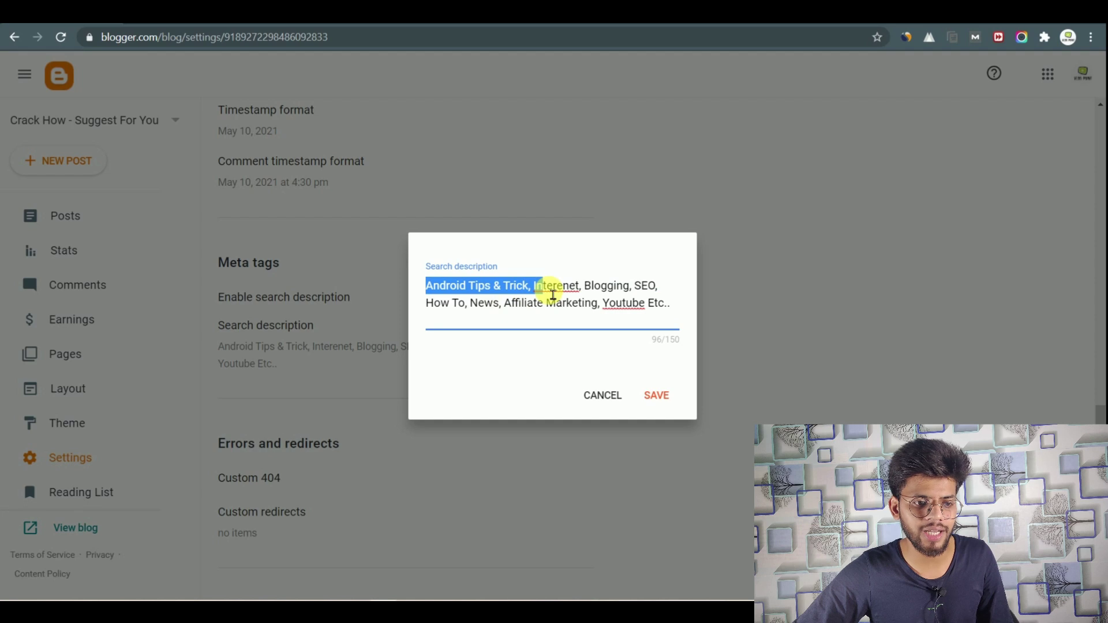
{"action": "left_click", "coordinate": [567, 287]}
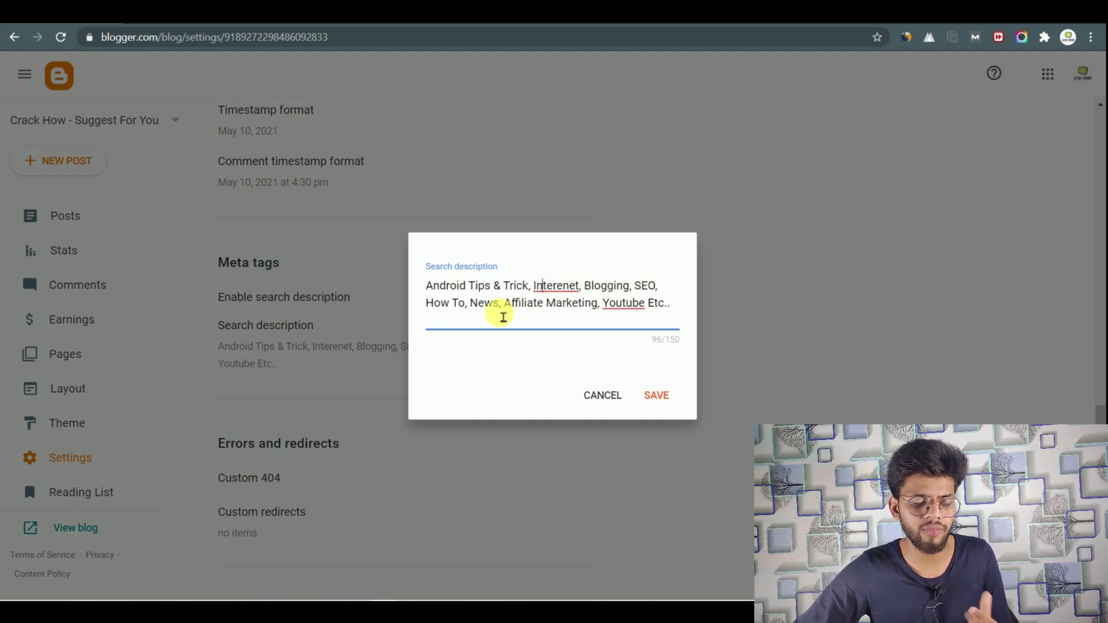
{"action": "left_click", "coordinate": [669, 396]}
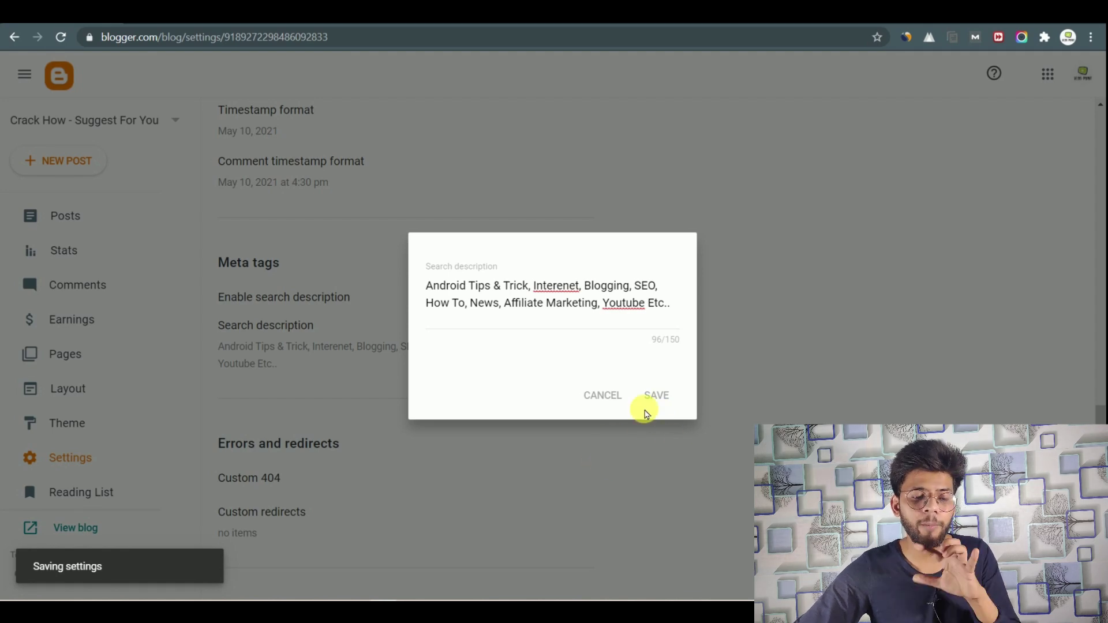
Step: Examine the Errors and redirects section, view the Custom 404 setting and cancel it without entering anything
{"action": "scroll", "coordinate": [498, 417], "scroll_direction": "down", "scroll_amount": 3}
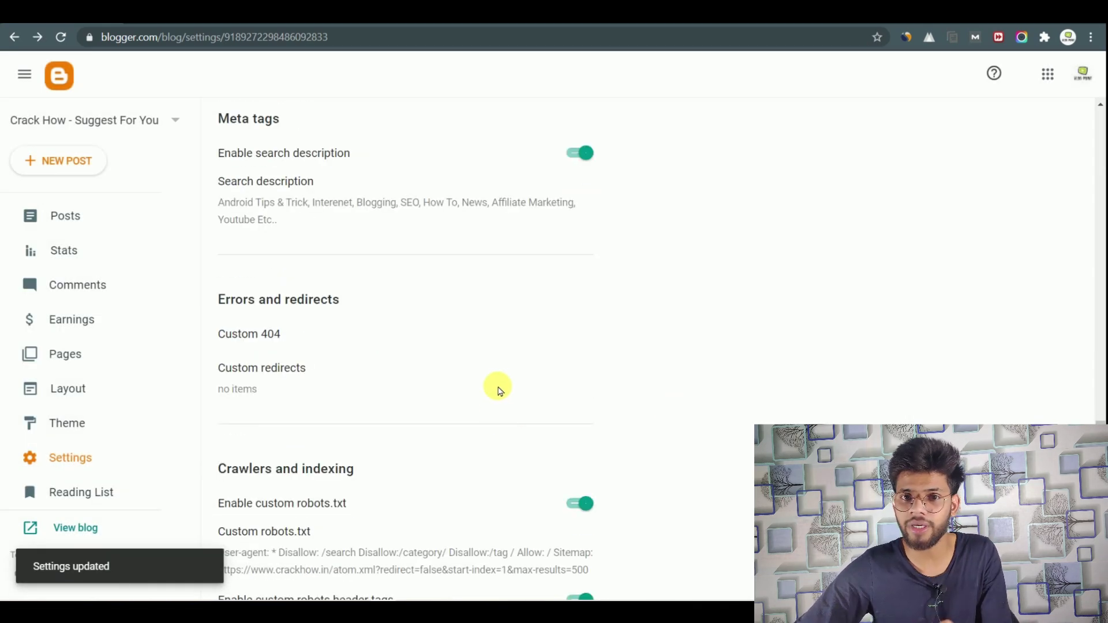
{"action": "scroll", "coordinate": [515, 425], "scroll_direction": "down", "scroll_amount": 2}
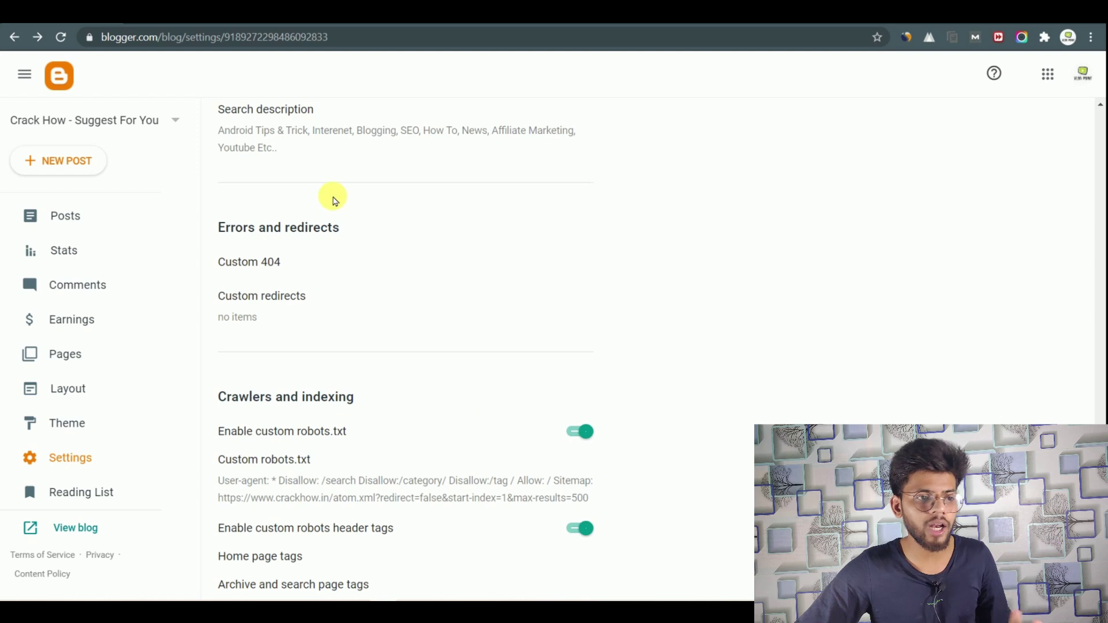
{"action": "left_click_drag", "start_coordinate": [216, 226], "coordinate": [348, 229]}
{"action": "left_click", "coordinate": [350, 229]}
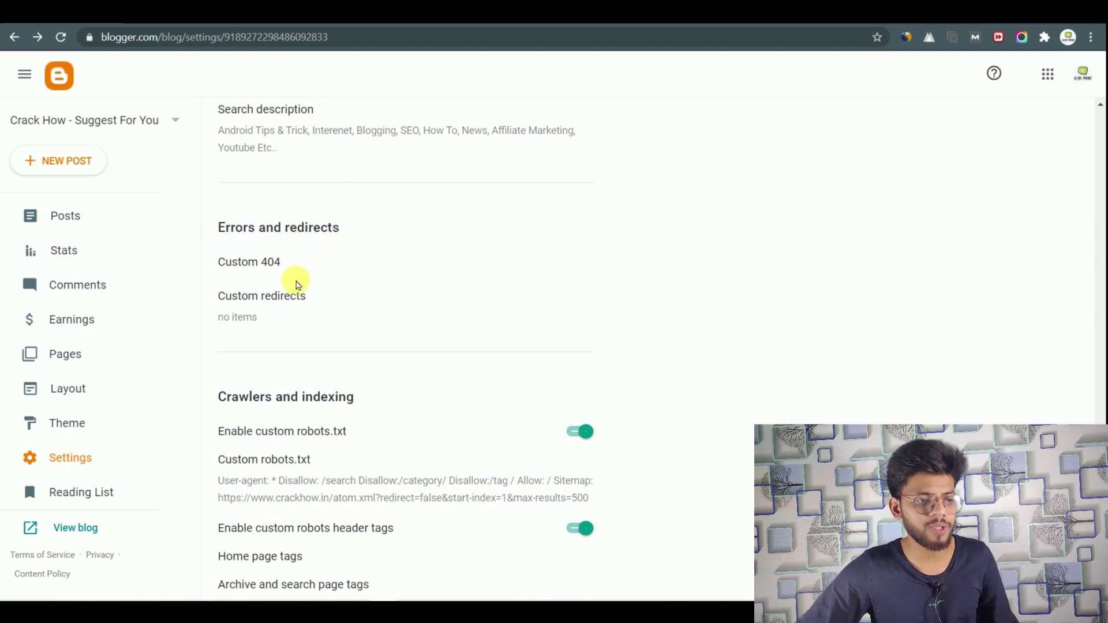
{"action": "left_click", "coordinate": [255, 272]}
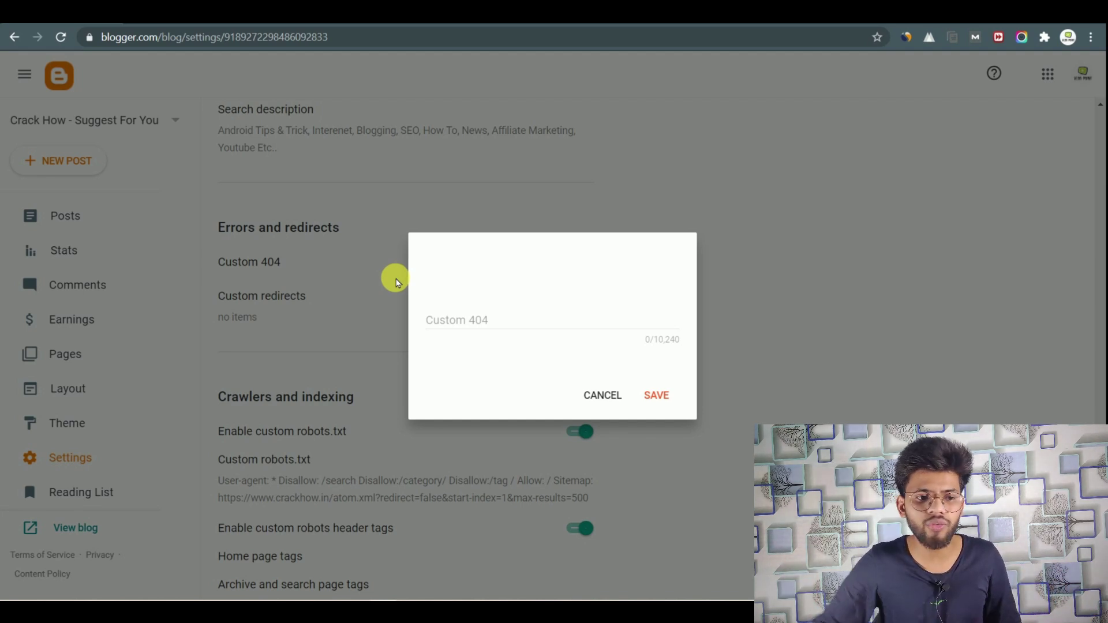
{"action": "left_click", "coordinate": [601, 396]}
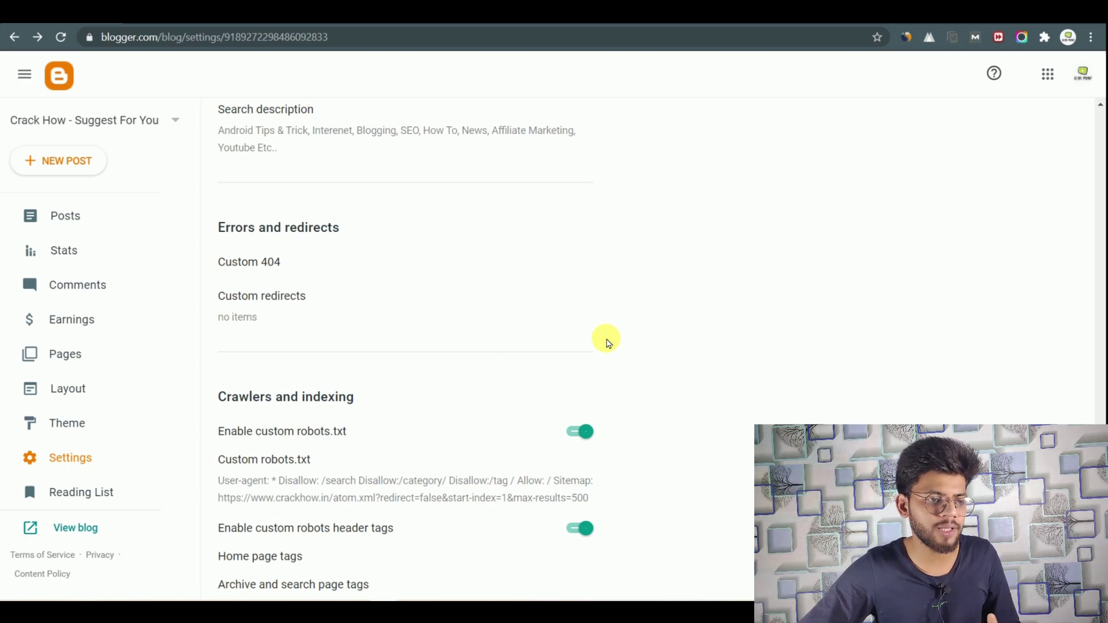
Step: Add a custom redirect and fill its From path with mobile-number-kaise-port-kre-in-hindi.html copied from that post's address
{"action": "left_click", "coordinate": [273, 302]}
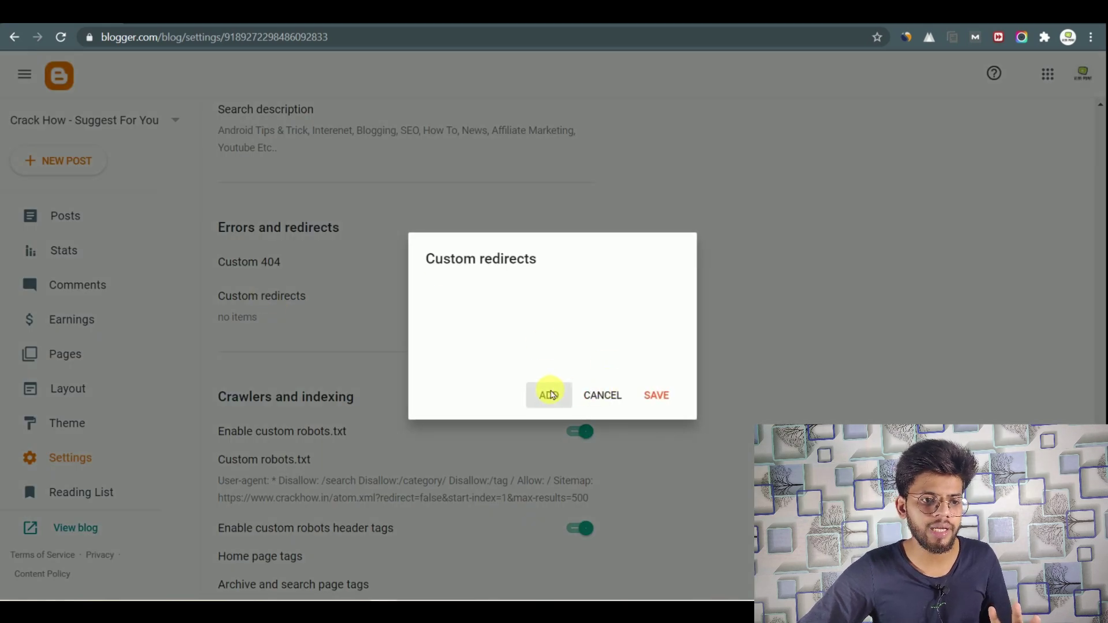
{"action": "left_click", "coordinate": [551, 395]}
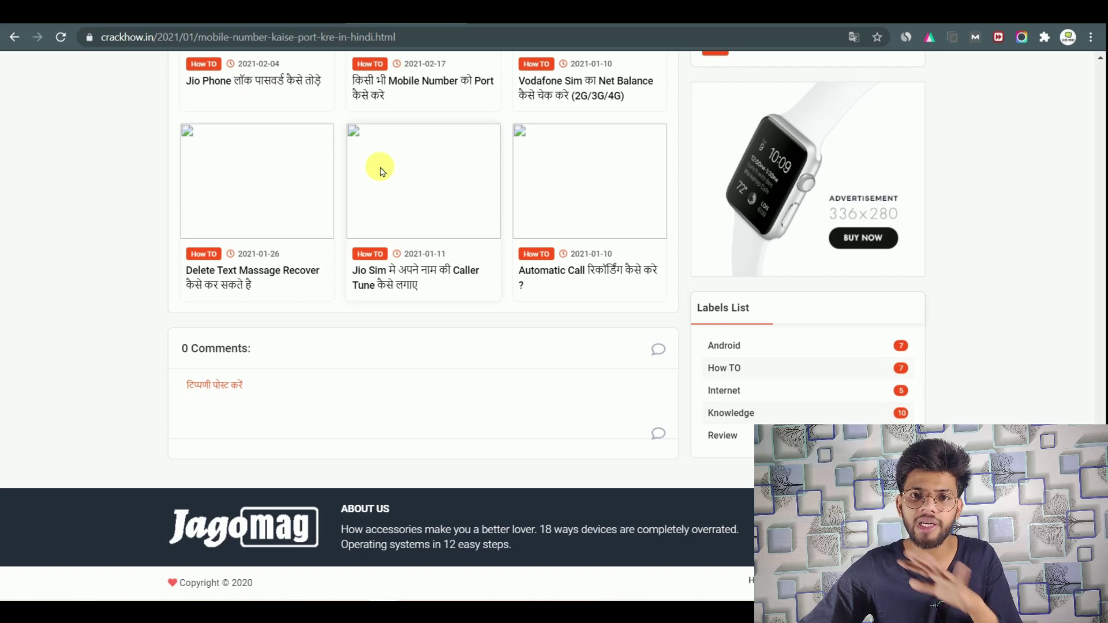
{"action": "scroll", "coordinate": [380, 171], "scroll_direction": "up", "scroll_amount": 3}
{"action": "scroll", "coordinate": [258, 230], "scroll_direction": "up", "scroll_amount": 12}
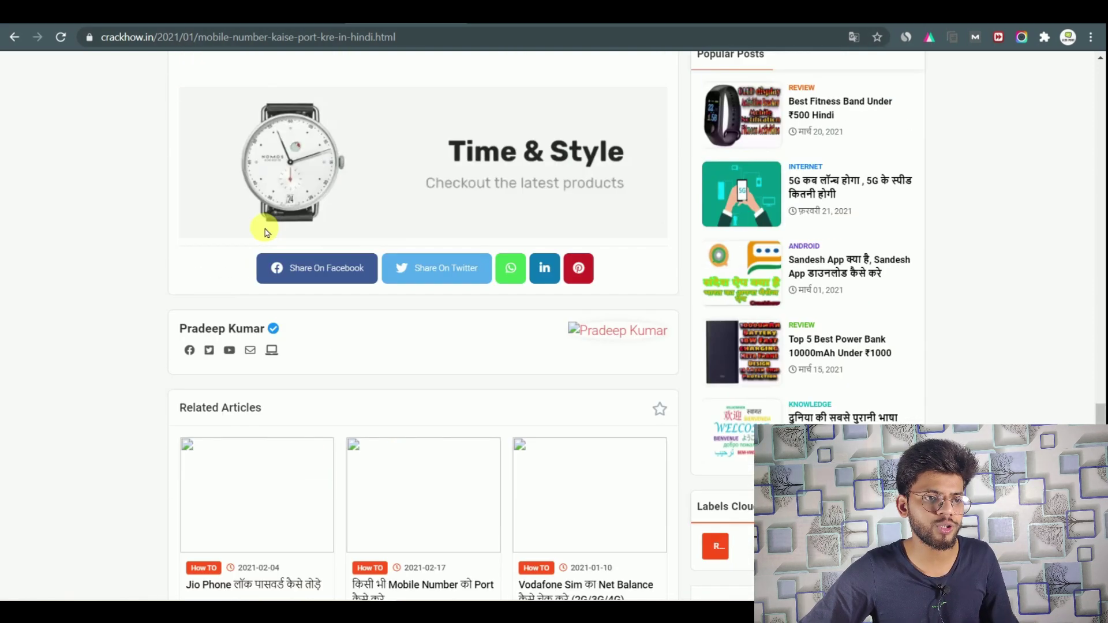
{"action": "left_click", "coordinate": [203, 40]}
{"action": "left_click_drag", "start_coordinate": [203, 42], "coordinate": [409, 37]}
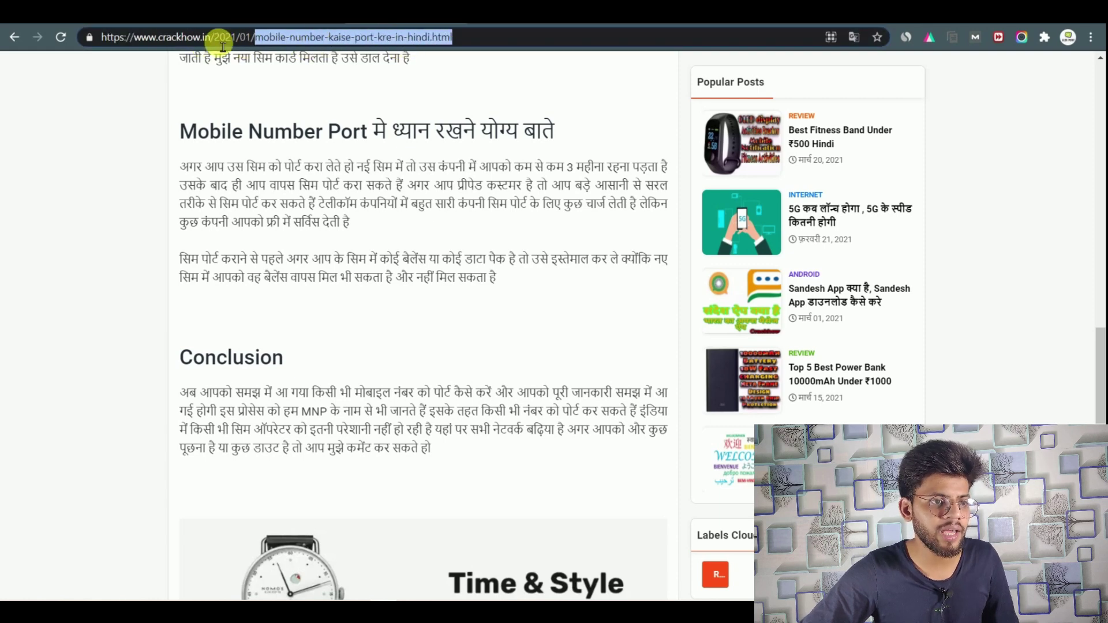
{"action": "right_click", "coordinate": [259, 45]}
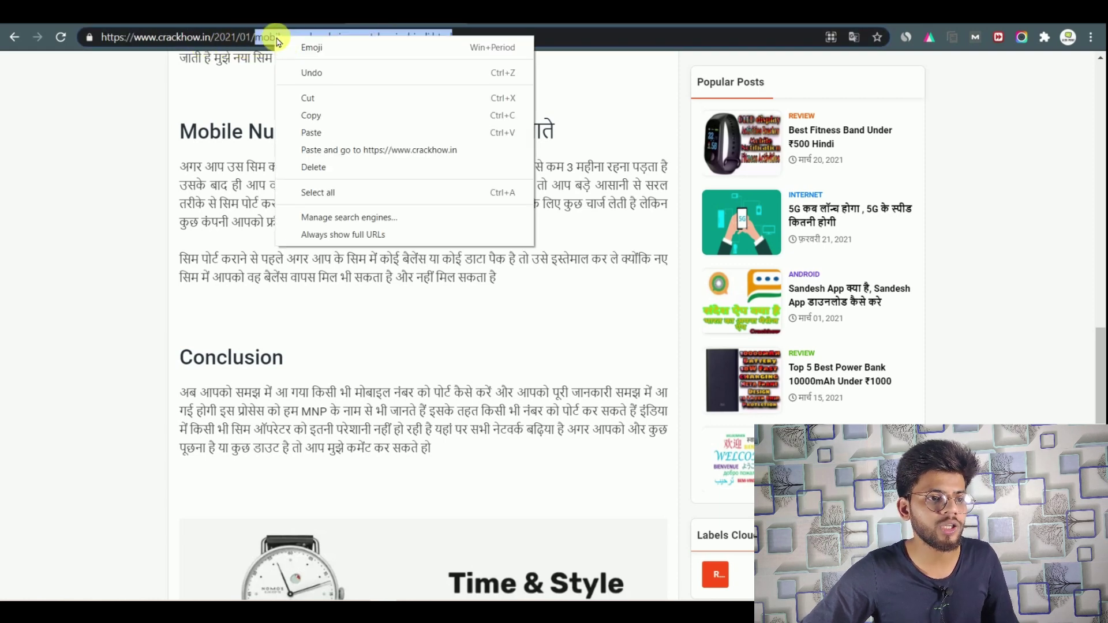
{"action": "left_click", "coordinate": [314, 112]}
{"action": "key", "text": "ctrl+Tab"}
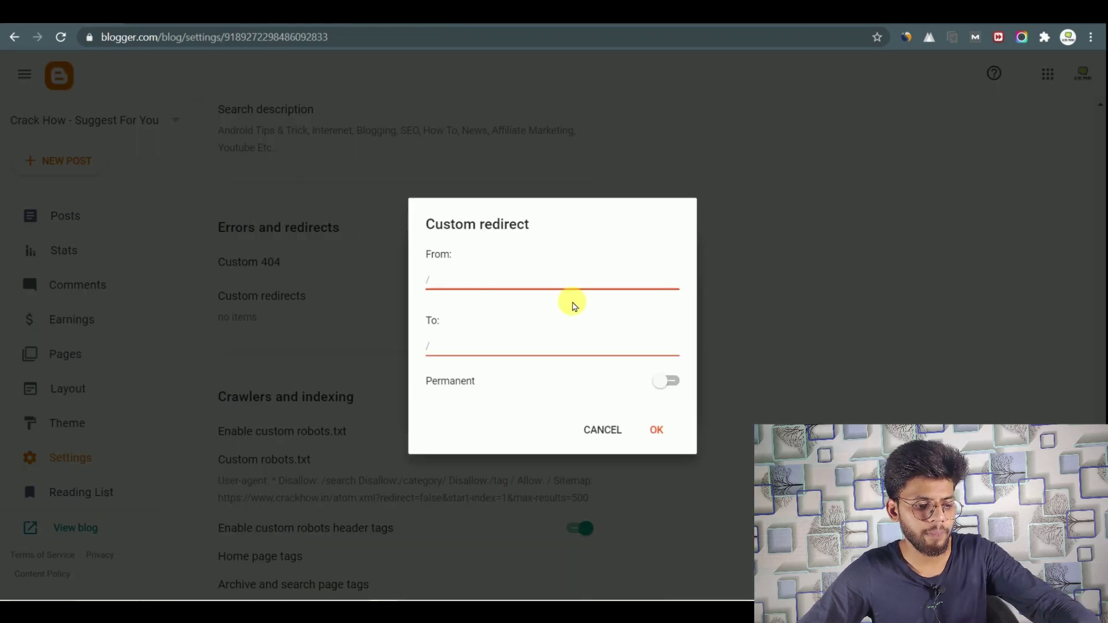
{"action": "key", "text": "ctrl+v"}
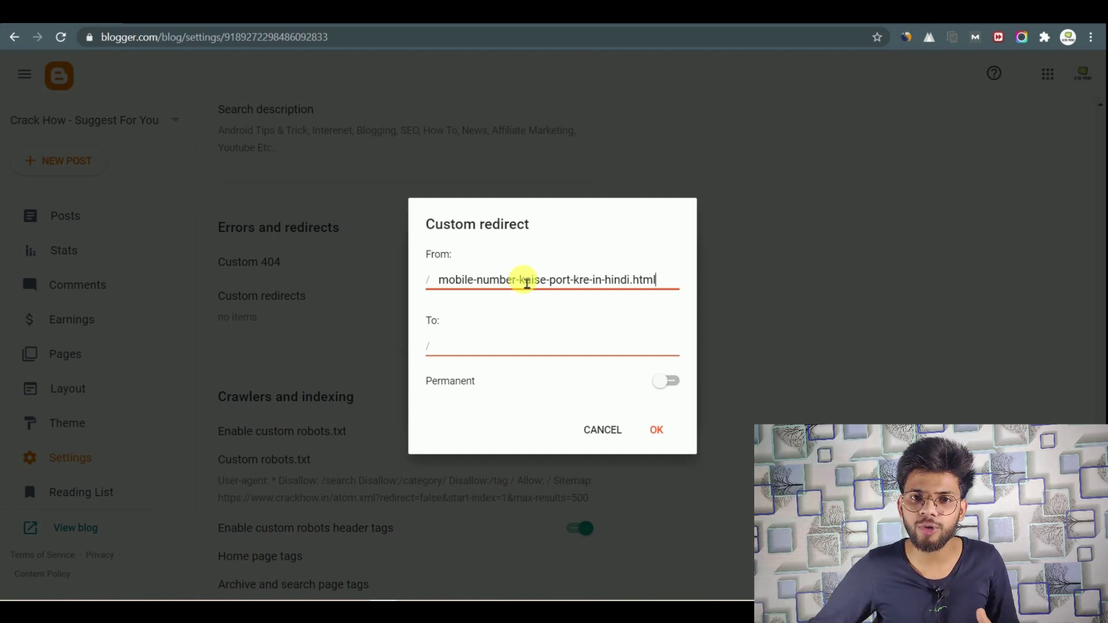
Step: Fill the redirect's To path with sandesh-app-kya-hai-download-kaise-kre.html copied from the Sandesh App post's address
{"action": "left_click", "coordinate": [491, 352]}
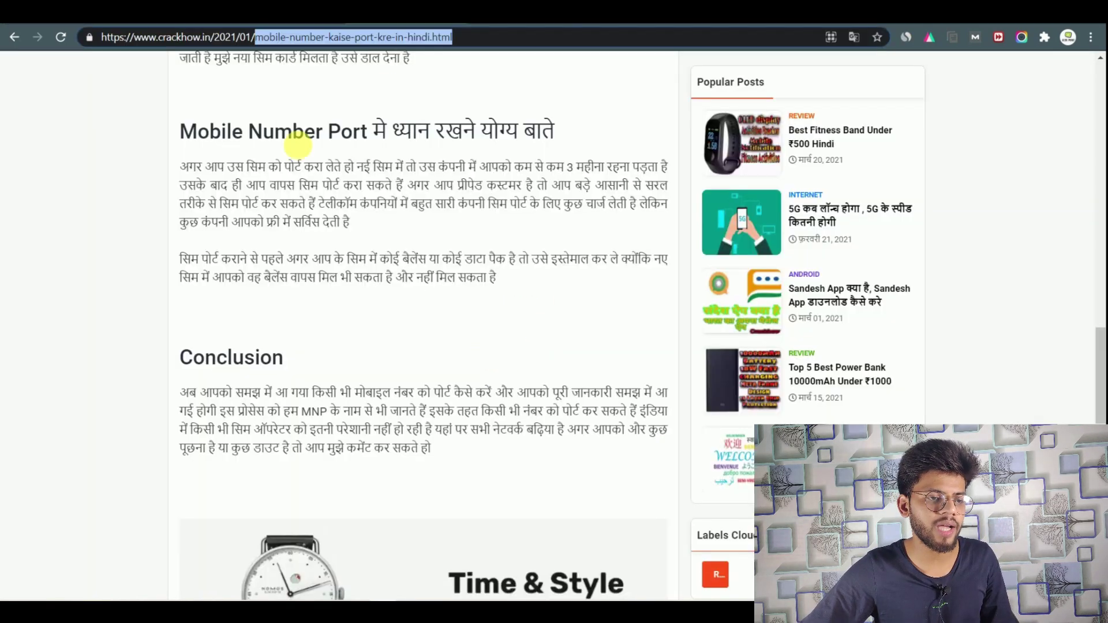
{"action": "scroll", "coordinate": [297, 144], "scroll_direction": "up", "scroll_amount": 10}
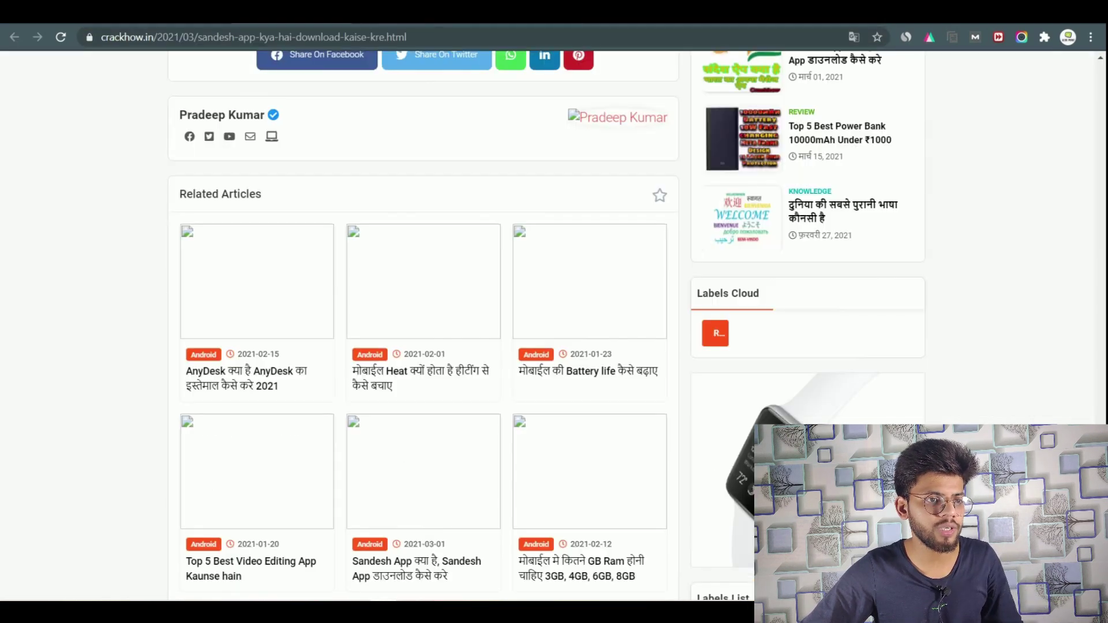
{"action": "scroll", "coordinate": [334, 129], "scroll_direction": "up", "scroll_amount": 15}
{"action": "left_click_drag", "start_coordinate": [198, 39], "coordinate": [496, 43]}
{"action": "right_click", "coordinate": [348, 38]}
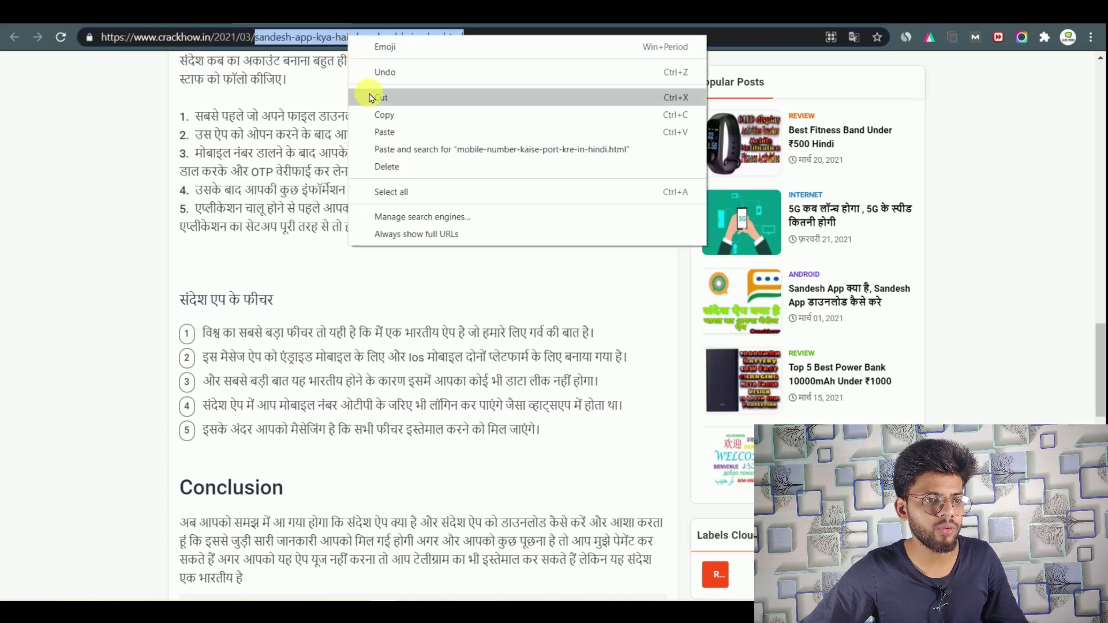
{"action": "left_click", "coordinate": [371, 111]}
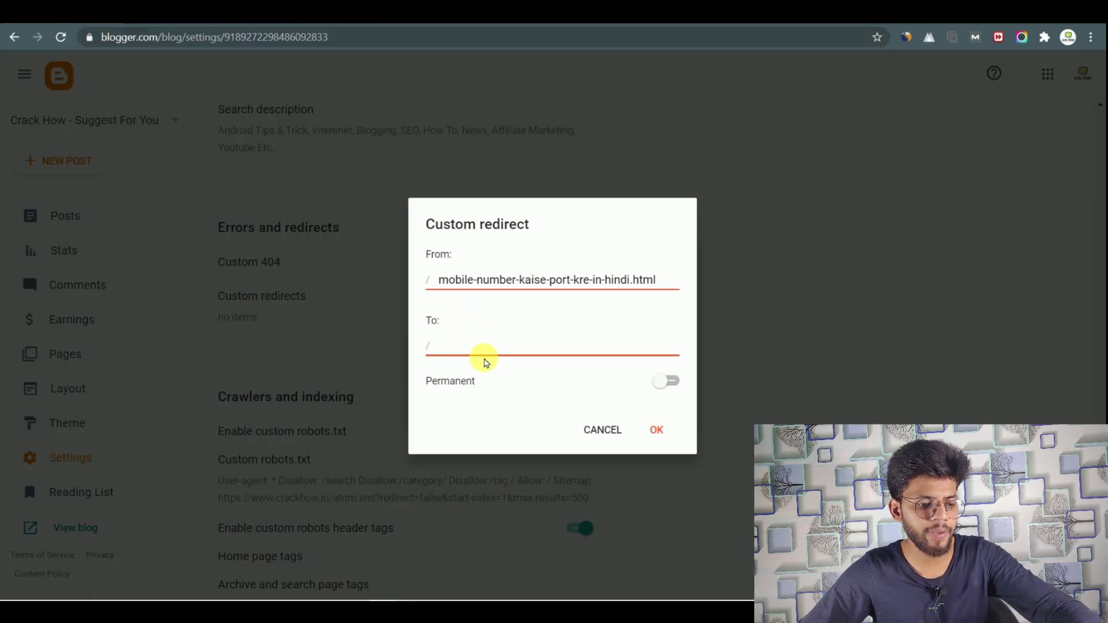
{"action": "key", "text": "ctrl+v"}
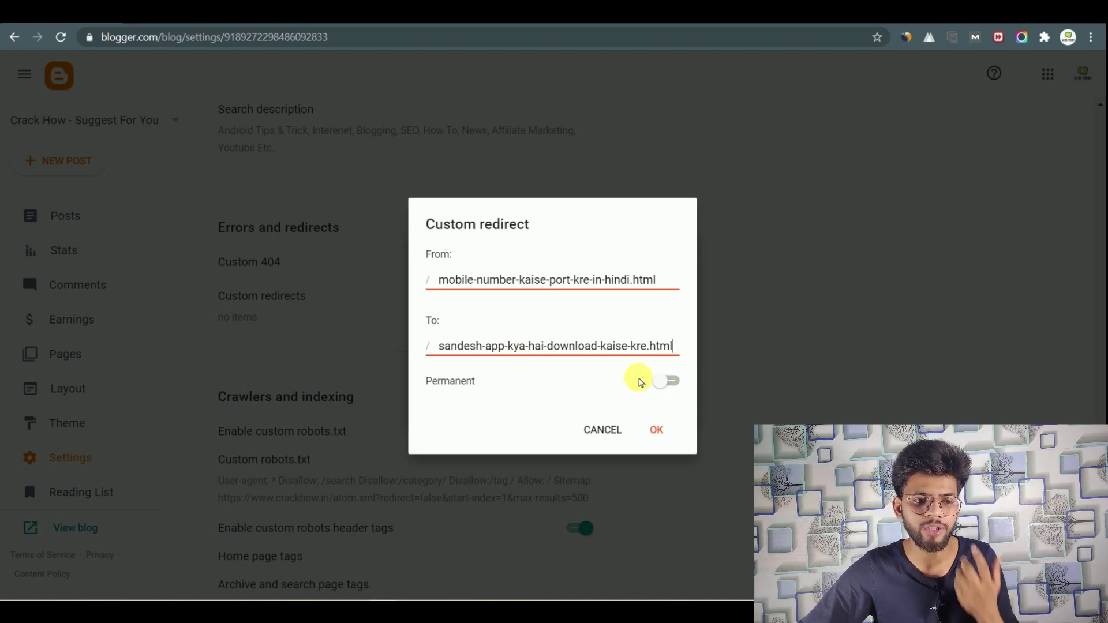
Step: Switch the redirect's Permanent option on and back off, and discard the custom redirect without saving
{"action": "left_click", "coordinate": [667, 383]}
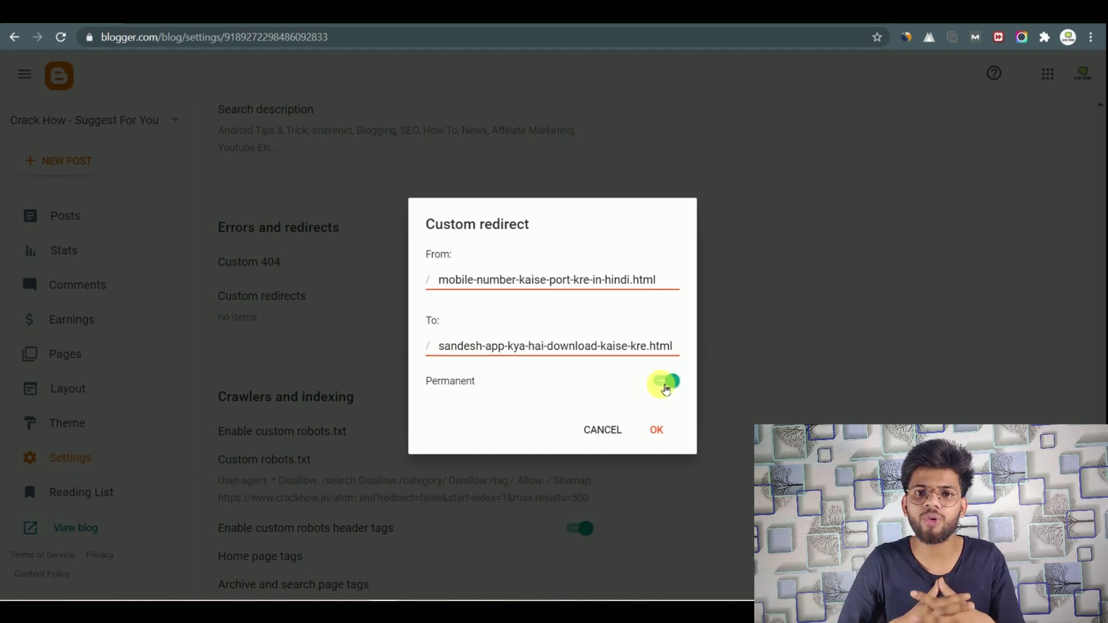
{"action": "left_click", "coordinate": [664, 384]}
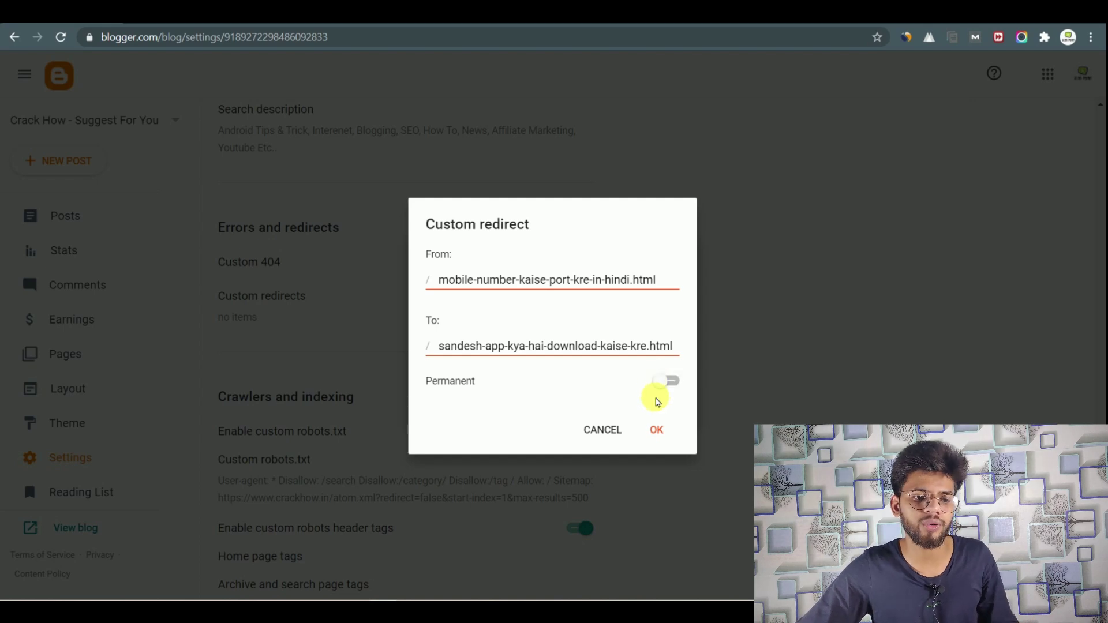
{"action": "left_click", "coordinate": [588, 437]}
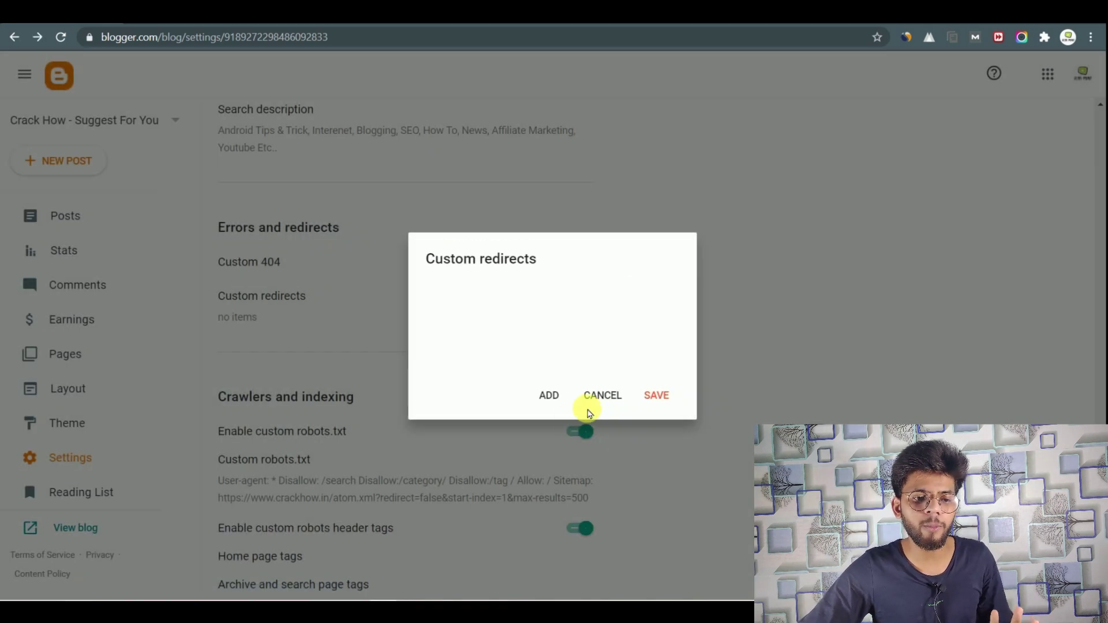
{"action": "left_click", "coordinate": [613, 397]}
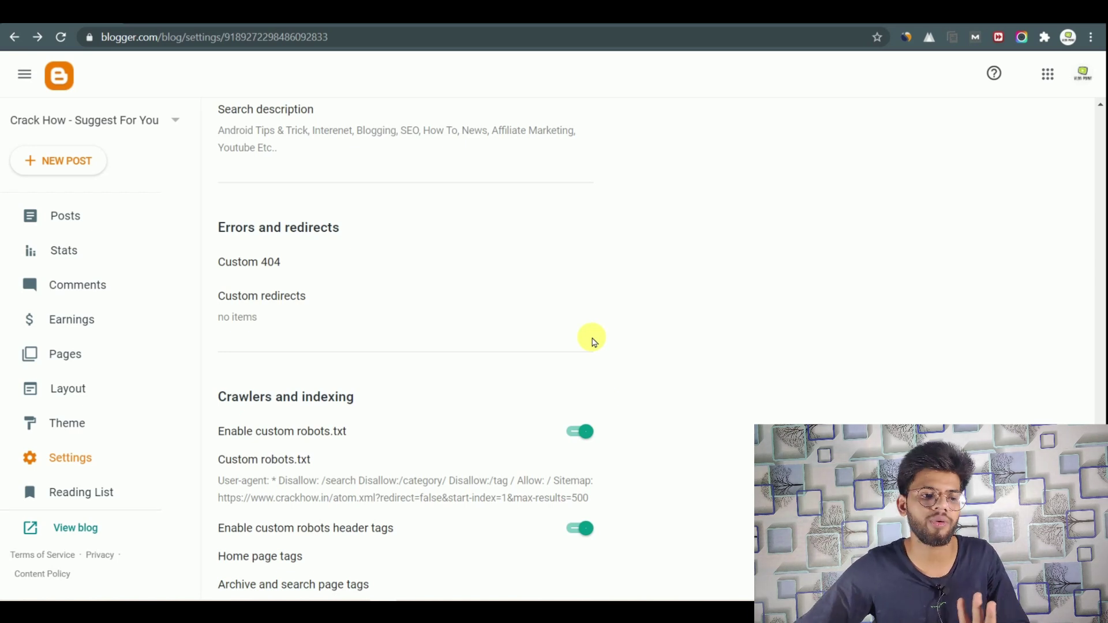
Step: Examine the Crawlers and indexing section, highlighting its heading and the Enable custom robots.txt label
{"action": "scroll", "coordinate": [305, 298], "scroll_direction": "down", "scroll_amount": 1}
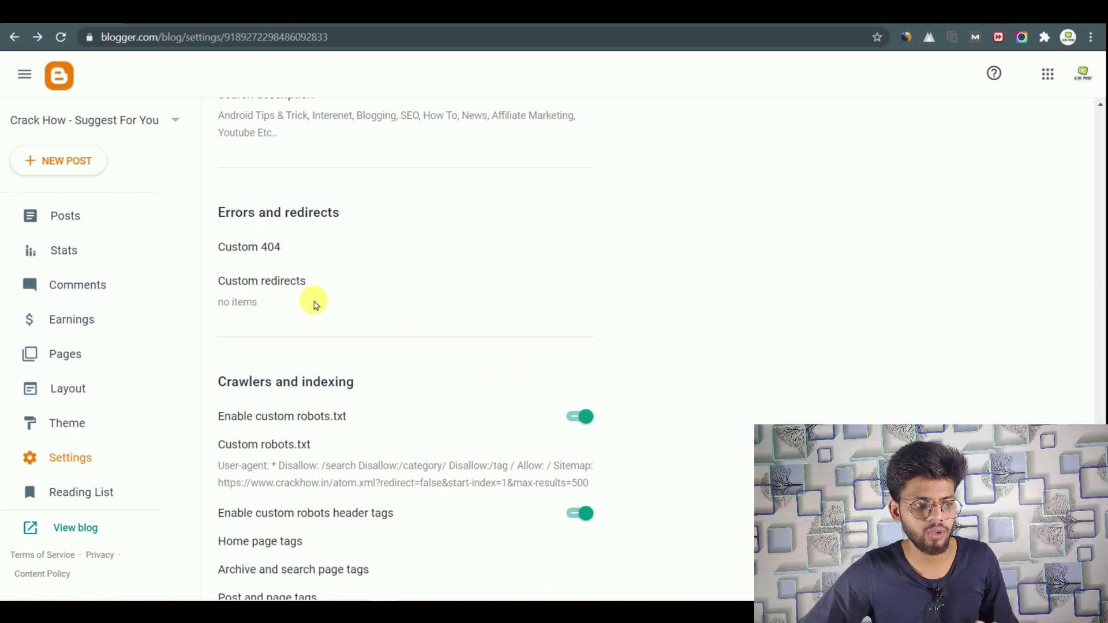
{"action": "left_click_drag", "start_coordinate": [227, 331], "coordinate": [391, 347]}
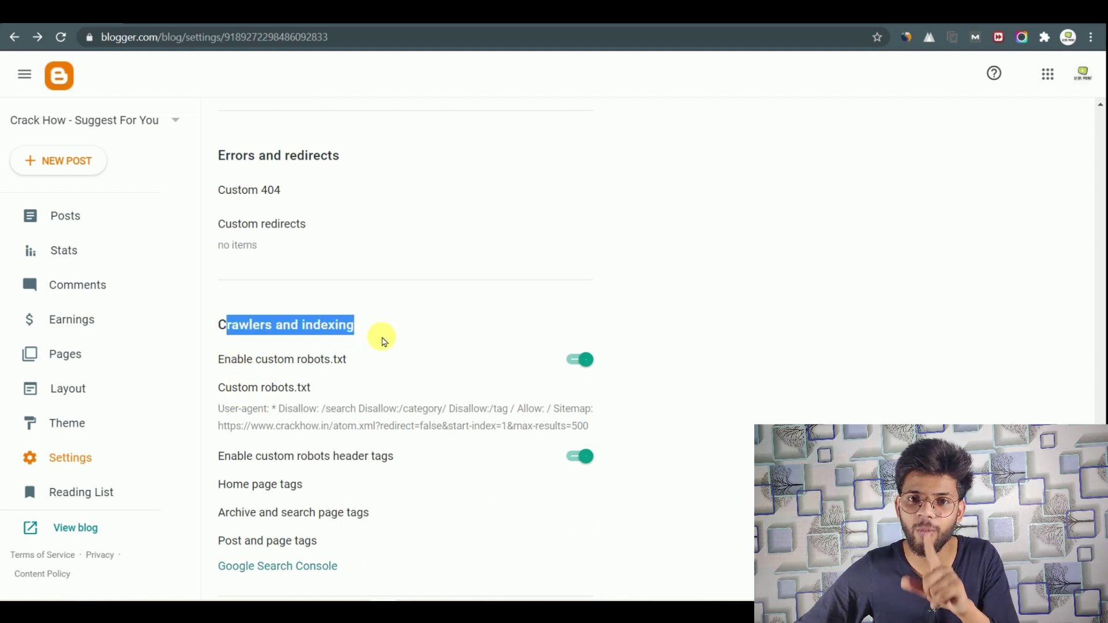
{"action": "scroll", "coordinate": [427, 292], "scroll_direction": "down", "scroll_amount": 2}
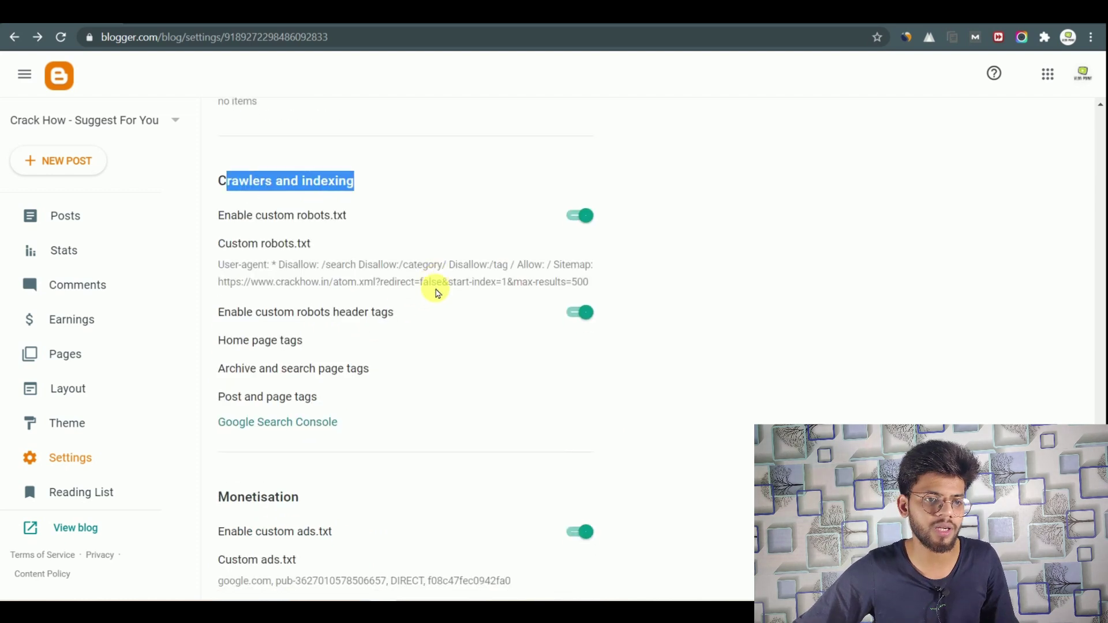
{"action": "left_click", "coordinate": [774, 279]}
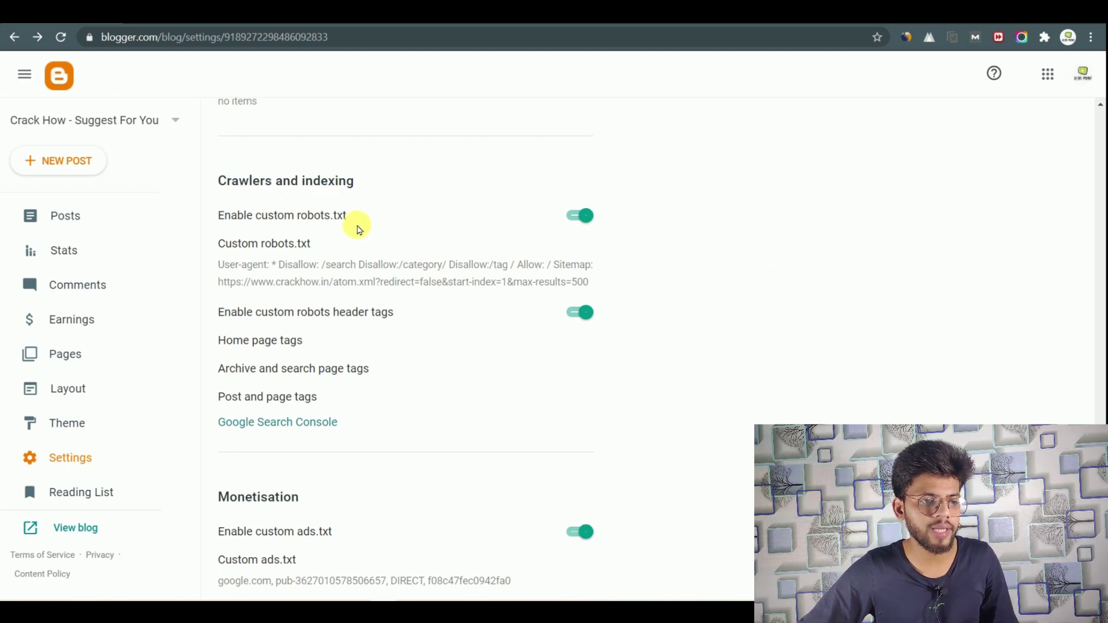
{"action": "left_click_drag", "start_coordinate": [229, 221], "coordinate": [334, 226]}
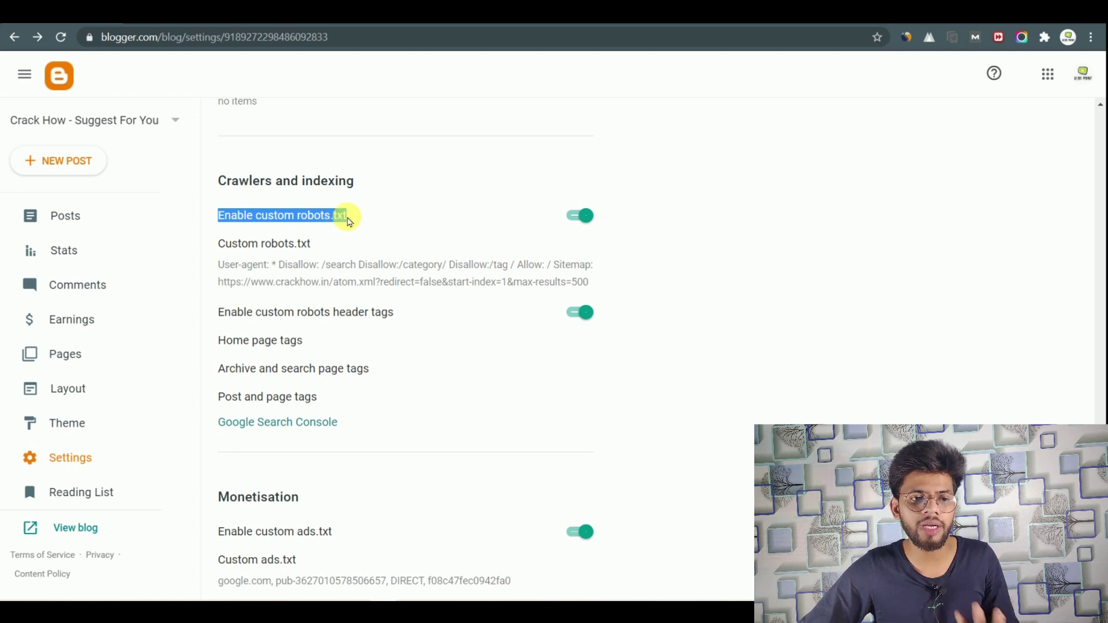
{"action": "left_click", "coordinate": [344, 227]}
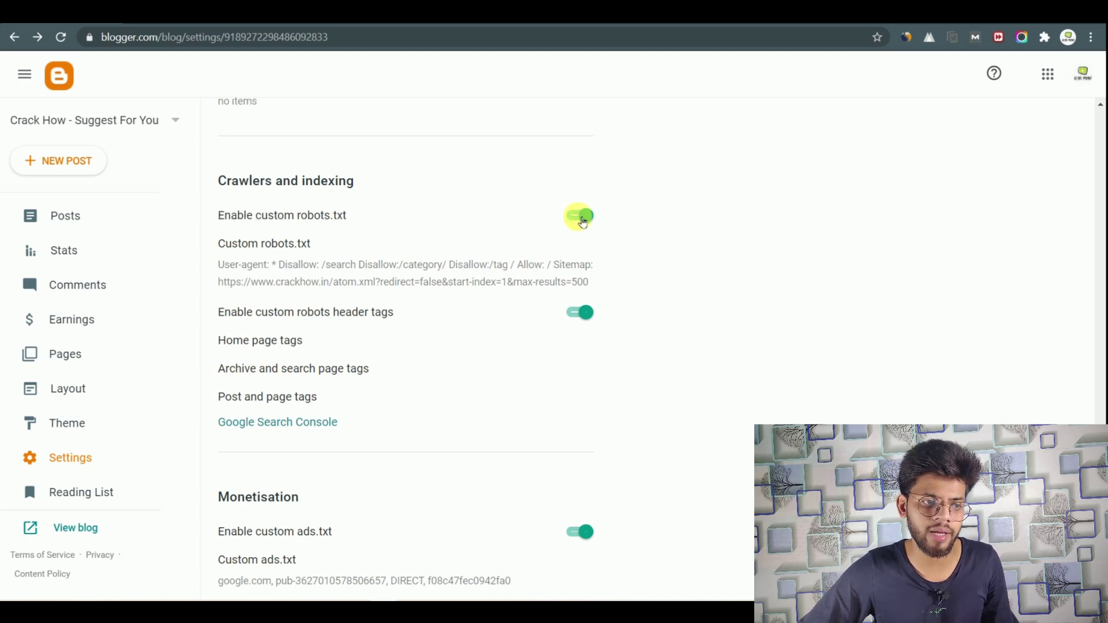
Step: Open the Custom robots.txt setting, bring up the Labnol Blogger sitemap generator from the Google results, and clear its blog address field
{"action": "left_click", "coordinate": [269, 243]}
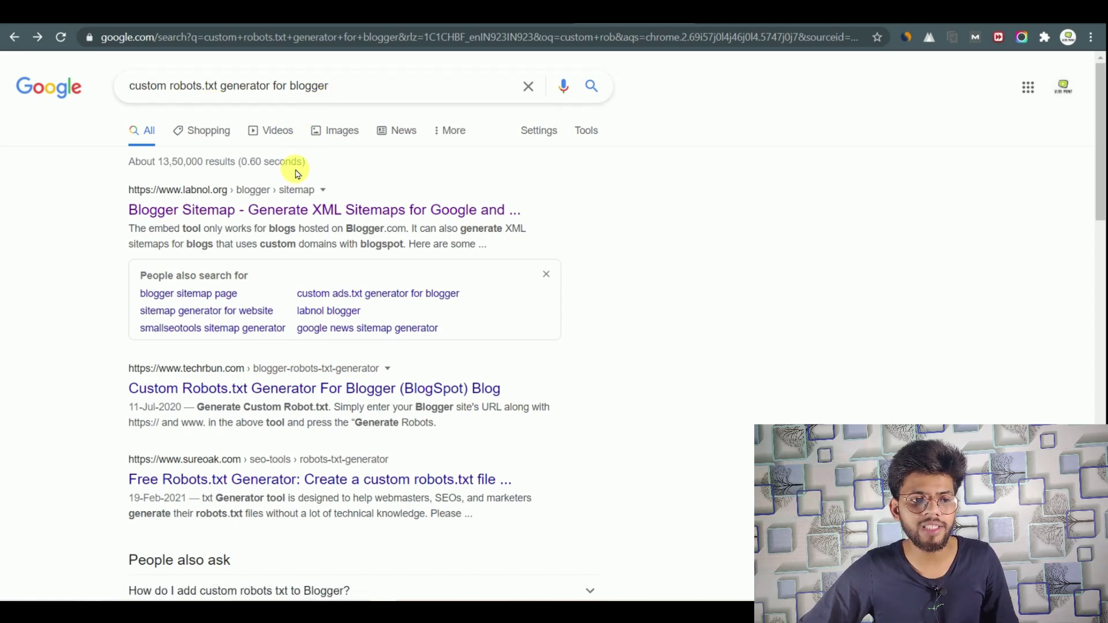
{"action": "left_click", "coordinate": [278, 210]}
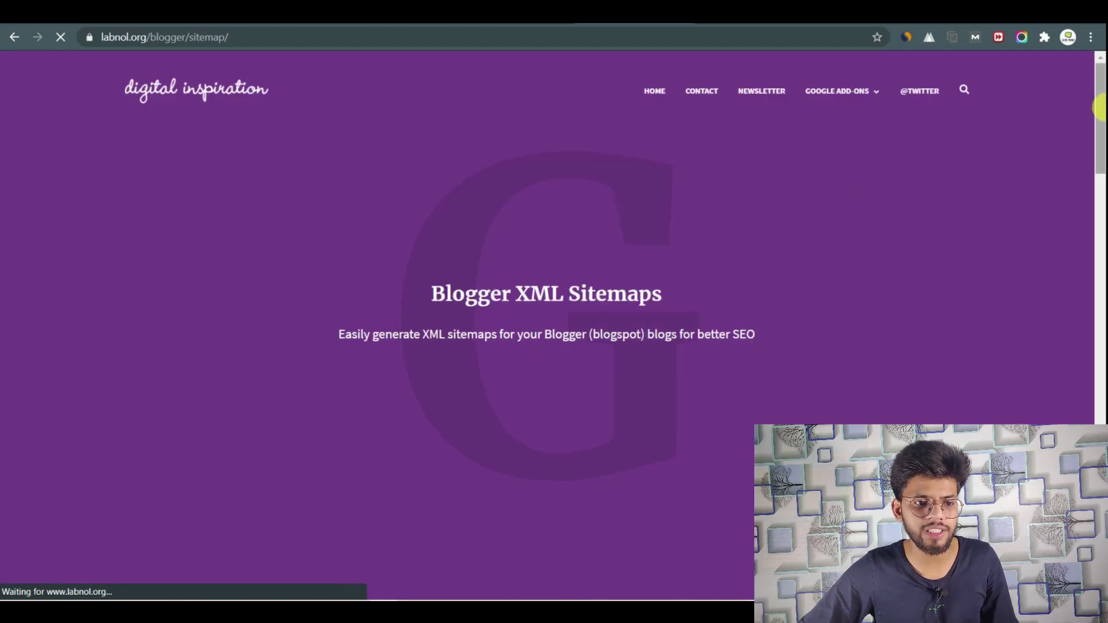
{"action": "left_click_drag", "start_coordinate": [1100, 111], "coordinate": [1099, 242]}
{"action": "left_click_drag", "start_coordinate": [411, 455], "coordinate": [272, 470]}
{"action": "key", "text": "BackSpace"}
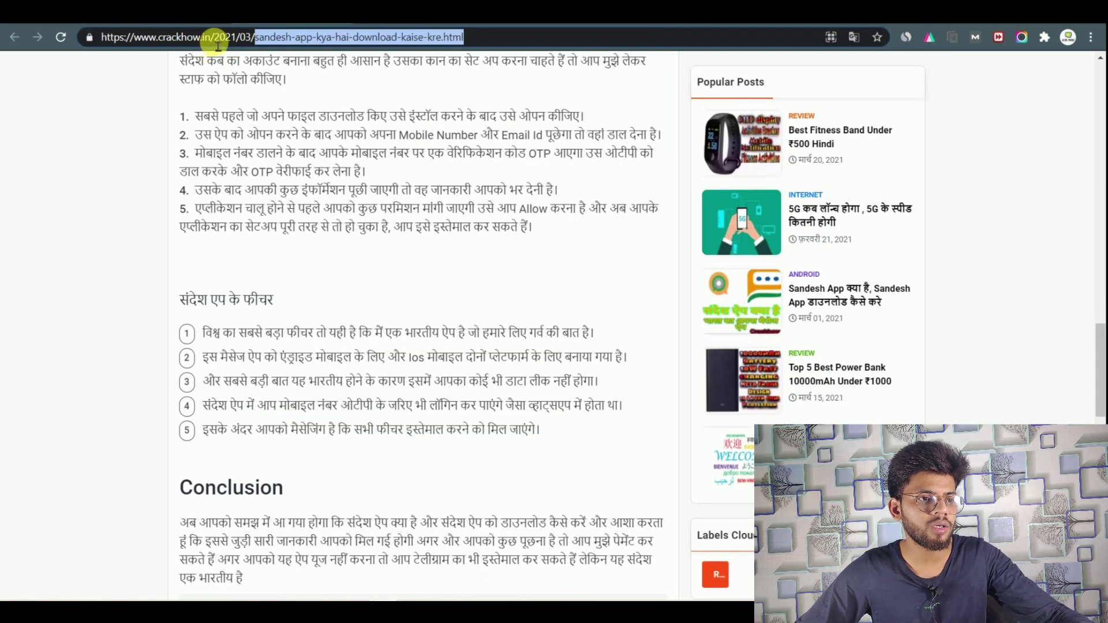
{"action": "left_click_drag", "start_coordinate": [212, 37], "coordinate": [8, 40]}
{"action": "right_click", "coordinate": [157, 42]}
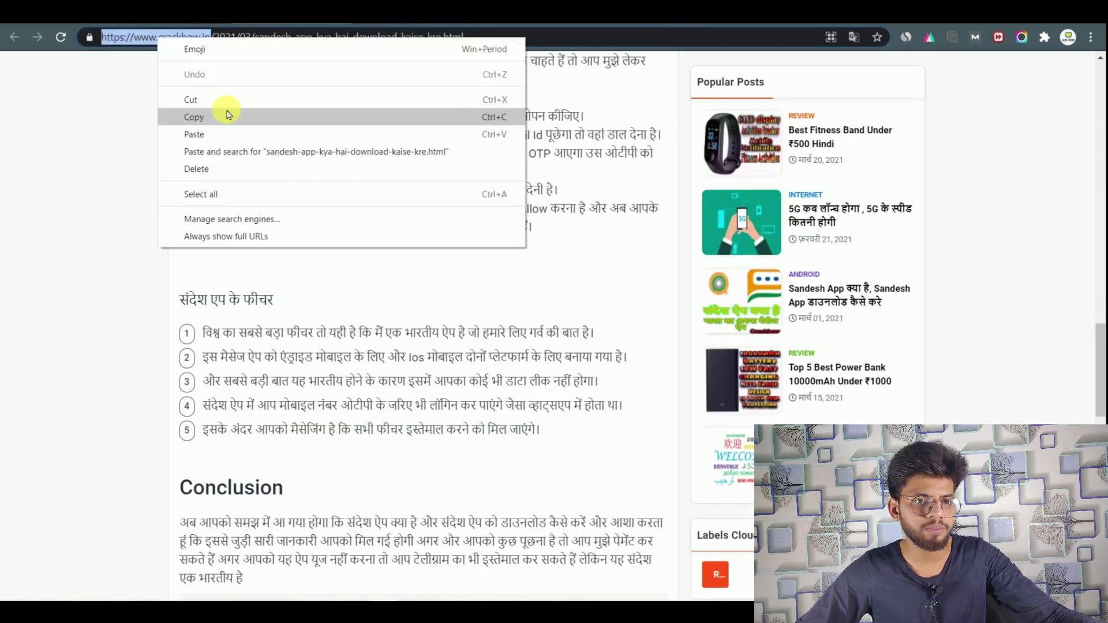
{"action": "left_click", "coordinate": [225, 113]}
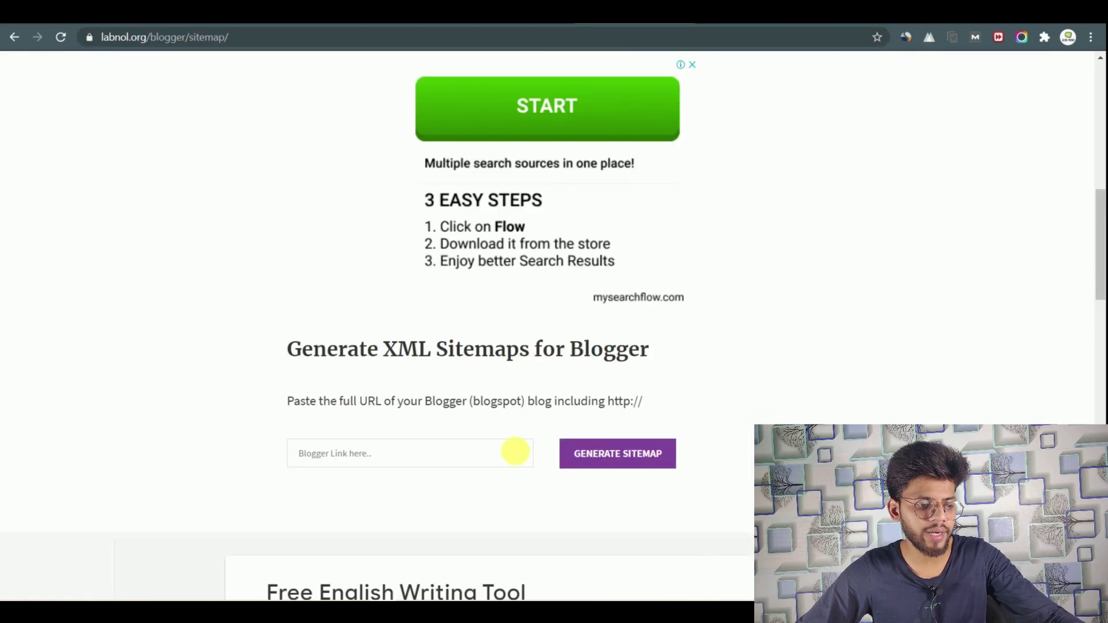
{"action": "key", "text": "ctrl+v"}
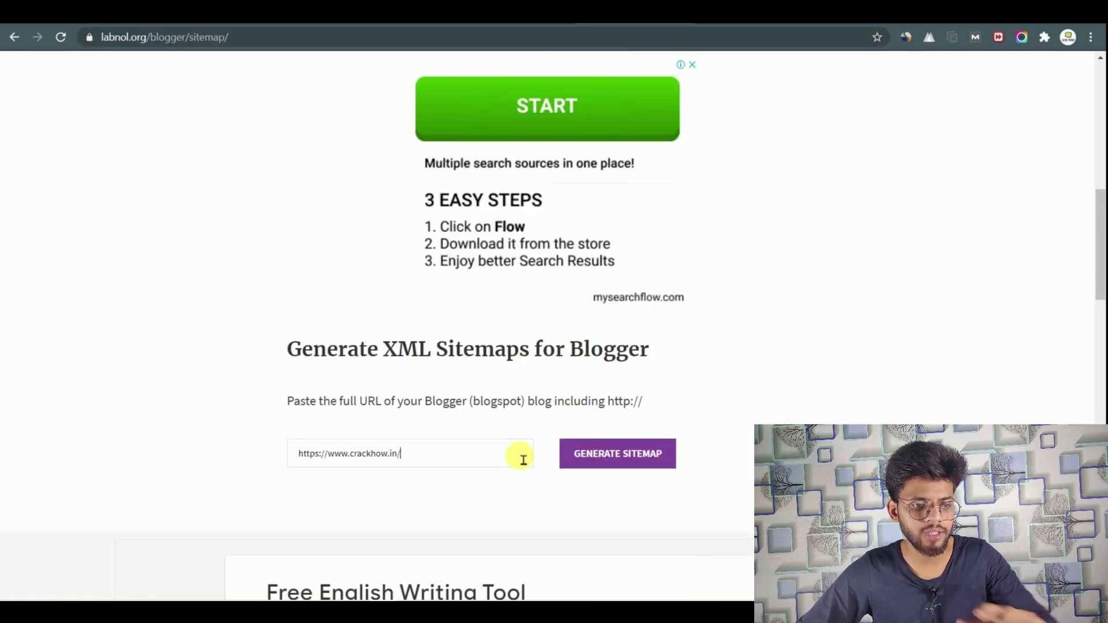
{"action": "left_click", "coordinate": [623, 456]}
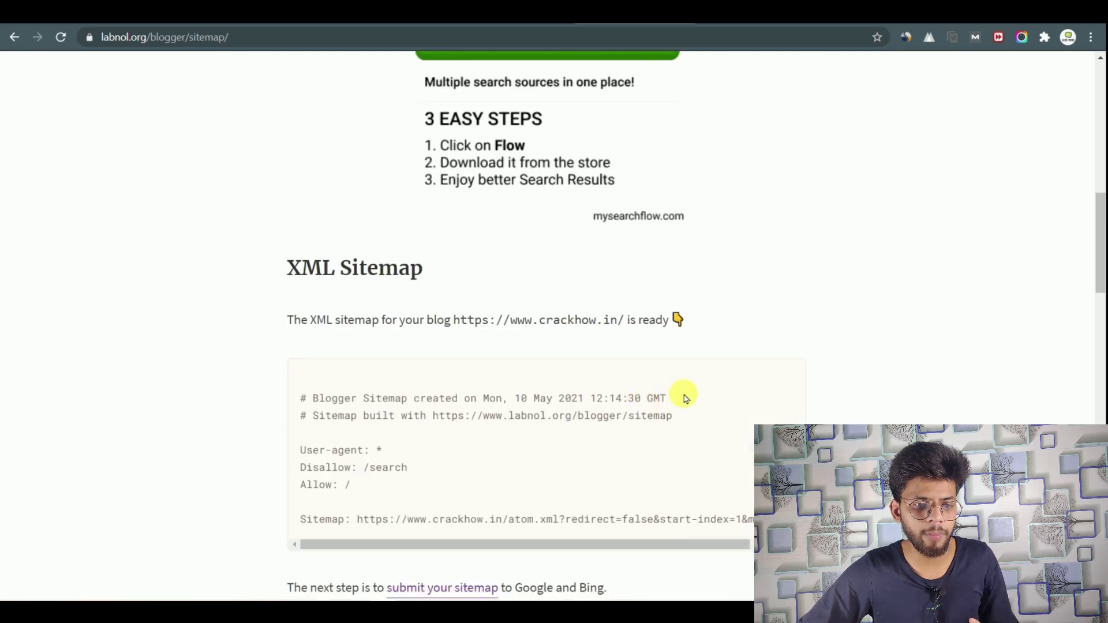
Step: Copy the generated sitemap code, go back to Blogger's Custom robots.txt setting and close it without saving
{"action": "scroll", "coordinate": [685, 398], "scroll_direction": "down", "scroll_amount": 1}
{"action": "left_click_drag", "start_coordinate": [300, 337], "coordinate": [748, 462]}
{"action": "right_click", "coordinate": [744, 465]}
{"action": "left_click", "coordinate": [746, 471]}
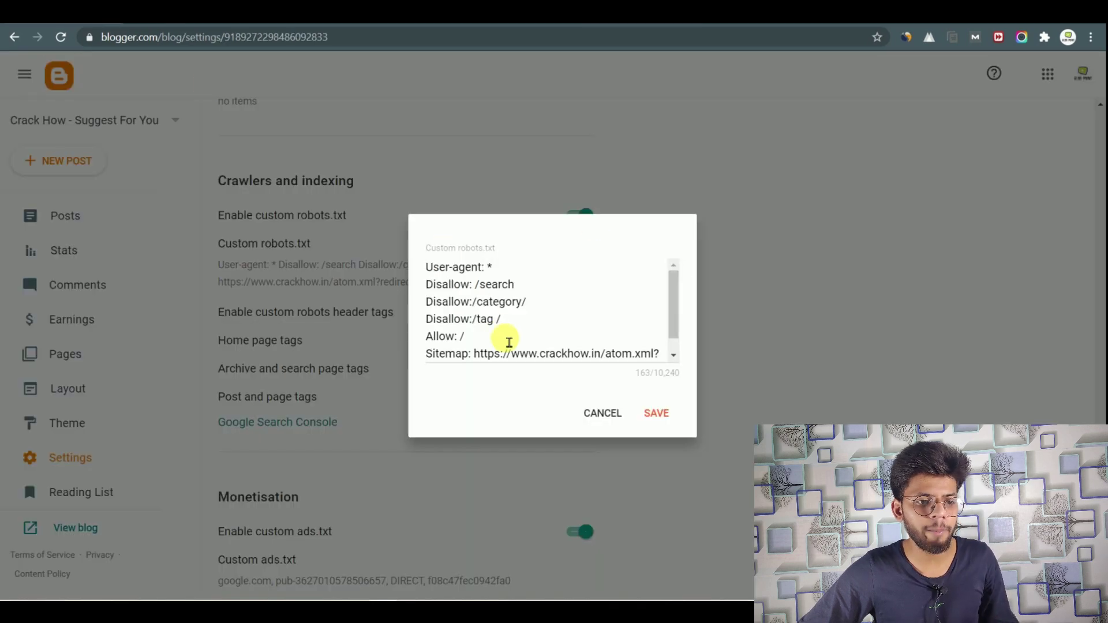
{"action": "left_click", "coordinate": [510, 343]}
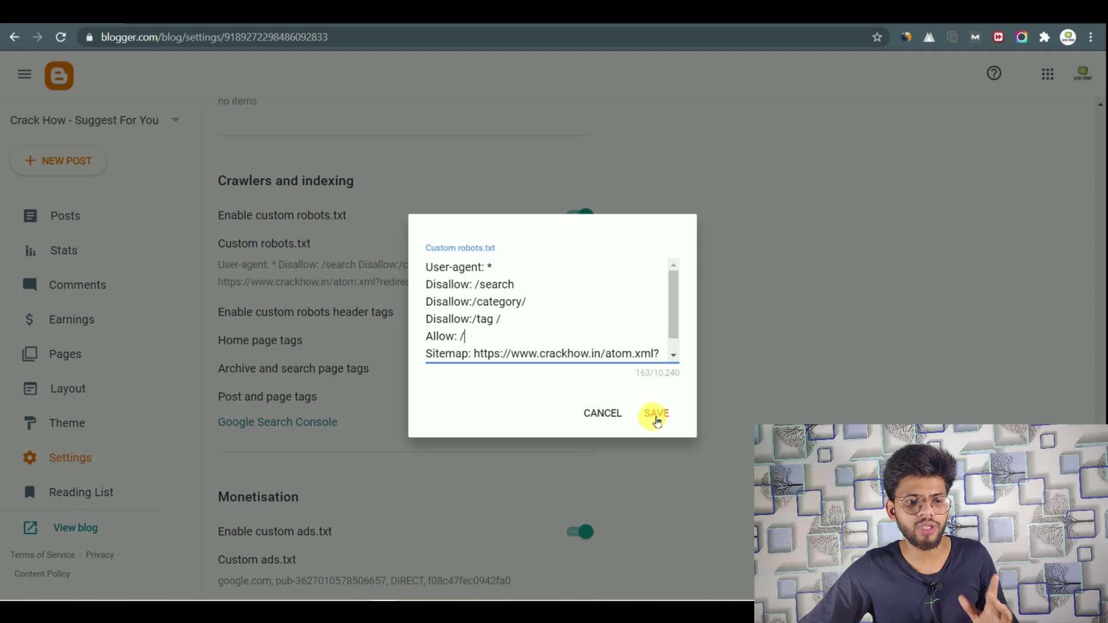
{"action": "left_click", "coordinate": [602, 414]}
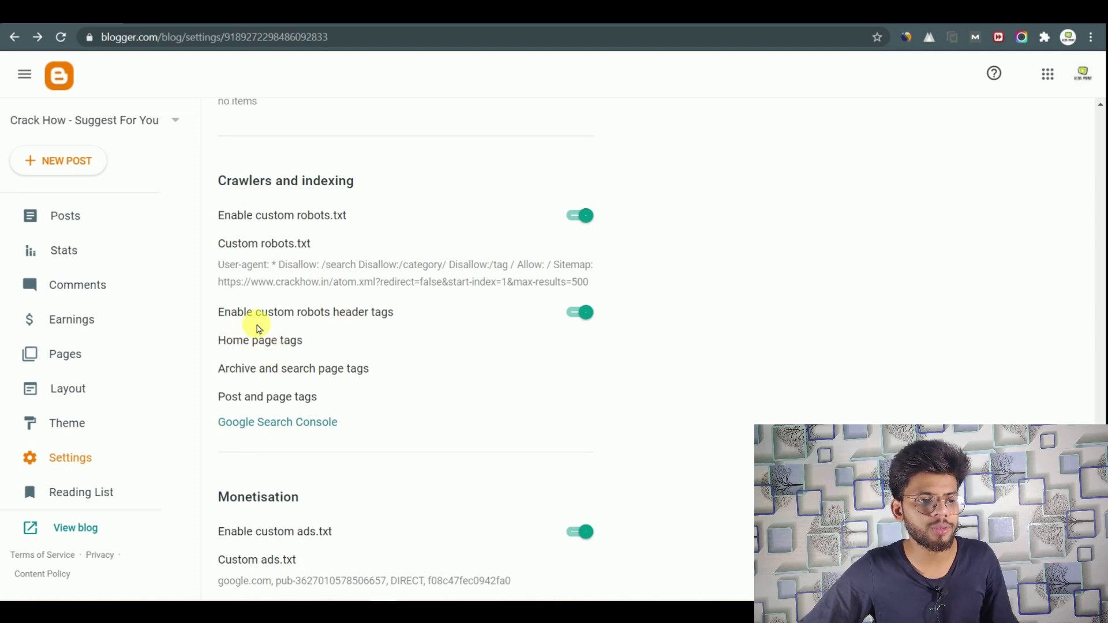
Step: Highlight the custom robots header tags label, and save the home page robot tags with all and noodp enabled
{"action": "left_click_drag", "start_coordinate": [340, 315], "coordinate": [568, 317]}
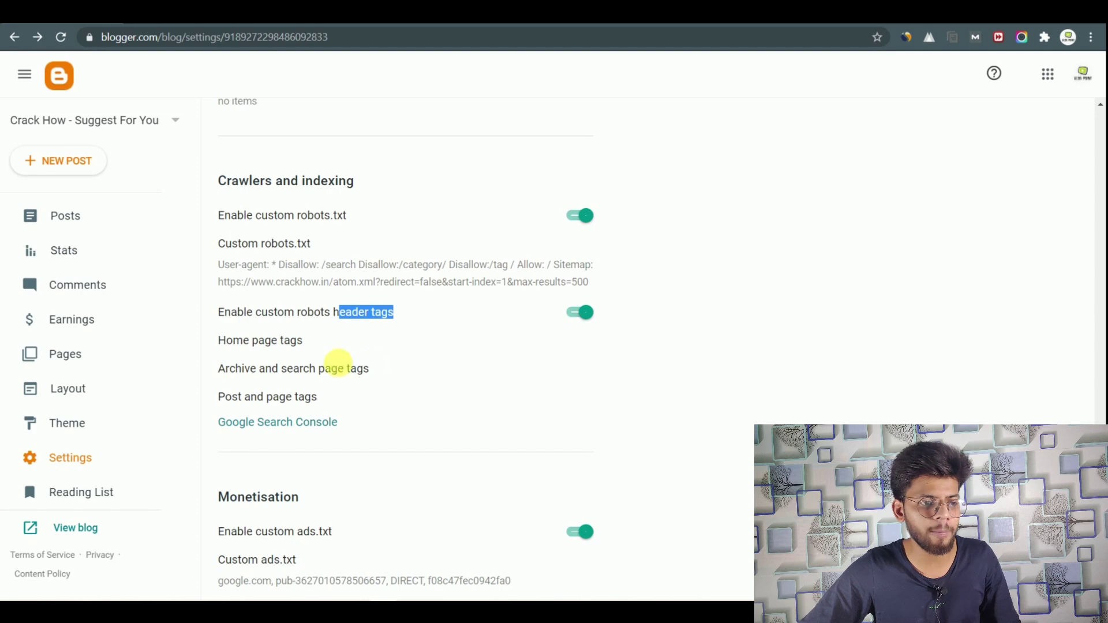
{"action": "left_click", "coordinate": [283, 351]}
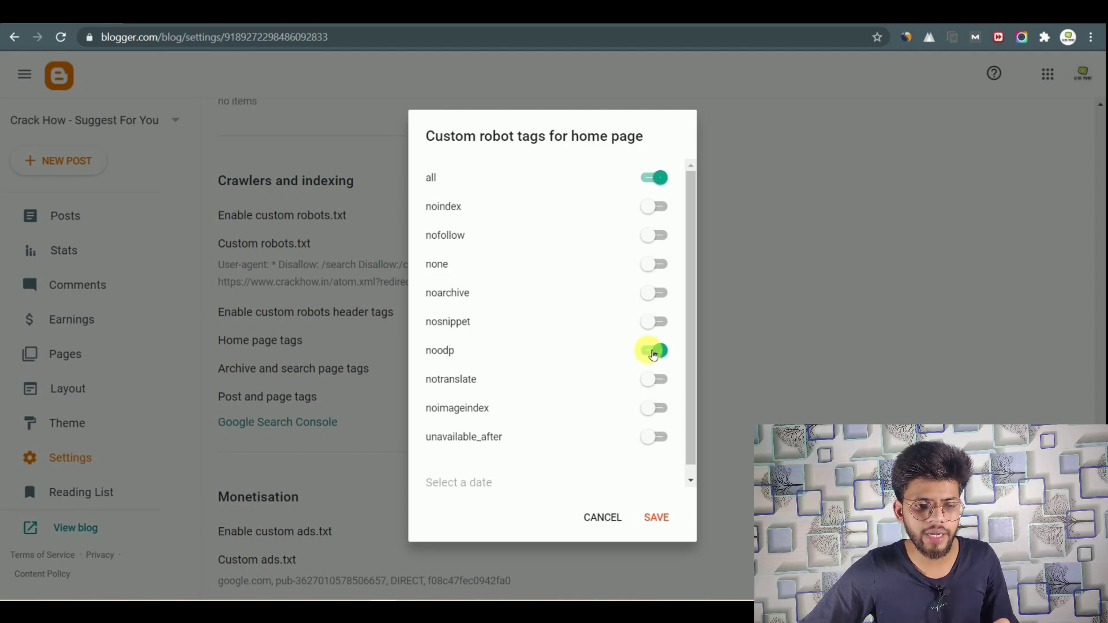
{"action": "scroll", "coordinate": [658, 405], "scroll_direction": "down", "scroll_amount": 1}
{"action": "left_click", "coordinate": [656, 516]}
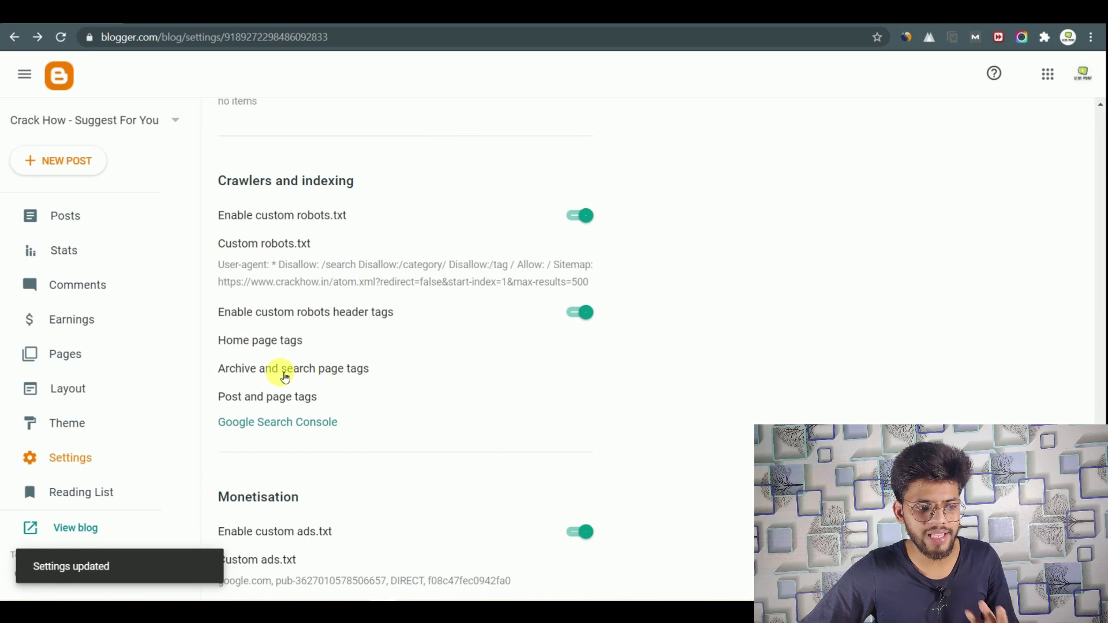
Step: Save the archive and search page tags with noindex and noodp, and the post and page tags with all and noodp
{"action": "left_click", "coordinate": [284, 372]}
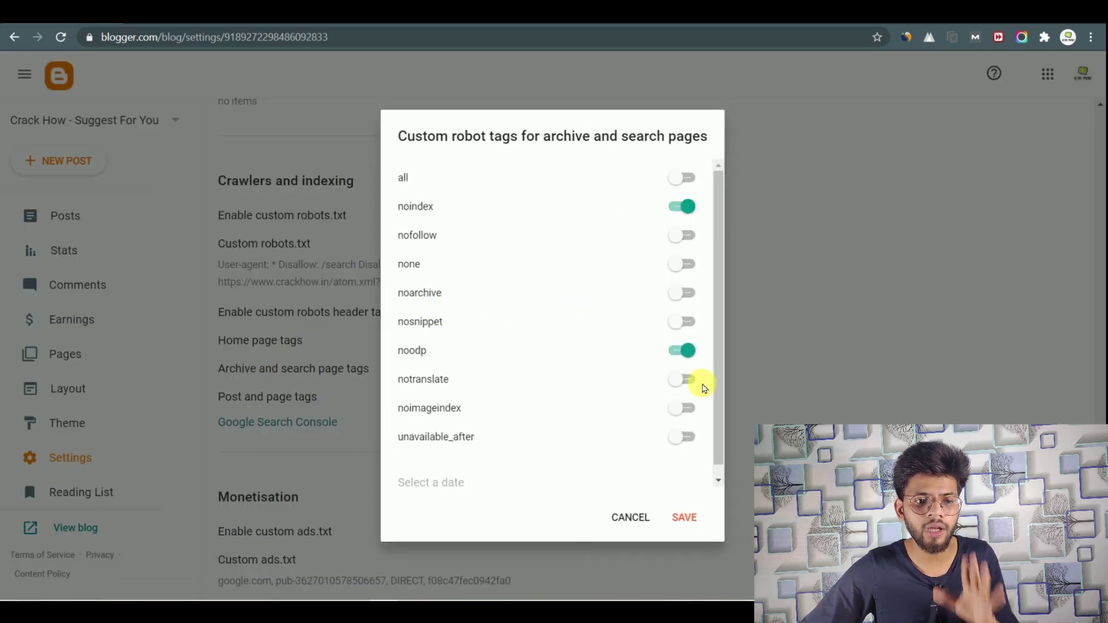
{"action": "left_click", "coordinate": [686, 516]}
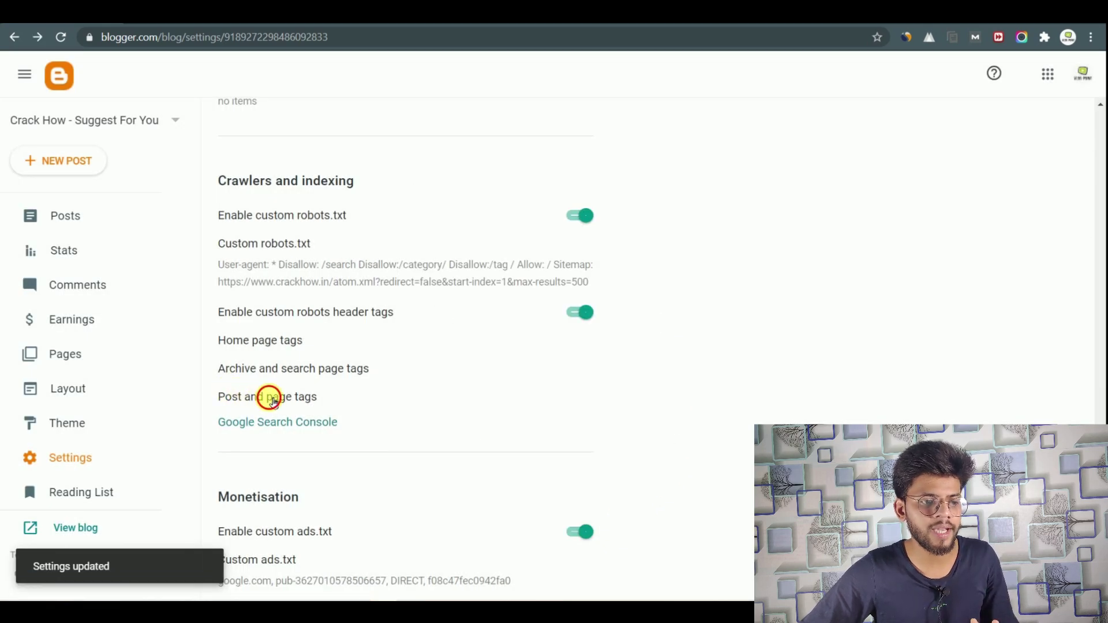
{"action": "left_click", "coordinate": [274, 398]}
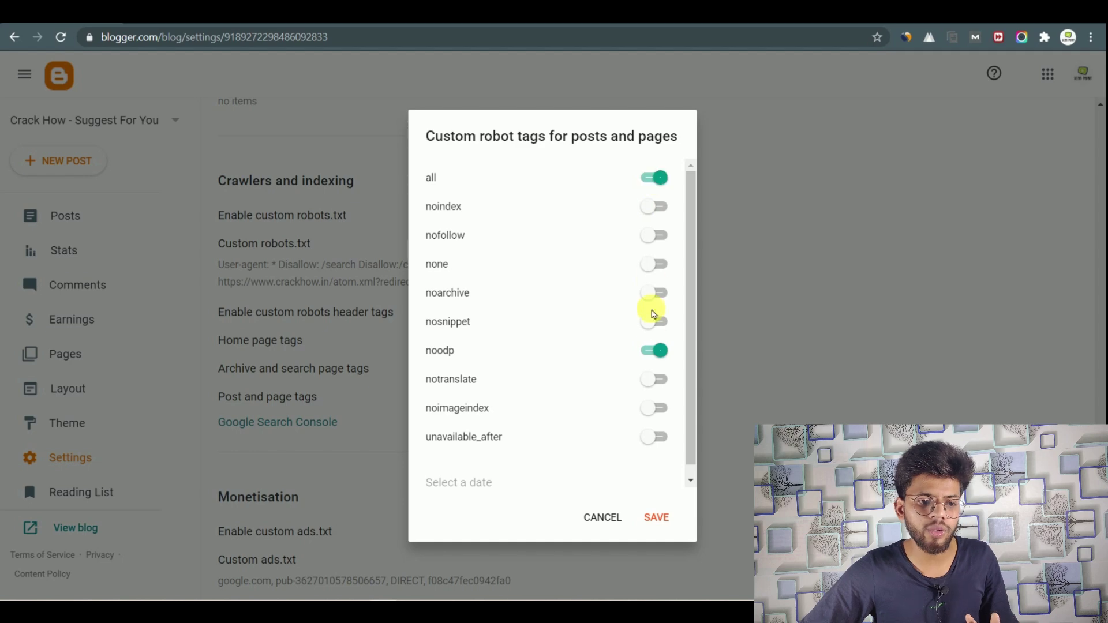
{"action": "left_click", "coordinate": [652, 518]}
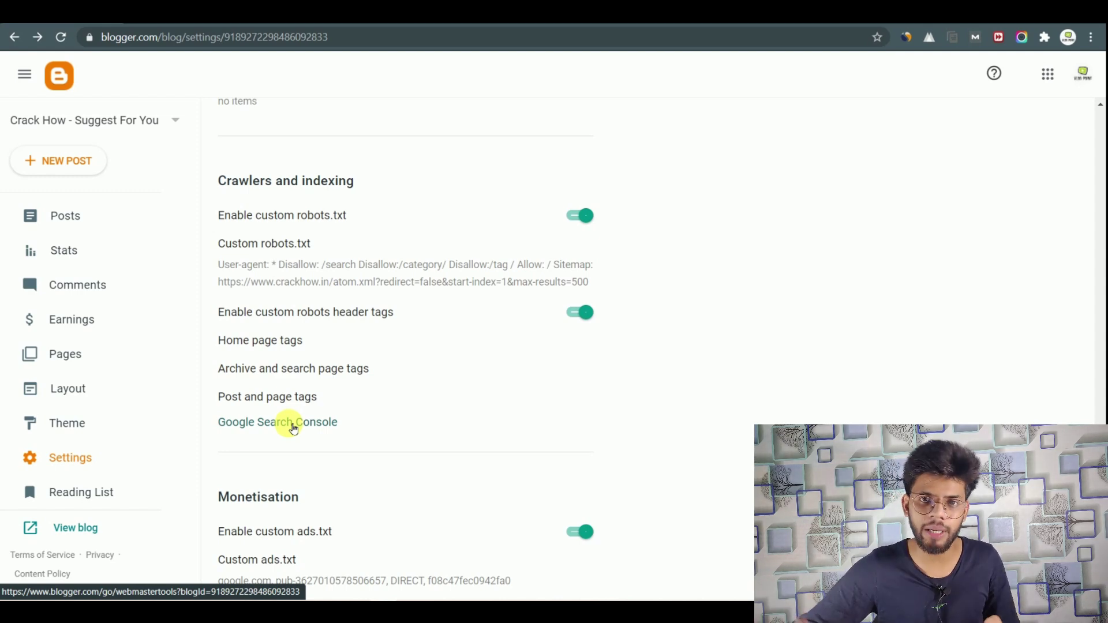
Step: Examine the Monetisation section, highlighting its heading and the Enable custom ads.txt label
{"action": "scroll", "coordinate": [294, 428], "scroll_direction": "down", "scroll_amount": 1}
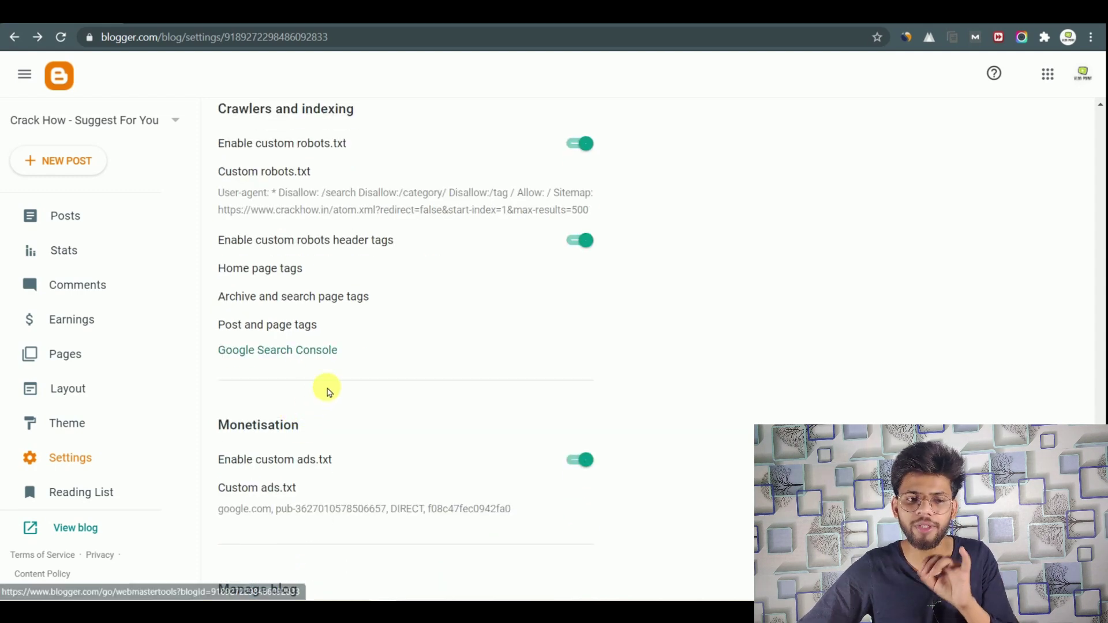
{"action": "scroll", "coordinate": [334, 384], "scroll_direction": "down", "scroll_amount": 1}
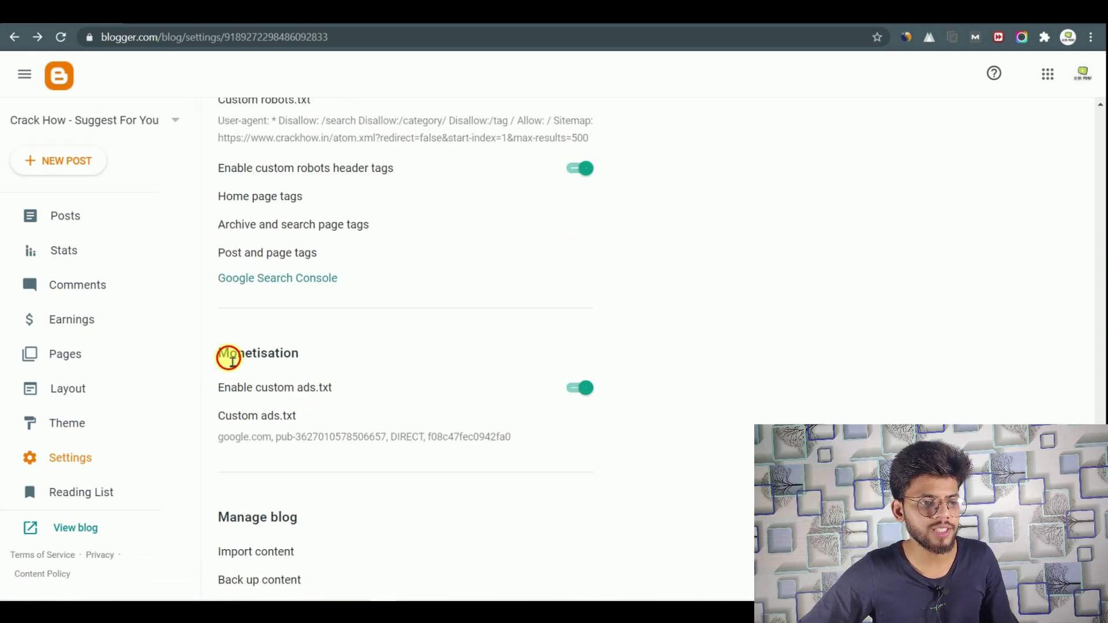
{"action": "left_click_drag", "start_coordinate": [229, 358], "coordinate": [297, 346]}
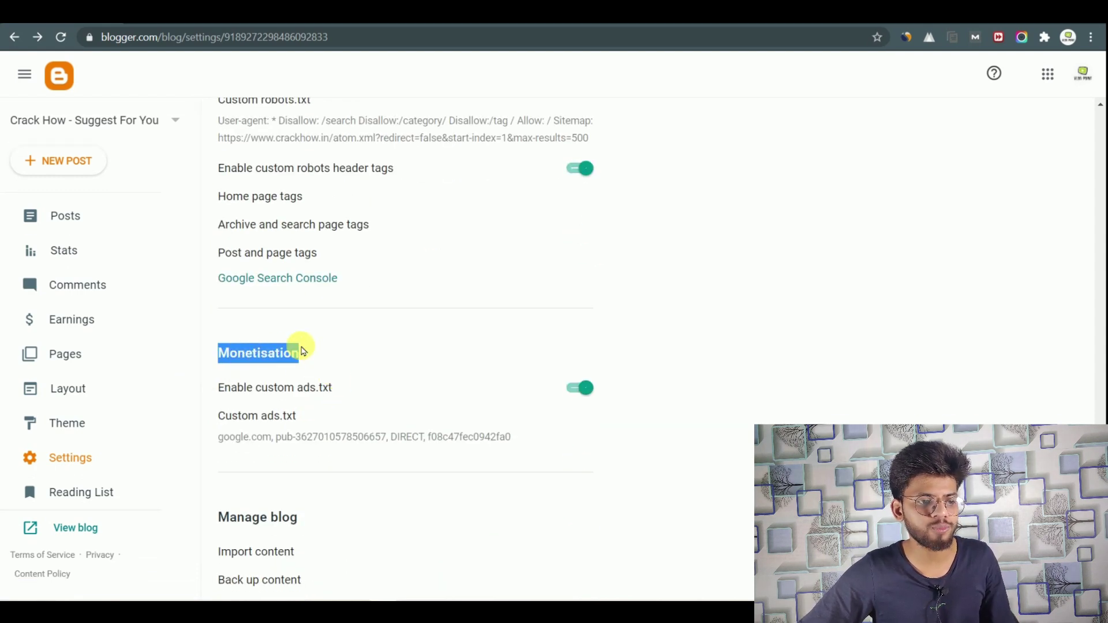
{"action": "double_click", "coordinate": [232, 397]}
{"action": "left_click_drag", "start_coordinate": [316, 398], "coordinate": [335, 391]}
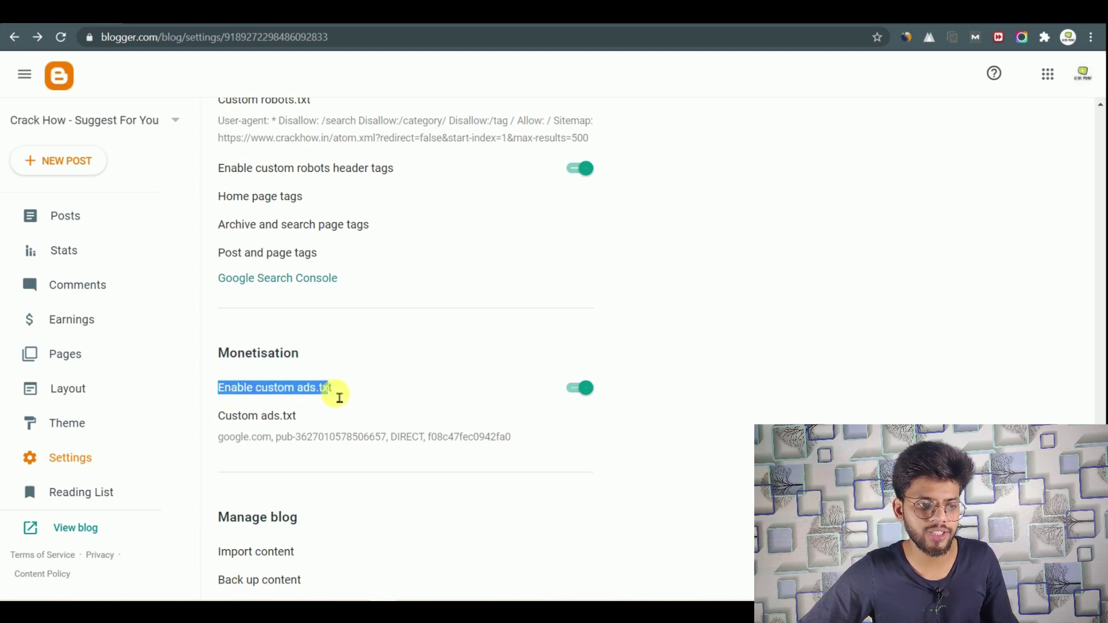
{"action": "left_click", "coordinate": [333, 391]}
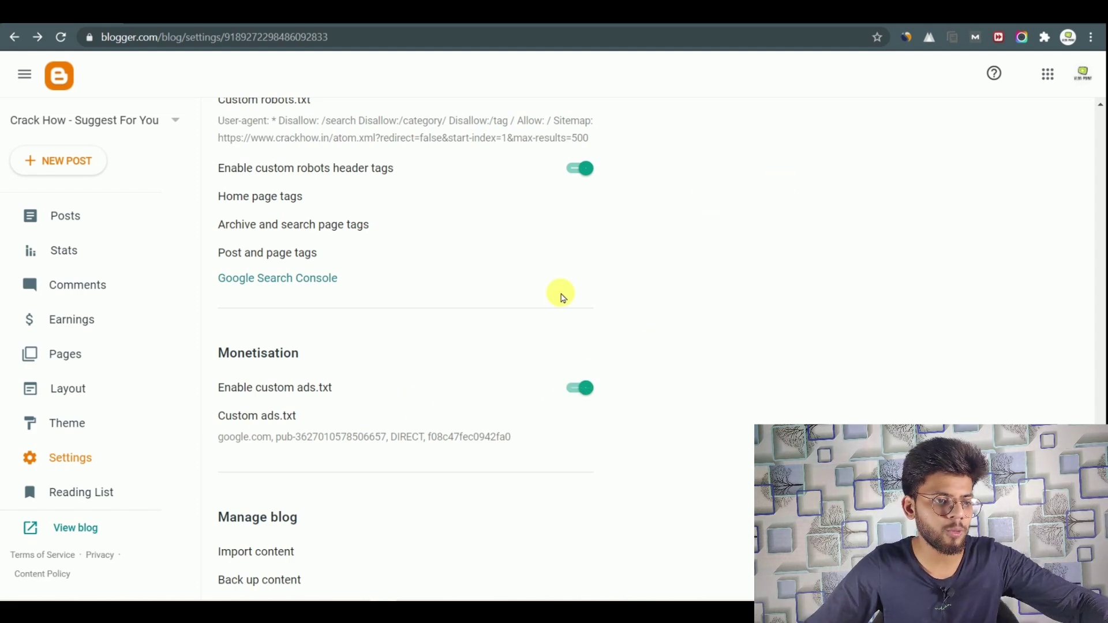
Step: Copy "custom ads.txt" from the Monetisation setting's label and search Google in a new tab for "custom ads.txt images"
{"action": "left_click_drag", "start_coordinate": [264, 395], "coordinate": [330, 387]}
{"action": "left_click", "coordinate": [267, 396]}
{"action": "right_click", "coordinate": [320, 391]}
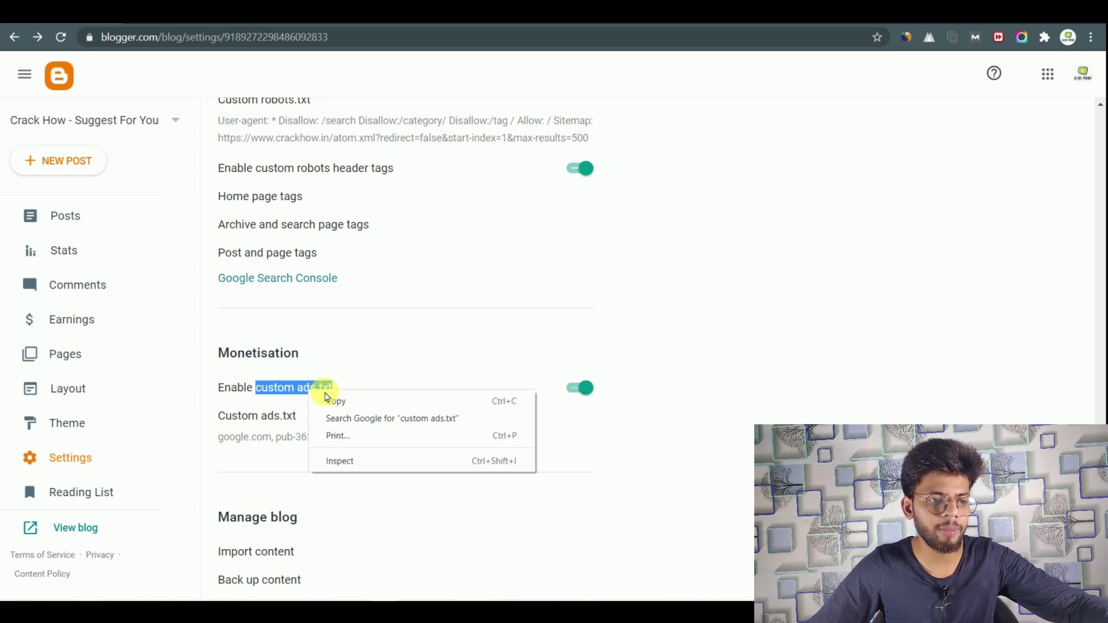
{"action": "left_click", "coordinate": [332, 398]}
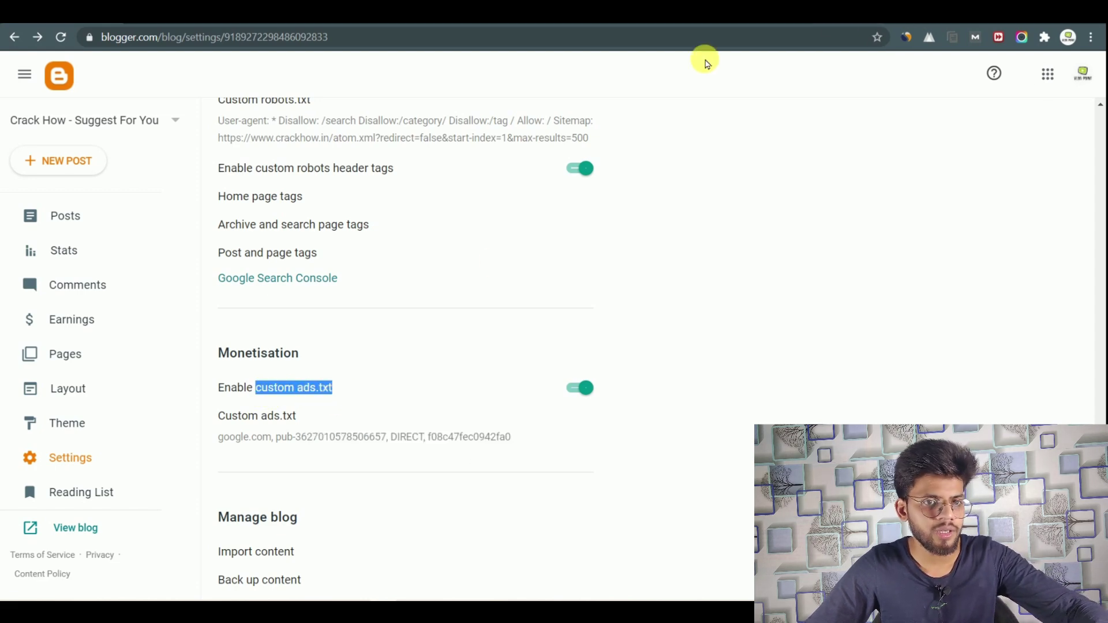
{"action": "key", "text": "ctrl+t"}
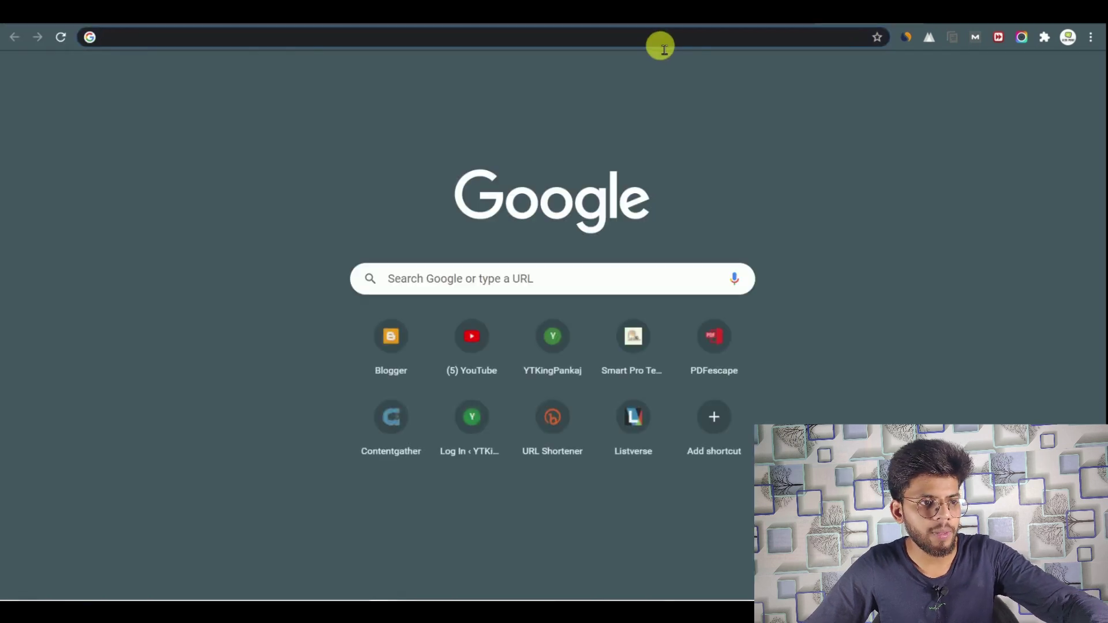
{"action": "key", "text": "ctrl+v"}
{"action": "type", "text": "im"}
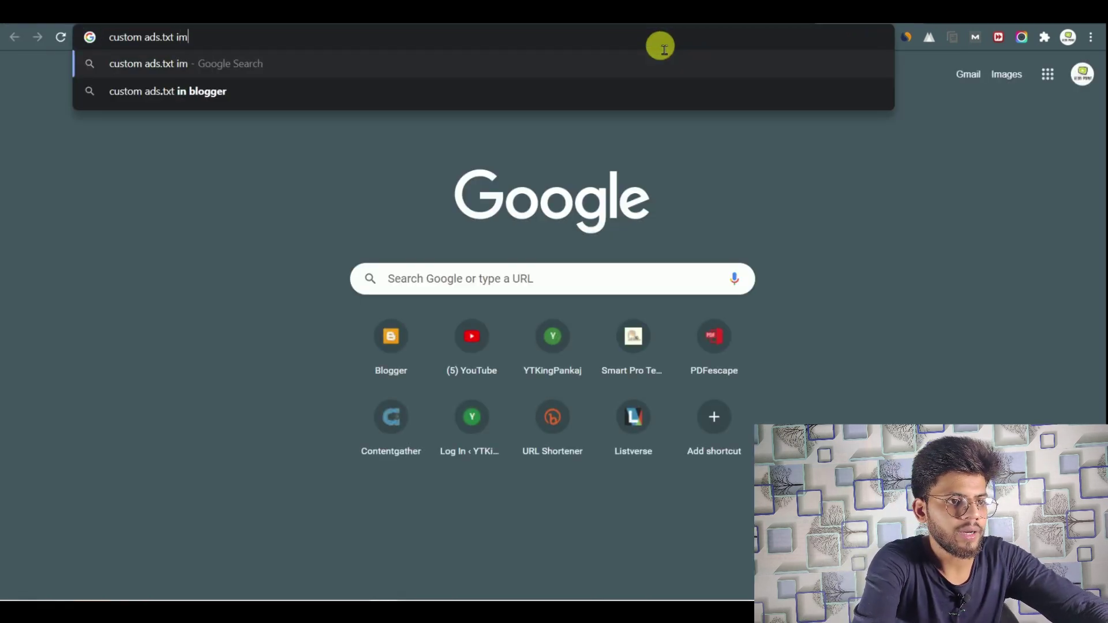
{"action": "key", "text": "Return"}
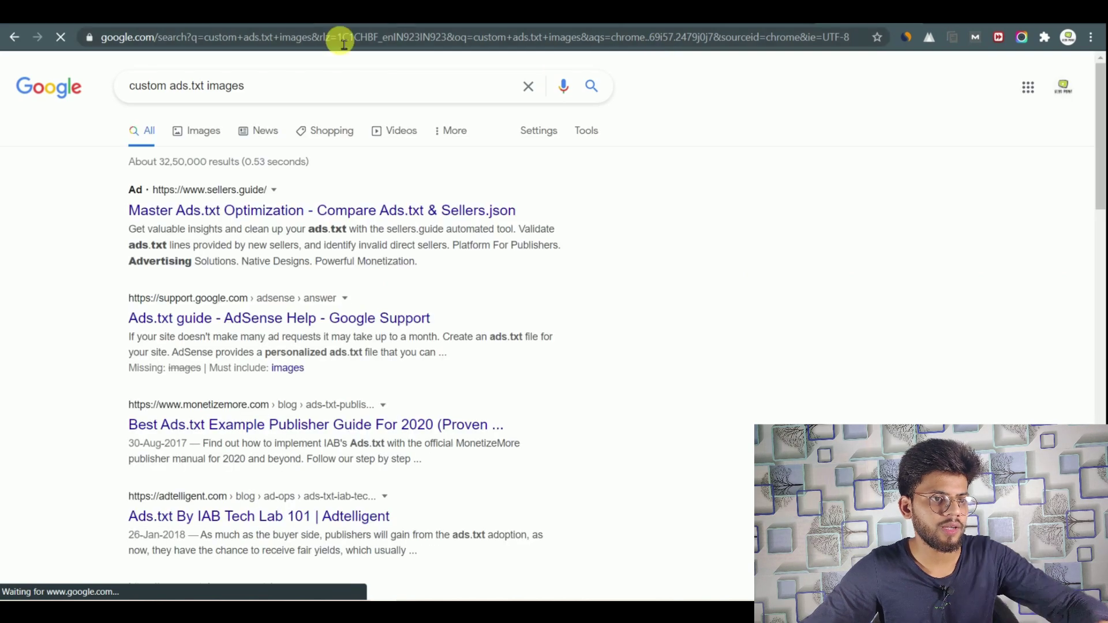
Step: Extend the Google search to "custom ads.txt images in adsense" and show the image results
{"action": "left_click", "coordinate": [349, 91]}
{"action": "type", "text": "in ad"}
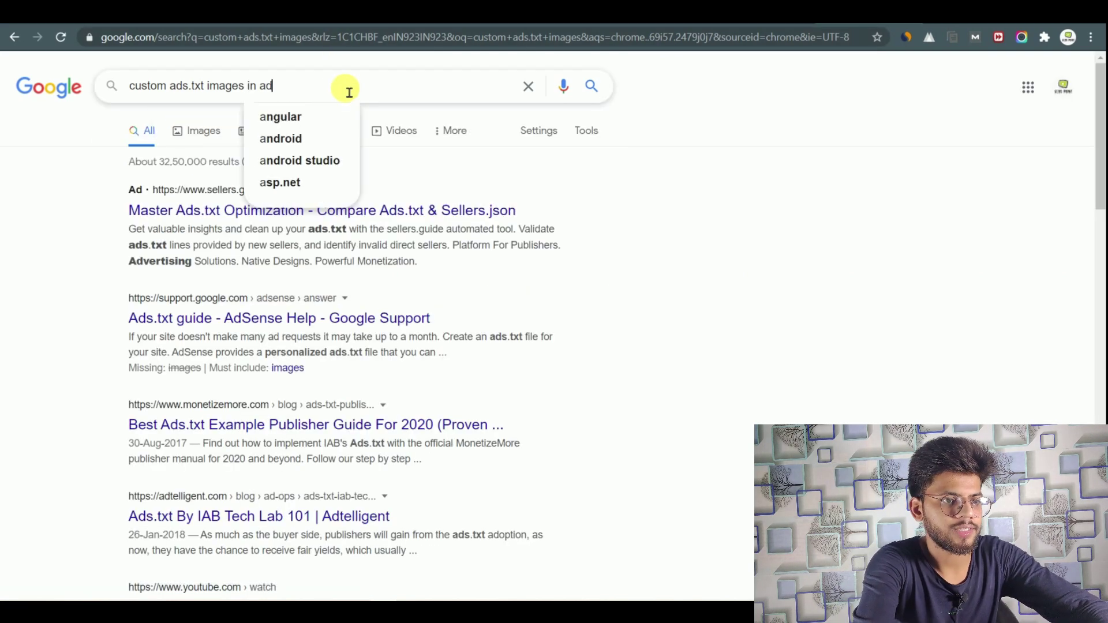
{"action": "type", "text": "sense"}
{"action": "key", "text": "Return"}
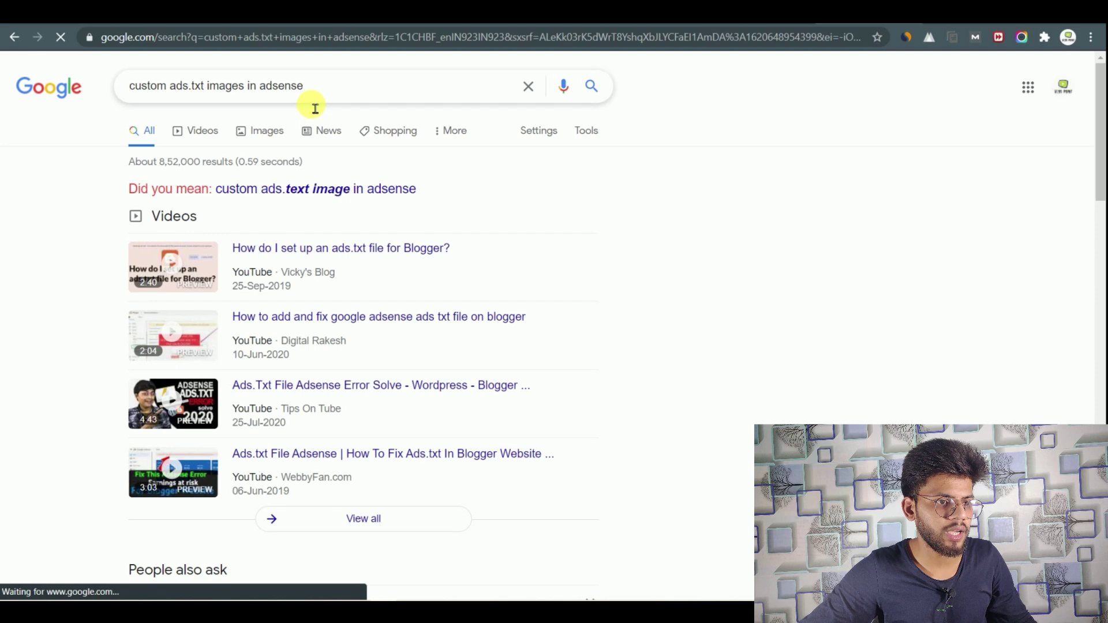
{"action": "left_click", "coordinate": [274, 133]}
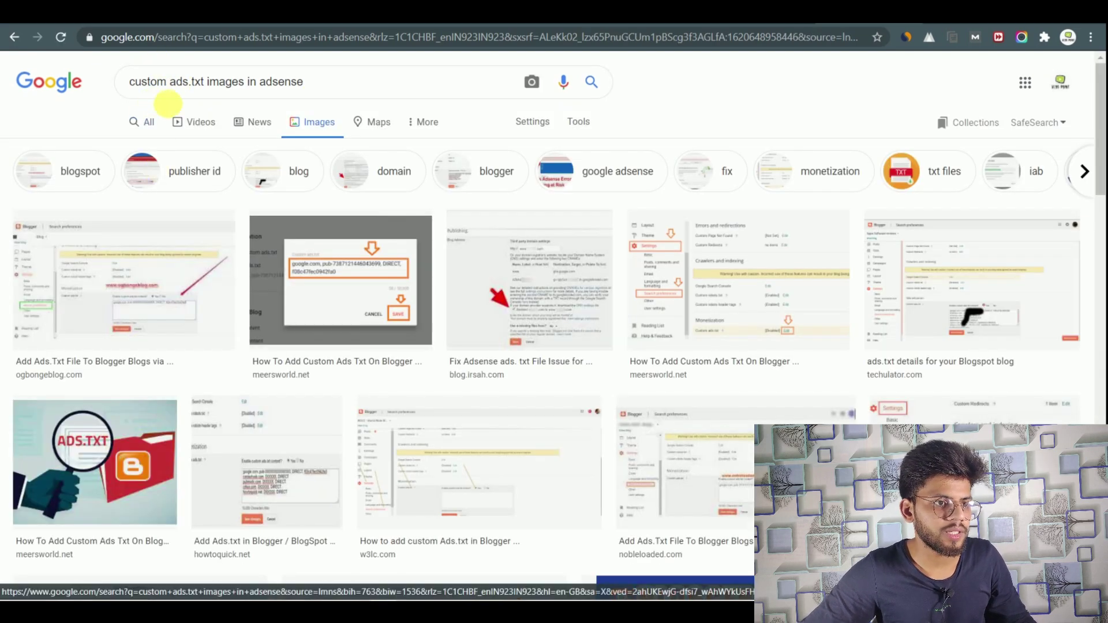
Step: Shorten the image search to "ads.txt images in adsense" by removing the word custom
{"action": "double_click", "coordinate": [139, 81]}
{"action": "key", "text": "BackSpace"}
{"action": "key", "text": "Return"}
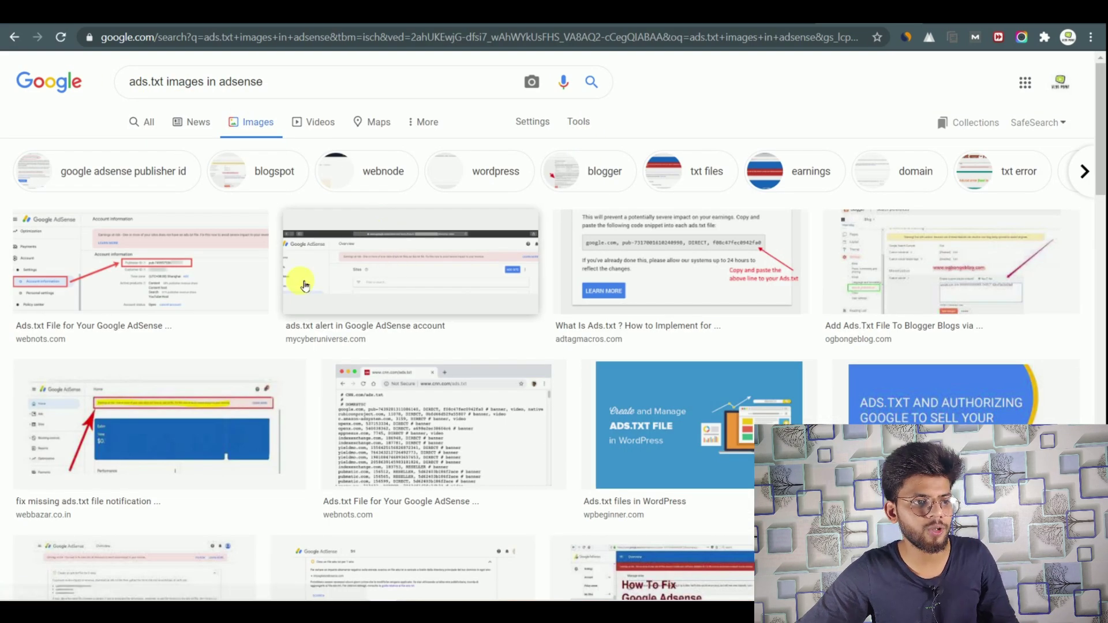
Step: Preview the My Cyber Universe, WebNots and WebBazar India images of AdSense ads.txt alerts, and look through further image results
{"action": "left_click", "coordinate": [373, 275]}
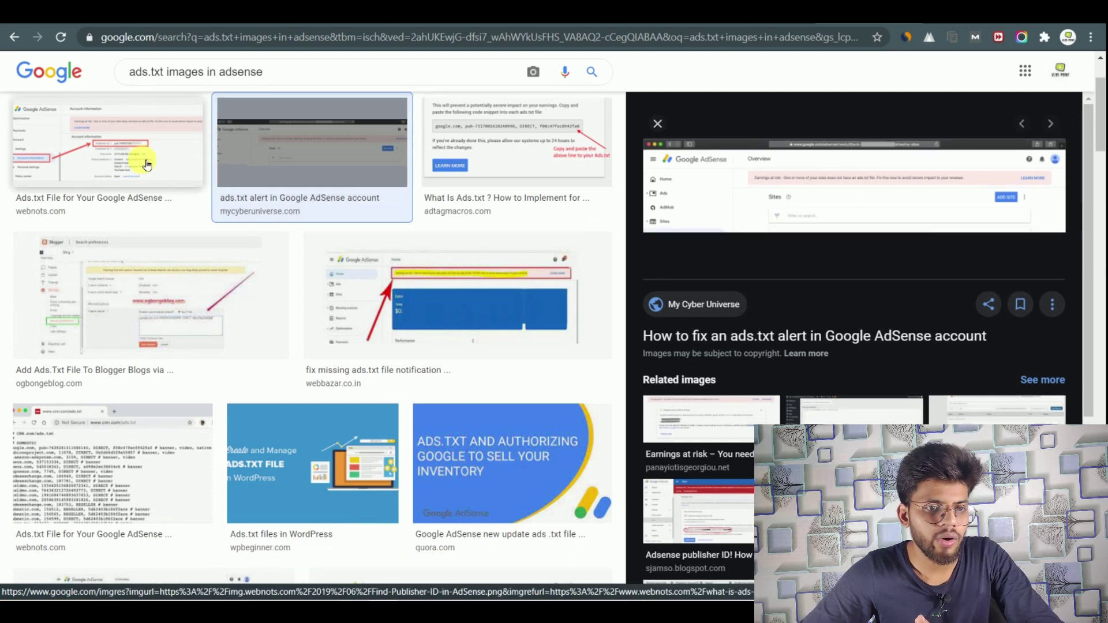
{"action": "left_click", "coordinate": [115, 162]}
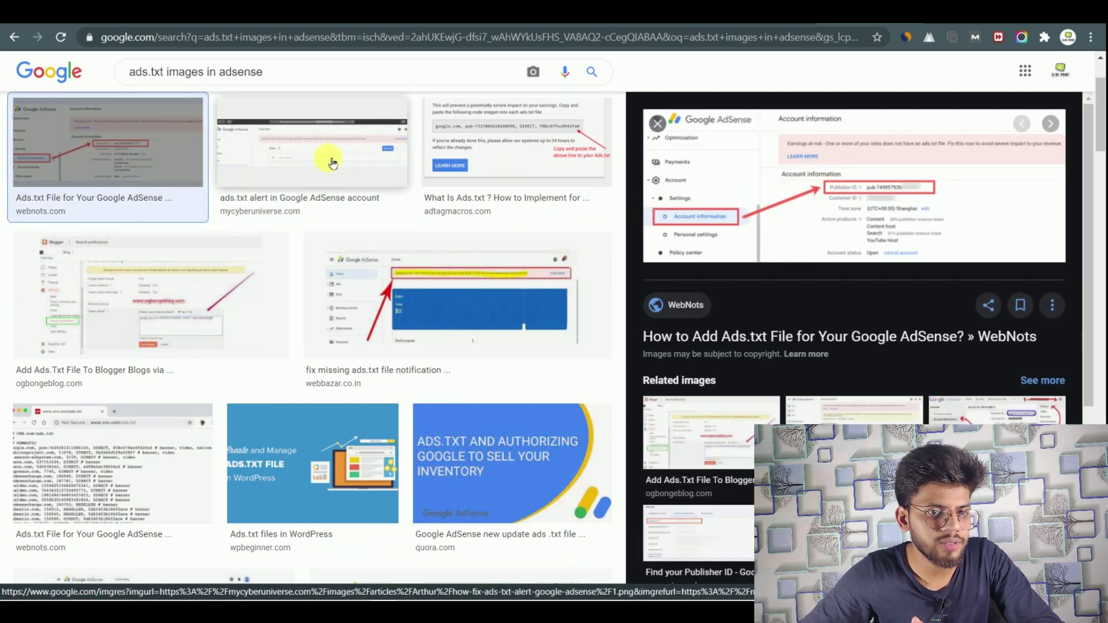
{"action": "left_click", "coordinate": [402, 174]}
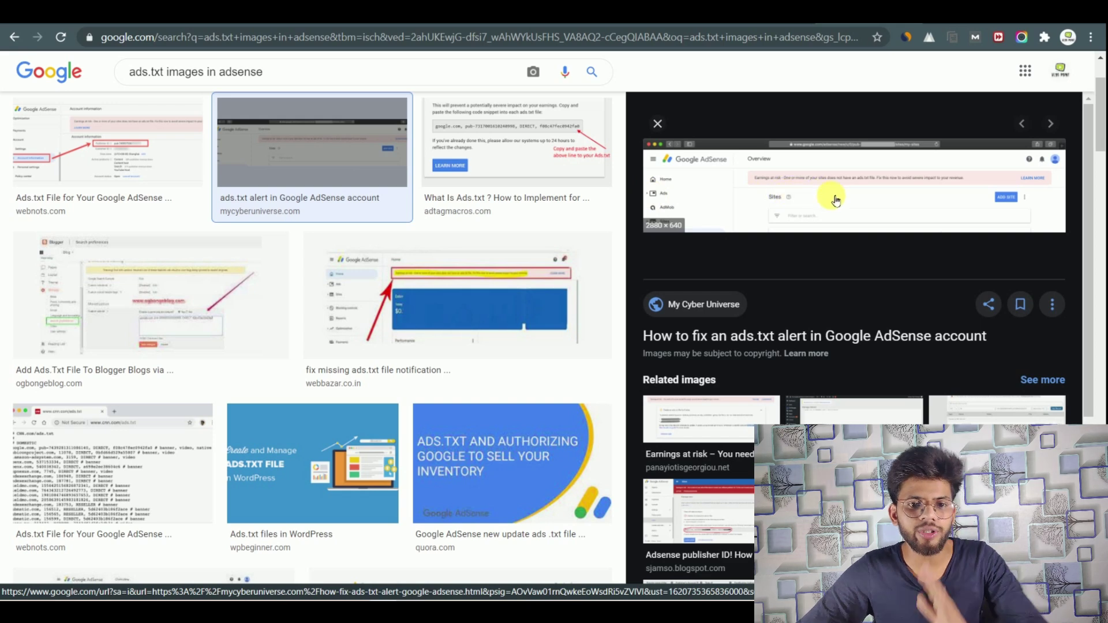
{"action": "scroll", "coordinate": [436, 312], "scroll_direction": "down", "scroll_amount": 1}
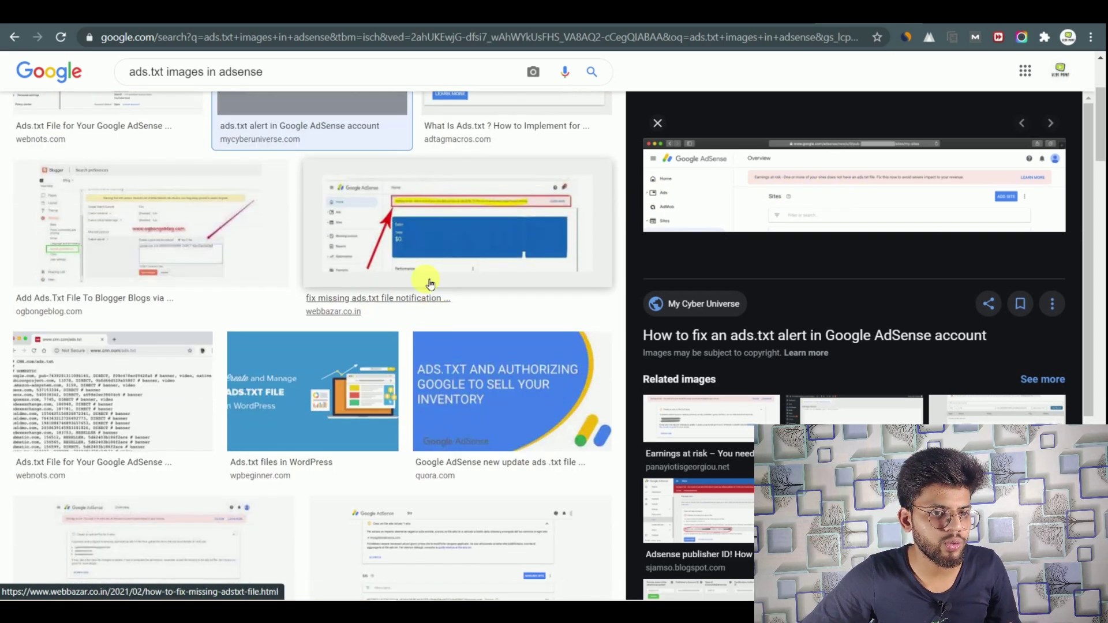
{"action": "left_click", "coordinate": [435, 250]}
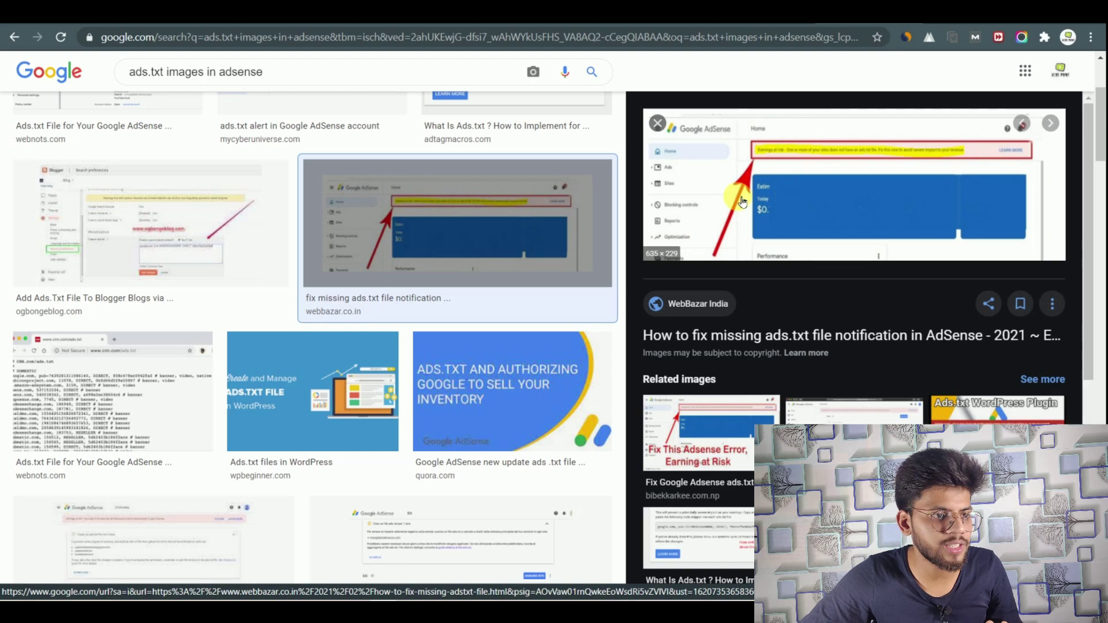
{"action": "scroll", "coordinate": [203, 253], "scroll_direction": "down", "scroll_amount": 5}
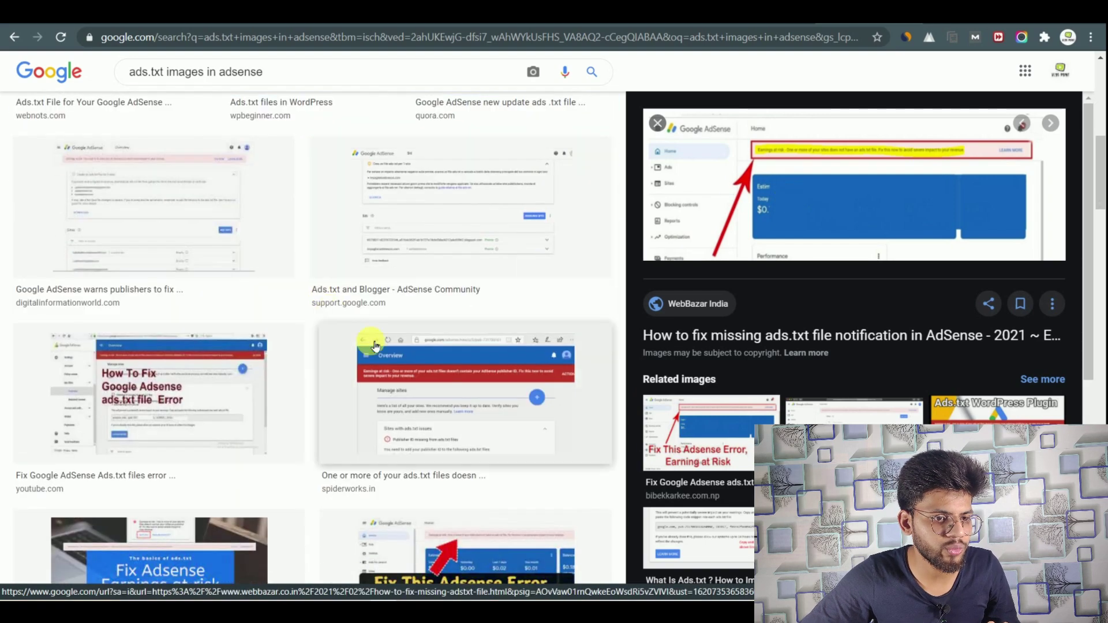
{"action": "scroll", "coordinate": [457, 409], "scroll_direction": "down", "scroll_amount": 3}
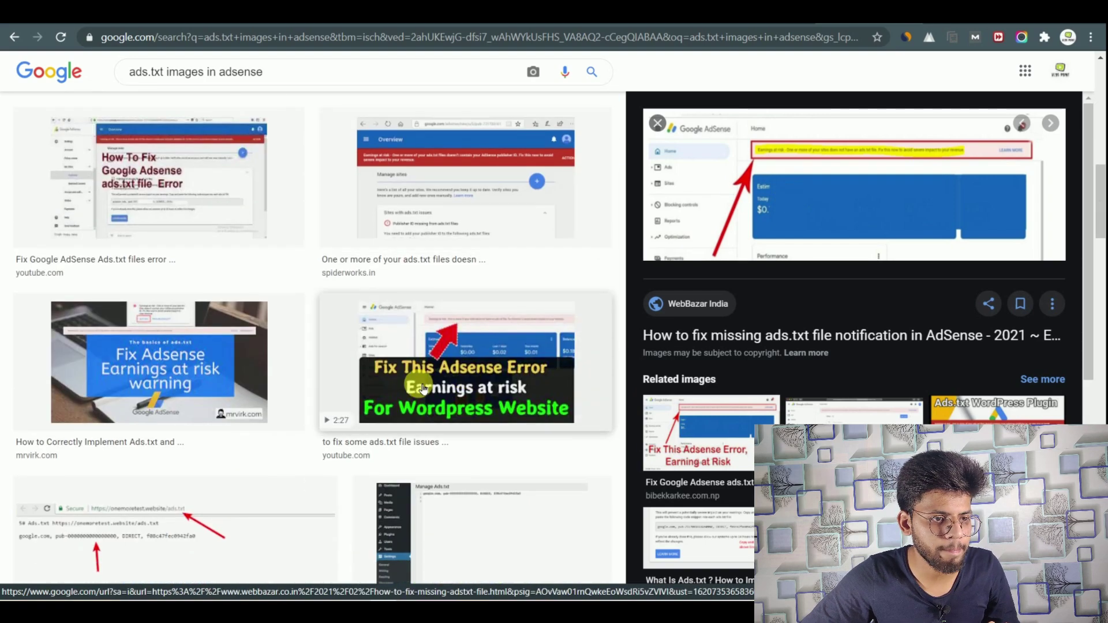
Step: Return to the blog settings, open the custom ads.txt entry under Monetisation, select its text and save the entry
{"action": "scroll", "coordinate": [536, 283], "scroll_direction": "up", "scroll_amount": 3}
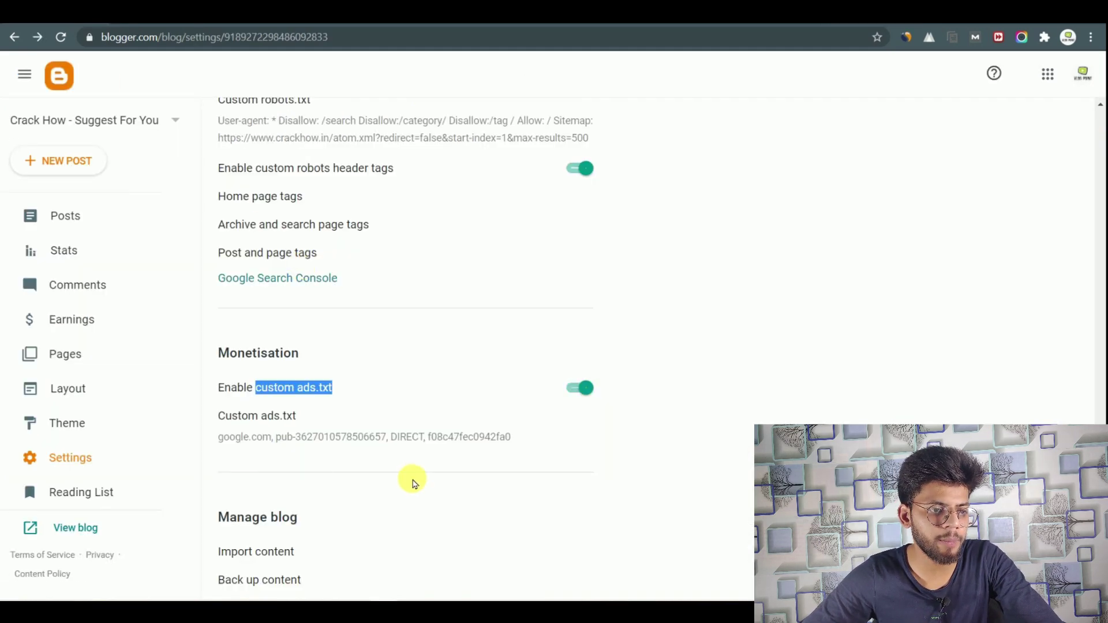
{"action": "left_click", "coordinate": [286, 413]}
{"action": "left_click_drag", "start_coordinate": [548, 323], "coordinate": [404, 289]}
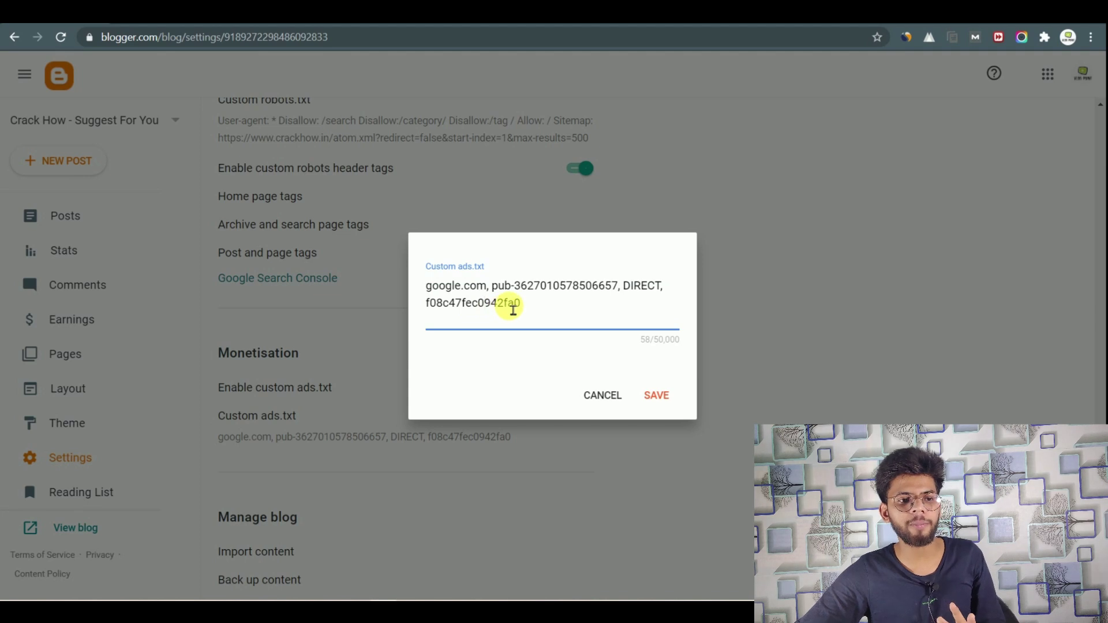
{"action": "left_click_drag", "start_coordinate": [537, 304], "coordinate": [396, 272]}
{"action": "left_click", "coordinate": [655, 390]}
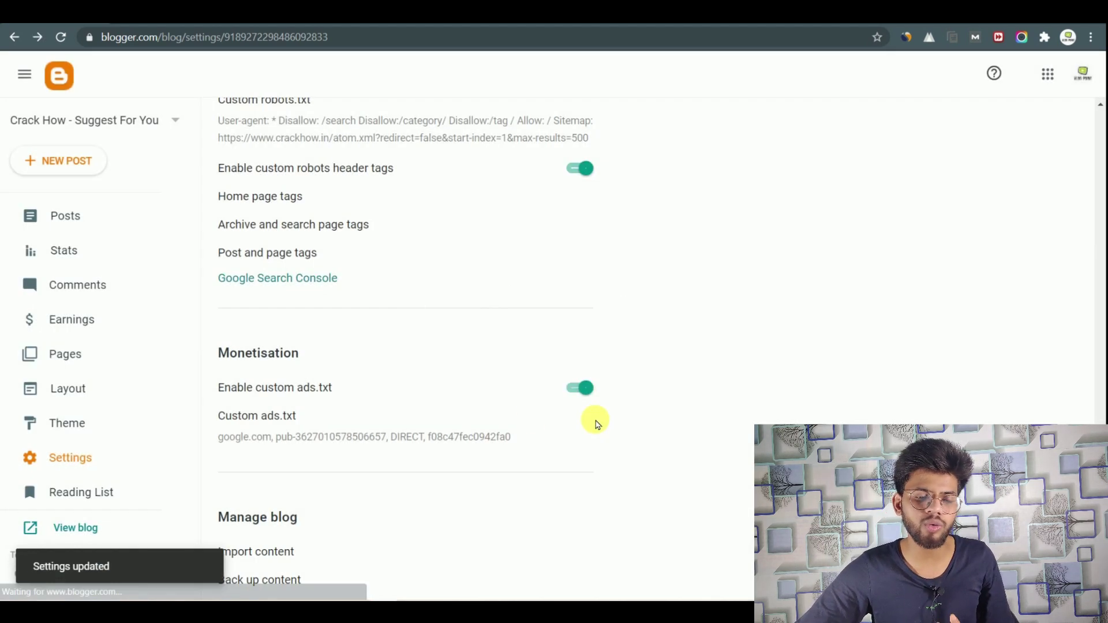
Step: Look at the Import content file chooser and the Back up content dialog under Manage blog, closing both without importing or downloading
{"action": "scroll", "coordinate": [519, 430], "scroll_direction": "down", "scroll_amount": 2}
{"action": "scroll", "coordinate": [550, 368], "scroll_direction": "down", "scroll_amount": 2}
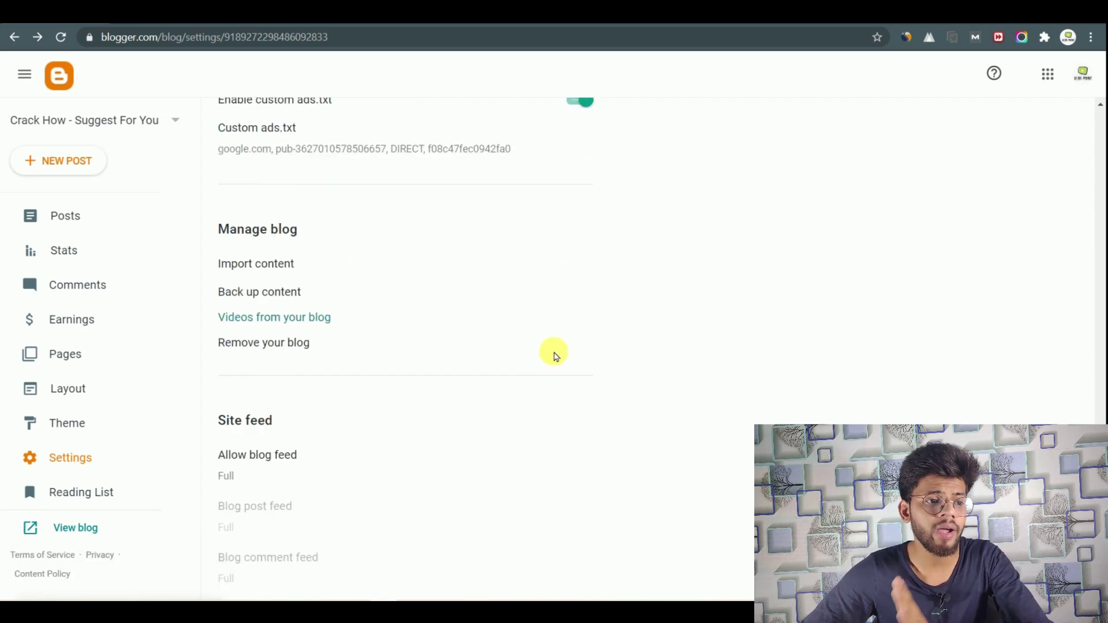
{"action": "left_click_drag", "start_coordinate": [230, 234], "coordinate": [317, 230]}
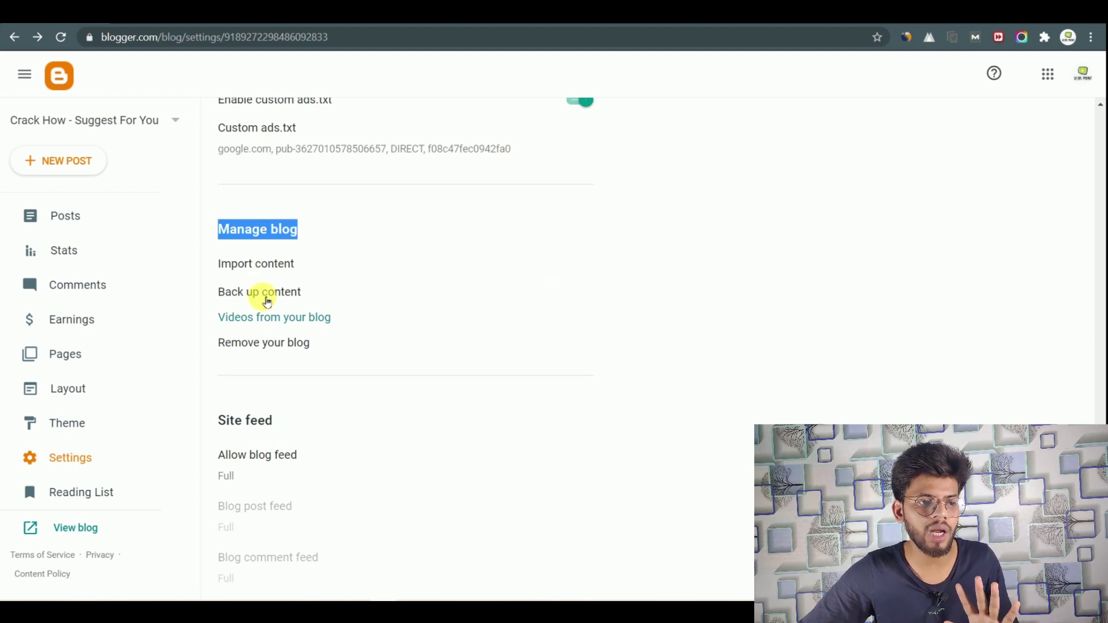
{"action": "left_click", "coordinate": [732, 242]}
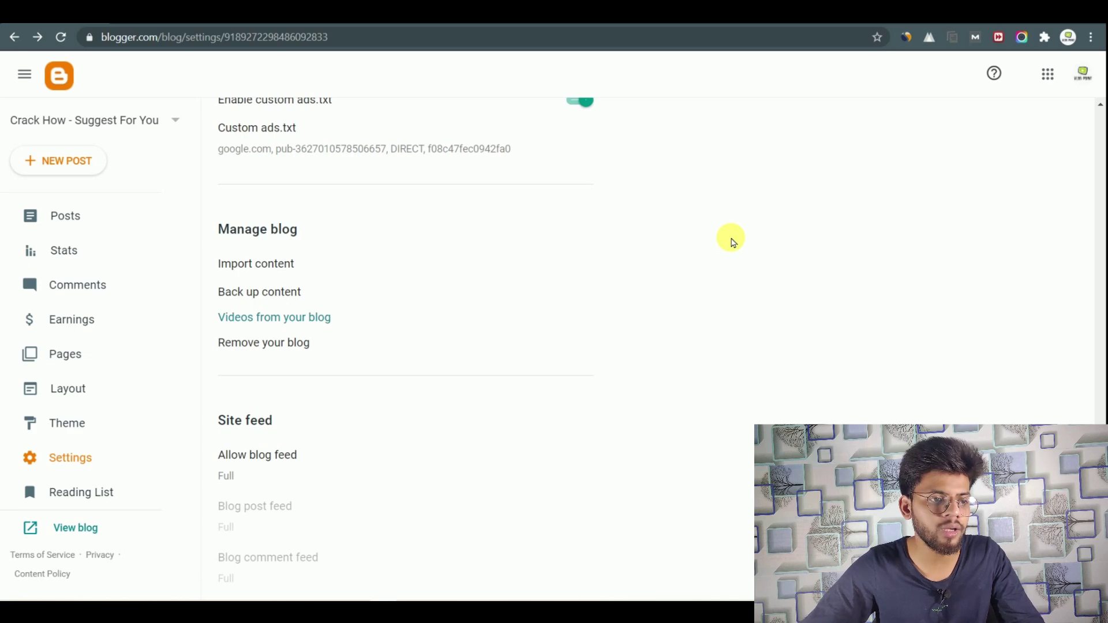
{"action": "left_click", "coordinate": [282, 267]}
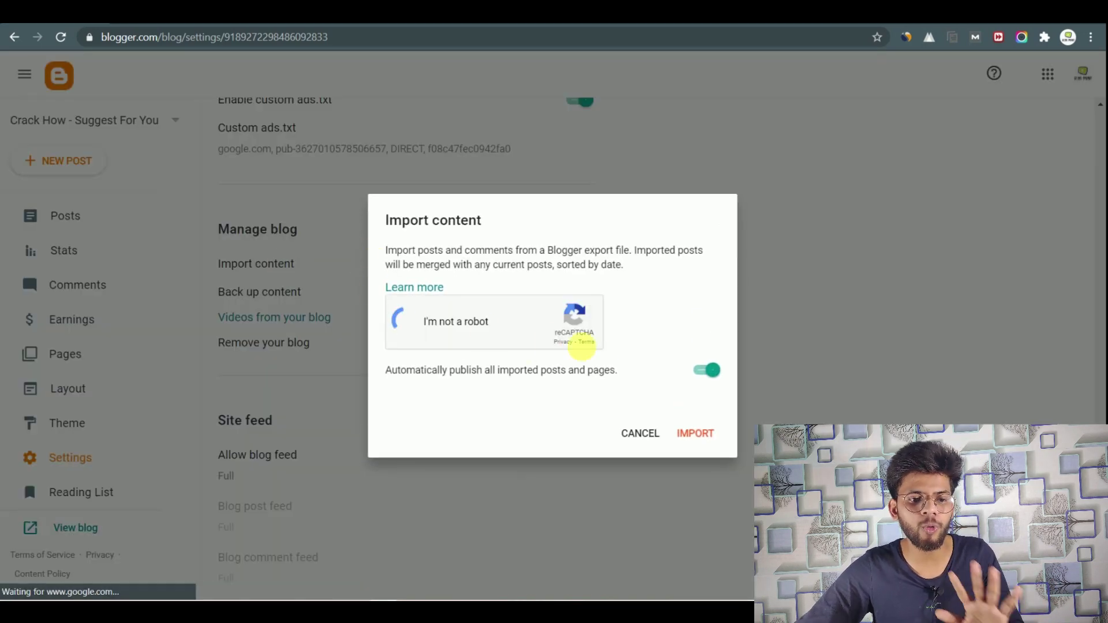
{"action": "left_click", "coordinate": [696, 437]}
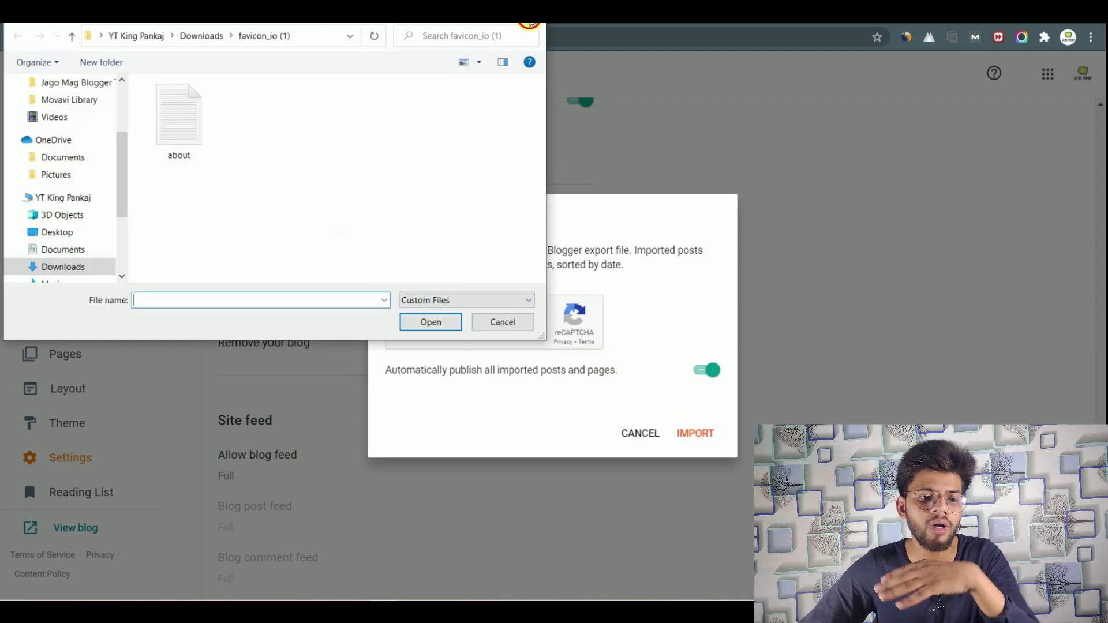
{"action": "left_click", "coordinate": [529, 23]}
{"action": "left_click", "coordinate": [638, 433]}
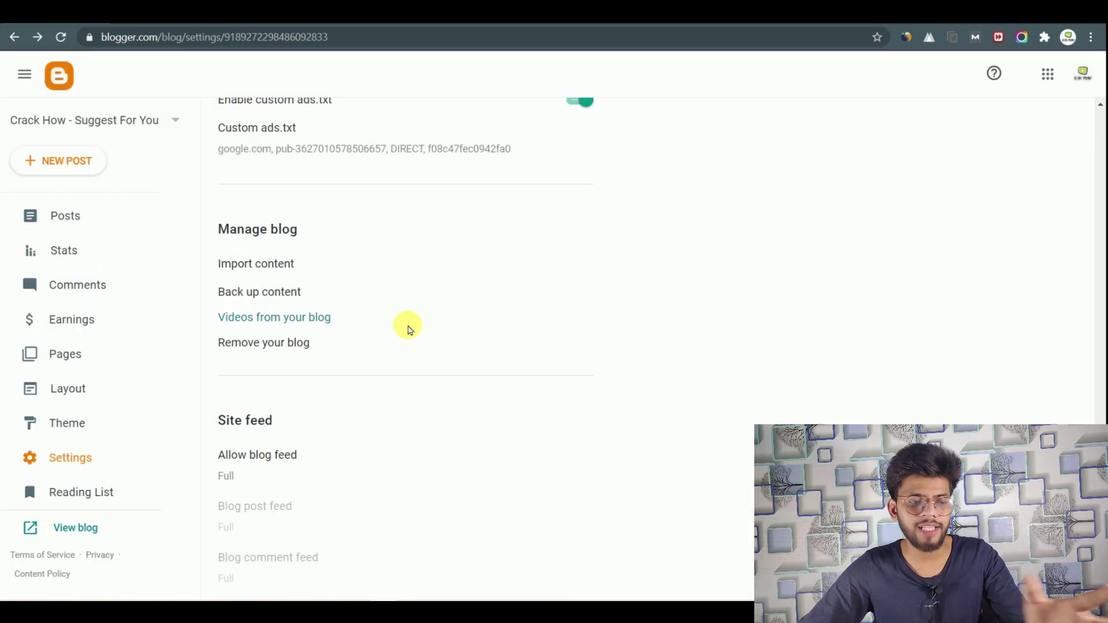
{"action": "left_click", "coordinate": [279, 297]}
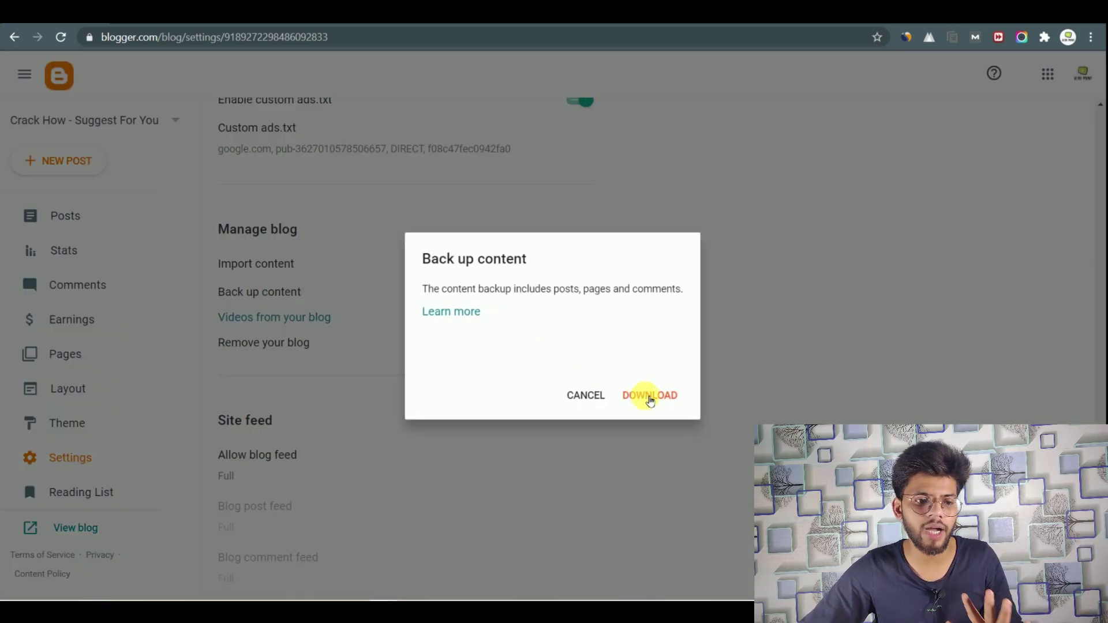
{"action": "left_click", "coordinate": [585, 395]}
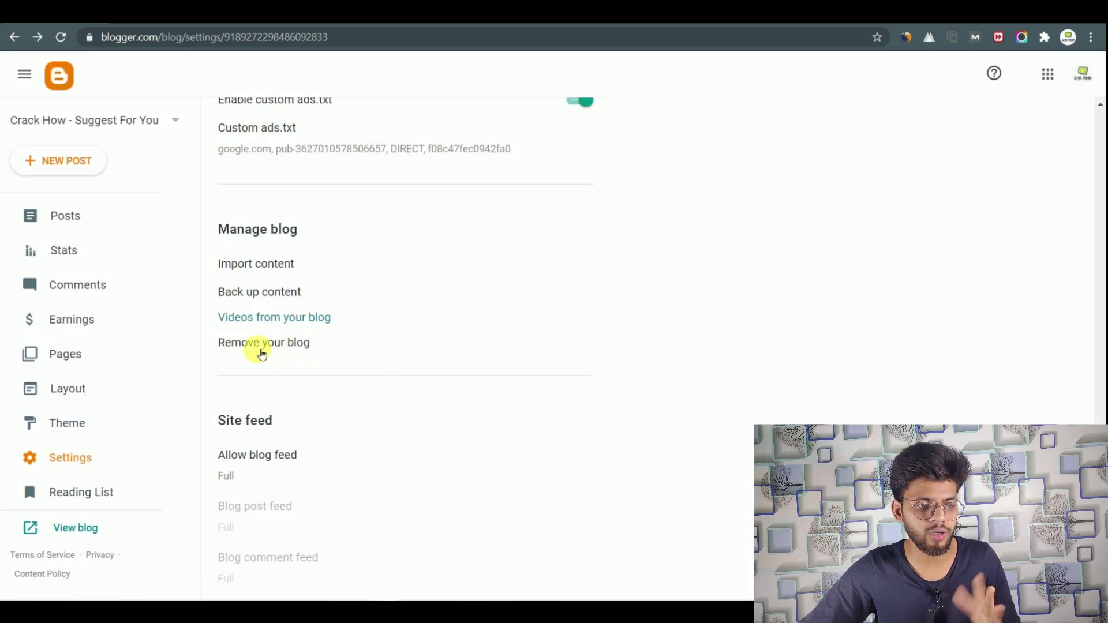
Step: Look over the Site feed and General settings, and return to the Basic section at the start of the settings page
{"action": "scroll", "coordinate": [264, 353], "scroll_direction": "down", "scroll_amount": 5}
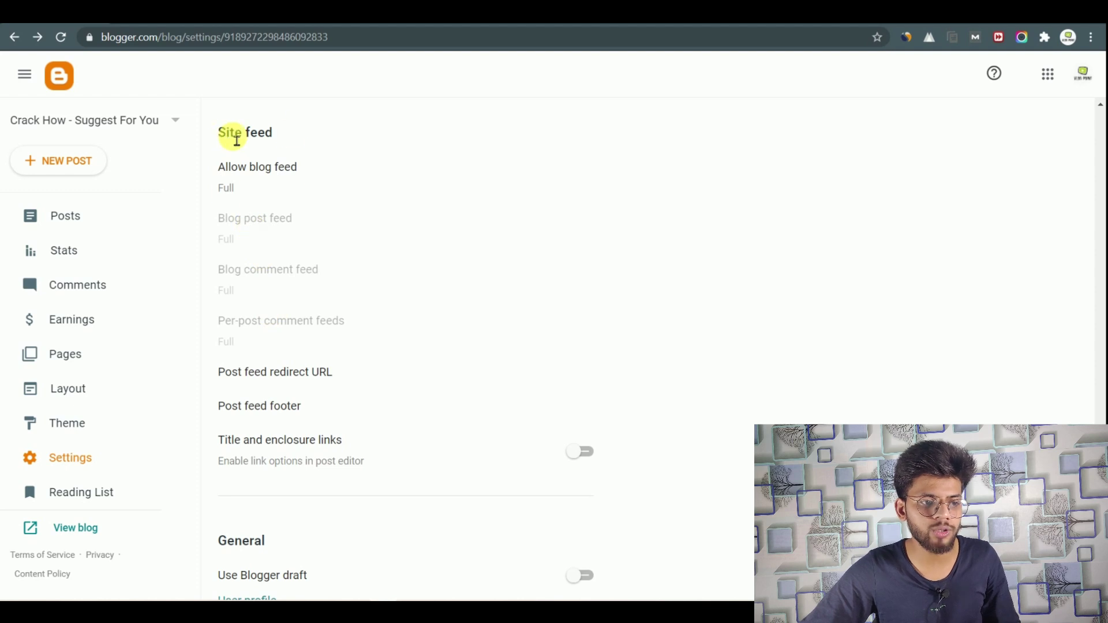
{"action": "left_click_drag", "start_coordinate": [230, 136], "coordinate": [300, 134]}
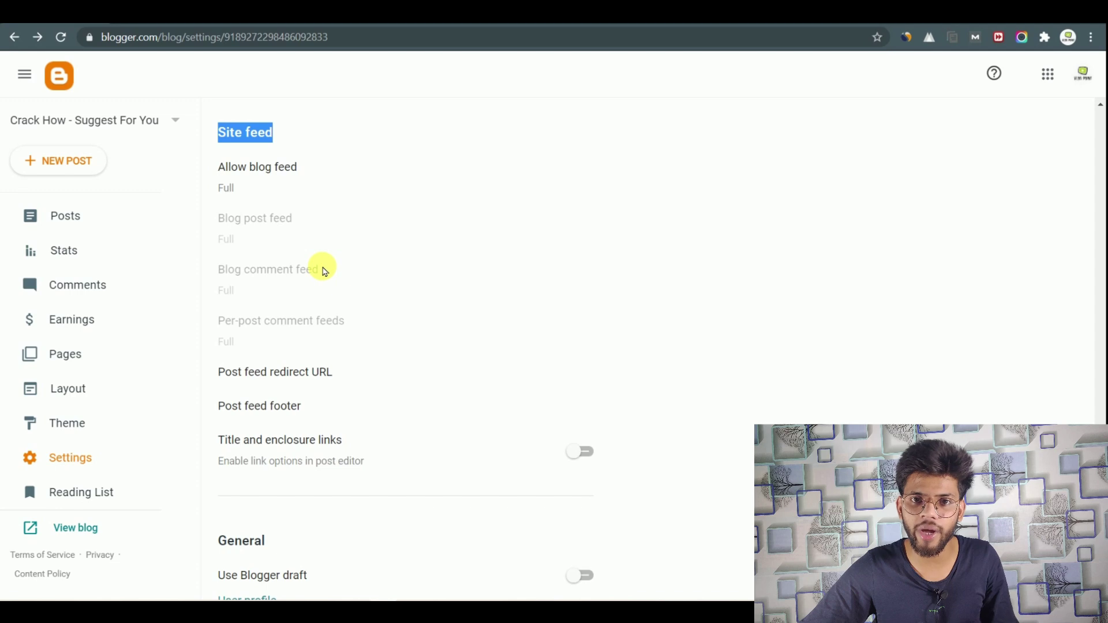
{"action": "scroll", "coordinate": [312, 311], "scroll_direction": "down", "scroll_amount": 1}
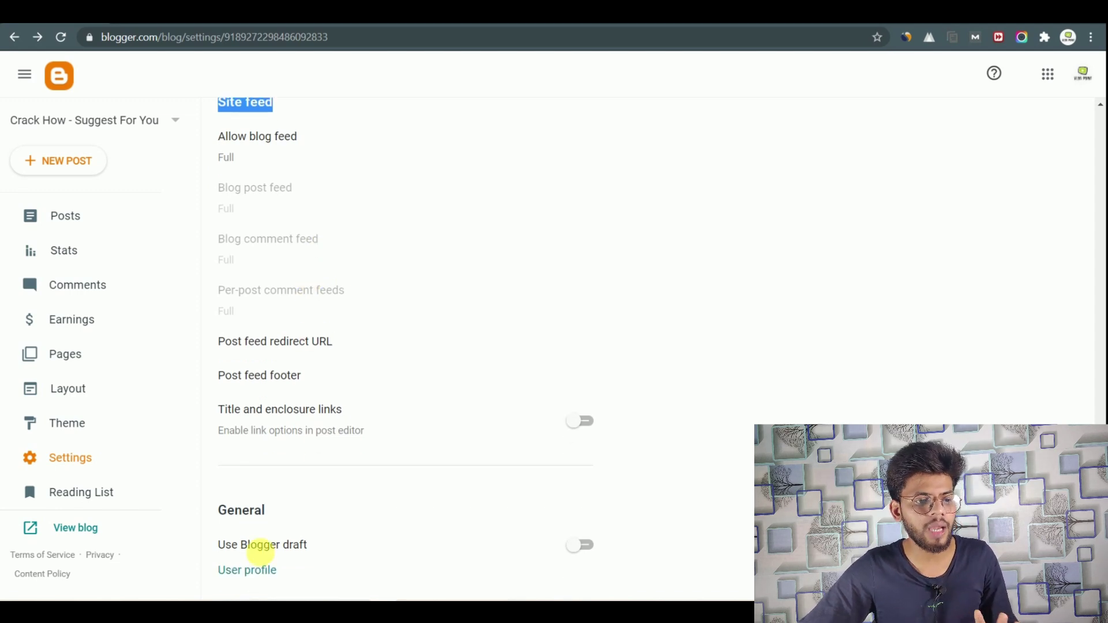
{"action": "scroll", "coordinate": [303, 537], "scroll_direction": "up", "scroll_amount": 6}
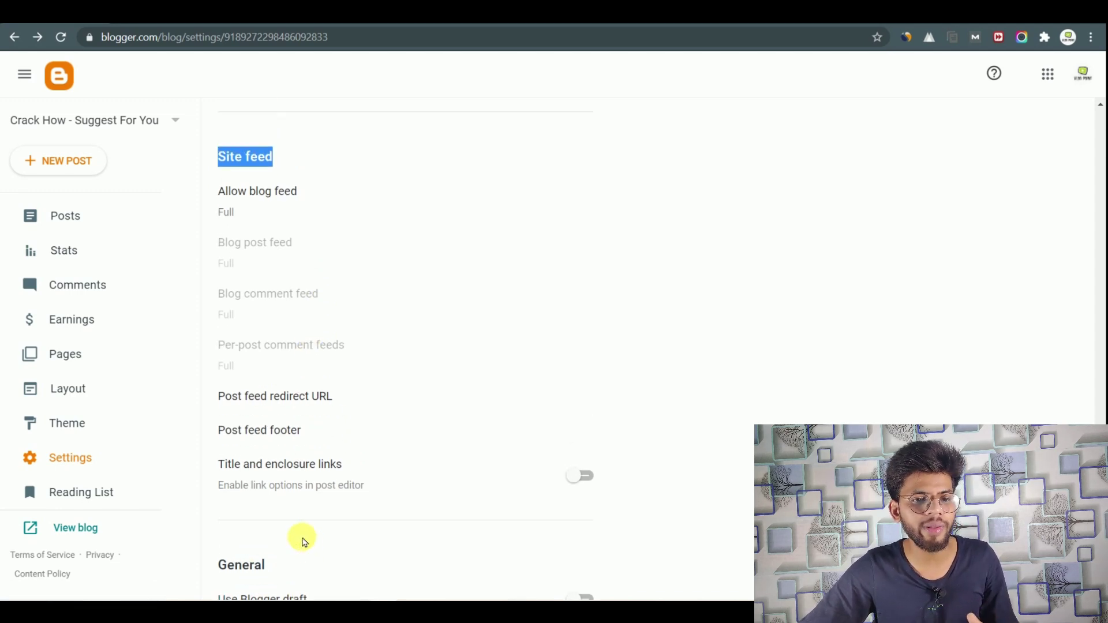
{"action": "scroll", "coordinate": [310, 529], "scroll_direction": "up", "scroll_amount": 4}
{"action": "left_click_drag", "start_coordinate": [1100, 242], "coordinate": [1099, 81]}
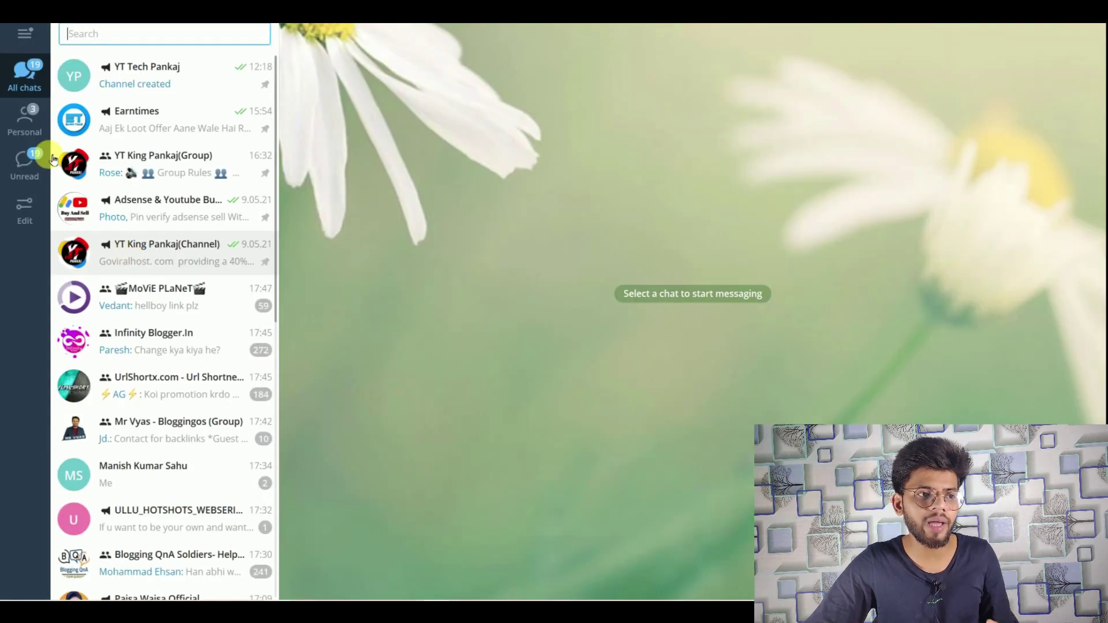
Step: View the Adsense & Youtube Buy & Sell channel and the YT King Pankaj group in Telegram, and switch to the YouTube channel's videos
{"action": "left_click", "coordinate": [156, 217]}
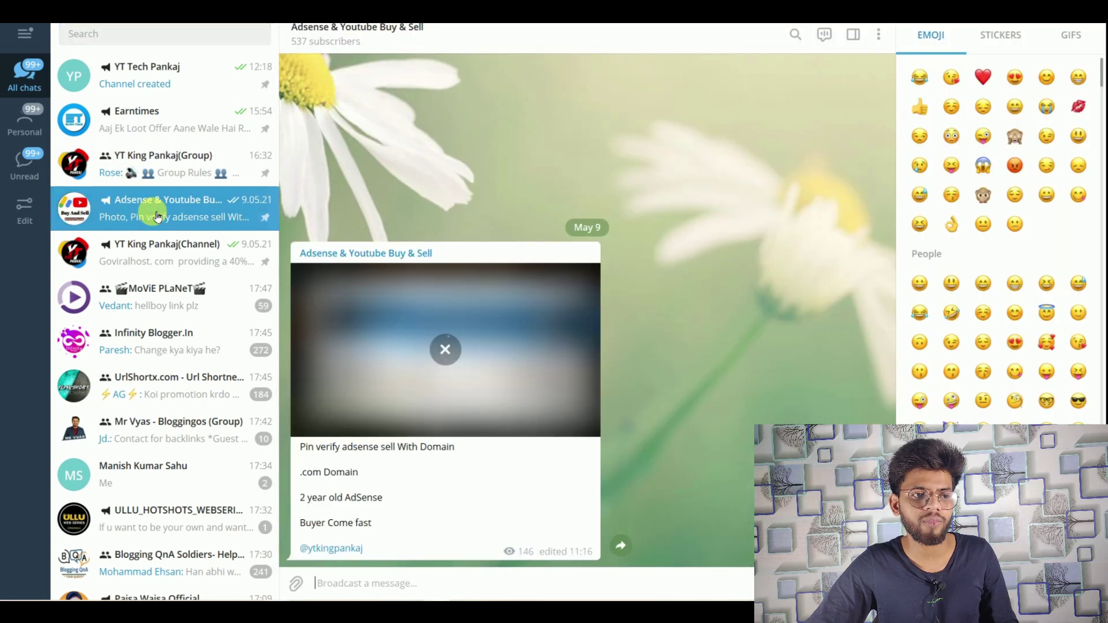
{"action": "left_click", "coordinate": [156, 164]}
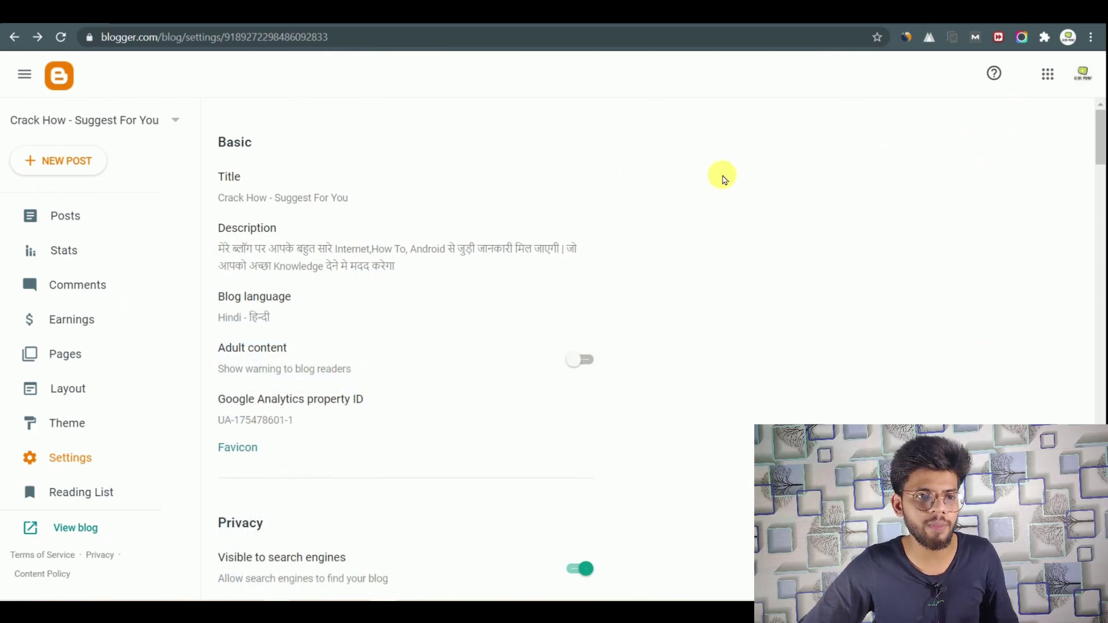
{"action": "left_click", "coordinate": [664, 12]}
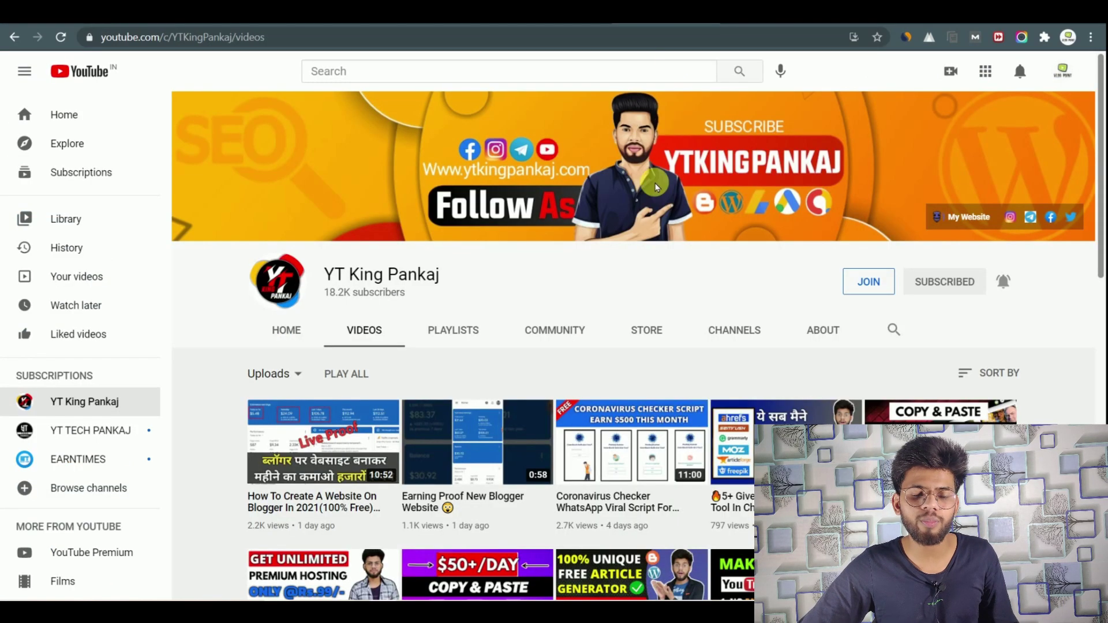